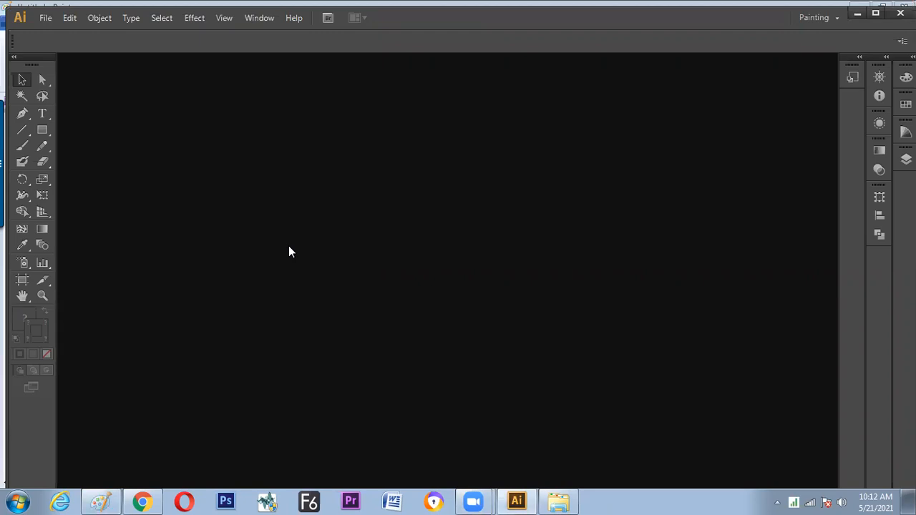
Create a new A4 CMYK document and change its artboard to landscape orientation
key(ctrl+n)
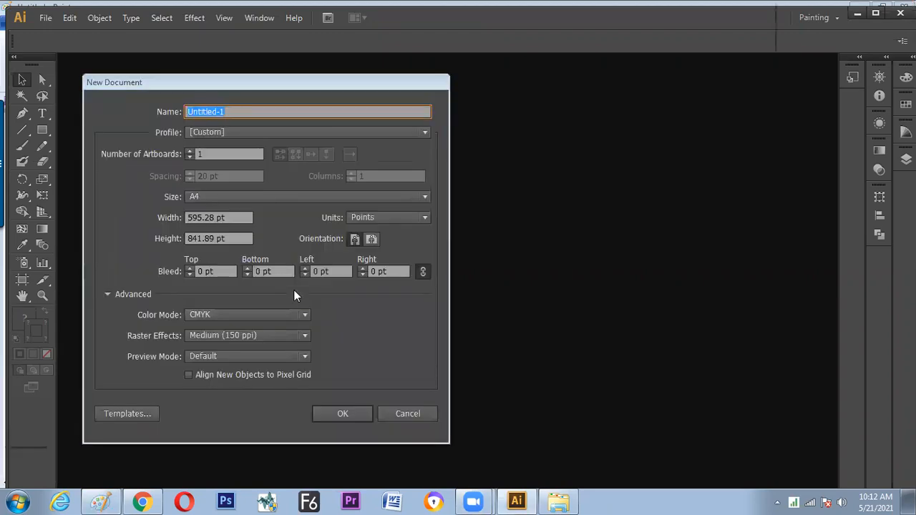
click(345, 414)
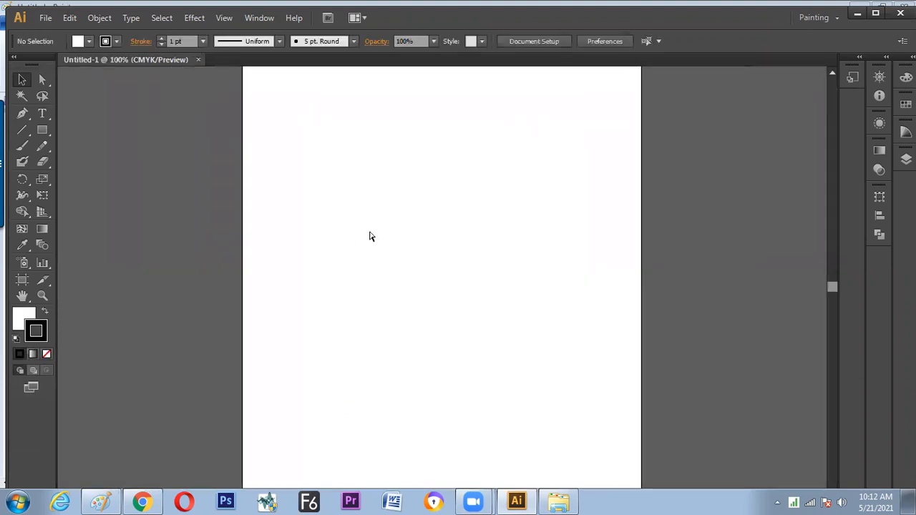
click(532, 44)
click(550, 53)
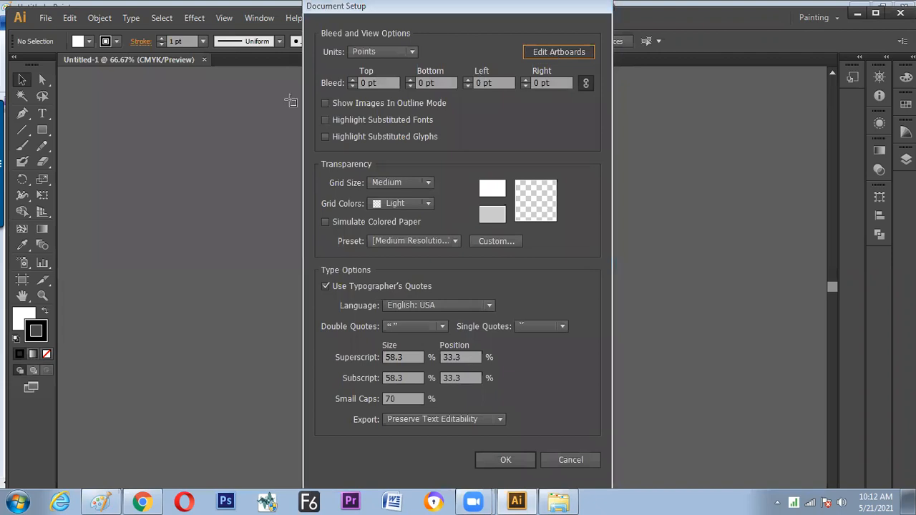
click(215, 40)
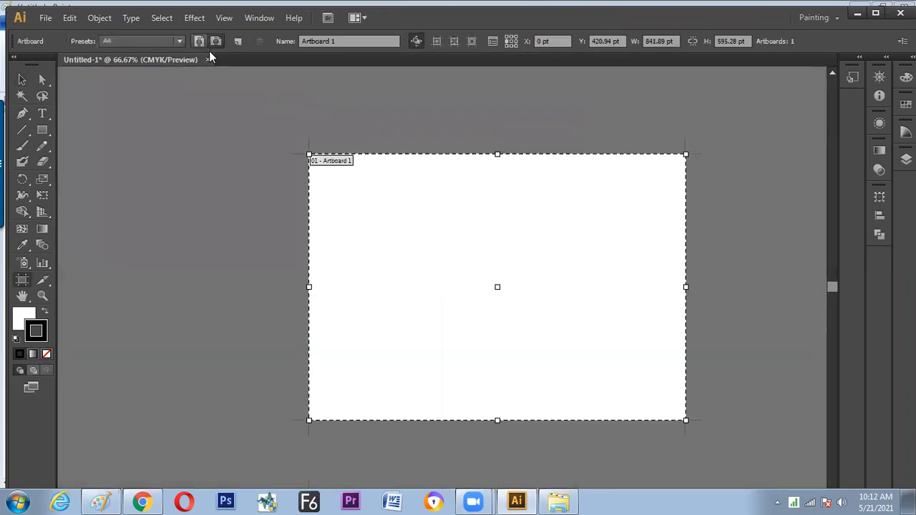
click(21, 80)
Draw a vertical straight line in the upper left area of the artboard and set its stroke weight to 9 pt
key(ctrl+plus)
key(ctrl+plus)
key(ctrl+minus)
key(ctrl+0)
click(21, 130)
drag(265, 156, 265, 270)
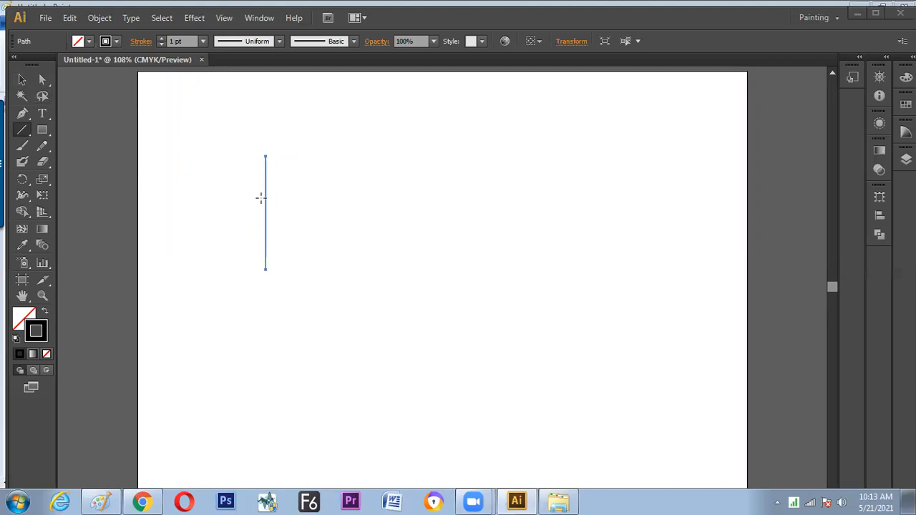
click(203, 41)
click(215, 189)
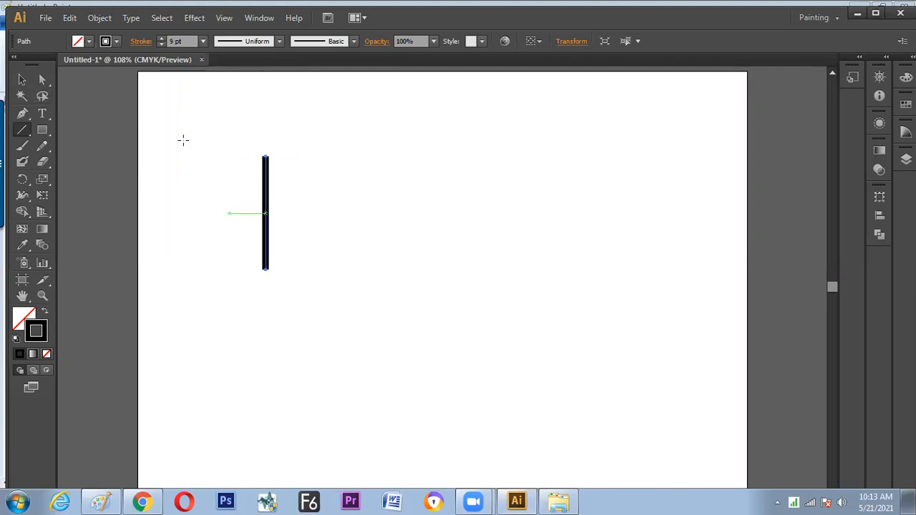
Expand the vertical line's stroke into a filled shape, with the Fill option off and Stroke on
click(100, 18)
click(132, 164)
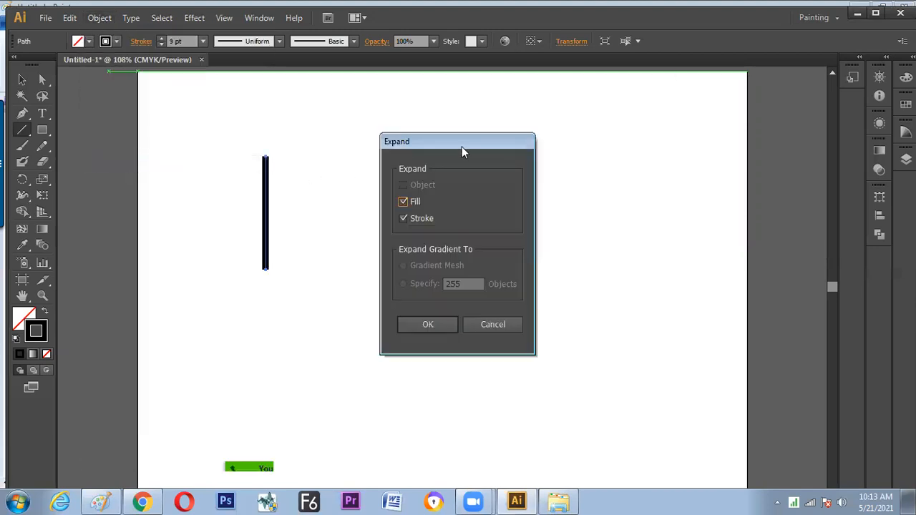
drag(463, 141, 529, 106)
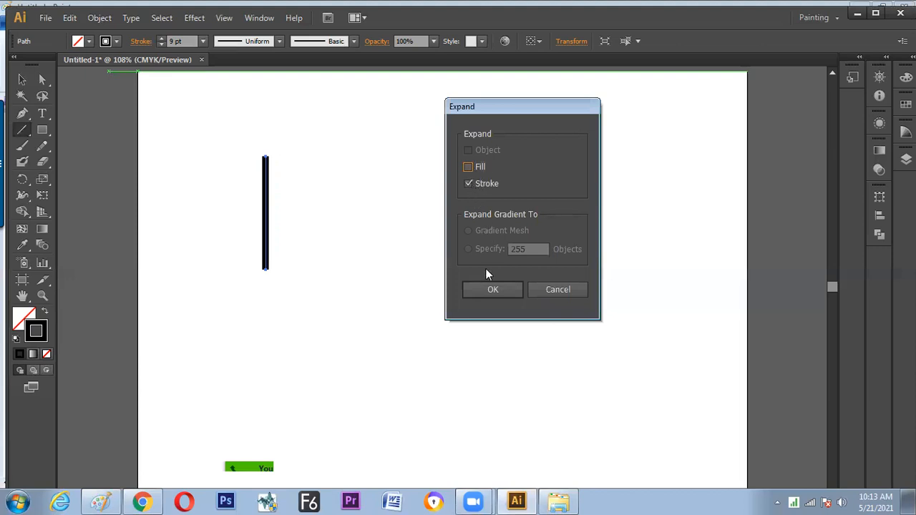
click(487, 289)
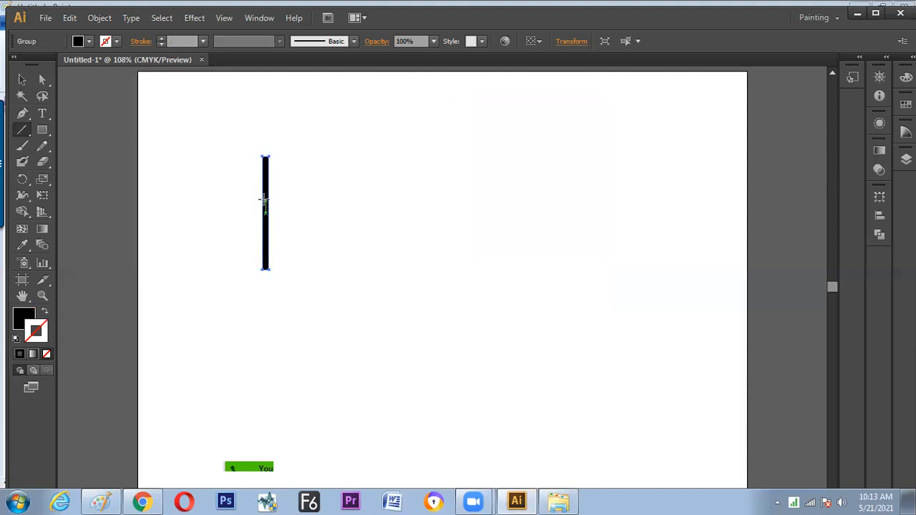
Select the expanded black bar and give it a bright pink stroke colour
key(ctrl+=)
key(space)
drag(229, 219, 354, 262)
click(22, 79)
click(346, 182)
click(322, 229)
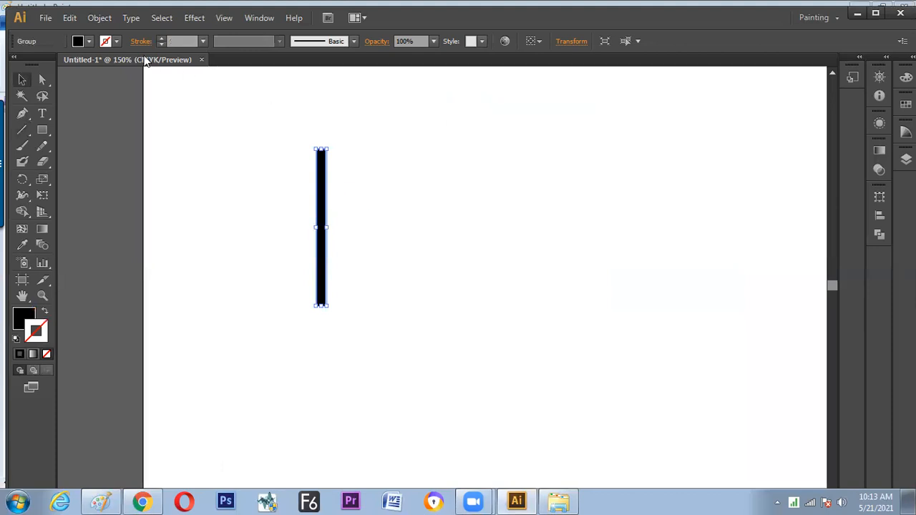
click(116, 41)
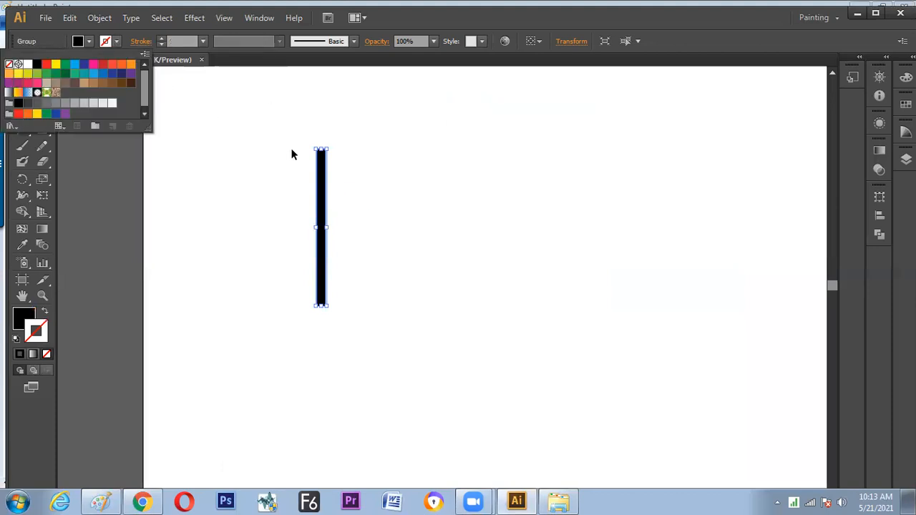
click(93, 67)
click(208, 63)
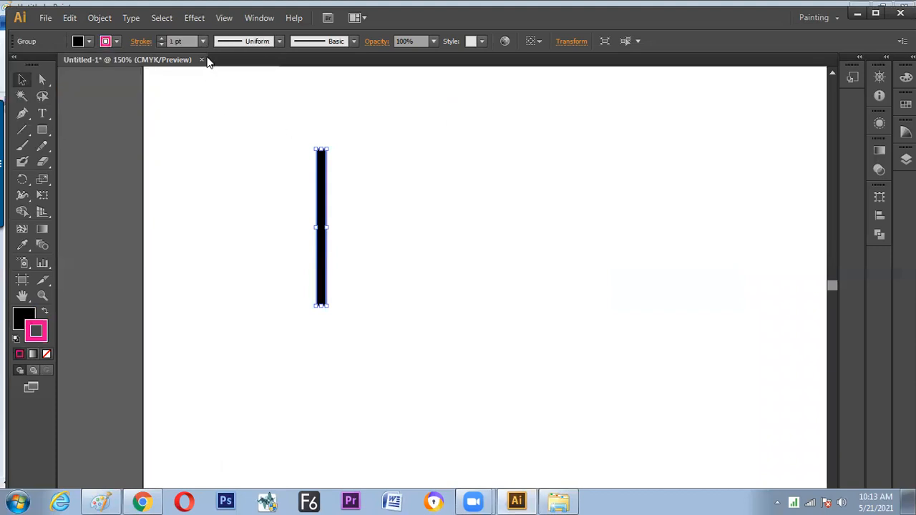
Try a heavier pink stroke on the bar, ending with a stroke weight of 3 pt
click(203, 41)
click(230, 221)
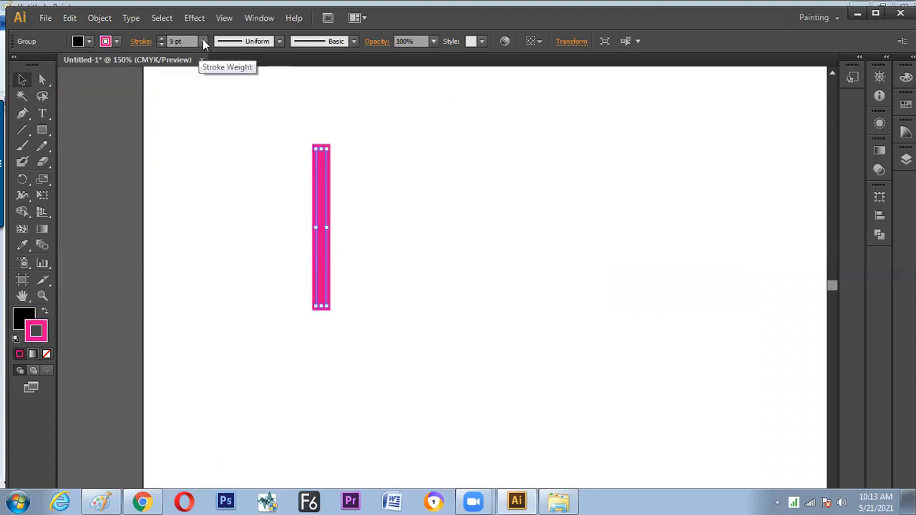
click(203, 41)
click(219, 214)
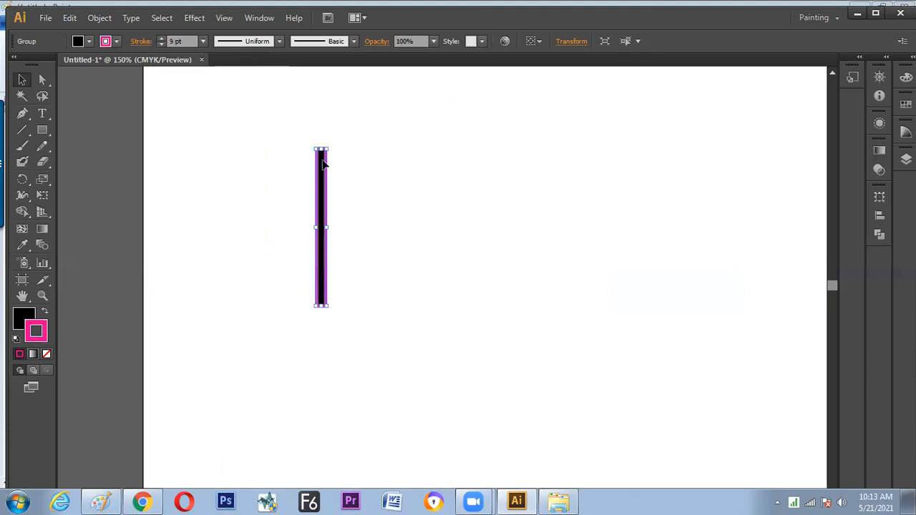
click(388, 154)
Move the pink-stroked bar a short distance left and up on the artboard
key(z)
drag(290, 126, 318, 219)
key(v)
click(383, 229)
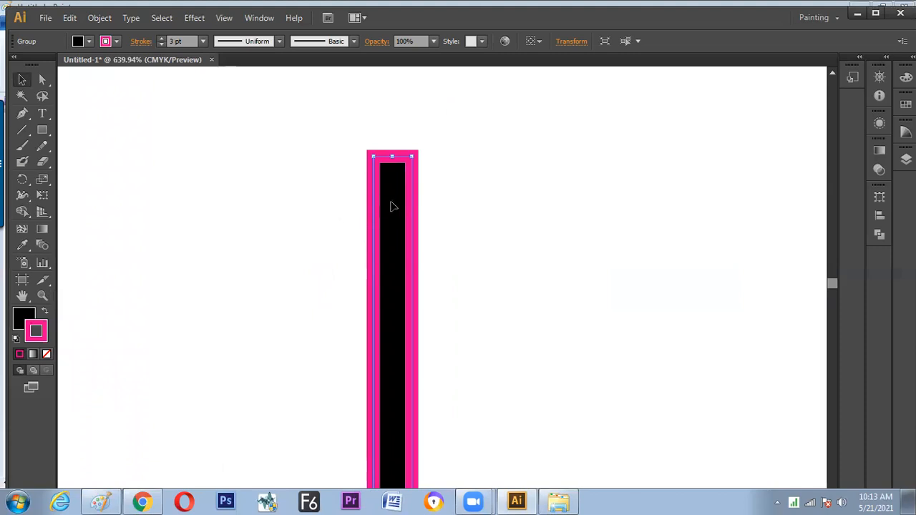
drag(391, 206, 339, 194)
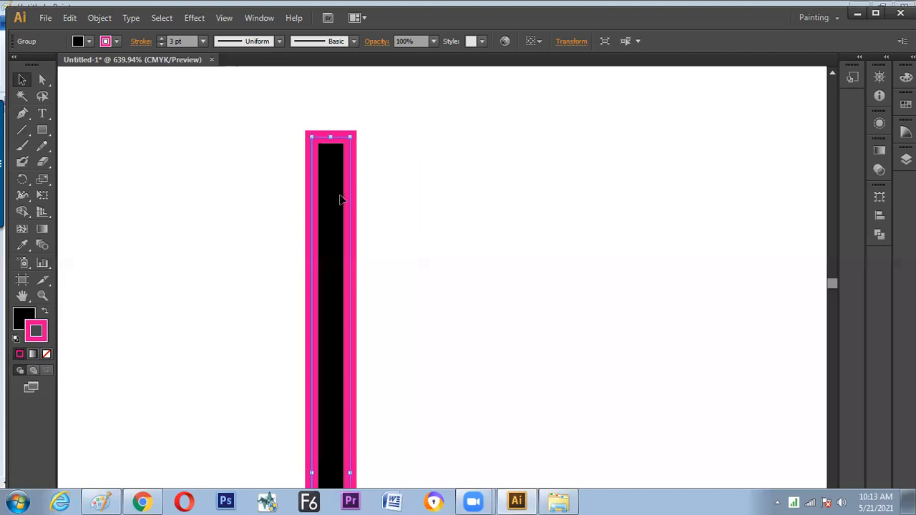
Compare the outside, inside and centre stroke alignments on the bar, ending with the stroke aligned to the outside
click(138, 46)
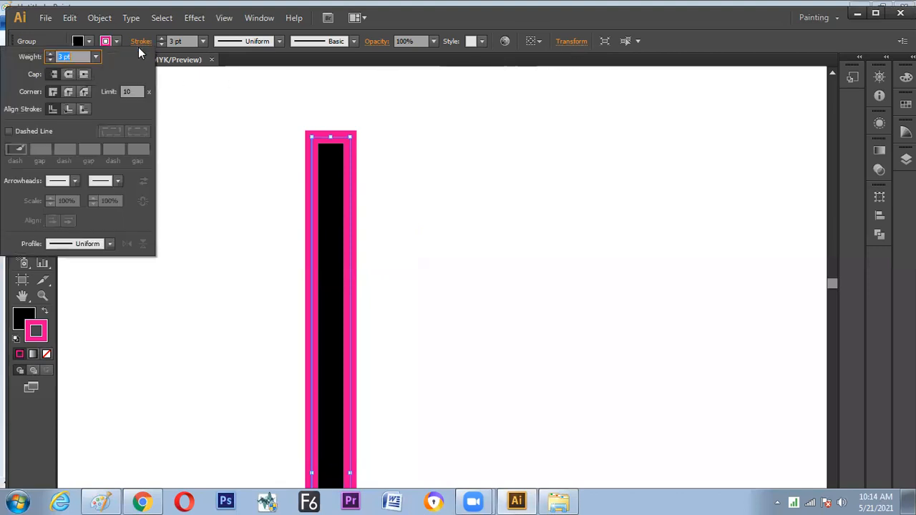
click(84, 109)
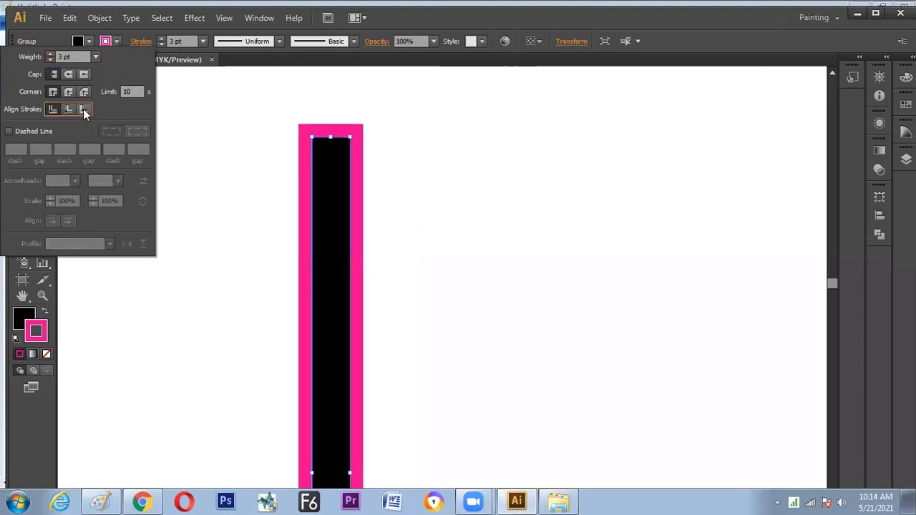
click(67, 111)
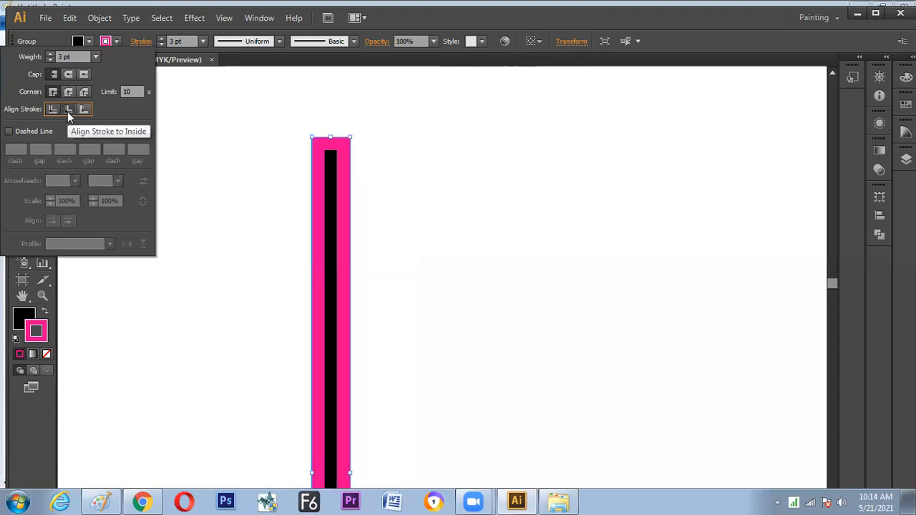
click(50, 111)
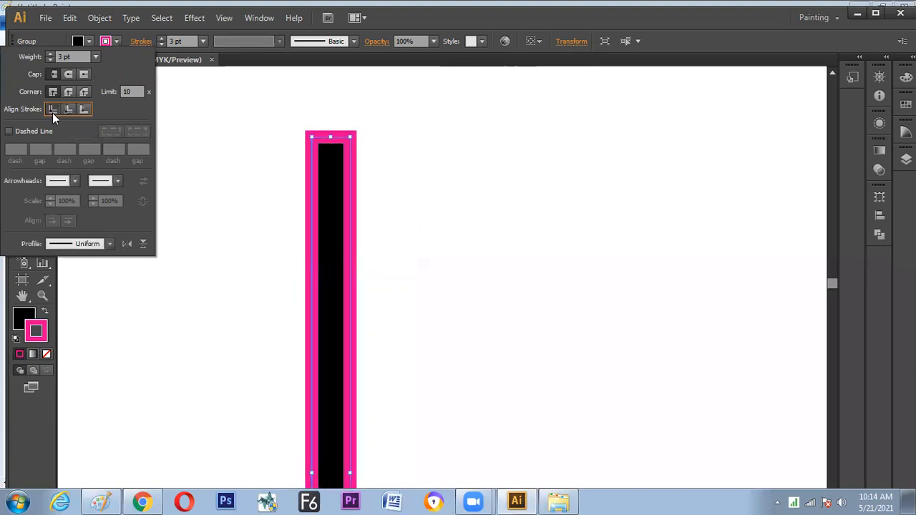
click(70, 109)
click(79, 111)
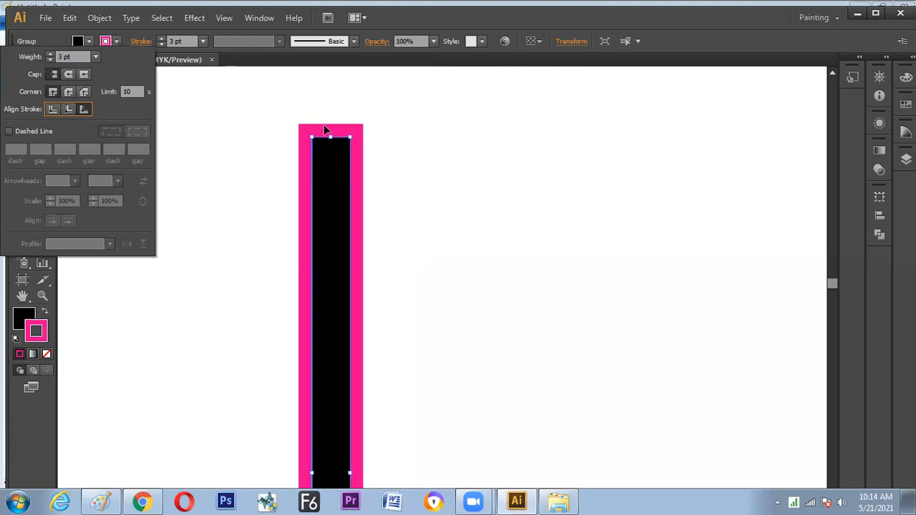
click(52, 111)
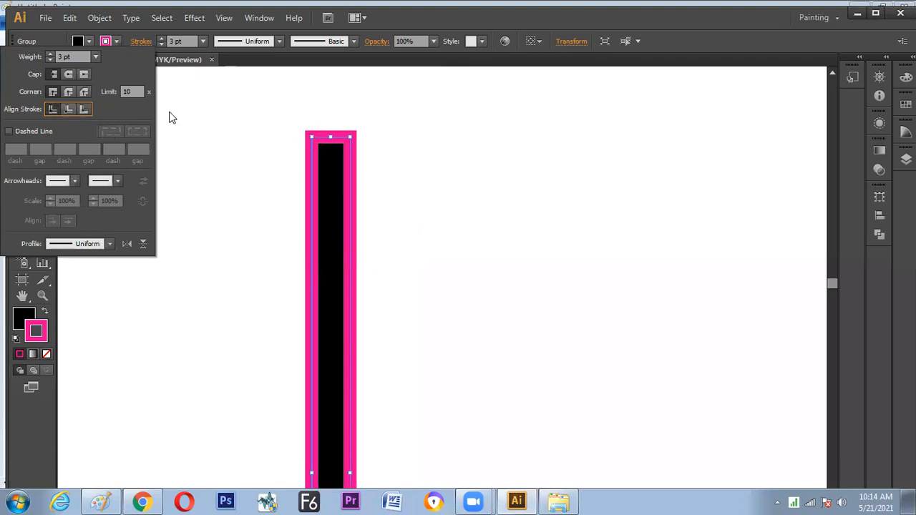
click(86, 109)
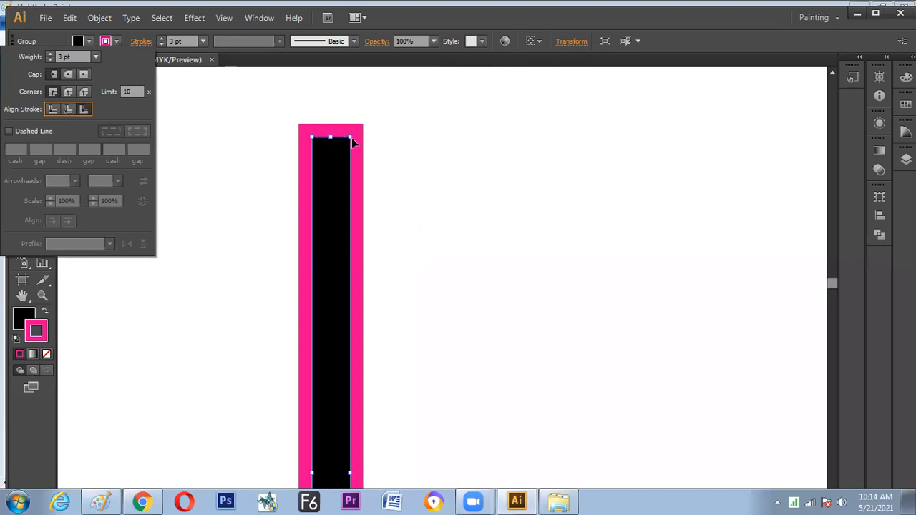
Apply a round join and then a bevel join to the bar's stroke corners, and delete the bar
click(68, 93)
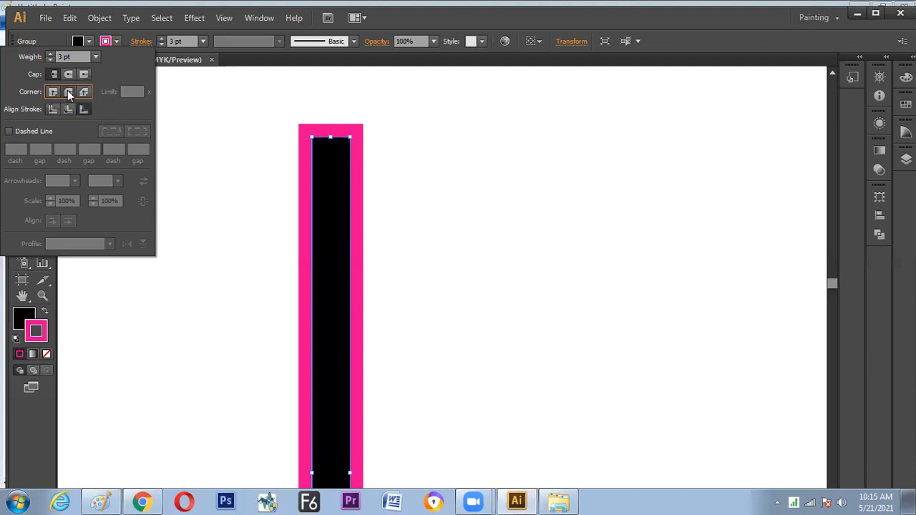
click(68, 91)
click(83, 92)
click(246, 179)
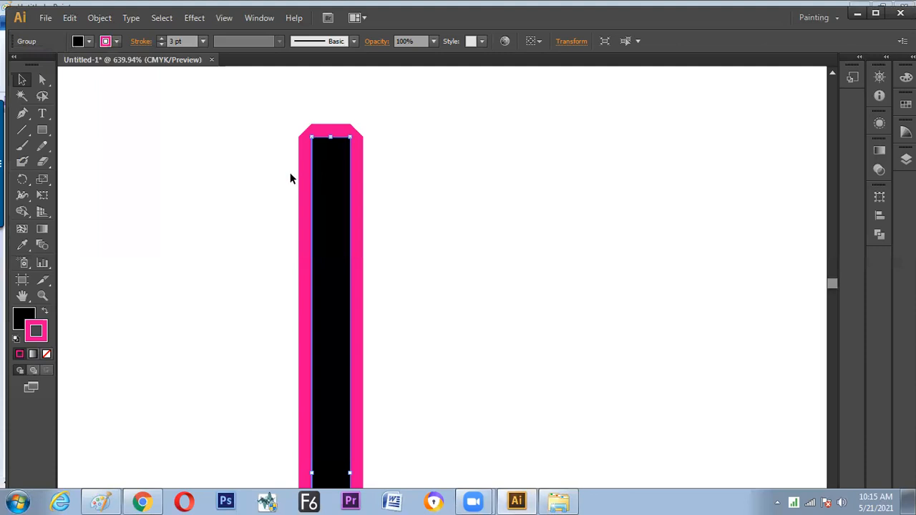
key(Delete)
Switch to Paint and handwrite the heading "MODIFY LINE" in black with an underline beneath it
click(101, 501)
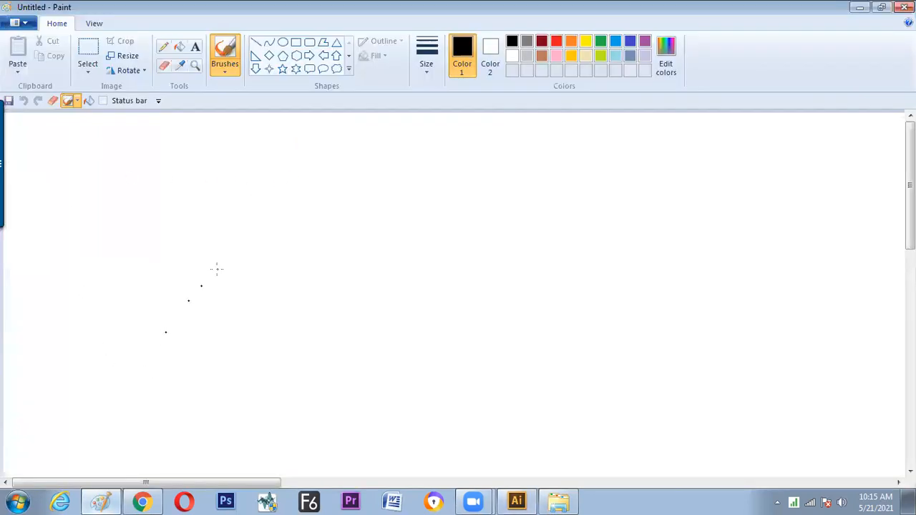
mouse_move(305, 165)
mouse_down()
mouse_move(343, 161)
mouse_move(351, 176)
mouse_move(358, 163)
mouse_move(394, 159)
mouse_move(391, 174)
mouse_move(447, 170)
mouse_up()
drag(467, 153, 485, 152)
drag(492, 148, 500, 161)
drag(492, 148, 499, 154)
drag(301, 198, 511, 180)
Draw two branches down from the heading and label them "BASIC Property" and "Structure"
drag(373, 195, 331, 244)
drag(279, 259, 280, 275)
drag(296, 268, 306, 262)
drag(318, 257, 310, 266)
mouse_move(323, 255)
mouse_down()
mouse_move(298, 290)
mouse_move(296, 279)
mouse_move(311, 291)
mouse_move(322, 281)
mouse_move(331, 297)
mouse_move(343, 280)
mouse_move(358, 282)
mouse_move(355, 268)
mouse_move(372, 272)
mouse_move(372, 294)
mouse_up()
mouse_move(477, 188)
mouse_down()
mouse_move(509, 234)
mouse_move(499, 235)
mouse_move(520, 253)
mouse_move(585, 231)
mouse_move(625, 236)
mouse_up()
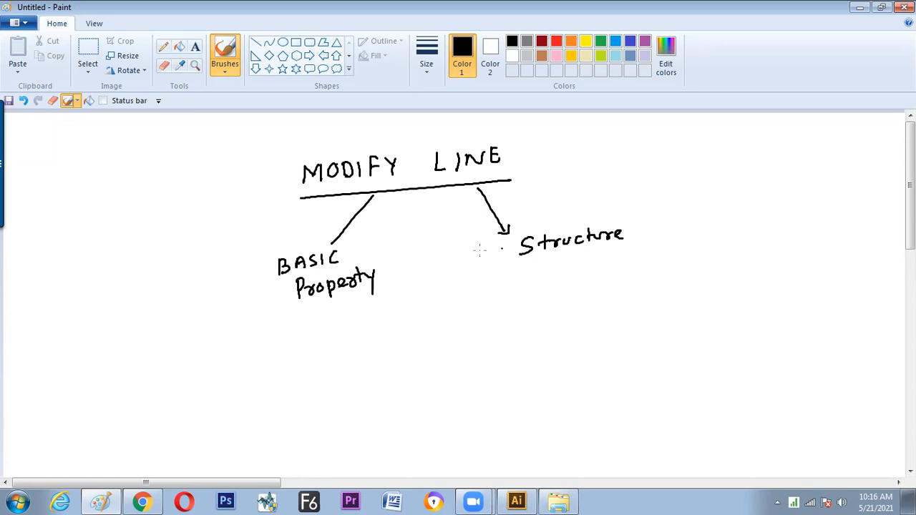
Draw a box around "BASIC Property" and a line above and below "Structure"
mouse_move(260, 258)
mouse_down()
mouse_move(383, 242)
mouse_move(393, 302)
mouse_move(264, 310)
mouse_move(258, 255)
mouse_up()
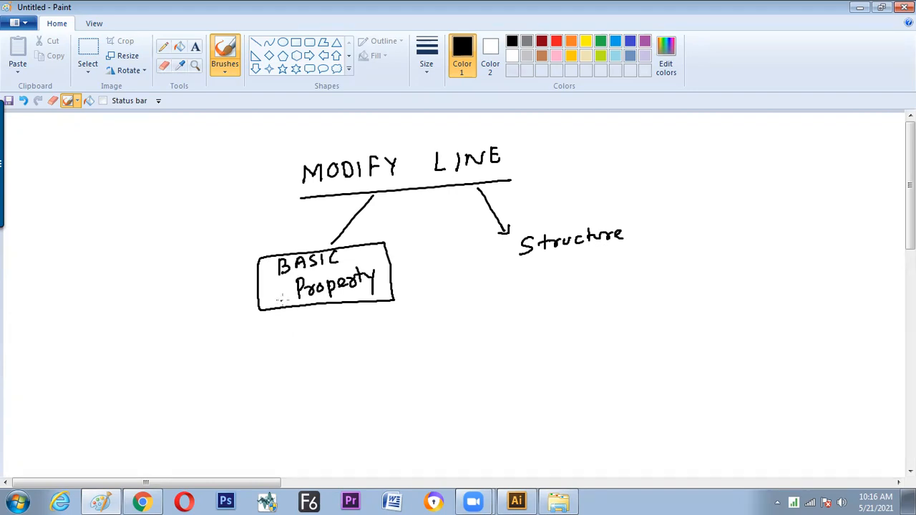
drag(231, 487, 256, 487)
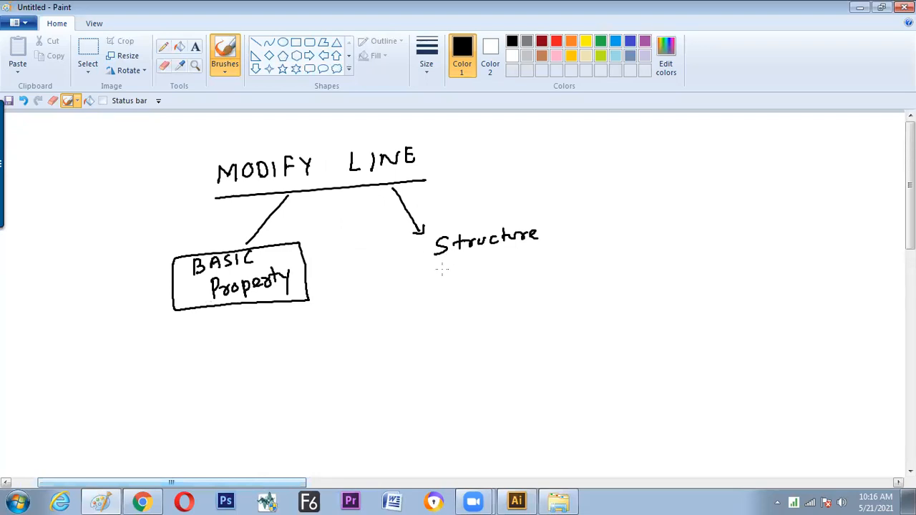
drag(429, 268, 555, 259)
drag(432, 226, 549, 211)
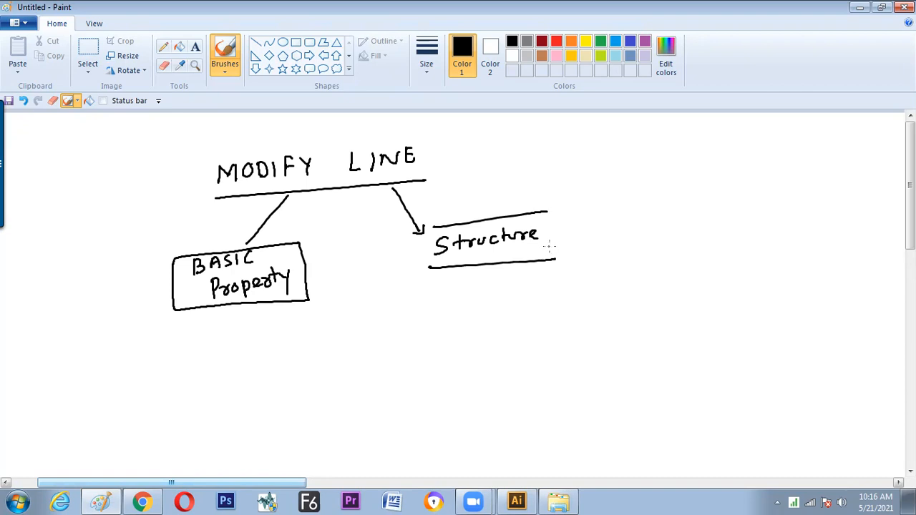
Place two black dots to the right of the heading and connect them with a green line
click(640, 168)
click(728, 166)
click(601, 41)
drag(642, 167, 724, 166)
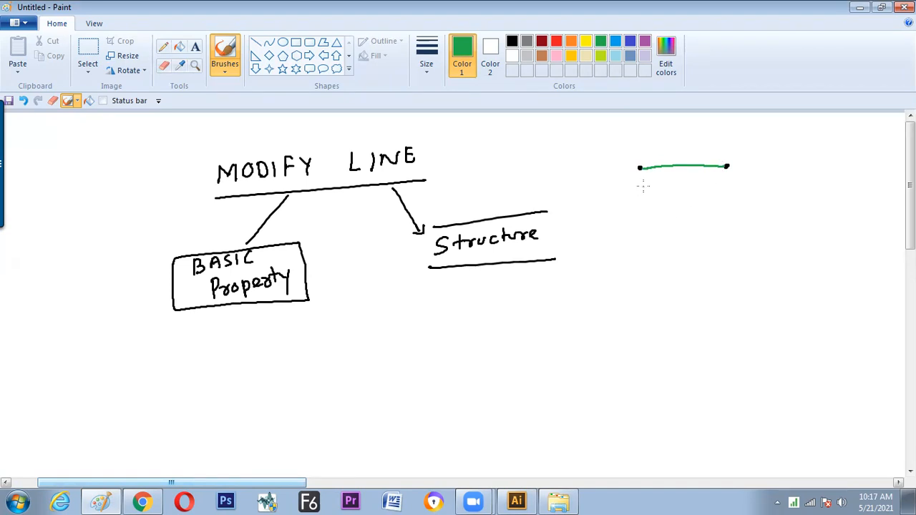
Label the green line's left dot "Anchor Point" and the line itself "Path" in blue, with short leader lines
click(630, 41)
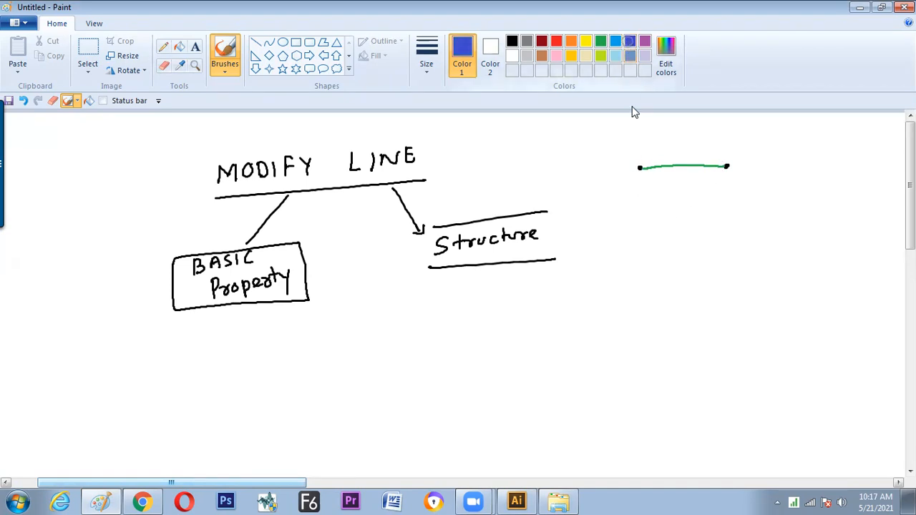
mouse_move(639, 167)
mouse_down()
mouse_move(626, 146)
mouse_move(602, 141)
mouse_move(603, 132)
mouse_move(646, 128)
mouse_up()
mouse_move(650, 129)
mouse_down()
mouse_move(658, 145)
mouse_move(701, 141)
mouse_up()
drag(695, 133, 706, 133)
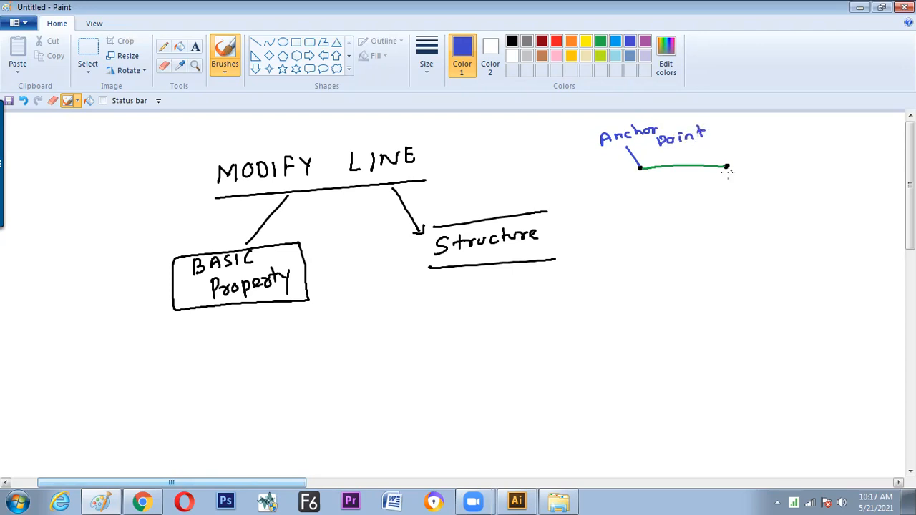
drag(686, 171, 695, 187)
drag(700, 197, 703, 203)
drag(713, 199, 718, 208)
mouse_move(723, 192)
mouse_down()
mouse_move(724, 207)
mouse_move(729, 197)
mouse_move(738, 209)
mouse_up()
Place a black dot below the green line and connect it to both end dots with green lines to form a triangle
click(512, 41)
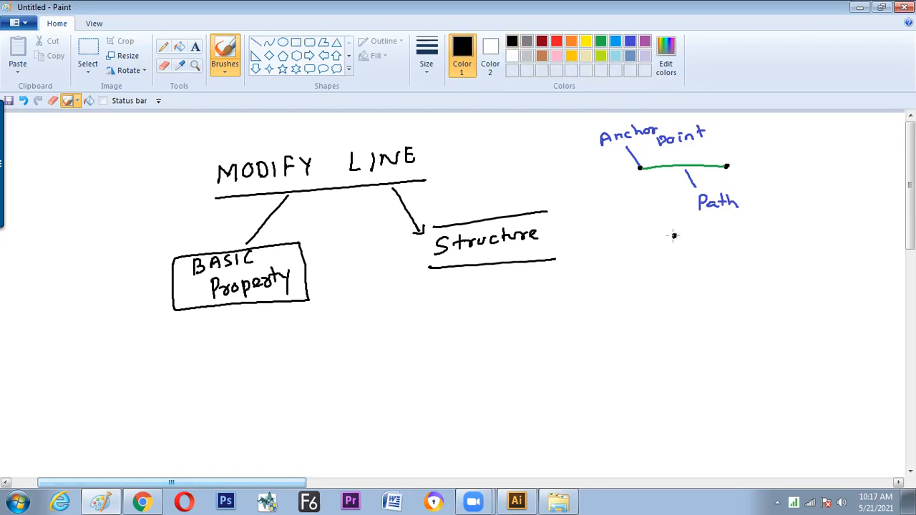
click(601, 41)
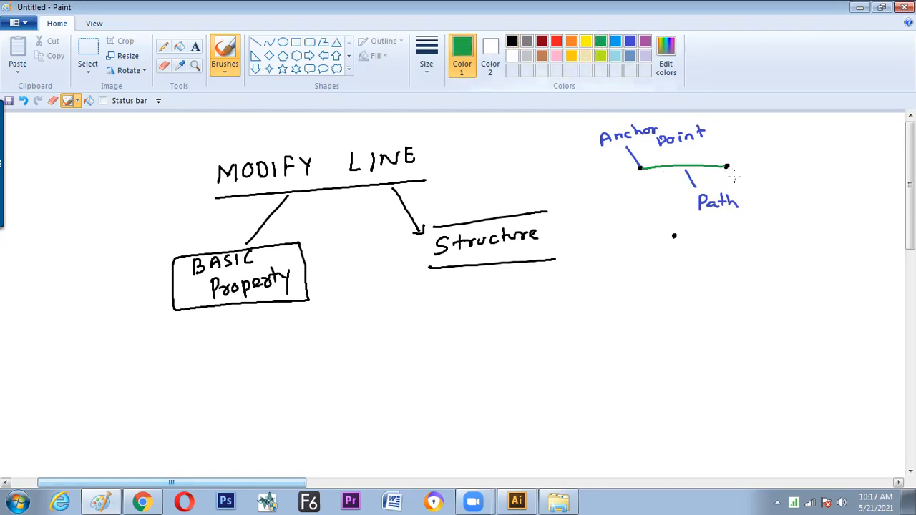
mouse_move(726, 168)
mouse_down()
mouse_move(675, 233)
mouse_move(642, 167)
mouse_up()
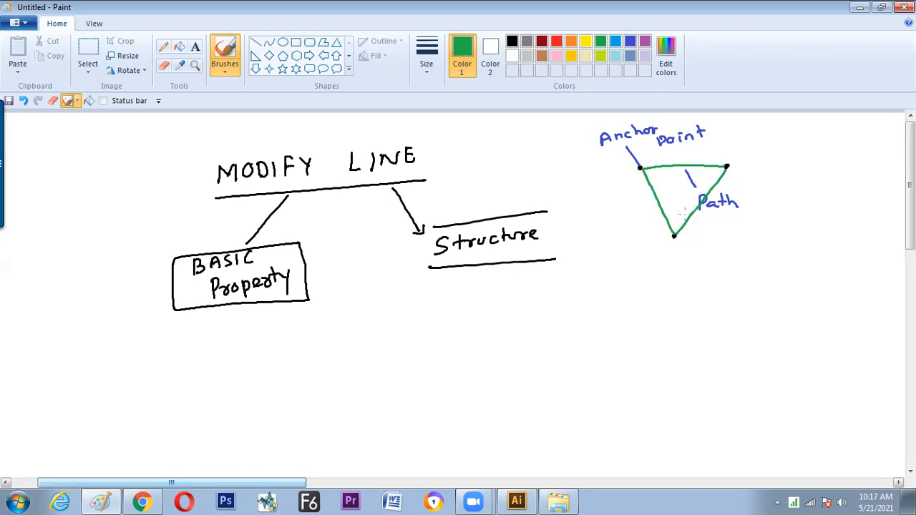
Label the triangle "Shape" in light blue with a leader reaching inside it, and add arrowheads to the "Anchor Point" and "Path" leaders
click(616, 41)
mouse_move(686, 215)
mouse_down()
mouse_move(708, 245)
mouse_move(719, 242)
mouse_move(712, 259)
mouse_move(740, 255)
mouse_move(748, 269)
mouse_move(774, 260)
mouse_up()
mouse_move(680, 170)
mouse_down()
mouse_move(691, 170)
mouse_move(631, 164)
mouse_move(641, 167)
mouse_up()
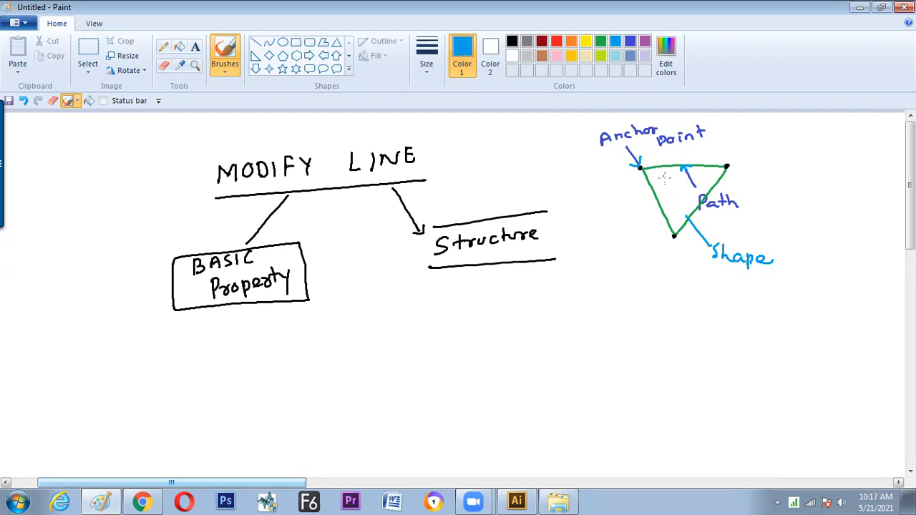
drag(688, 217, 680, 208)
Label the triangle's top edge "(STROKE)" in light blue with a curved leader, and draw an arrow from "Path" to it
drag(708, 163, 768, 156)
mouse_move(761, 143)
mouse_down()
mouse_move(792, 150)
mouse_move(798, 136)
mouse_move(806, 144)
mouse_move(831, 139)
mouse_up()
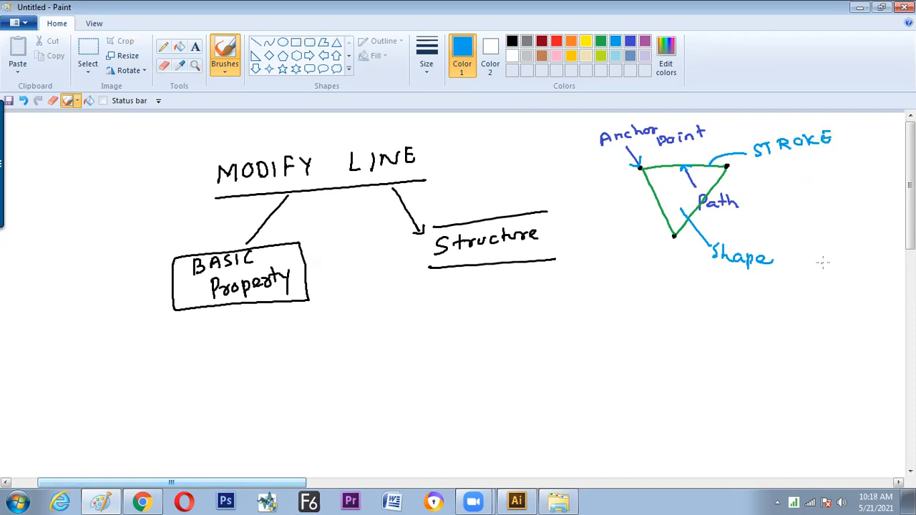
mouse_move(744, 200)
mouse_down()
mouse_move(759, 172)
mouse_move(765, 180)
mouse_up()
drag(750, 136, 752, 162)
drag(831, 122, 835, 151)
Write "(Fill)" beside "Shape" and draw a line above and below the word "Shape"
drag(792, 239, 786, 272)
drag(800, 268, 810, 248)
drag(802, 256, 821, 262)
click(815, 242)
drag(828, 239, 837, 269)
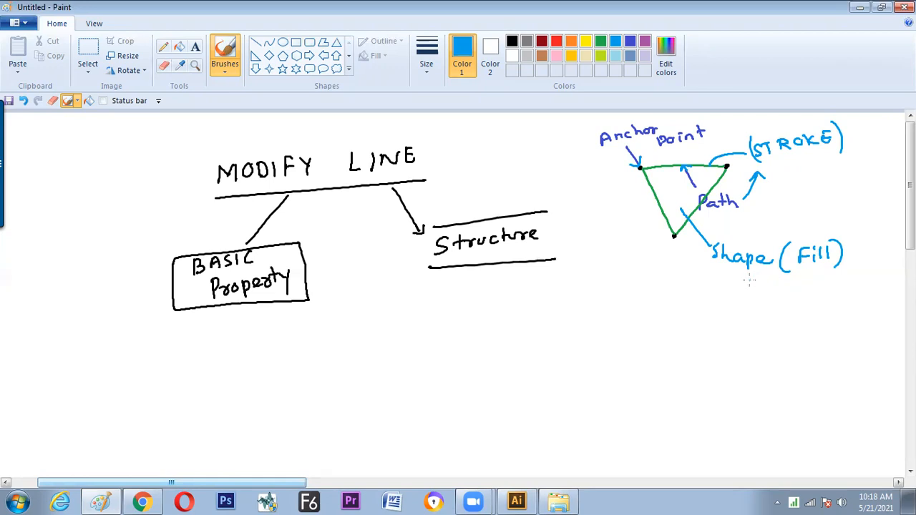
drag(720, 273, 767, 273)
drag(722, 239, 754, 238)
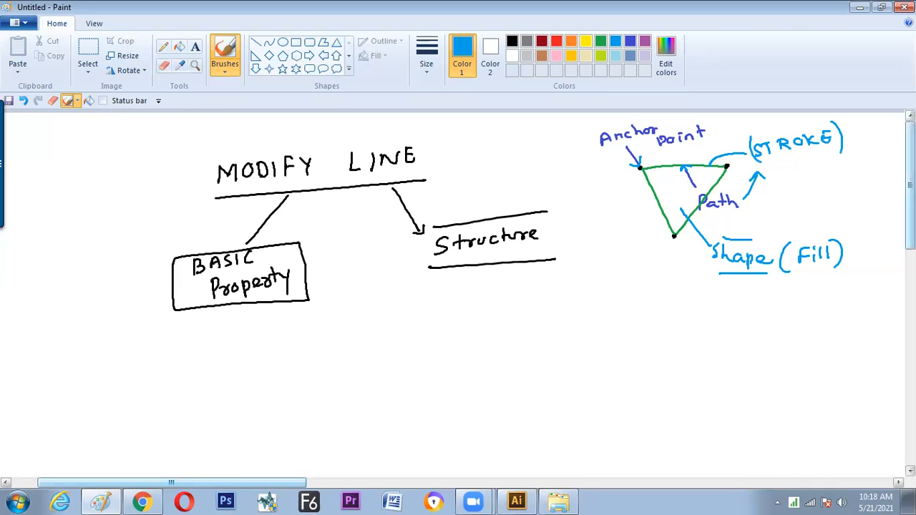
Draw a light blue line with a dot at each end below "Structure", and tick its path and right end dot
scroll(910, 186, down, 3)
scroll(461, 260, down, 1)
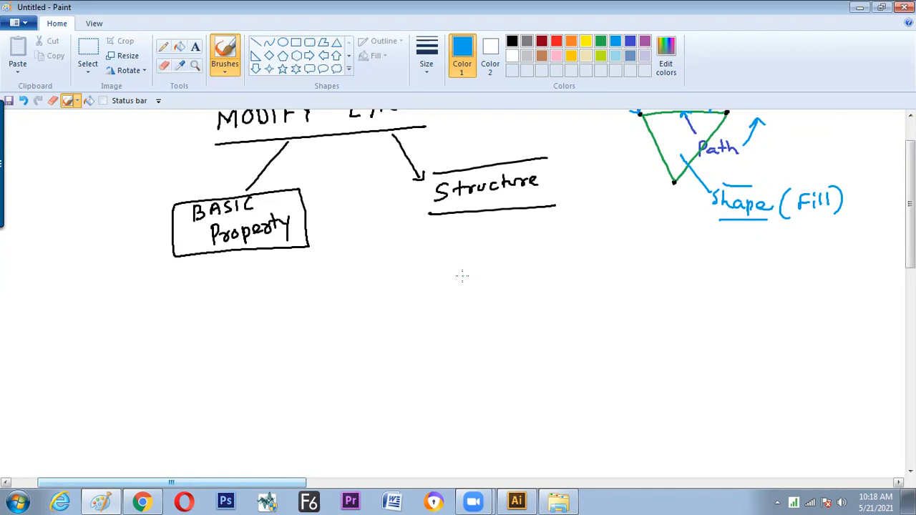
drag(460, 278, 553, 268)
click(460, 280)
drag(501, 266, 513, 261)
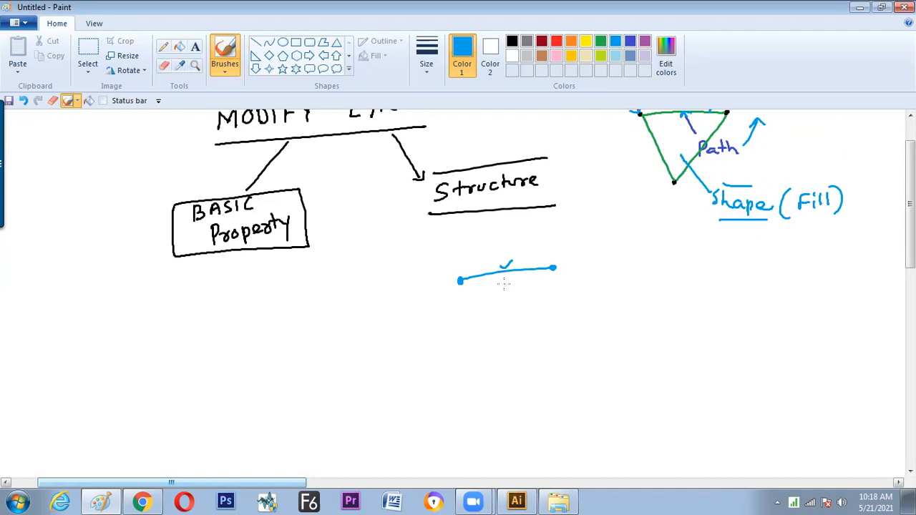
drag(557, 262, 572, 256)
scroll(458, 286, up, 2)
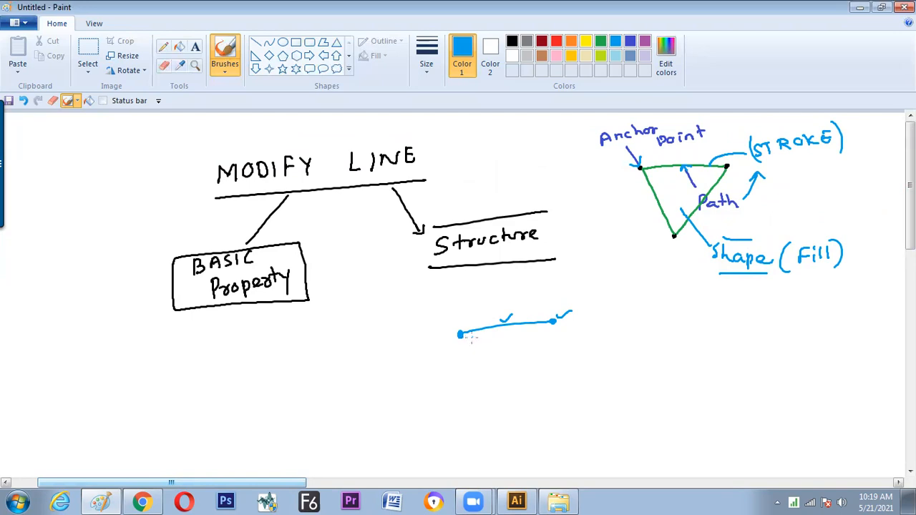
Switch to Illustrator, draw a vertical pink line with the Line Segment tool, and set its stroke weight to 1 pt
key(alt+Tab)
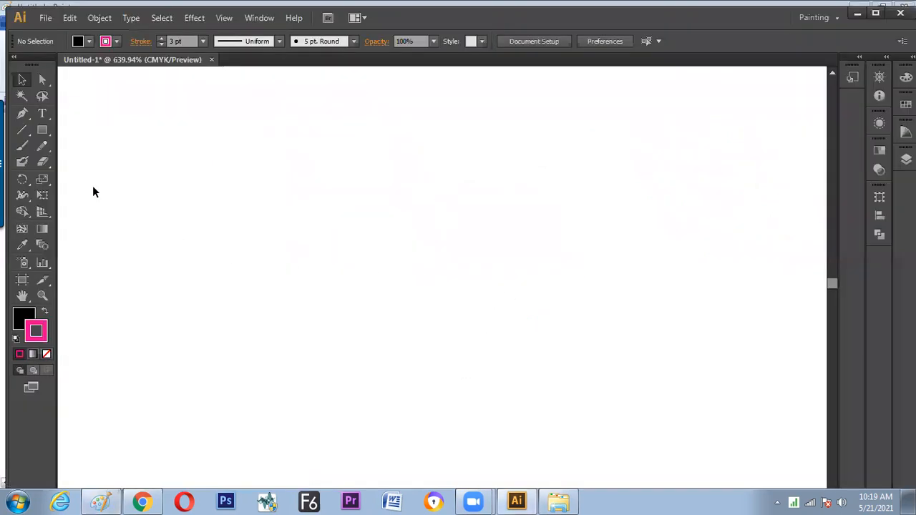
click(22, 129)
drag(302, 216, 306, 301)
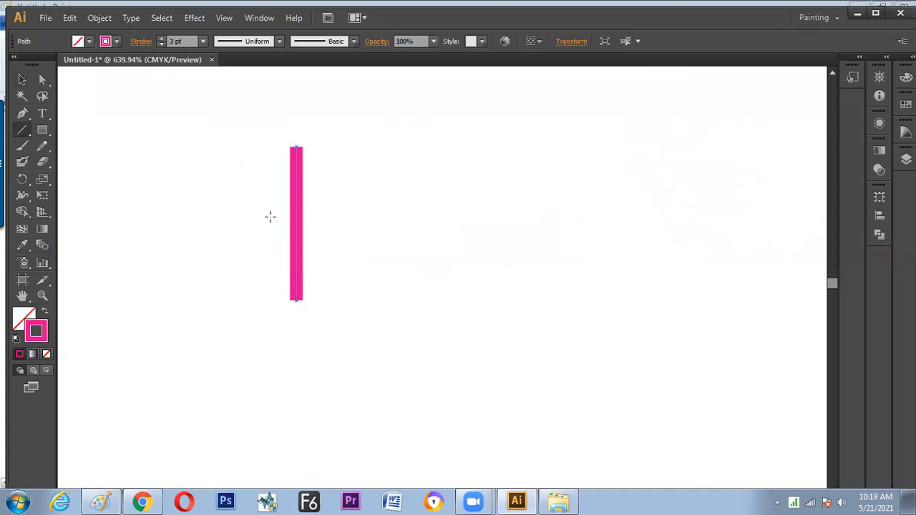
click(204, 41)
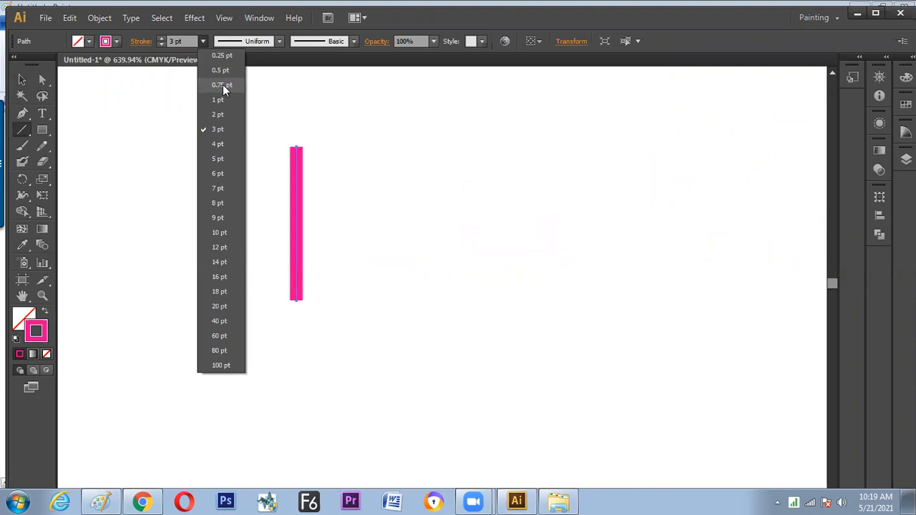
click(222, 99)
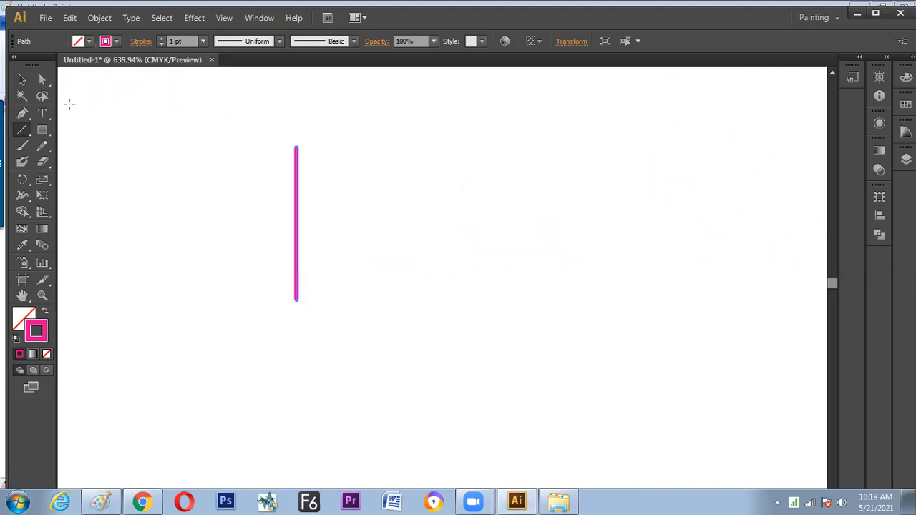
Move the whole vertical line to the right with the Selection tool and undo the move
click(23, 80)
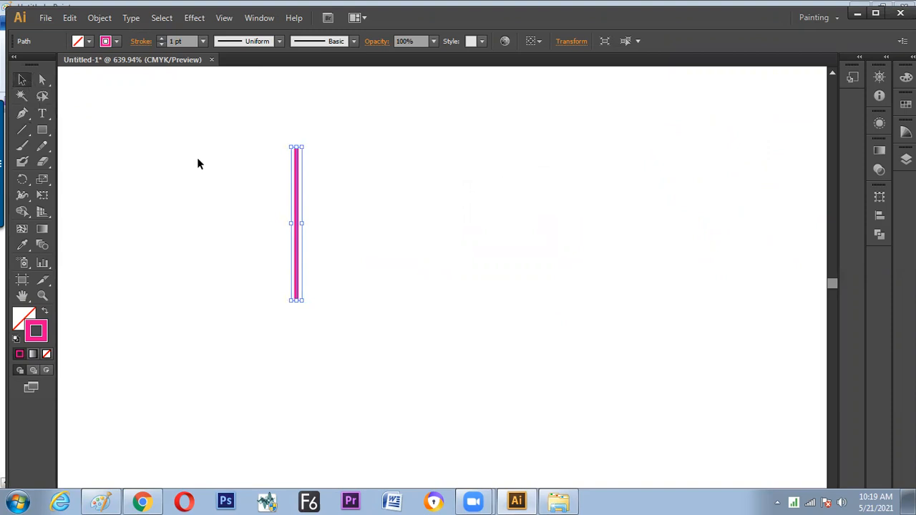
drag(298, 193, 344, 203)
key(ctrl+z)
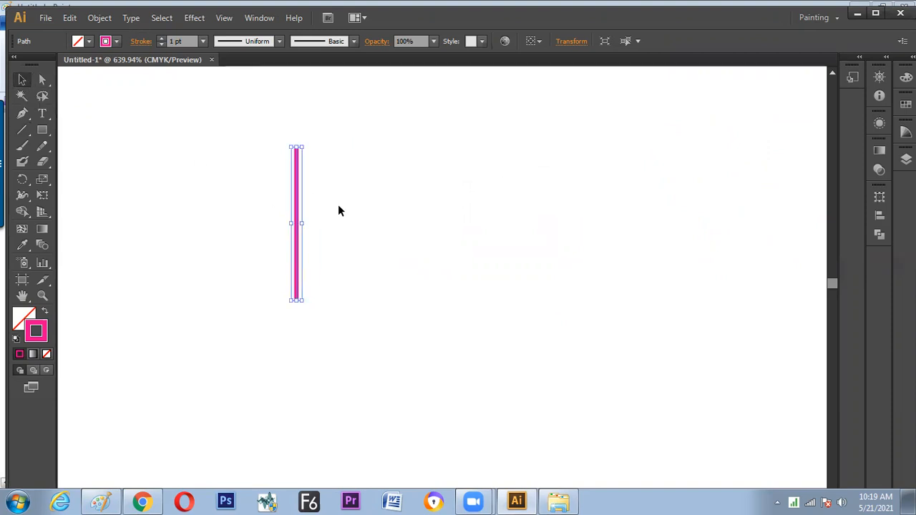
Switch to Paint and circle the left end dot of the light blue line below "Structure"
key(alt+Tab)
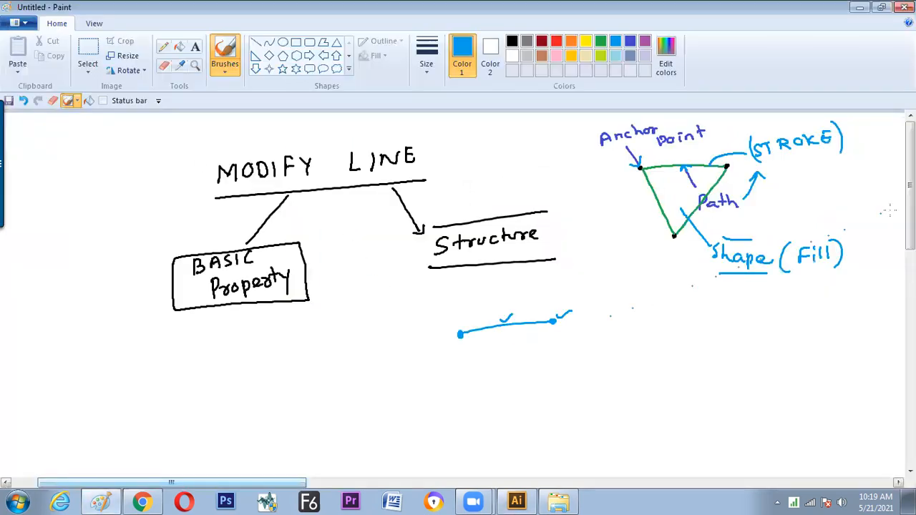
scroll(458, 300, down, 2)
mouse_move(459, 274)
mouse_down()
mouse_move(450, 294)
mouse_move(463, 301)
mouse_up()
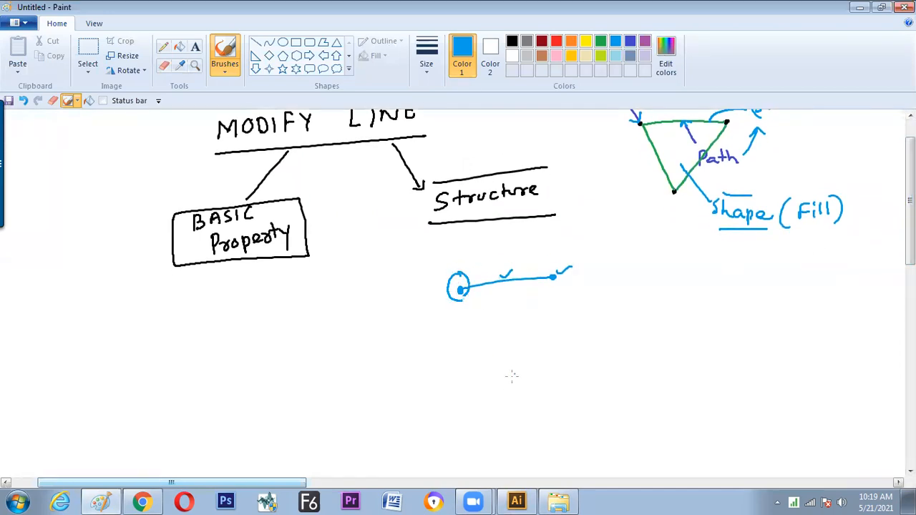
mouse_move(499, 366)
mouse_down()
mouse_move(499, 385)
mouse_move(509, 365)
mouse_move(502, 374)
mouse_move(519, 380)
mouse_up()
key(alt+Tab)
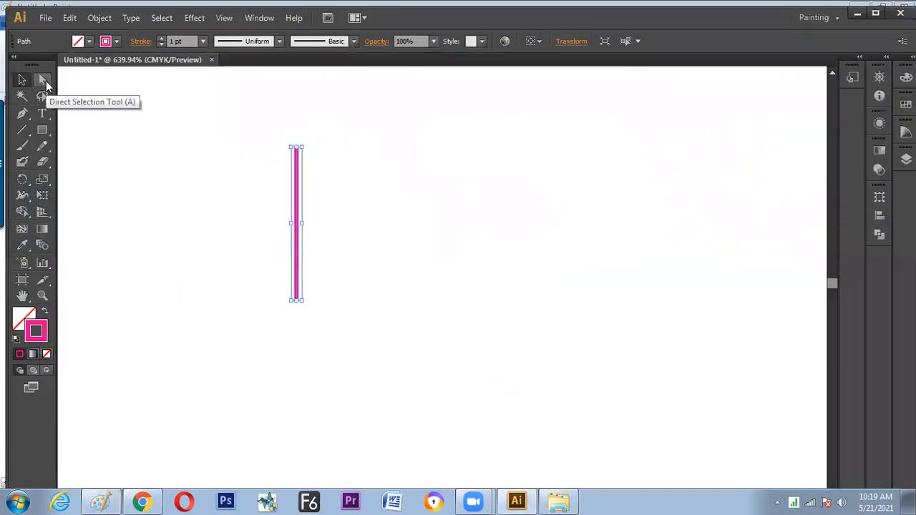
key(alt+Tab)
key(ctrl+z)
key(ctrl+z)
key(ctrl+z)
Write "Direct Selection Tool" with a circled "A" below the light blue line, and draw lines above and below "Direct"
mouse_move(491, 367)
mouse_down()
mouse_move(532, 373)
mouse_move(605, 341)
mouse_move(609, 351)
mouse_move(665, 335)
mouse_move(683, 312)
mouse_move(702, 320)
mouse_move(703, 310)
mouse_move(711, 323)
mouse_move(743, 304)
mouse_move(747, 313)
mouse_move(726, 305)
mouse_move(733, 325)
mouse_move(758, 315)
mouse_move(746, 293)
mouse_up()
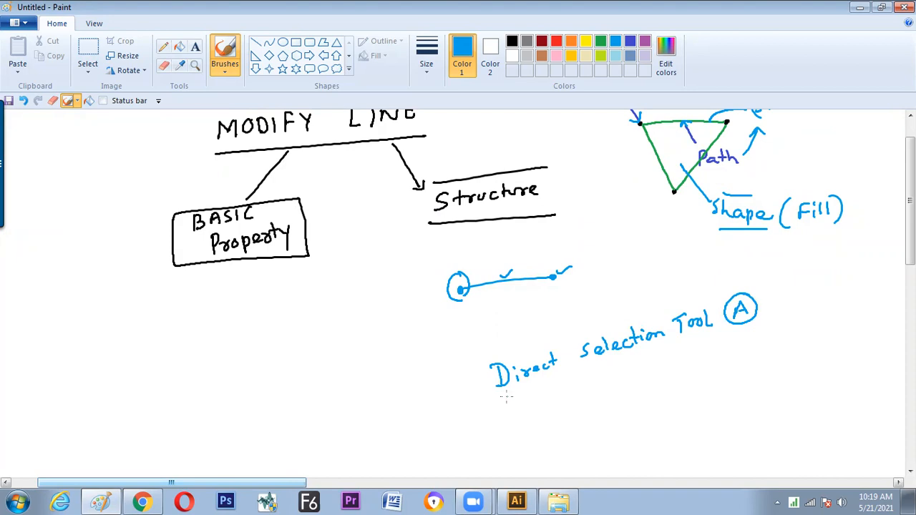
drag(512, 394, 572, 373)
drag(486, 357, 557, 336)
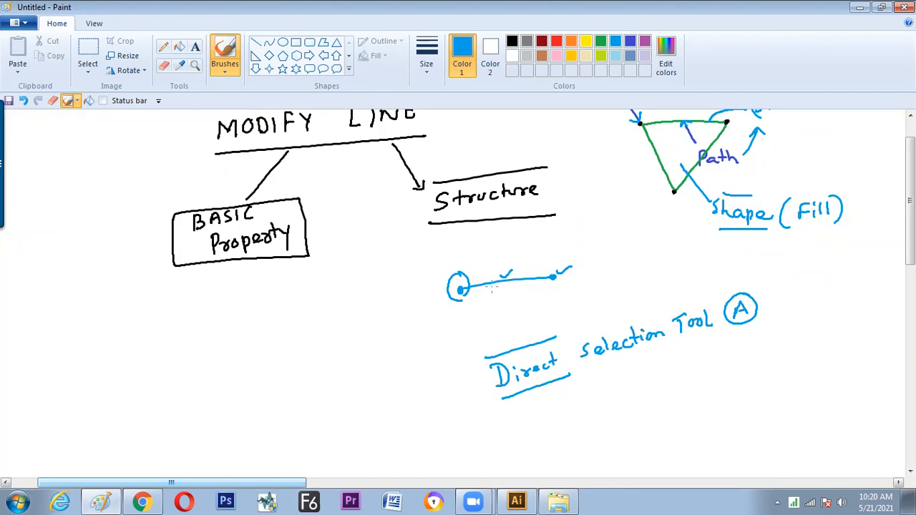
Switch to Illustrator and activate the Direct Selection tool
key(alt+Tab)
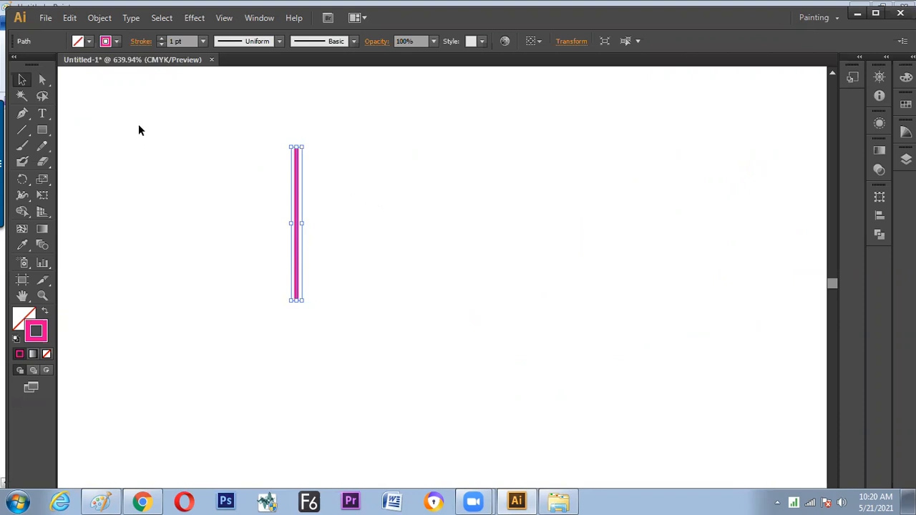
click(43, 81)
click(241, 141)
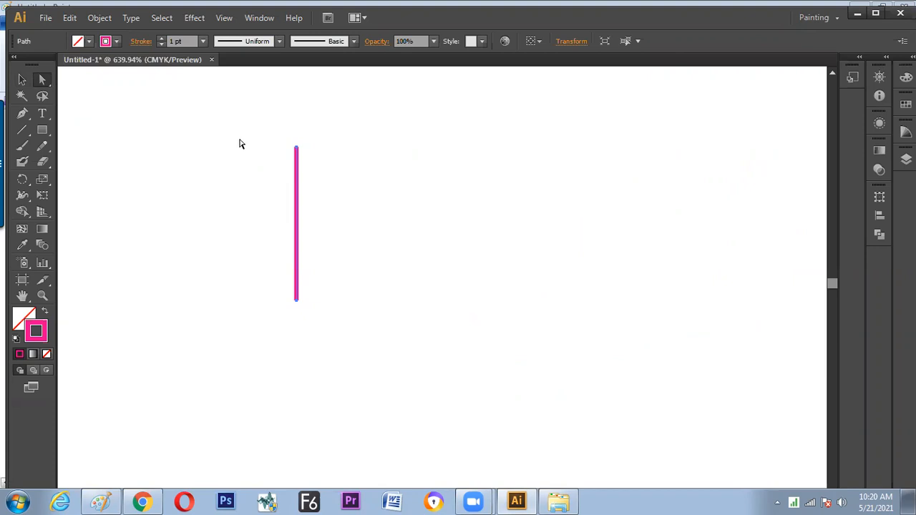
Switch to Paint and sketch a hollow light blue cursor arrow and a solid black cursor arrow to the left of "Direct"
key(alt+Tab)
mouse_move(432, 340)
mouse_down()
mouse_move(426, 363)
mouse_move(432, 338)
mouse_move(440, 369)
mouse_up()
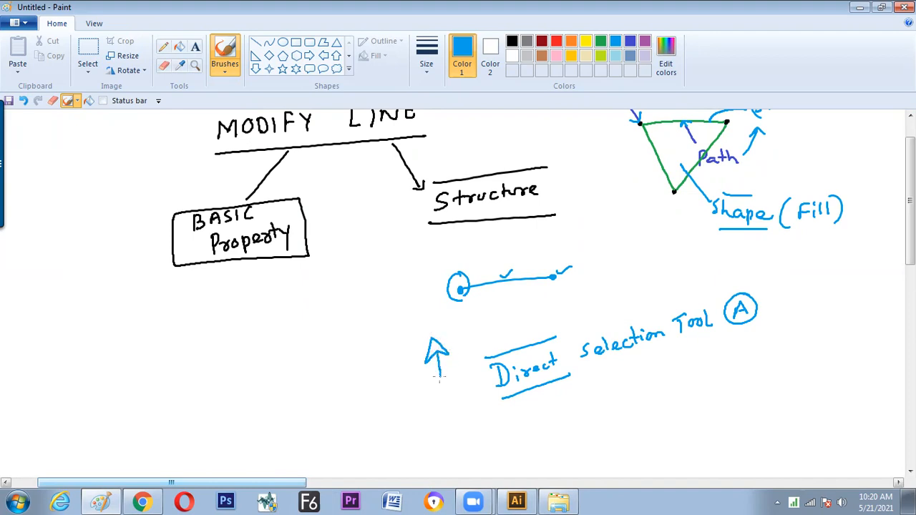
click(512, 41)
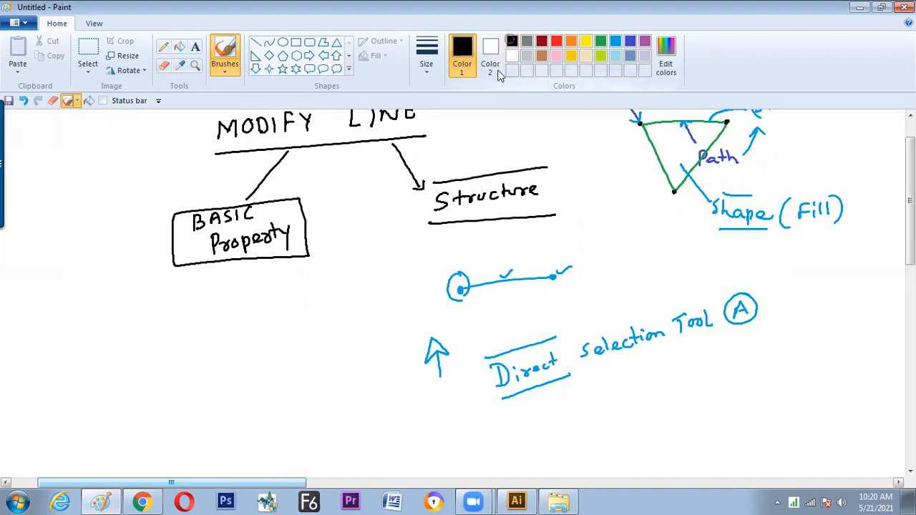
mouse_move(375, 351)
mouse_down()
mouse_move(370, 363)
mouse_move(387, 364)
mouse_move(376, 352)
mouse_move(380, 378)
mouse_up()
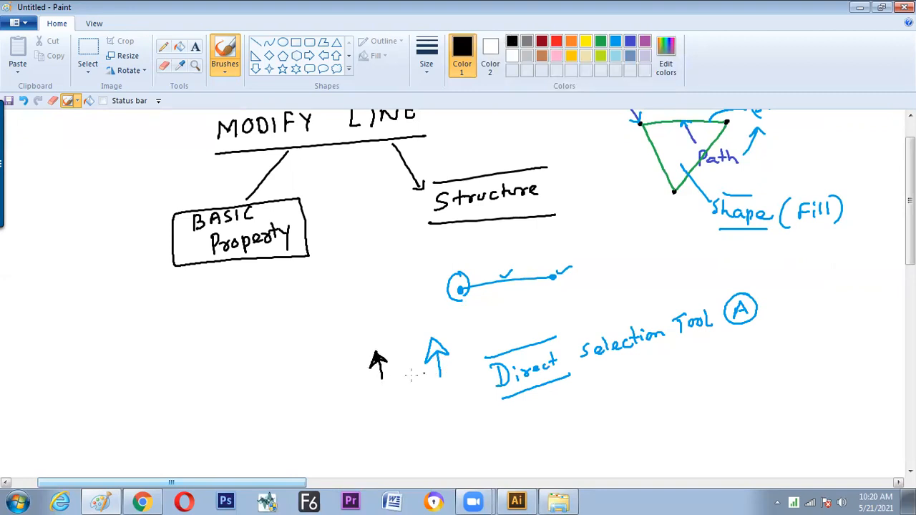
Label the black cursor arrow "Selection Tool" with a curved pointer, and draw a black arrow from the blue cursor arrow to "Direct"
mouse_move(323, 390)
mouse_down()
mouse_move(333, 398)
mouse_move(344, 387)
mouse_move(358, 396)
mouse_move(388, 385)
mouse_move(376, 401)
mouse_move(401, 405)
mouse_up()
drag(460, 375, 476, 379)
drag(364, 352, 351, 374)
drag(348, 365, 358, 371)
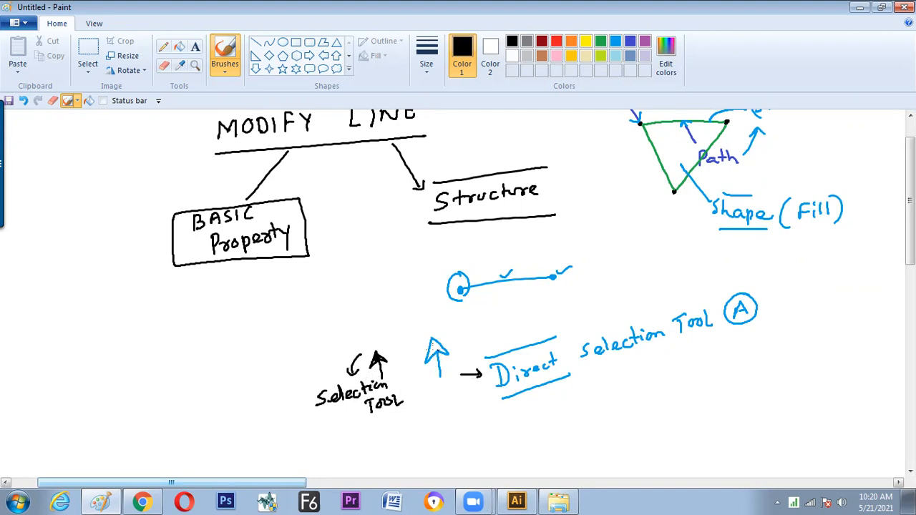
Draw a divider and a top line for the two cursor arrows, and black arrows from them to the line's anchor point, path and whole
drag(406, 334, 418, 385)
drag(367, 338, 448, 317)
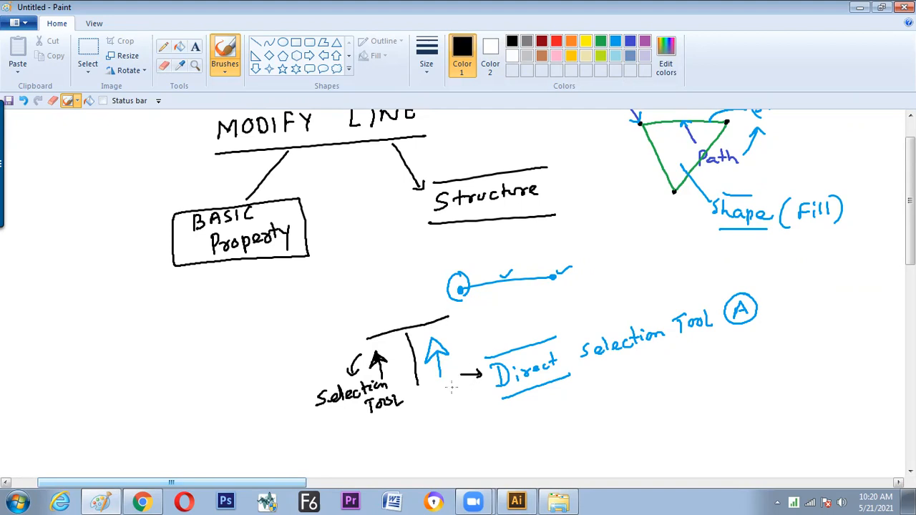
mouse_move(453, 334)
mouse_down()
mouse_move(460, 309)
mouse_move(466, 317)
mouse_move(511, 307)
mouse_up()
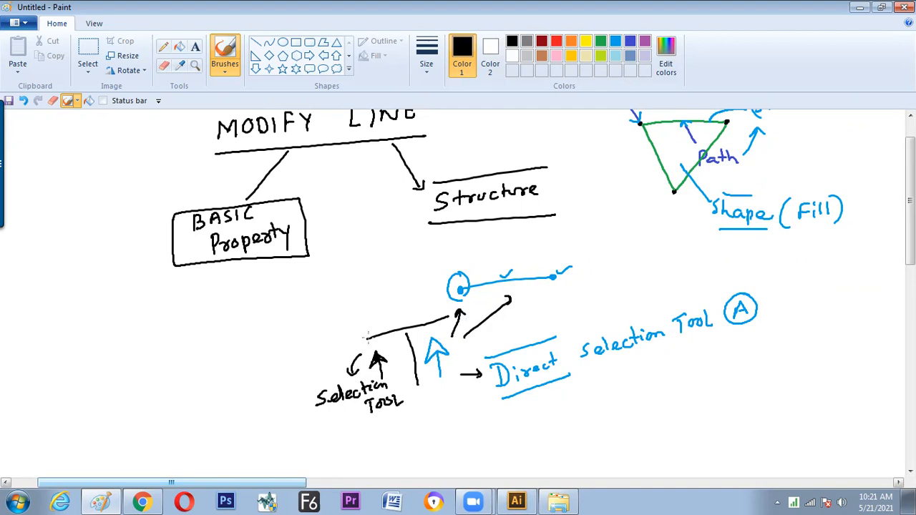
mouse_move(356, 332)
mouse_down()
mouse_move(380, 267)
mouse_move(483, 266)
mouse_up()
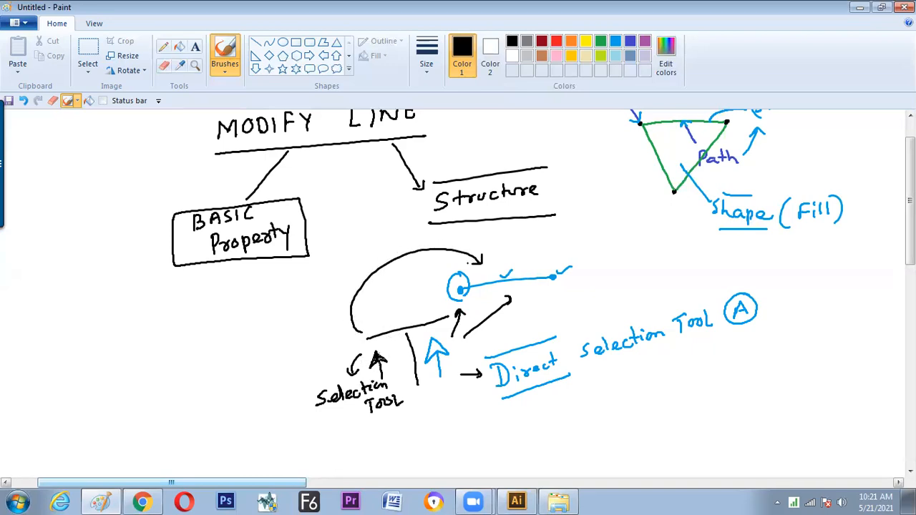
Switch to Illustrator and select the vertical line's top anchor point, first directly and again with a selection marquee
key(alt+Tab)
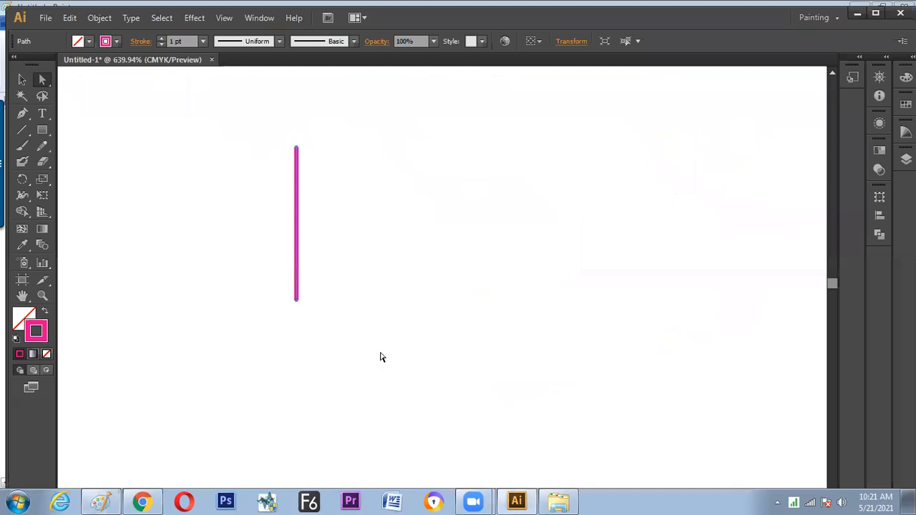
click(299, 149)
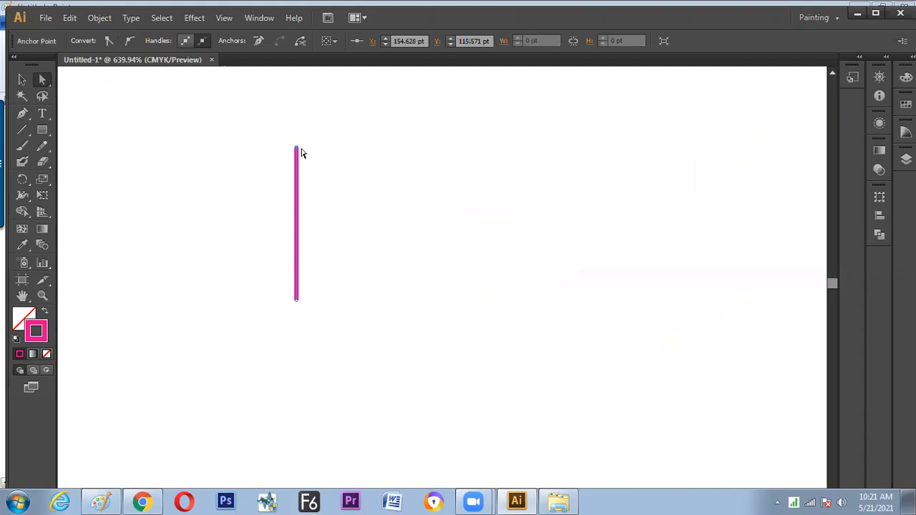
drag(255, 118, 328, 172)
Switch to Paint and place a black brush mark in the blank area below the "Direct Selection Tool" note
key(alt+Tab)
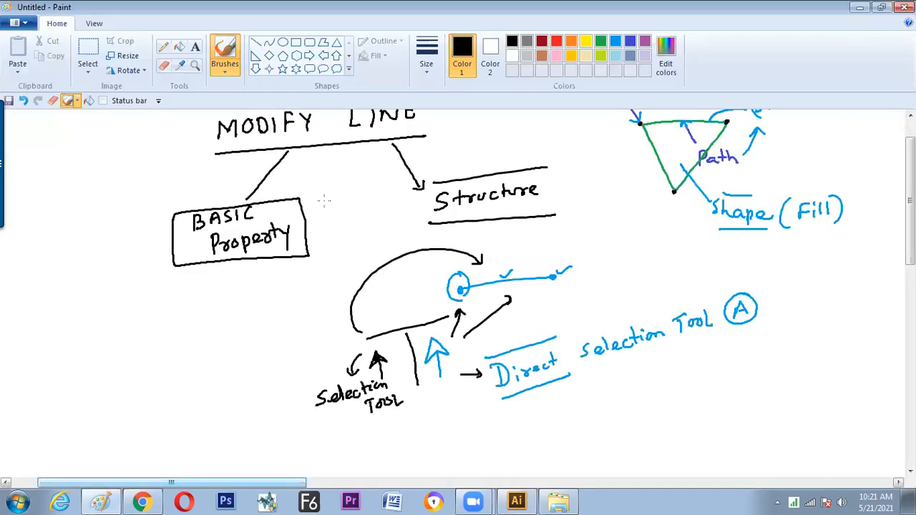
scroll(885, 194, down, 3)
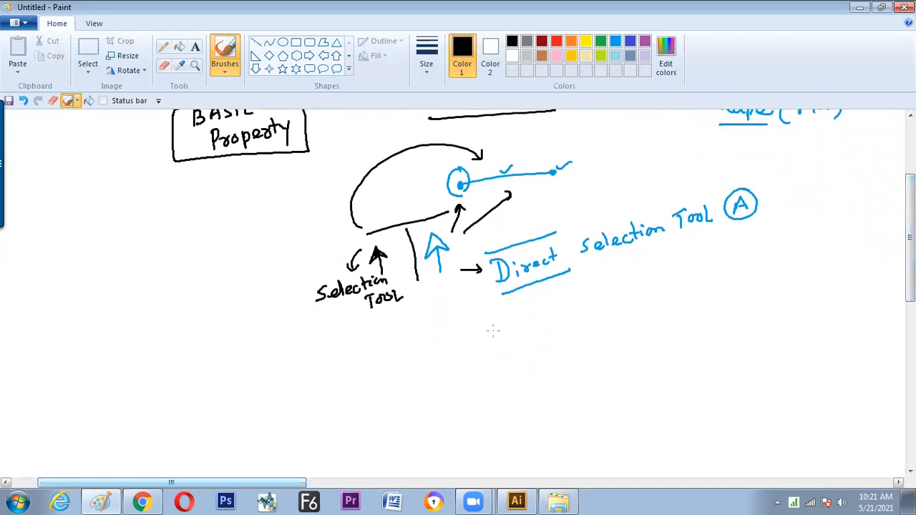
click(489, 331)
Switch to Illustrator and marquee-select the top anchor point of the vertical line
key(alt+Tab)
drag(286, 136, 308, 162)
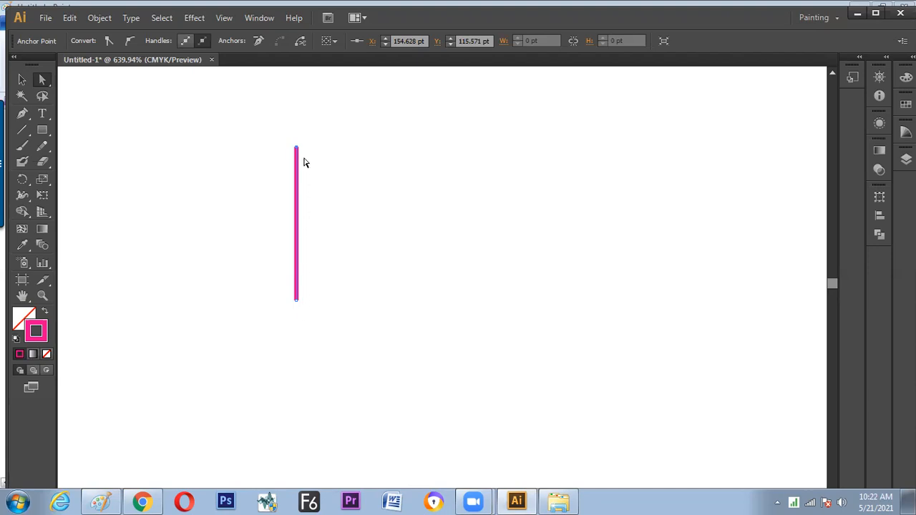
Switch to Paint and brush the black label "unselected" beside the hollow mark and "Selected" below the solid mark
key(alt+Tab)
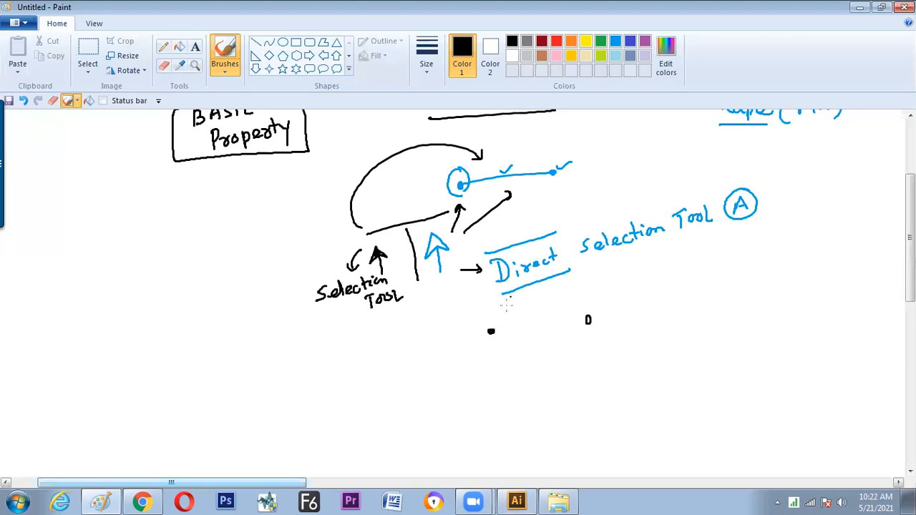
drag(595, 332, 673, 329)
drag(679, 324, 698, 321)
mouse_move(694, 314)
mouse_down()
mouse_move(719, 317)
mouse_move(729, 299)
mouse_up()
drag(446, 354, 440, 370)
drag(458, 357, 467, 364)
drag(471, 358, 484, 362)
mouse_move(494, 346)
mouse_down()
mouse_move(494, 360)
mouse_move(501, 349)
mouse_move(510, 357)
mouse_up()
drag(519, 349, 516, 356)
drag(521, 345, 521, 357)
Brush the heading "Anchor Point" above the two marks and draw small arrows from it to each mark
mouse_move(471, 301)
mouse_down()
mouse_move(466, 314)
mouse_move(475, 313)
mouse_up()
drag(467, 308, 493, 313)
drag(501, 299, 501, 312)
drag(501, 308, 513, 308)
drag(520, 306, 540, 301)
mouse_move(550, 296)
mouse_down()
mouse_move(568, 304)
mouse_move(556, 306)
mouse_move(570, 302)
mouse_up()
drag(564, 294, 574, 293)
mouse_move(517, 318)
mouse_down()
mouse_move(505, 327)
mouse_move(574, 316)
mouse_up()
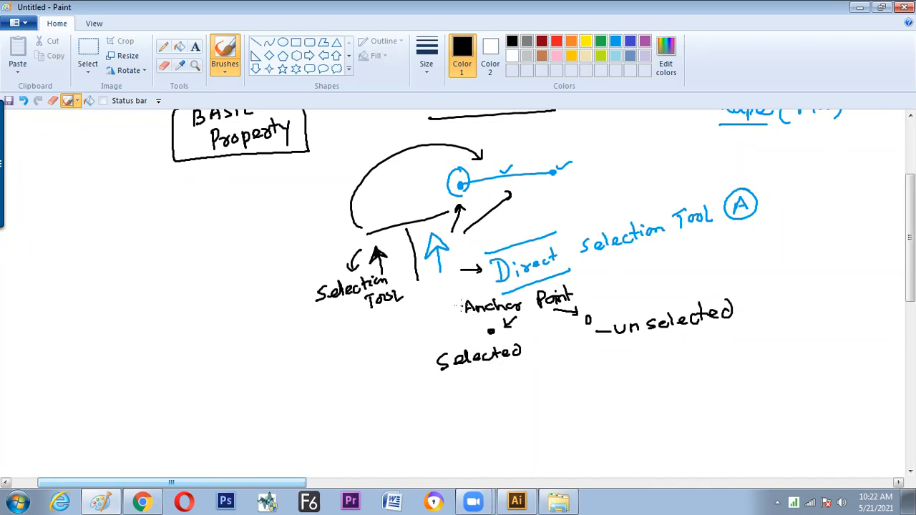
Switch to Illustrator and examine the Direct Selection cursor over the vertical line's top anchor point and path
key(alt+Tab)
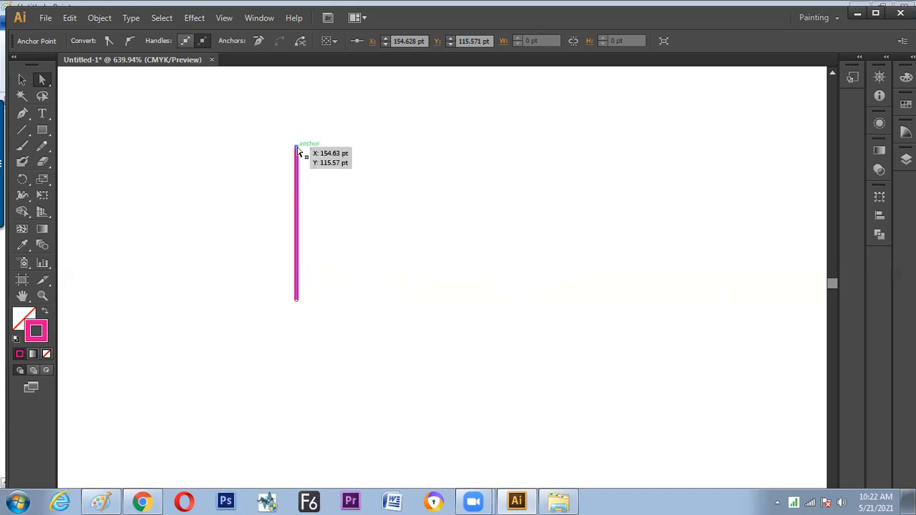
key(alt)
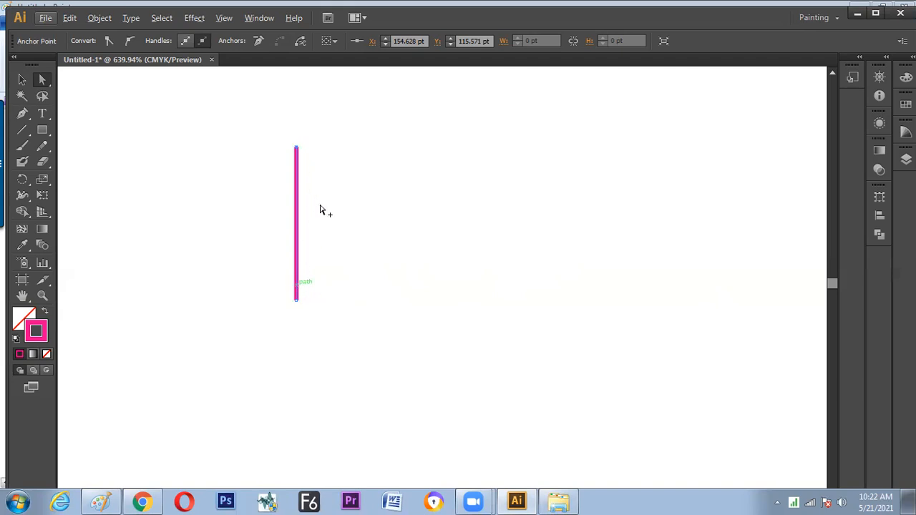
Switch to Paint and draw a black line down from the blue arrow to a new arrow cursor with a small square
key(alt+Tab)
drag(434, 287, 391, 370)
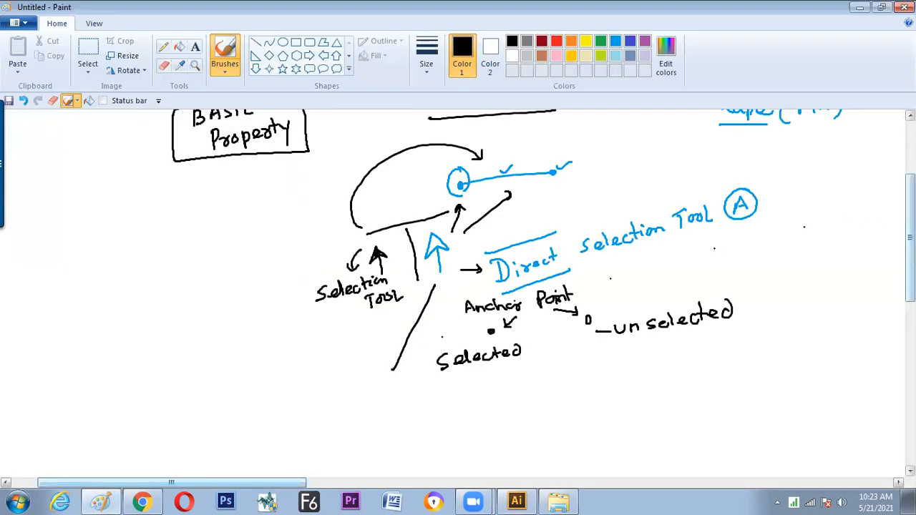
scroll(380, 319, down, 3)
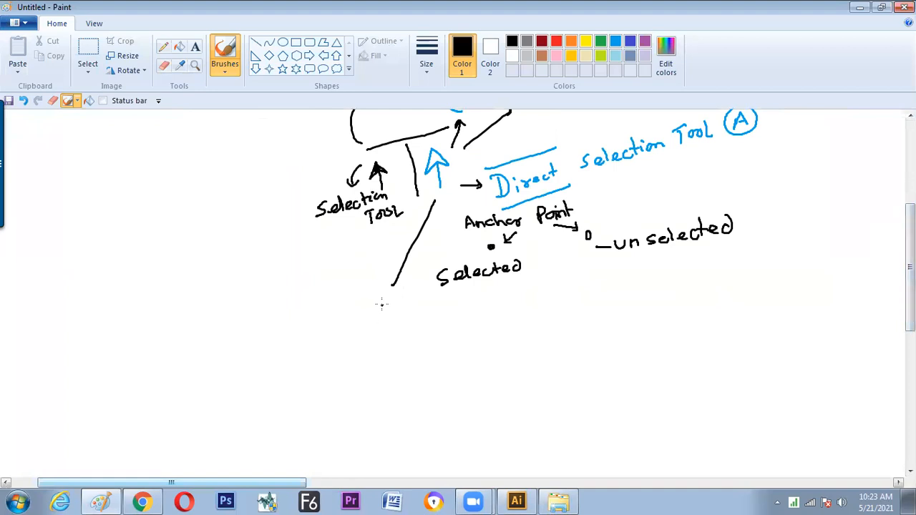
mouse_move(383, 300)
mouse_down()
mouse_move(398, 312)
mouse_move(387, 309)
mouse_move(390, 331)
mouse_move(402, 328)
mouse_up()
Brush "over the anchor Point" beside the new arrow cursor and draw a circle around the cursor
drag(432, 327, 432, 329)
drag(439, 326, 470, 326)
mouse_move(494, 317)
mouse_down()
mouse_move(494, 331)
mouse_move(520, 331)
mouse_up()
drag(488, 324, 581, 329)
mouse_move(582, 311)
mouse_down()
mouse_move(593, 328)
mouse_move(598, 322)
mouse_up()
drag(606, 328, 635, 324)
mouse_move(633, 292)
mouse_down()
mouse_move(635, 307)
mouse_move(648, 310)
mouse_up()
mouse_move(657, 308)
mouse_down()
mouse_move(658, 318)
mouse_move(659, 305)
mouse_up()
drag(663, 316, 671, 317)
mouse_move(676, 295)
mouse_down()
mouse_move(677, 317)
mouse_move(686, 303)
mouse_up()
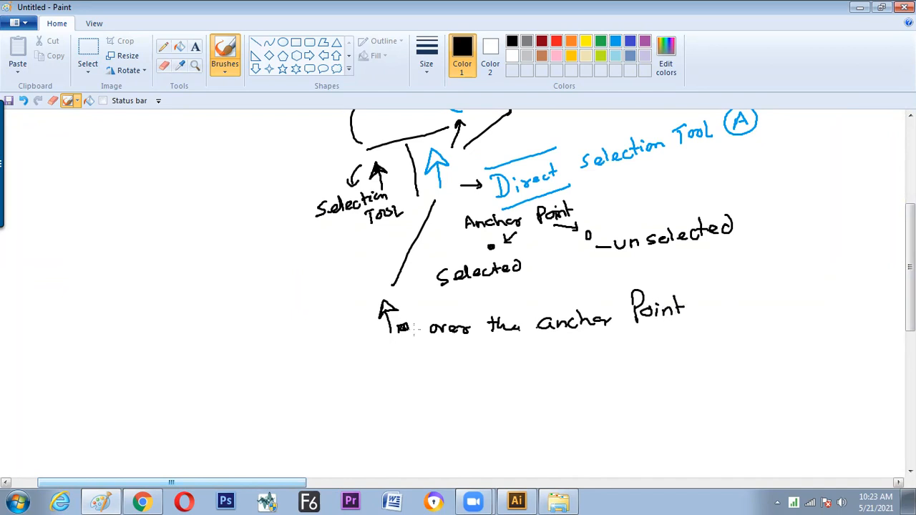
mouse_move(392, 295)
mouse_down()
mouse_move(366, 306)
mouse_move(368, 337)
mouse_move(385, 348)
mouse_move(414, 334)
mouse_move(392, 295)
mouse_up()
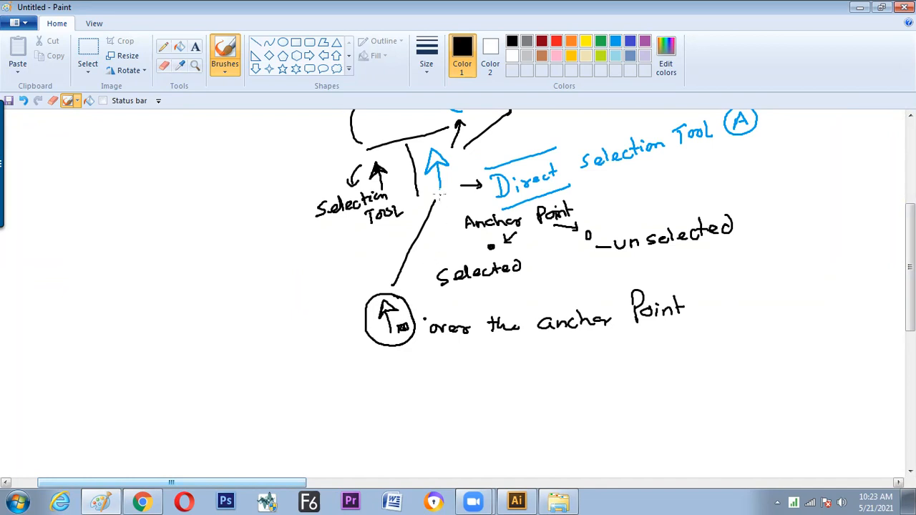
Switch to Illustrator and move the vertical line's top anchor point slightly left to about X 151 pt, undoing a first trial move
key(alt+Tab)
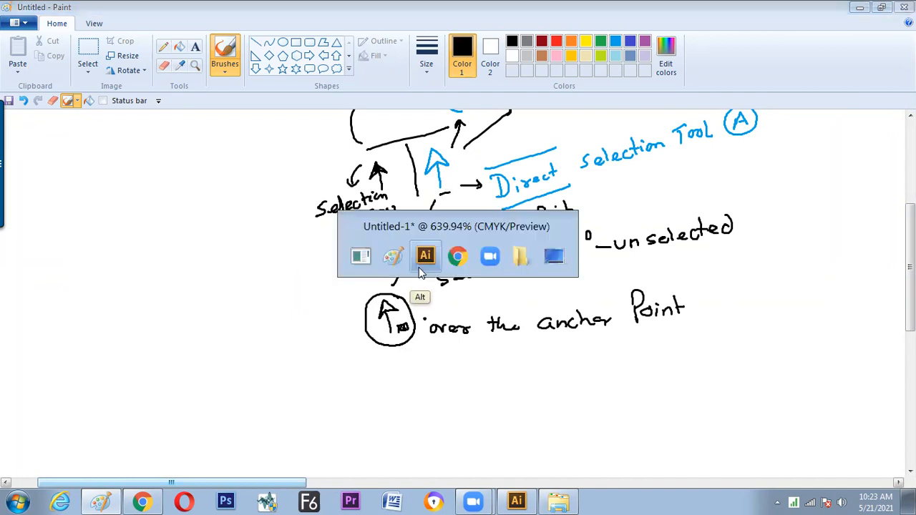
drag(300, 151, 450, 176)
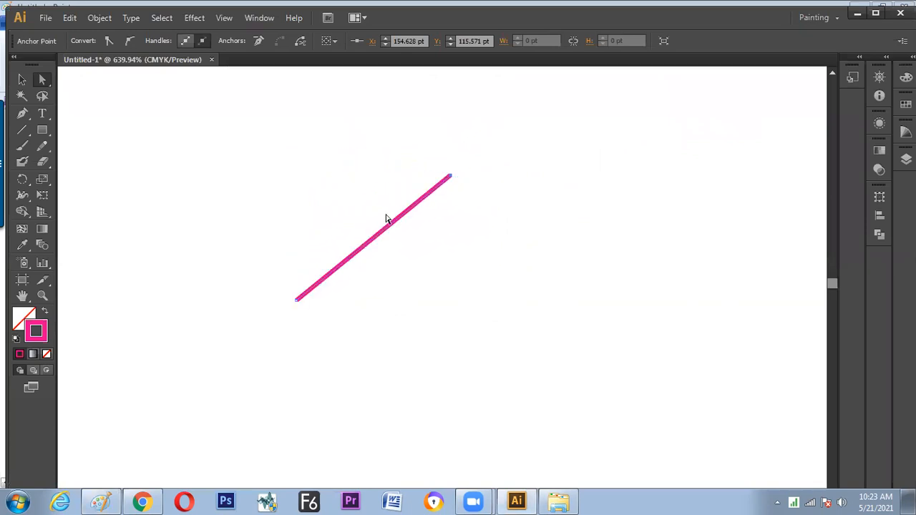
key(ctrl+z)
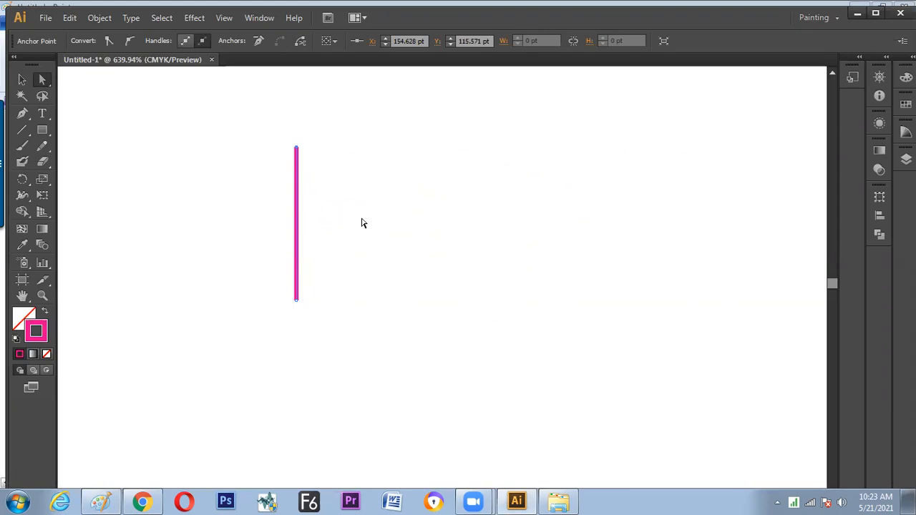
mouse_move(298, 150)
mouse_down()
mouse_move(362, 146)
mouse_move(378, 157)
mouse_move(281, 148)
mouse_up()
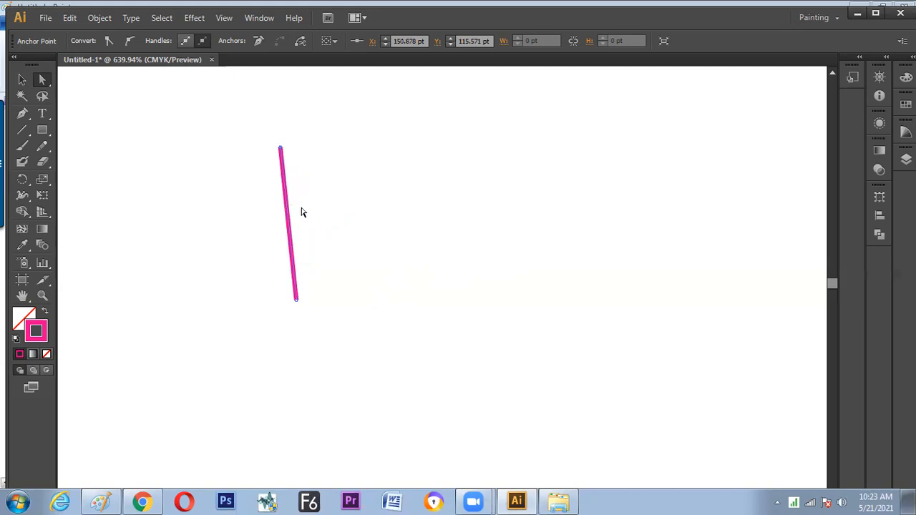
Move the whole slanted line to the right by its path with Direct Selection, undoing the first move
drag(291, 212, 341, 208)
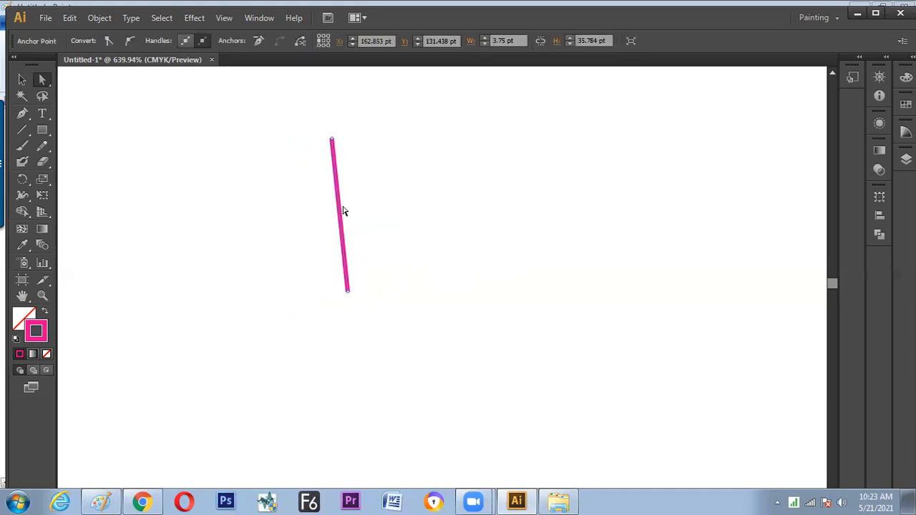
key(ctrl+z)
key(ctrl+z)
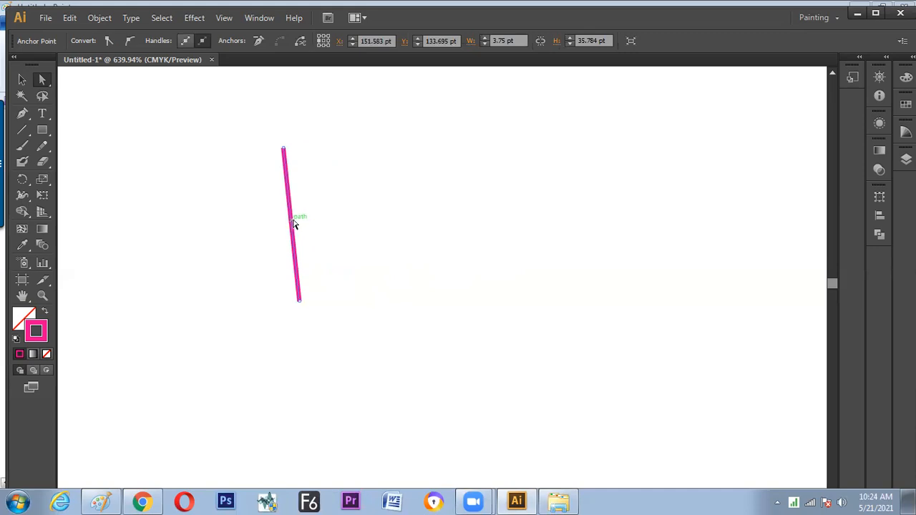
drag(293, 224, 327, 221)
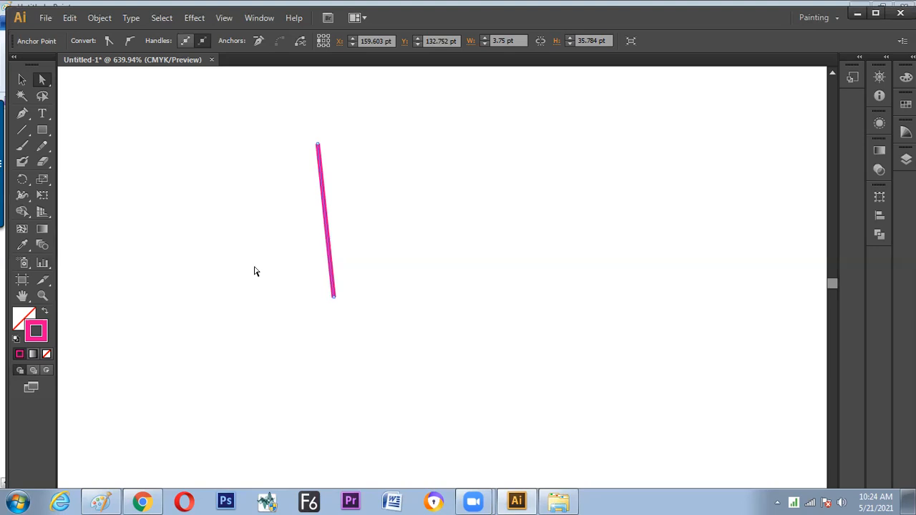
Marquee-select the middle of the path, and move the top and bottom anchor points to make the line vertical
drag(302, 211, 347, 235)
drag(319, 146, 350, 143)
mouse_move(335, 296)
mouse_down()
mouse_move(366, 305)
mouse_move(343, 309)
mouse_up()
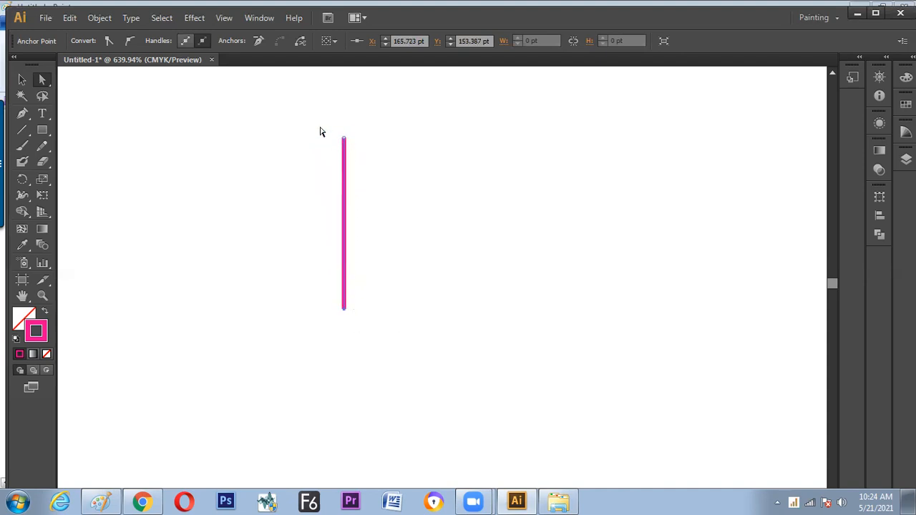
Move the top anchor point down-left and the bottom one to about X 185 pt, Y 132 pt, and marquee the line's right end
drag(344, 138, 206, 186)
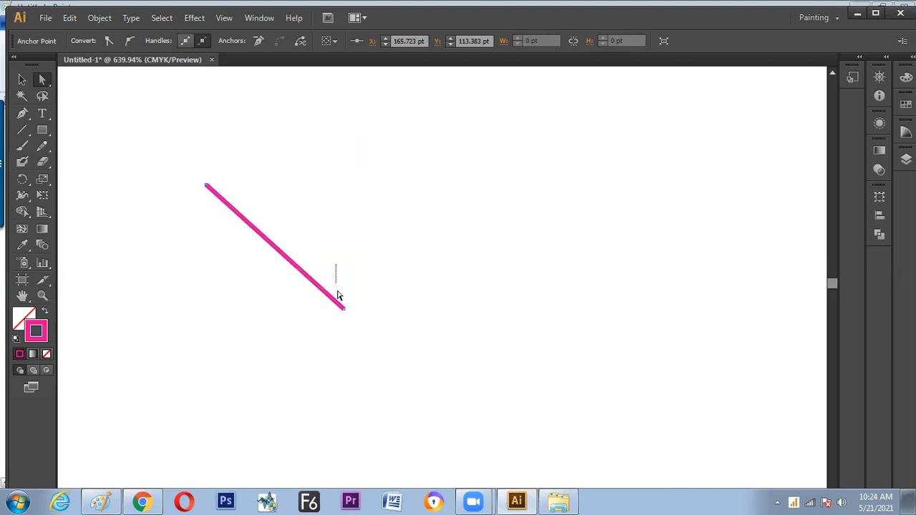
drag(344, 309, 428, 216)
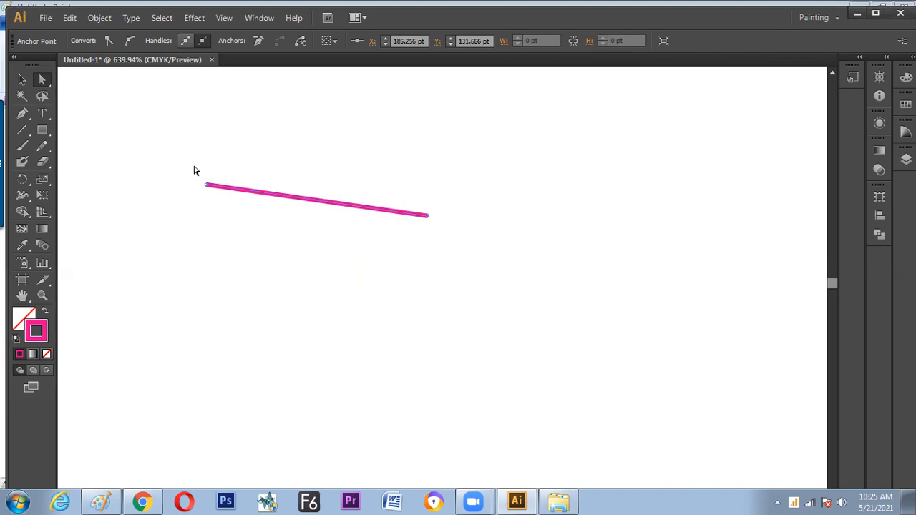
drag(383, 177, 443, 241)
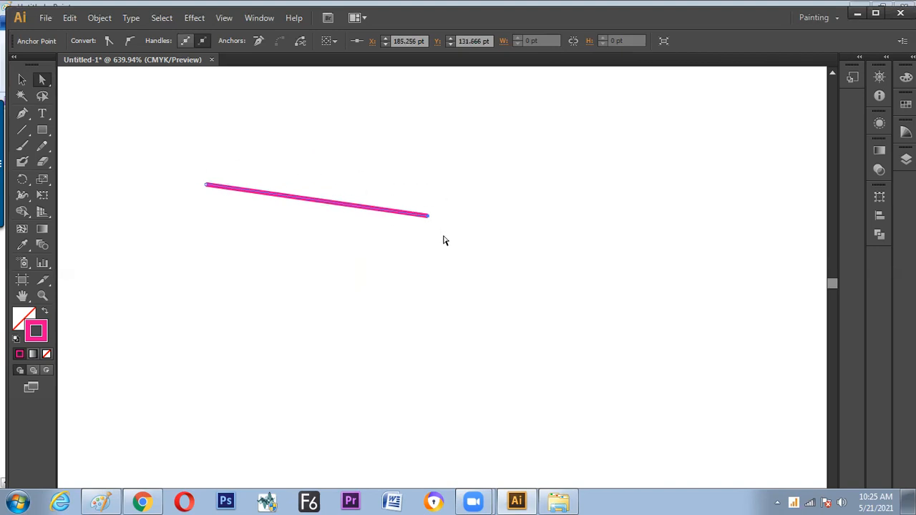
Add three anchor points along the middle of the sloping line with the Pen tool
click(22, 115)
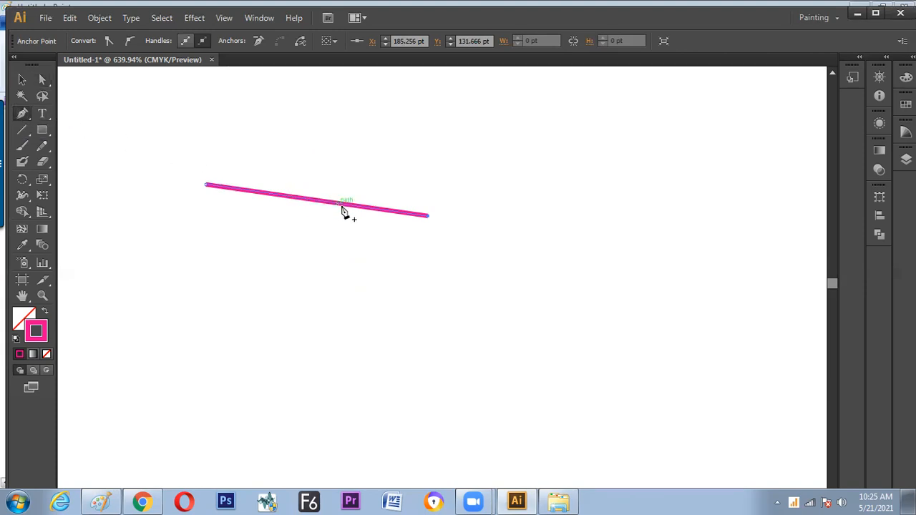
click(303, 199)
click(361, 207)
click(252, 192)
Marquee-select the three added anchor points with Direct Selection and remove them from the line, undoing the first deletion
click(42, 80)
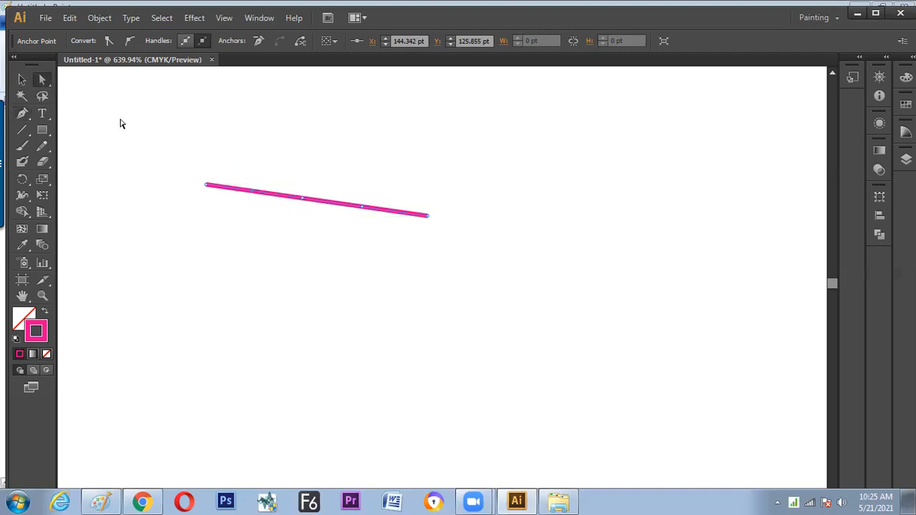
drag(242, 166, 372, 235)
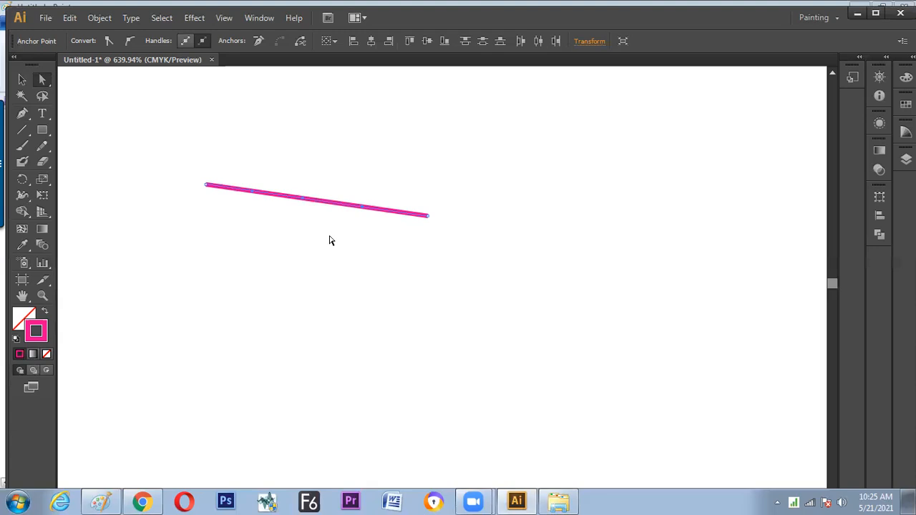
key(Delete)
key(ctrl+z)
drag(242, 170, 373, 228)
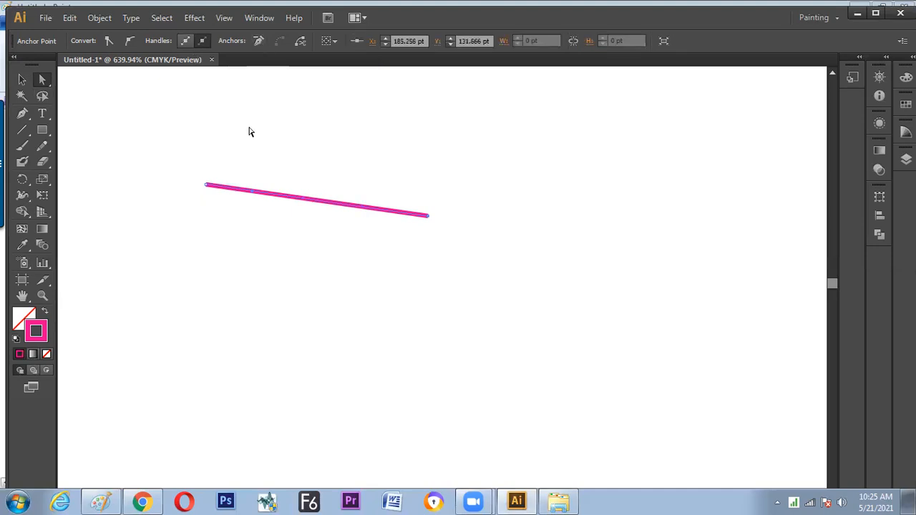
Switch to Paint and brush "Add Anchor Point By" in black in the blank area below the existing notes
click(104, 501)
scroll(246, 399, down, 3)
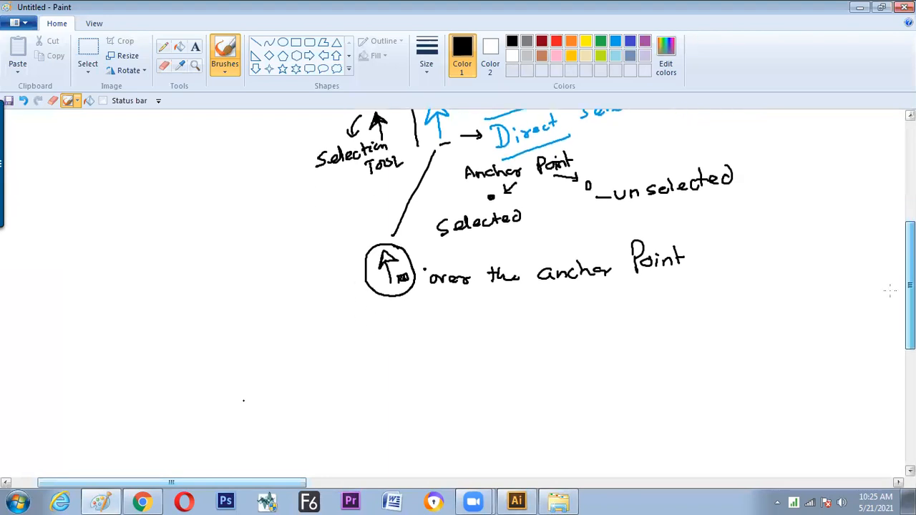
mouse_move(265, 289)
mouse_down()
mouse_move(260, 310)
mouse_move(273, 310)
mouse_up()
drag(262, 305, 332, 306)
mouse_move(333, 292)
mouse_down()
mouse_move(342, 306)
mouse_move(399, 301)
mouse_up()
mouse_move(422, 290)
mouse_down()
mouse_move(422, 304)
mouse_move(424, 292)
mouse_up()
mouse_move(439, 292)
mouse_down()
mouse_move(463, 296)
mouse_move(467, 277)
mouse_move(470, 302)
mouse_up()
click(446, 289)
mouse_move(466, 290)
mouse_down()
mouse_move(518, 297)
mouse_move(521, 288)
mouse_move(521, 295)
mouse_up()
mouse_move(531, 285)
mouse_down()
mouse_move(536, 302)
mouse_move(571, 301)
mouse_move(572, 290)
mouse_up()
Set the brush colour to red and write "Pen tool" at the end of the "Add Anchor Point By" line
click(556, 41)
drag(582, 285, 610, 295)
mouse_move(633, 271)
mouse_down()
mouse_move(635, 291)
mouse_move(654, 287)
mouse_up()
drag(650, 283, 666, 290)
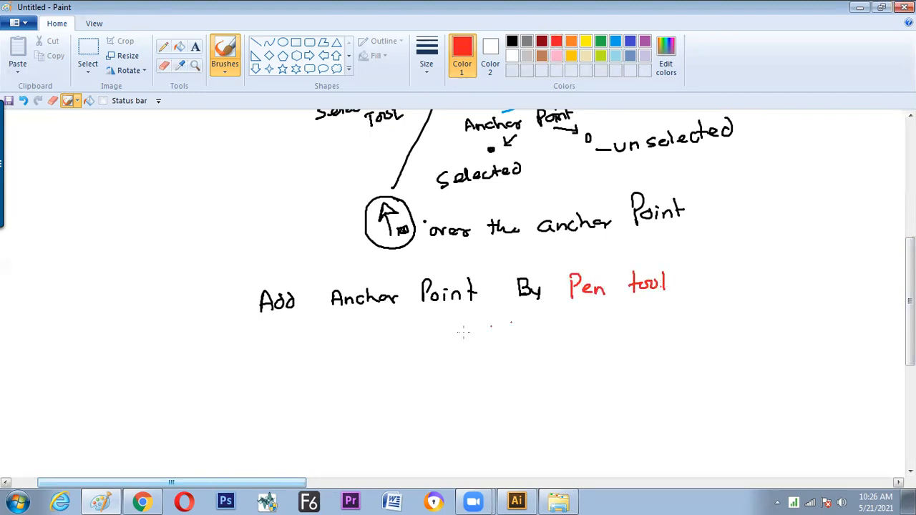
Set the brush colour to black and write "Delete", two ditto marks and "By Option Bar" on the line below
click(512, 41)
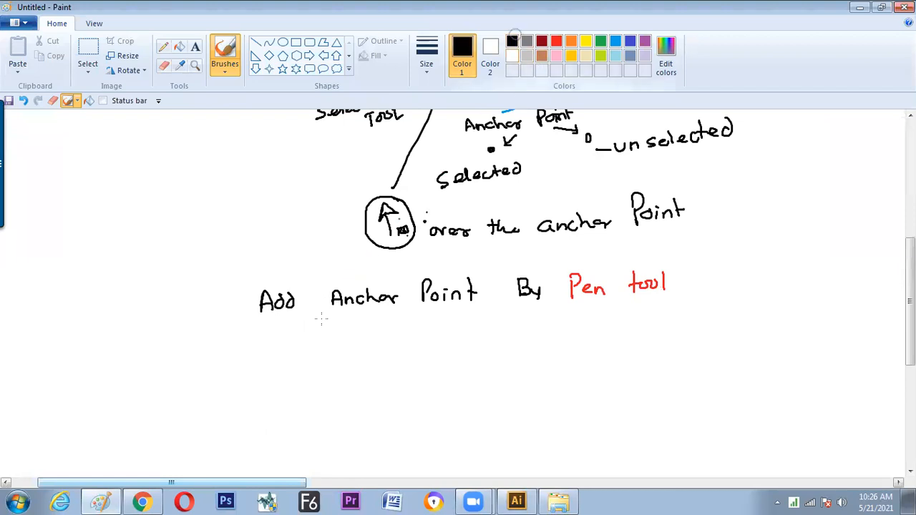
drag(273, 333, 296, 351)
mouse_move(302, 334)
mouse_down()
mouse_move(302, 353)
mouse_move(315, 351)
mouse_up()
mouse_move(321, 335)
mouse_down()
mouse_move(320, 351)
mouse_move(325, 342)
mouse_up()
drag(330, 347, 365, 346)
drag(369, 338, 370, 347)
drag(427, 335, 434, 340)
mouse_move(527, 322)
mouse_down()
mouse_move(528, 339)
mouse_move(549, 341)
mouse_up()
drag(600, 325, 601, 324)
mouse_move(614, 318)
mouse_down()
mouse_move(640, 314)
mouse_move(656, 327)
mouse_move(686, 309)
mouse_move(680, 331)
mouse_up()
mouse_move(681, 312)
mouse_down()
mouse_move(681, 329)
mouse_move(703, 326)
mouse_up()
drag(708, 327, 726, 315)
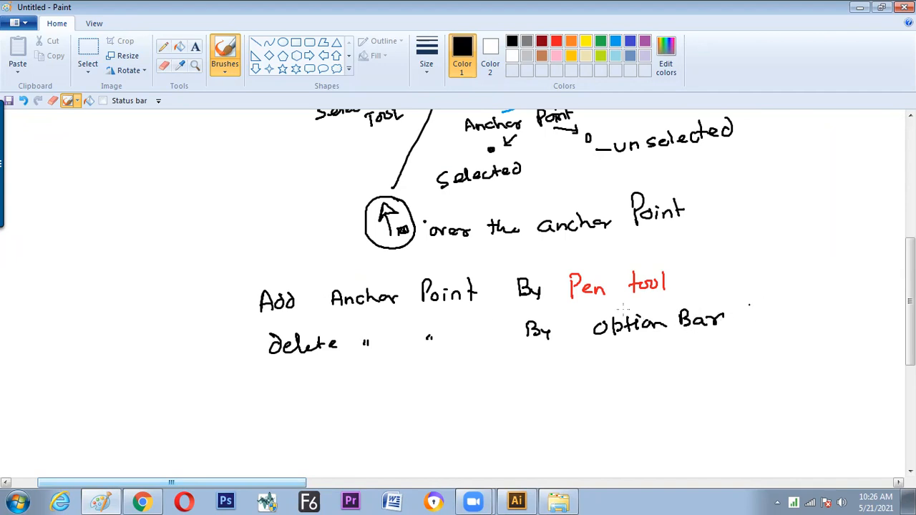
Draw a black arrow in front of both the "Add" and the "Delete" note lines
drag(184, 308, 219, 310)
drag(198, 348, 229, 348)
drag(217, 340, 219, 351)
drag(212, 304, 211, 315)
Switch to Illustrator, select the whole pink line with the Selection tool and move it slightly down and right
key(alt)
key(alt+Tab)
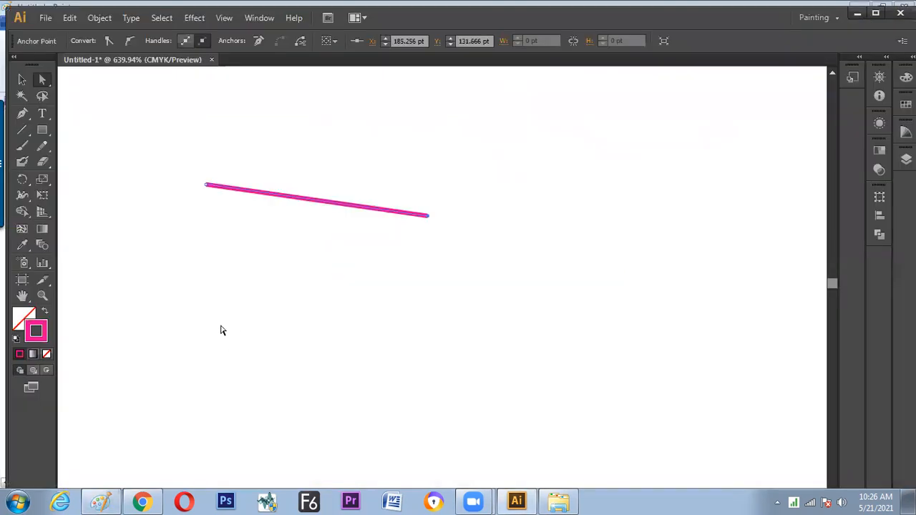
drag(195, 168, 448, 270)
click(317, 229)
key(v)
drag(309, 197, 315, 232)
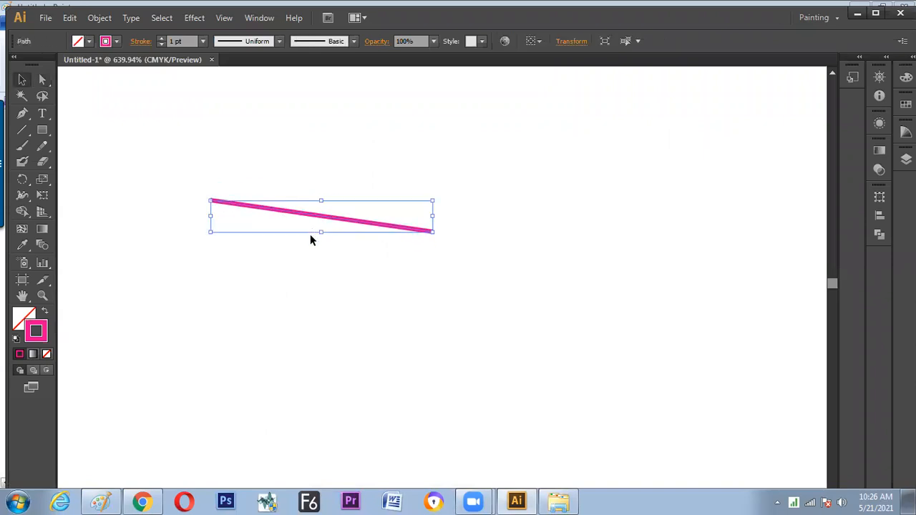
Deselect the pink line, move it slightly down and left, and bring up the Object commands
click(99, 17)
click(100, 17)
click(366, 173)
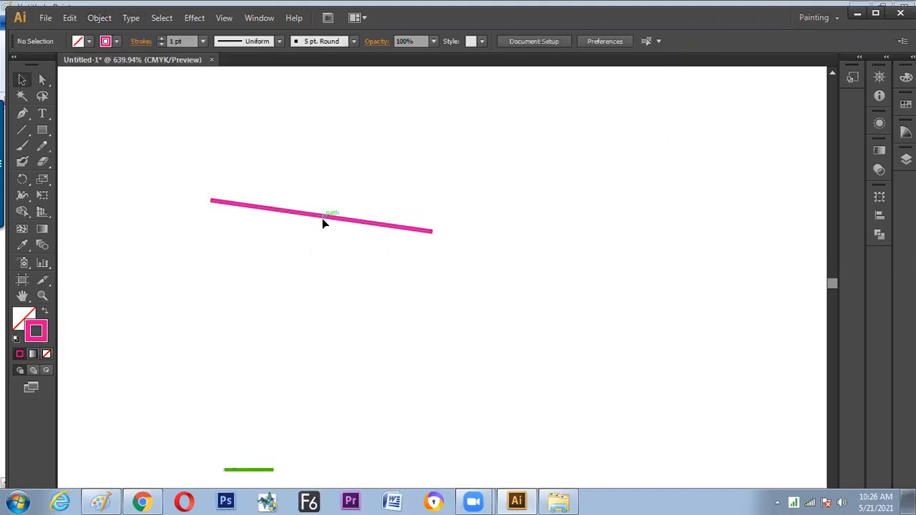
drag(323, 219, 317, 226)
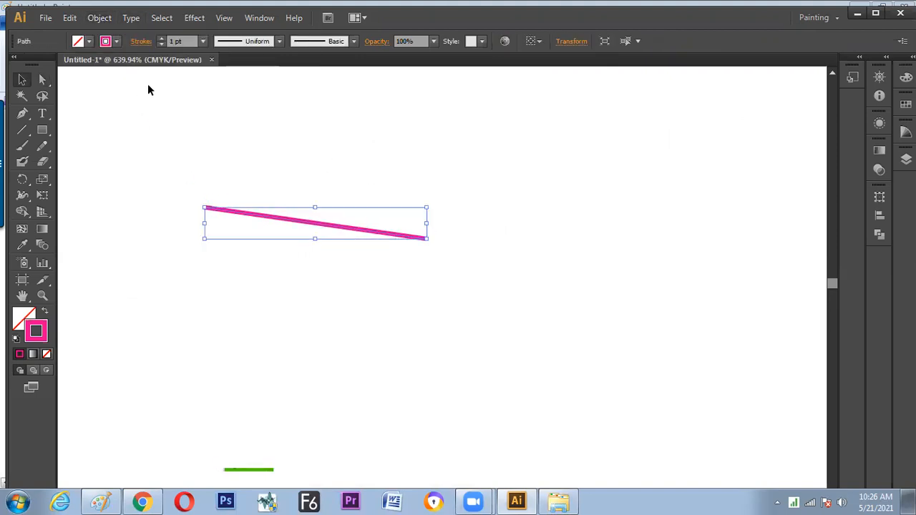
click(105, 20)
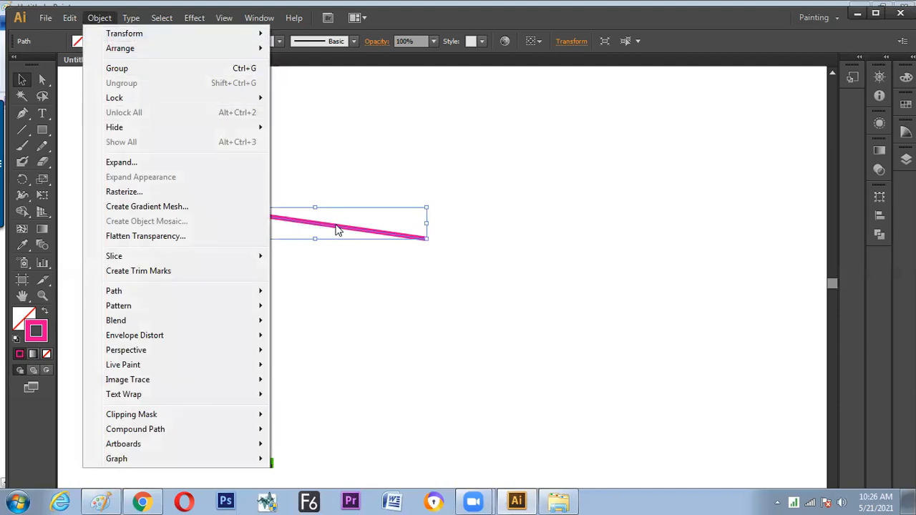
Switch to Paint, review the notes up to the "MODIFY LINE" heading, and return to Illustrator
key(alt+Tab)
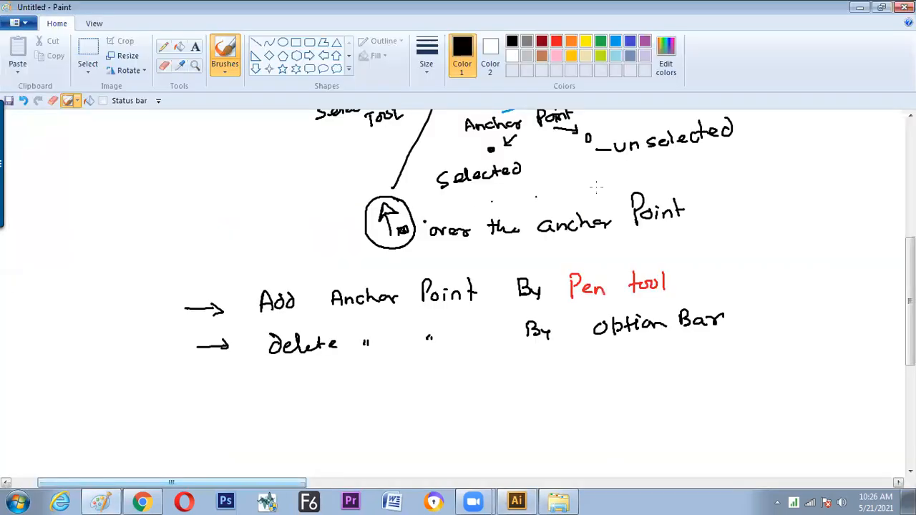
scroll(870, 238, up, 10)
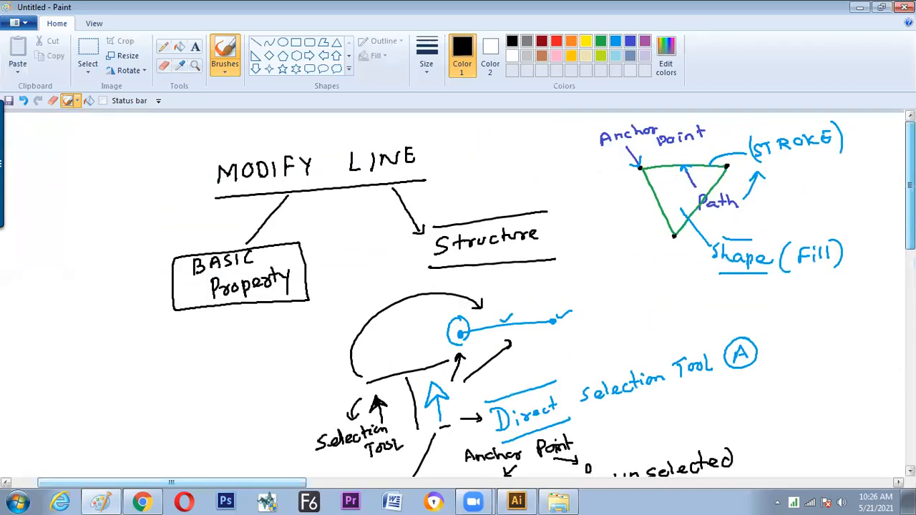
key(alt+Tab)
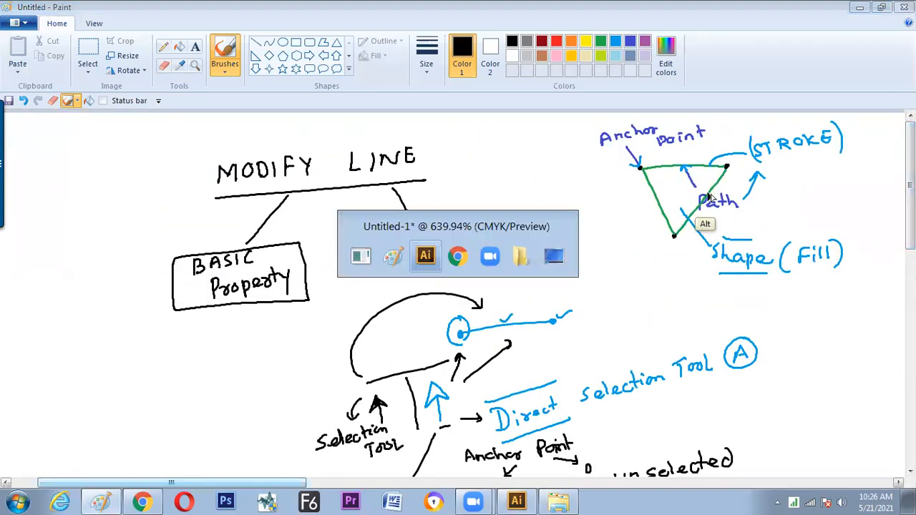
Add anchor points to the selected pink line with the Add Anchor Points path command
click(99, 18)
mouse_move(146, 294)
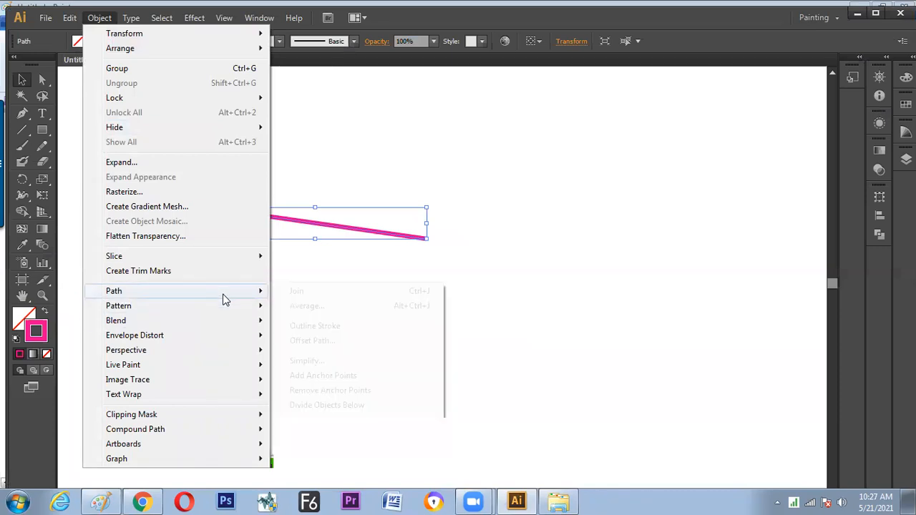
mouse_move(243, 298)
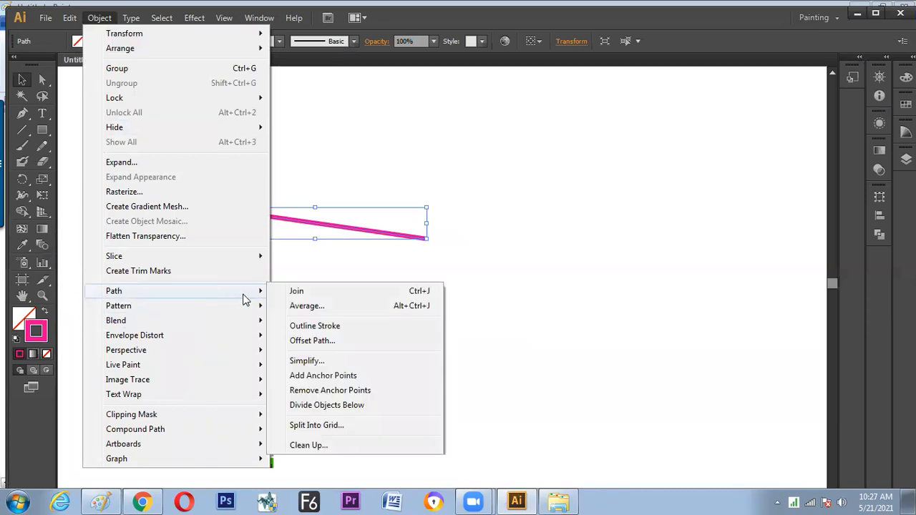
click(333, 378)
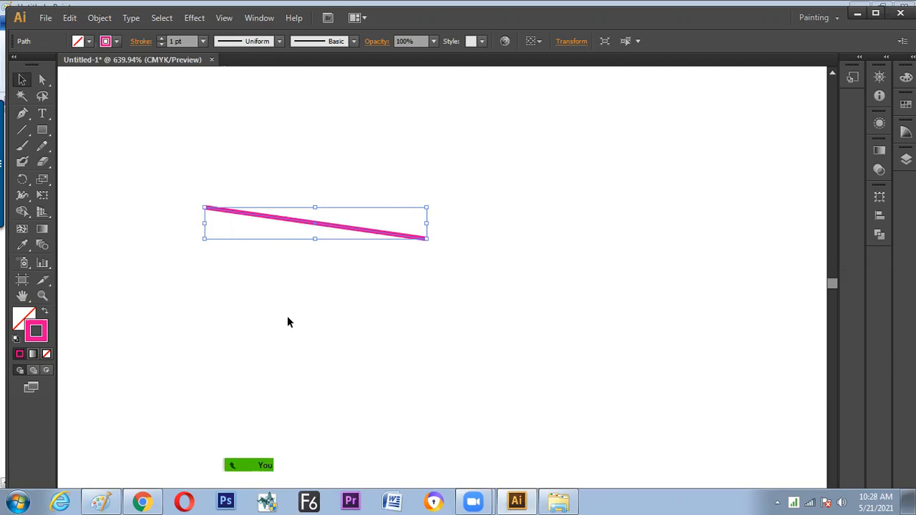
Switch to Paint and write the note "Object — Path — Add anchor point" below the "Delete" line, with a curved arrow leading to it from the "Add" line
key(alt+Tab)
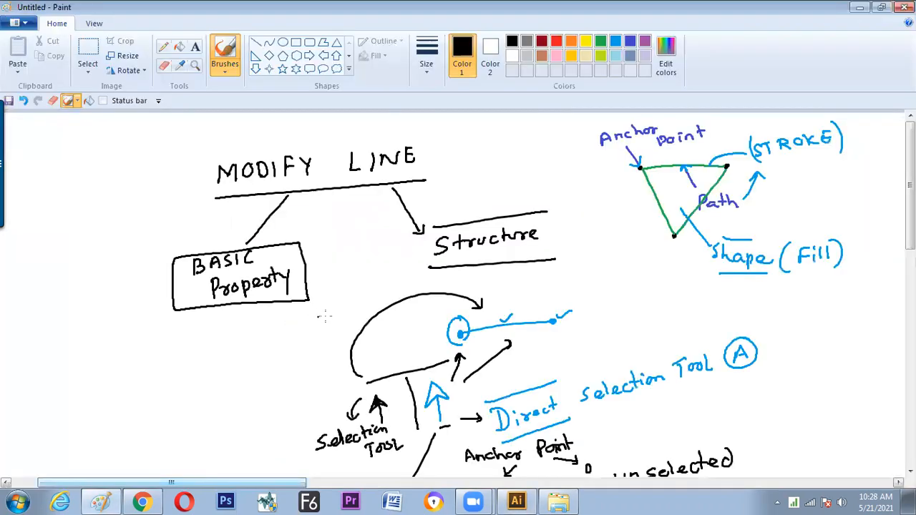
drag(910, 241, 881, 394)
mouse_move(176, 220)
mouse_down()
mouse_move(151, 270)
mouse_move(185, 321)
mouse_up()
drag(222, 309, 226, 315)
mouse_move(232, 299)
mouse_down()
mouse_move(229, 307)
mouse_move(246, 317)
mouse_move(266, 316)
mouse_up()
mouse_move(281, 295)
mouse_down()
mouse_move(283, 315)
mouse_move(286, 303)
mouse_up()
drag(297, 306, 331, 305)
mouse_move(335, 288)
mouse_down()
mouse_move(333, 312)
mouse_move(337, 299)
mouse_up()
drag(352, 301, 365, 306)
mouse_move(359, 295)
mouse_down()
mouse_move(384, 306)
mouse_move(448, 295)
mouse_up()
mouse_move(457, 289)
mouse_down()
mouse_move(456, 301)
mouse_move(459, 282)
mouse_up()
mouse_move(469, 289)
mouse_down()
mouse_move(520, 297)
mouse_move(572, 281)
mouse_move(584, 296)
mouse_move(593, 285)
mouse_up()
mouse_move(601, 282)
mouse_down()
mouse_move(628, 290)
mouse_move(643, 275)
mouse_up()
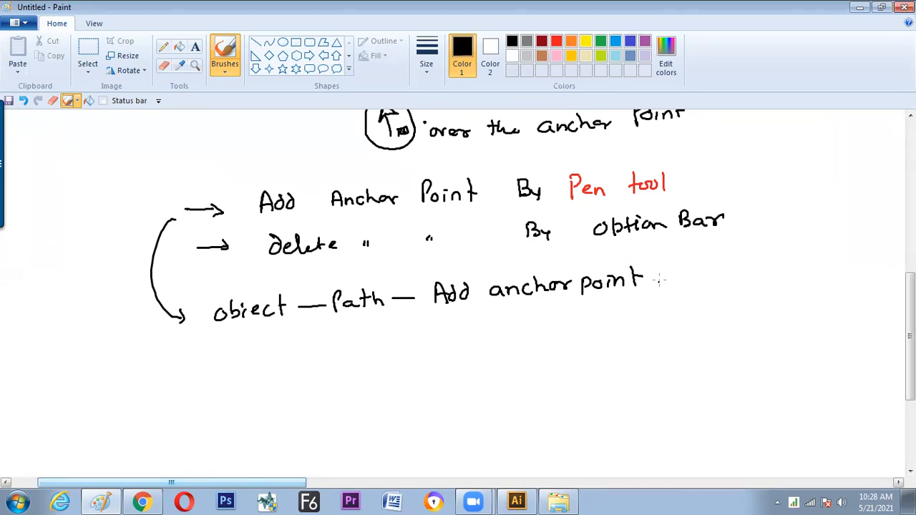
Label the curved arrow "Add Anchor" with lines above and below it, and underline "Path — Add anchor point" in the new note
drag(151, 279, 132, 284)
mouse_move(37, 314)
mouse_down()
mouse_move(100, 259)
mouse_move(105, 271)
mouse_move(121, 245)
mouse_move(147, 235)
mouse_up()
drag(66, 303, 141, 265)
drag(53, 270, 104, 251)
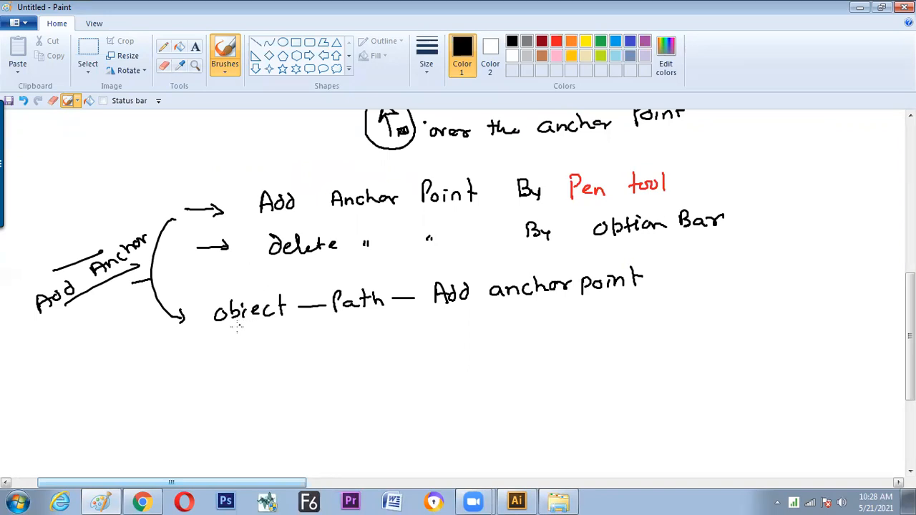
drag(334, 327, 609, 295)
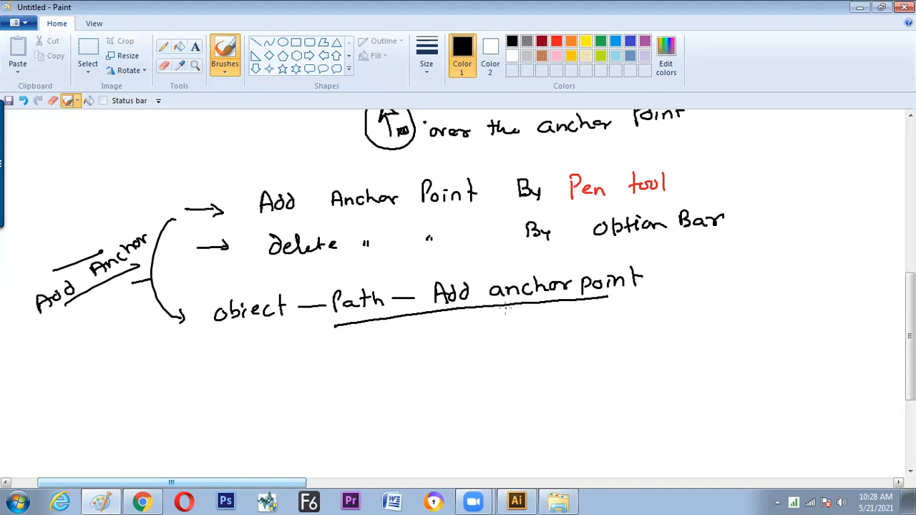
Switch to Illustrator, show where the Add Anchor Points path command is found, and deselect the pink line
key(alt)
key(alt+Tab)
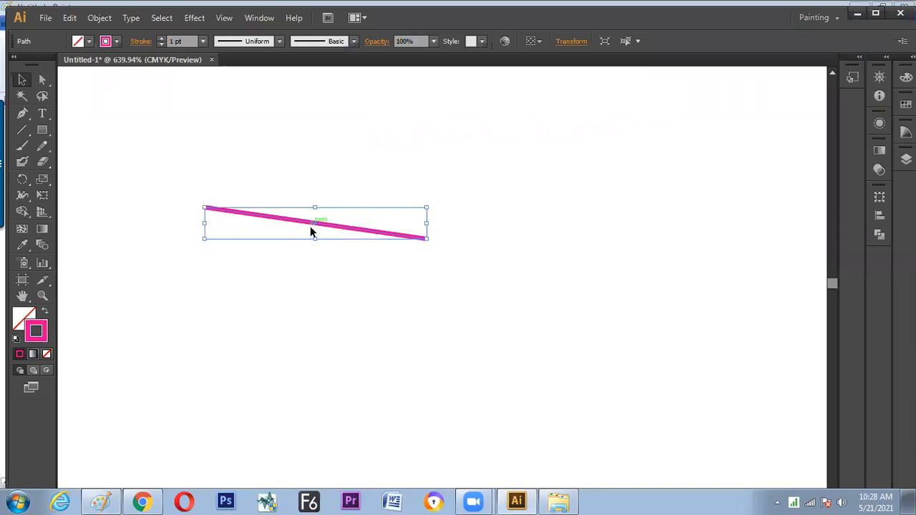
click(99, 17)
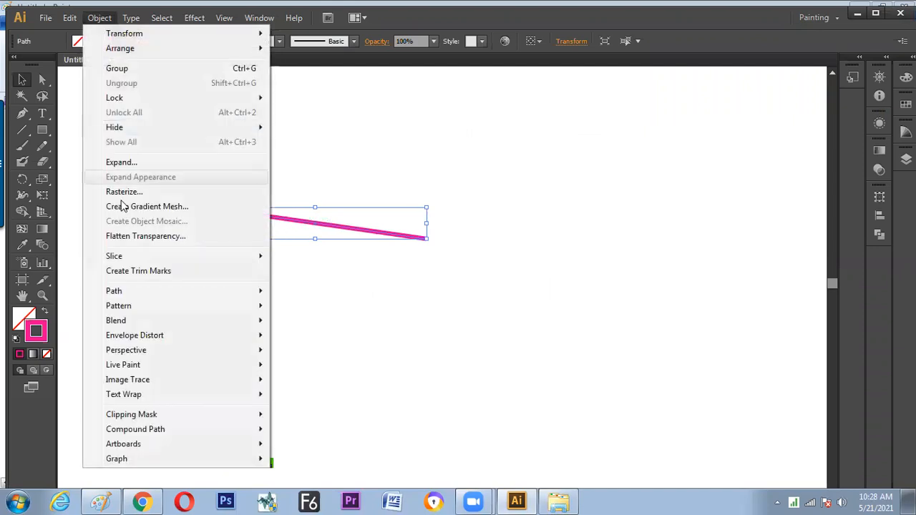
mouse_move(244, 291)
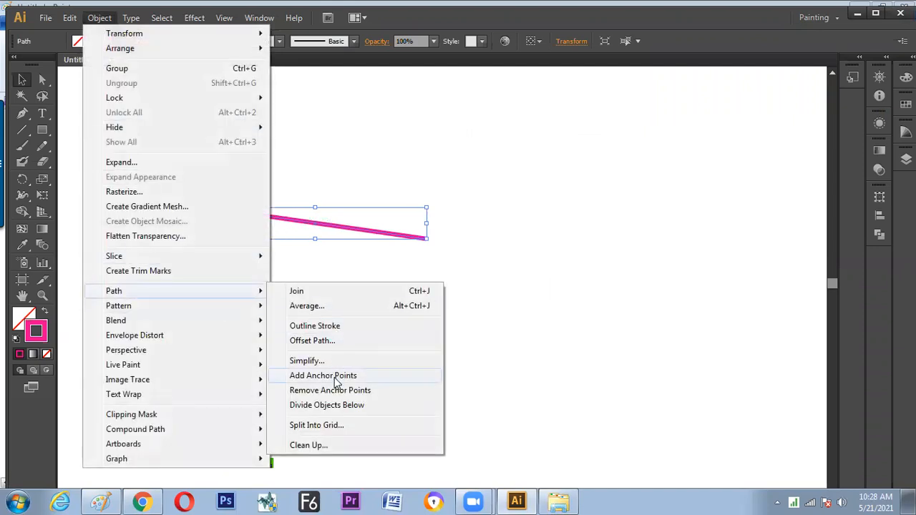
click(361, 273)
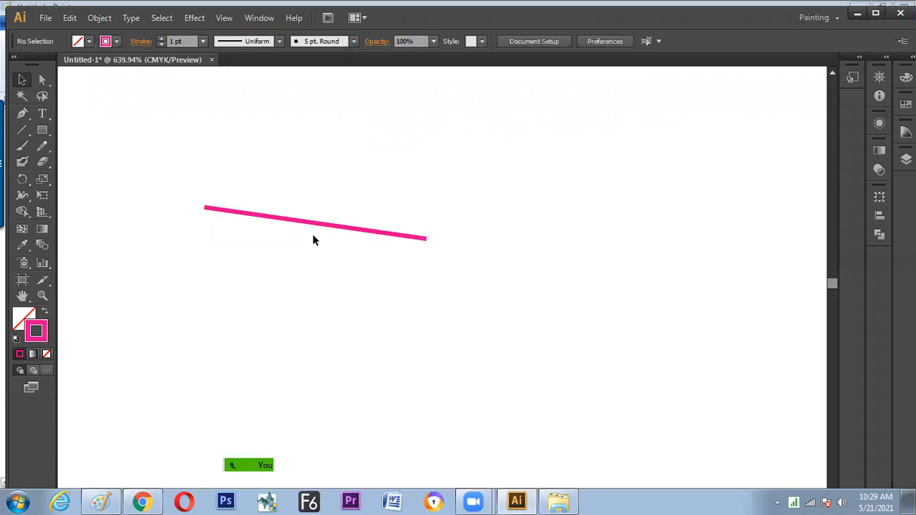
Delete the slanted pink line, draw a new horizontal pink line with the Line Segment tool, and deselect it
drag(135, 157, 456, 295)
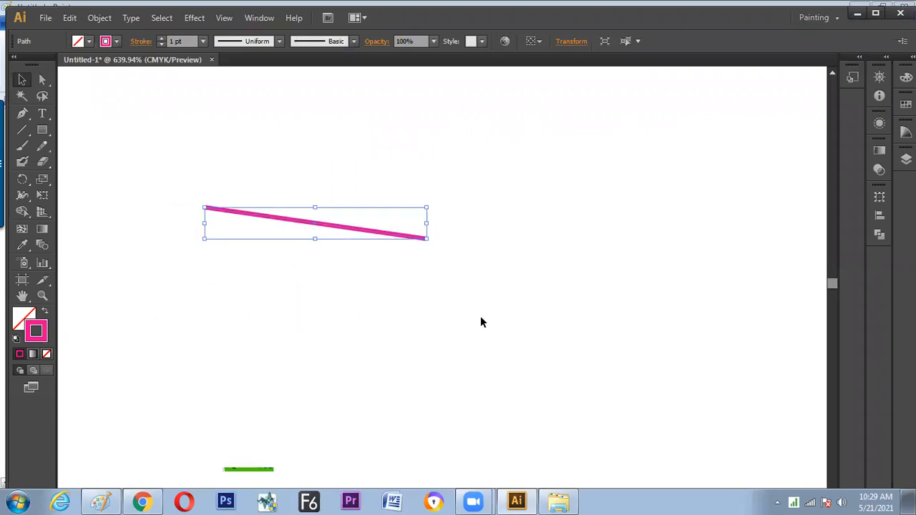
key(Delete)
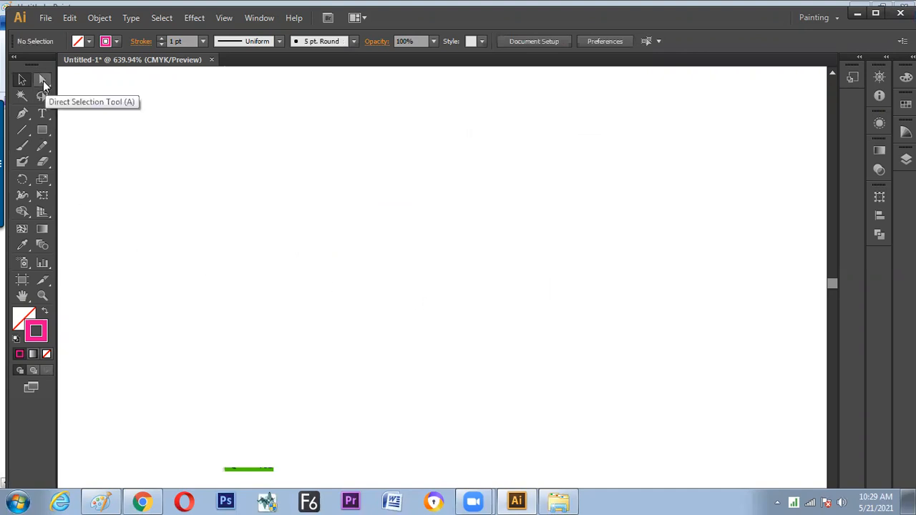
click(22, 130)
drag(460, 148, 459, 149)
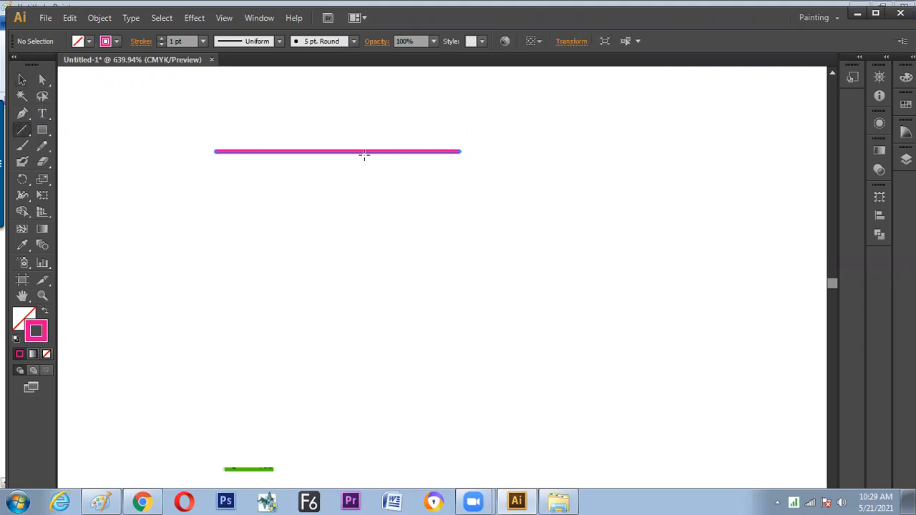
click(23, 80)
click(173, 124)
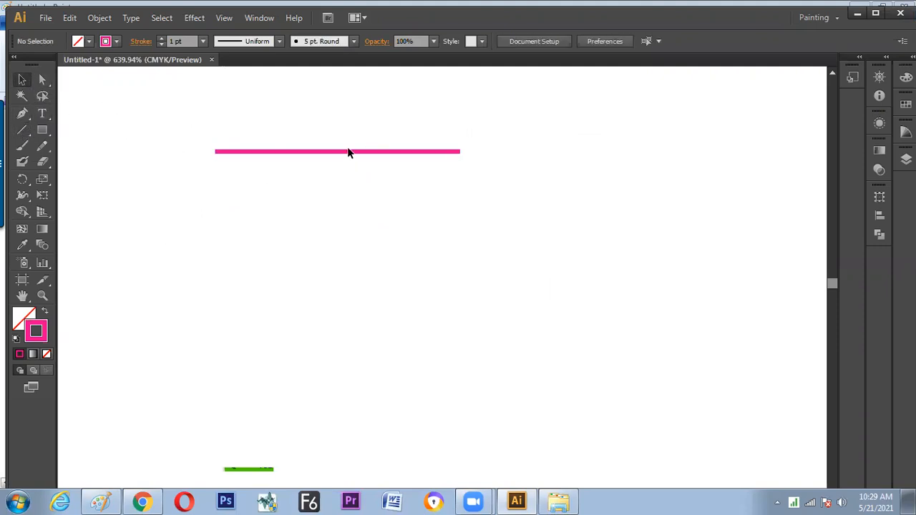
Select the horizontal pink line and apply the Add Anchor Points path command to it
click(348, 151)
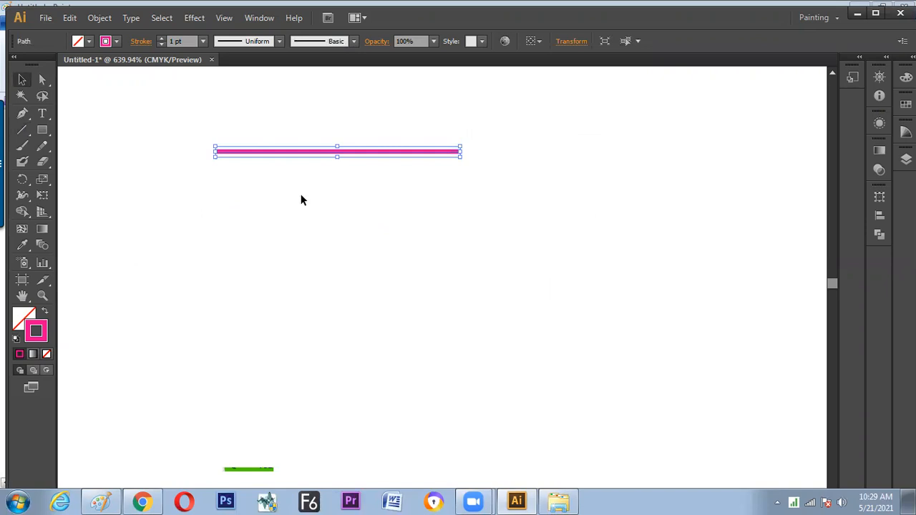
click(100, 18)
mouse_move(130, 292)
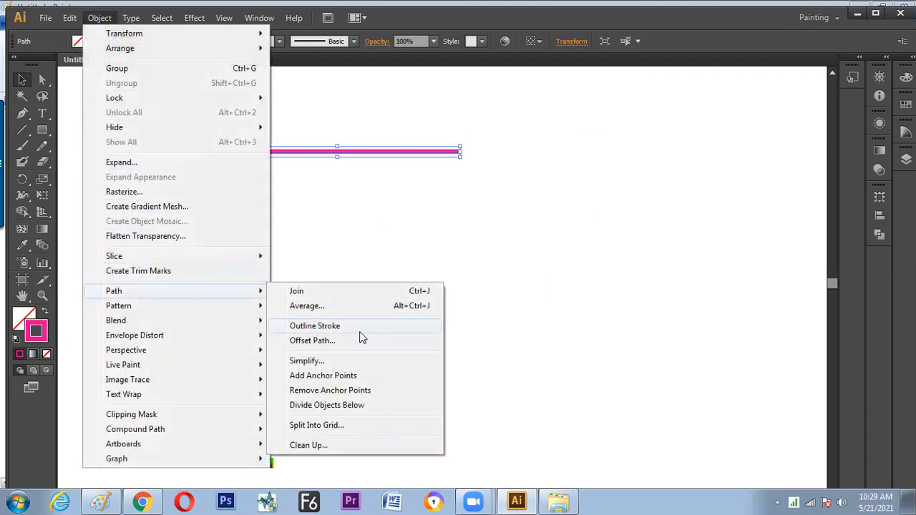
click(354, 375)
Try pulling the line's middle anchor point down into a V with the Direct Selection tool, undoing each attempt
click(355, 223)
key(a)
drag(328, 133, 342, 170)
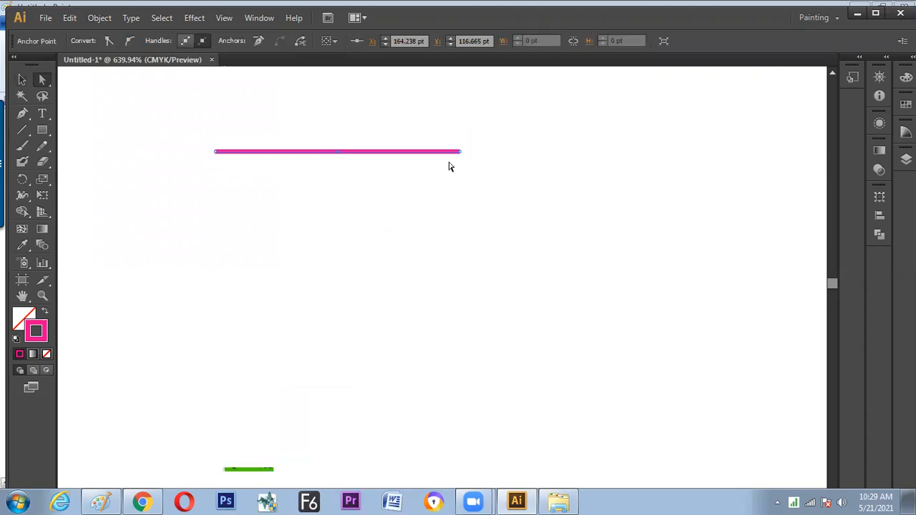
drag(337, 153, 338, 254)
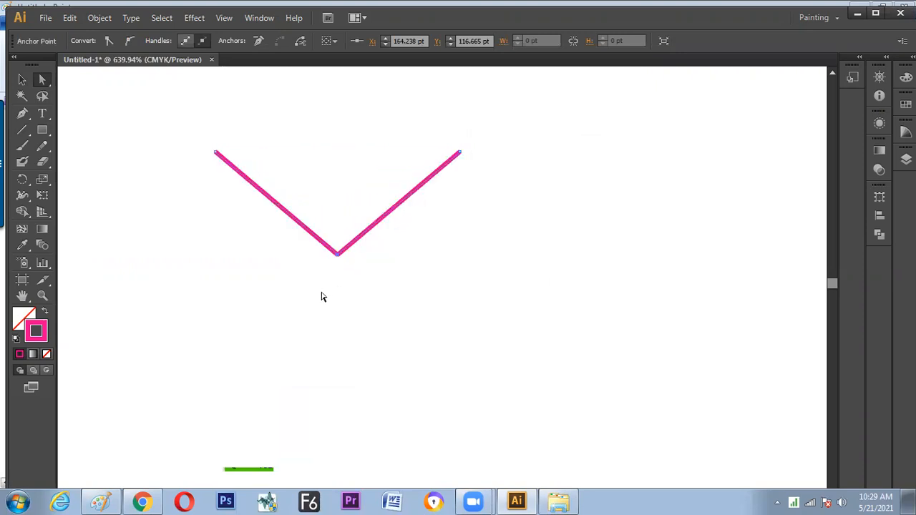
key(ctrl+z)
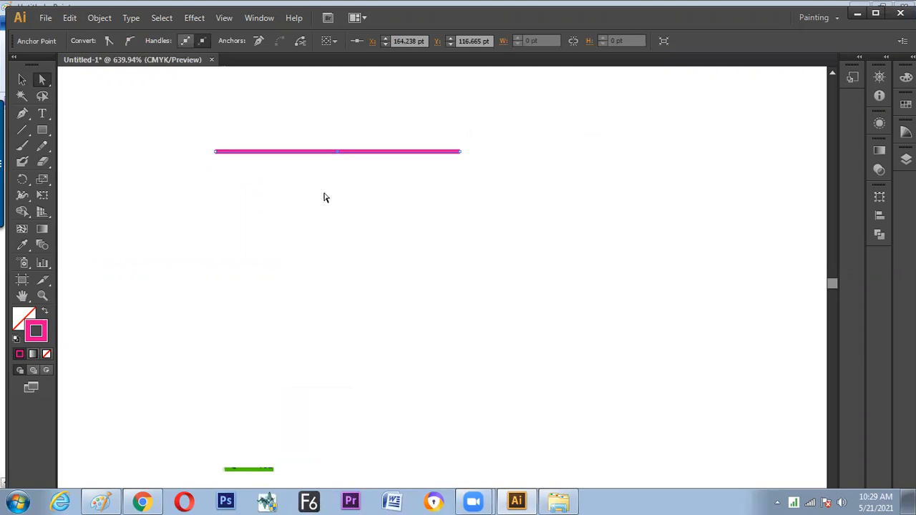
drag(329, 136, 340, 254)
key(ctrl+z)
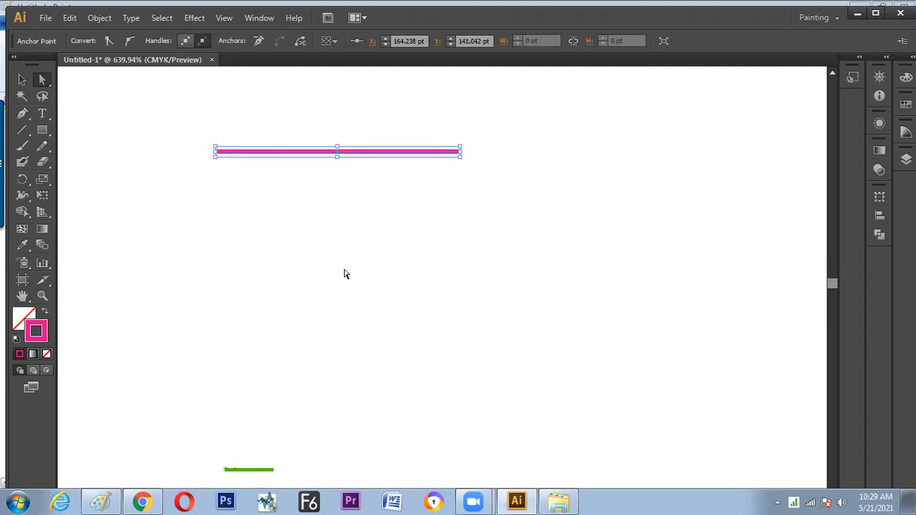
Pull the middle anchor point down into a V below the straight pink line, and apply the default white fill and black stroke
drag(327, 131, 317, 250)
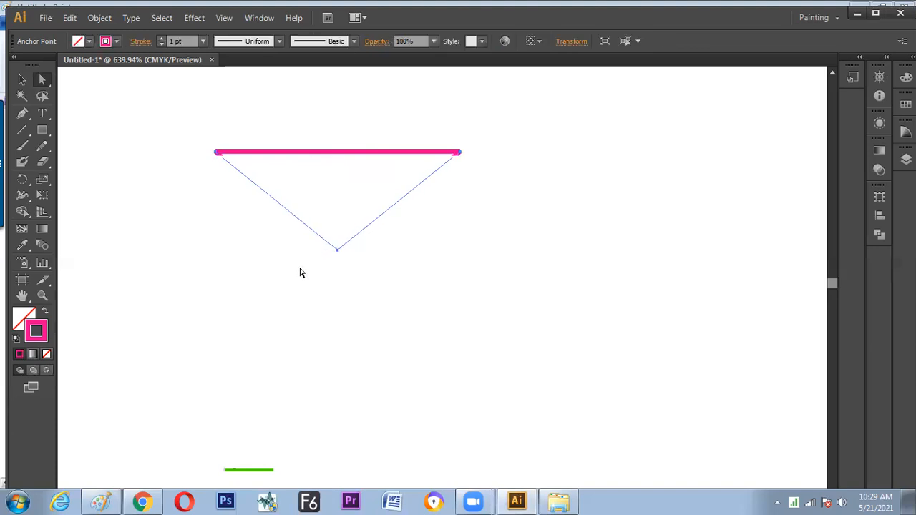
key(d)
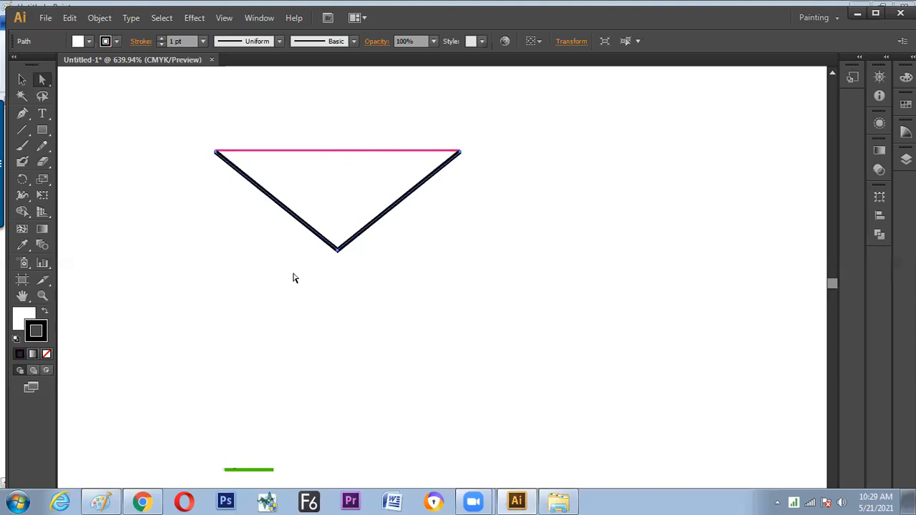
click(294, 281)
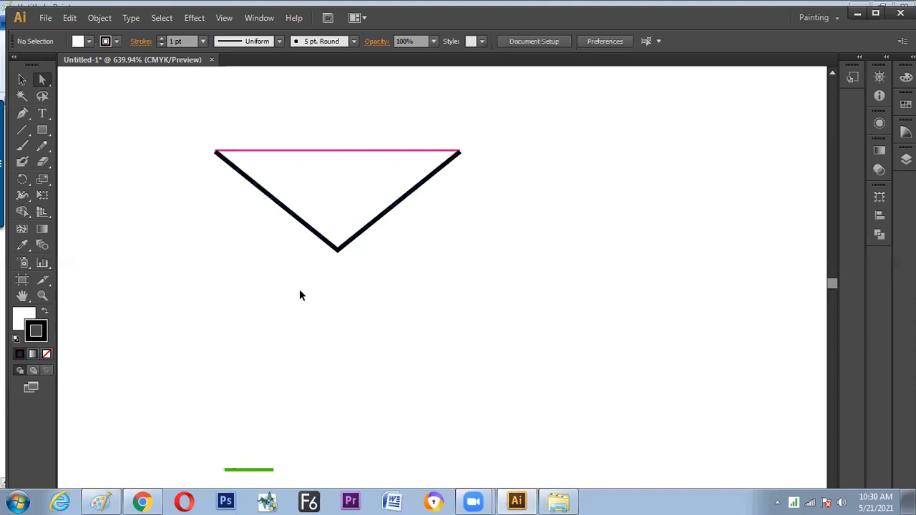
Select the V shape and the pink line together with the Selection tool, move them down and slightly left, and deselect them
key(v)
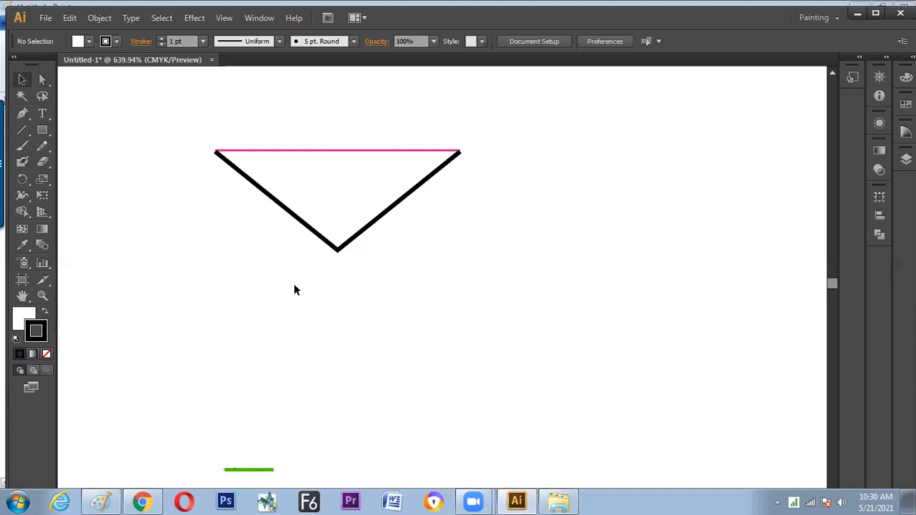
drag(370, 259, 264, 247)
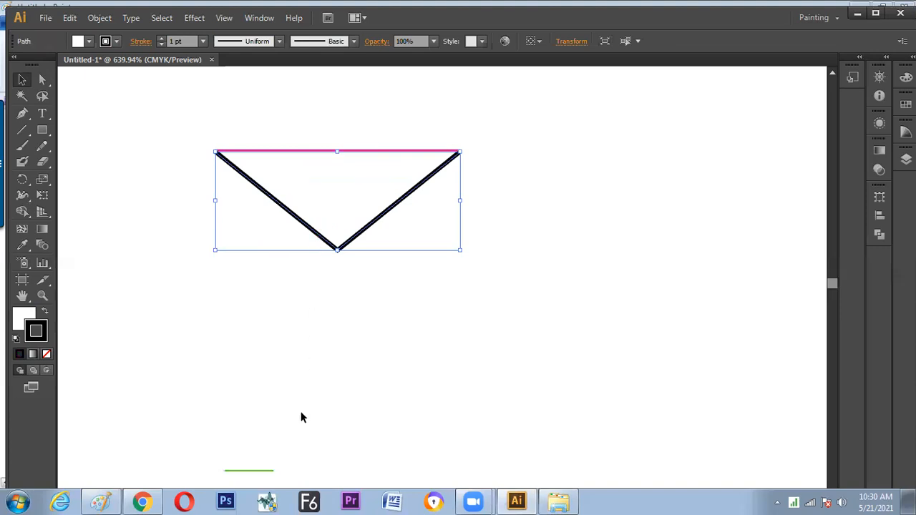
click(344, 257)
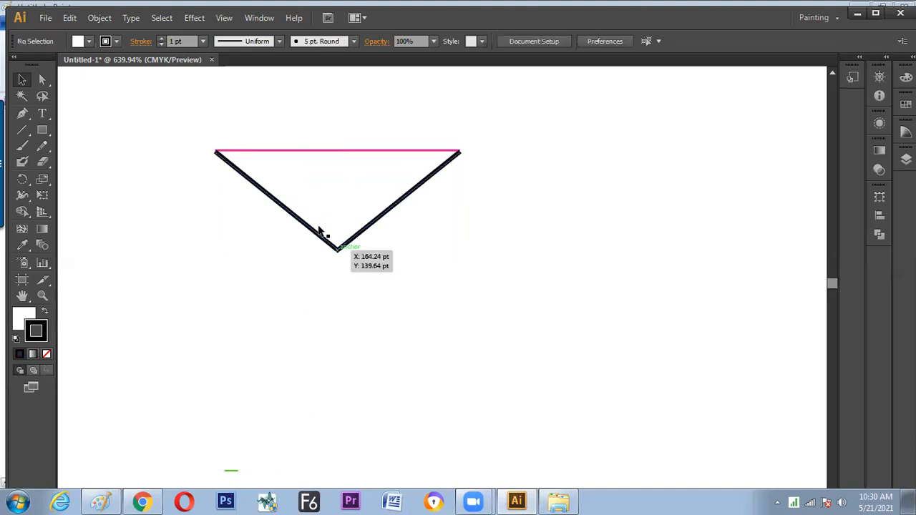
click(340, 250)
drag(187, 130, 501, 324)
drag(407, 204, 370, 321)
click(370, 265)
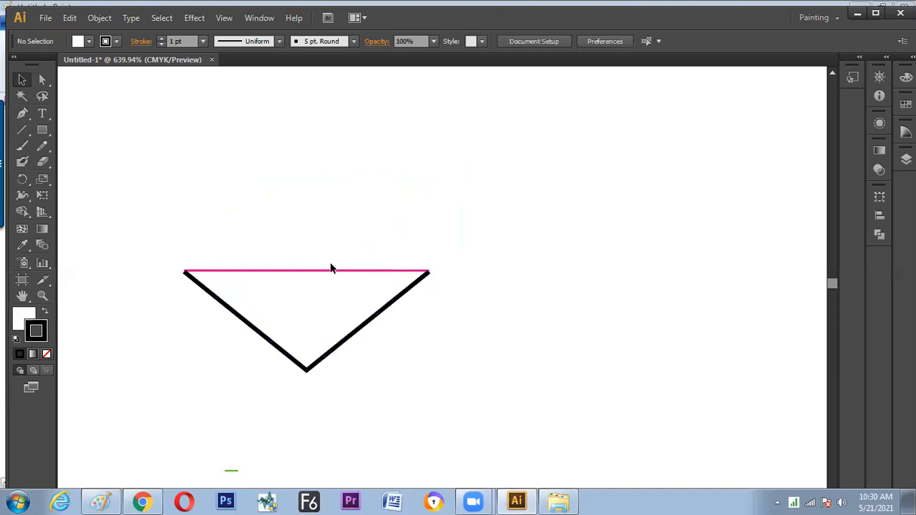
Try moving the V shape down by its top edge, and undo the move
click(313, 272)
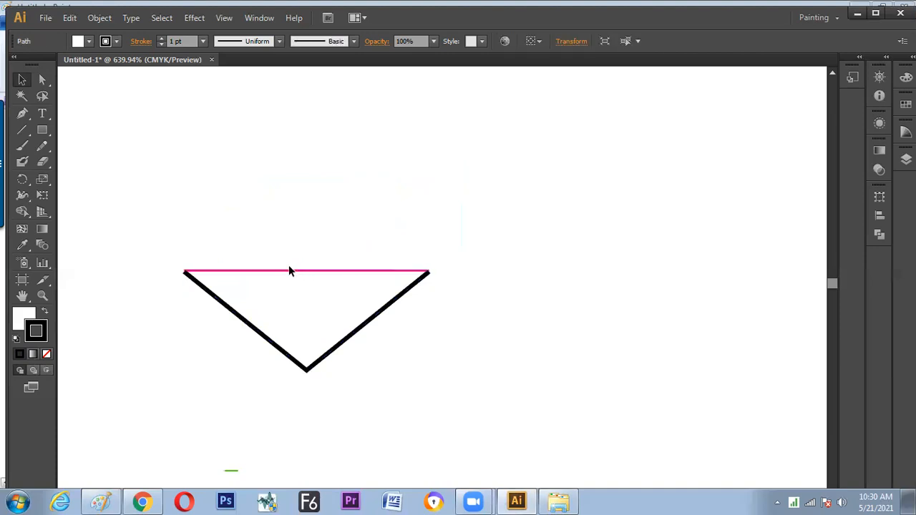
click(288, 267)
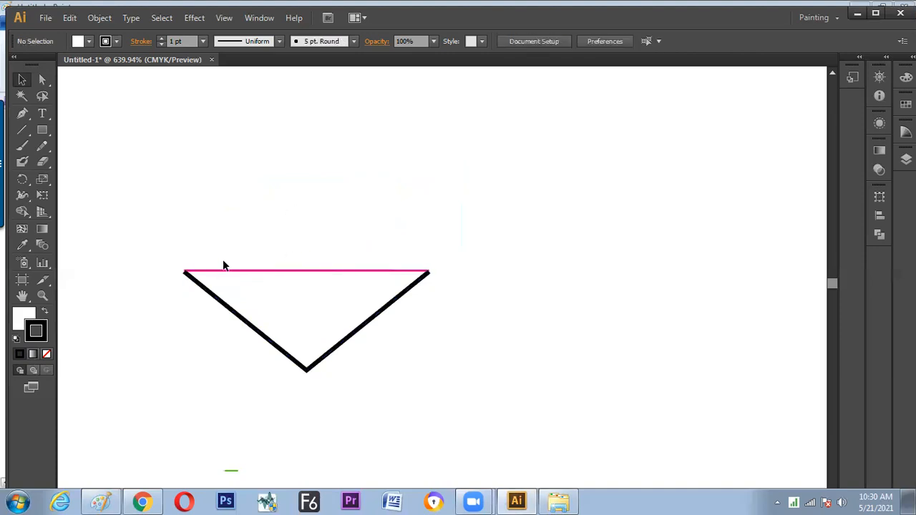
drag(225, 272, 231, 344)
key(ctrl+z)
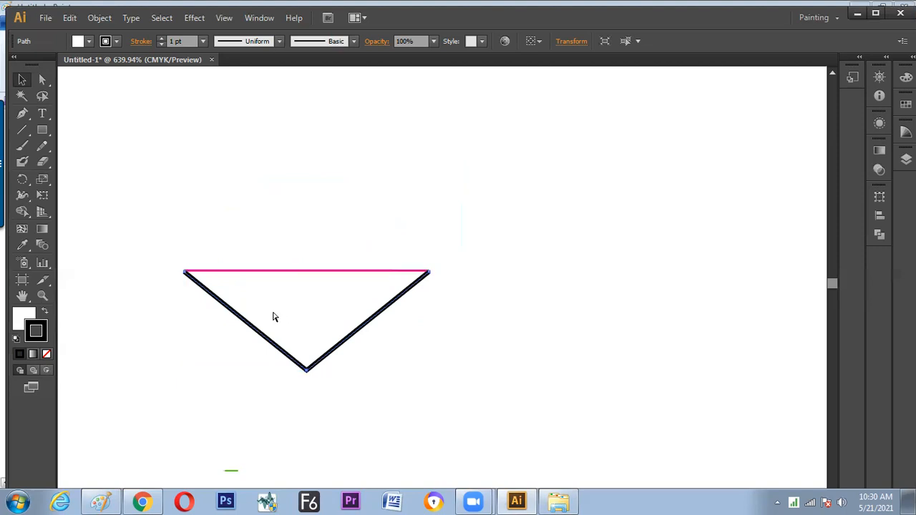
Select the V shape and the pink line and move them off the artboard onto the grey canvas to its left
key(ctrl+minus)
key(ctrl+minus)
key(ctrl+minus)
key(ctrl+minus)
key(ctrl+minus)
drag(323, 247, 443, 332)
drag(410, 303, 144, 262)
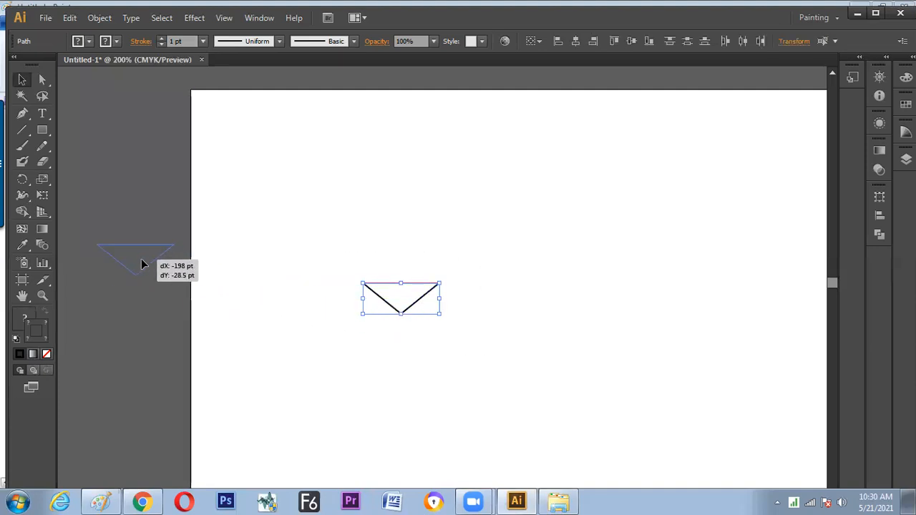
click(146, 313)
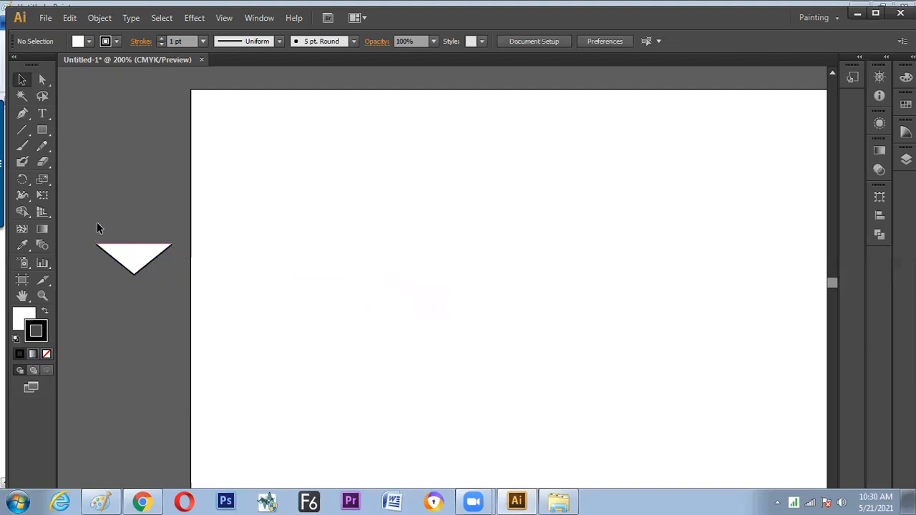
Move the V shape and the pink line back onto the artboard near its left edge
key(ctrl+equal)
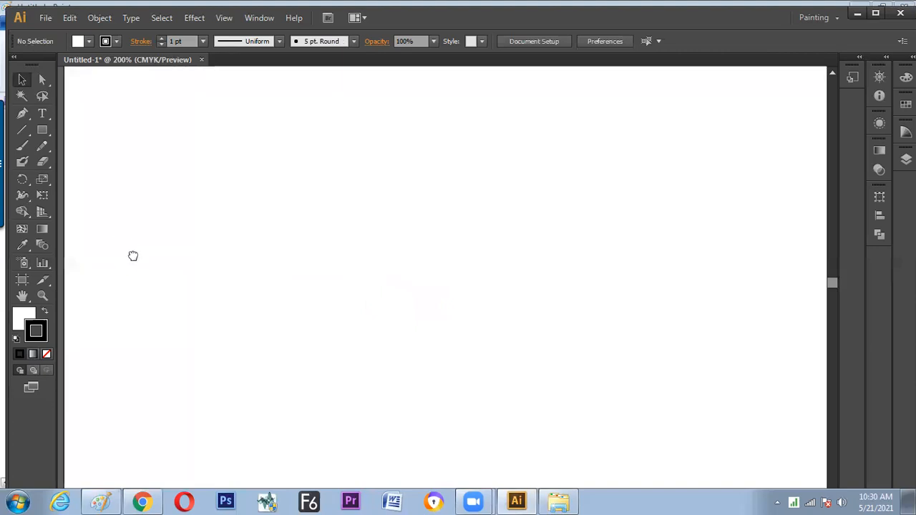
drag(233, 289, 380, 265)
scroll(303, 260, right, 4)
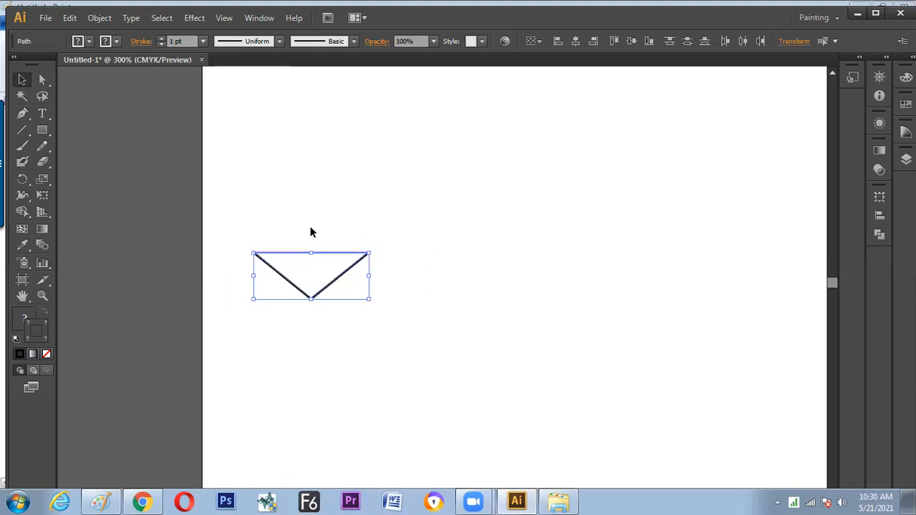
Show the transparency grid behind the artwork and deselect the path
click(227, 19)
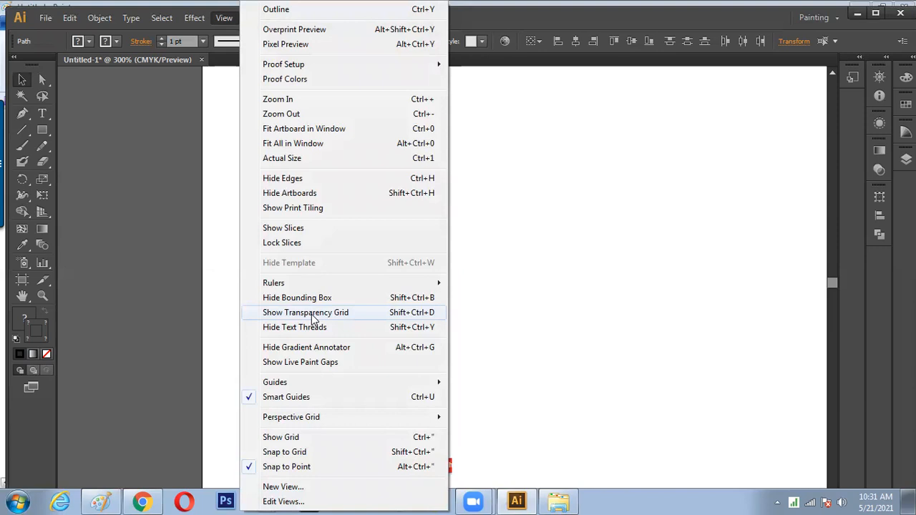
click(312, 315)
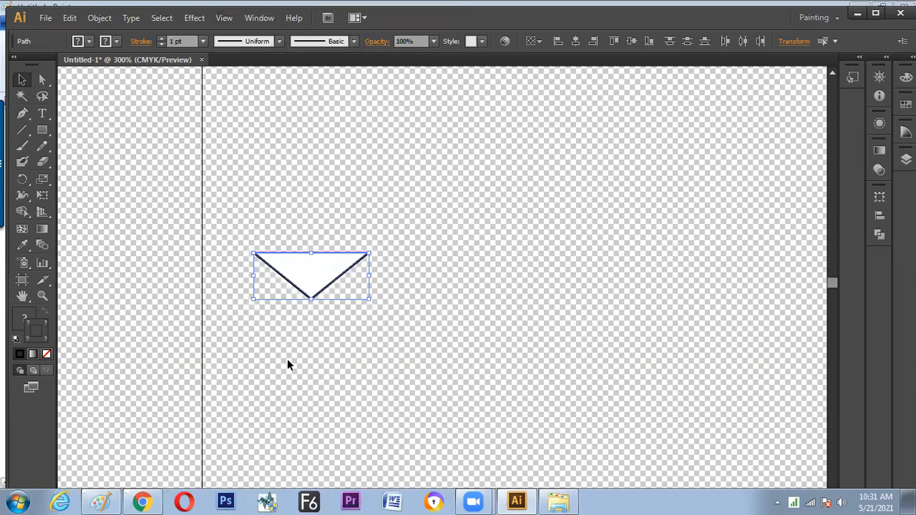
click(299, 347)
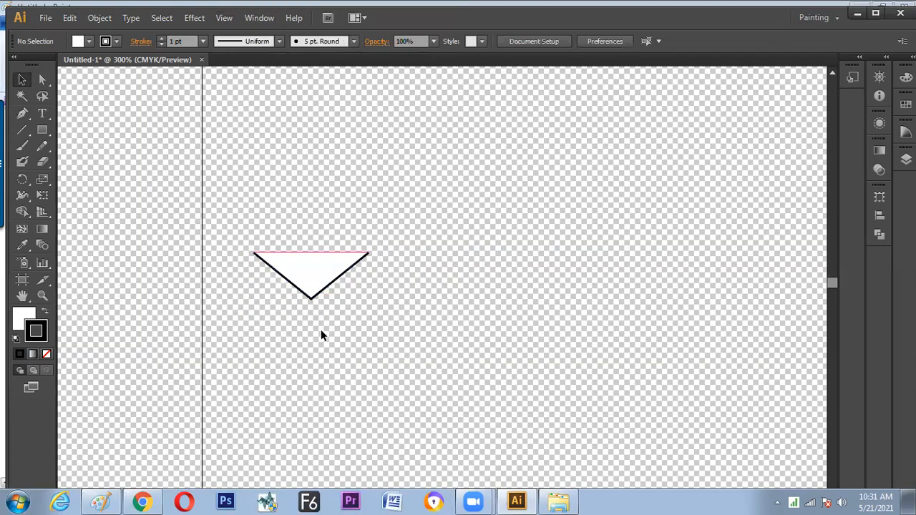
Select the black V shape, set its fill to None, and deselect it
click(311, 286)
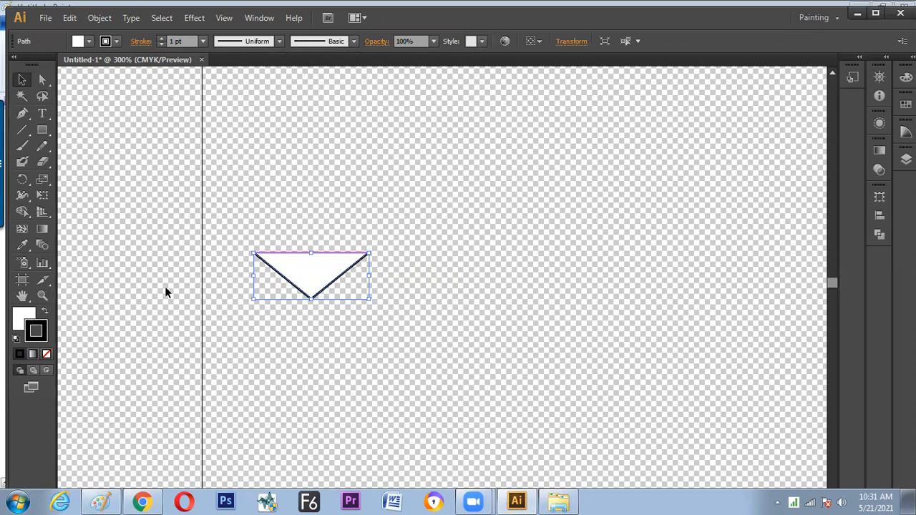
click(22, 317)
click(47, 354)
click(132, 326)
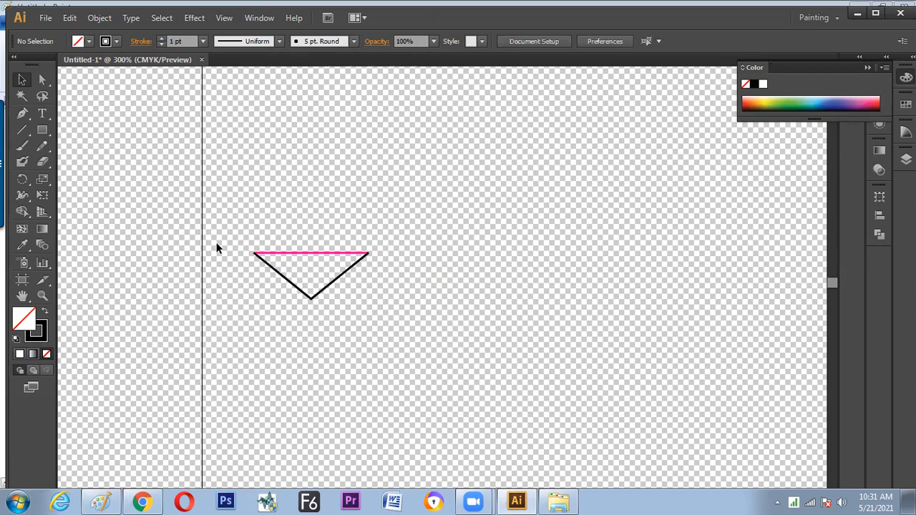
Hide the transparency grid
click(226, 18)
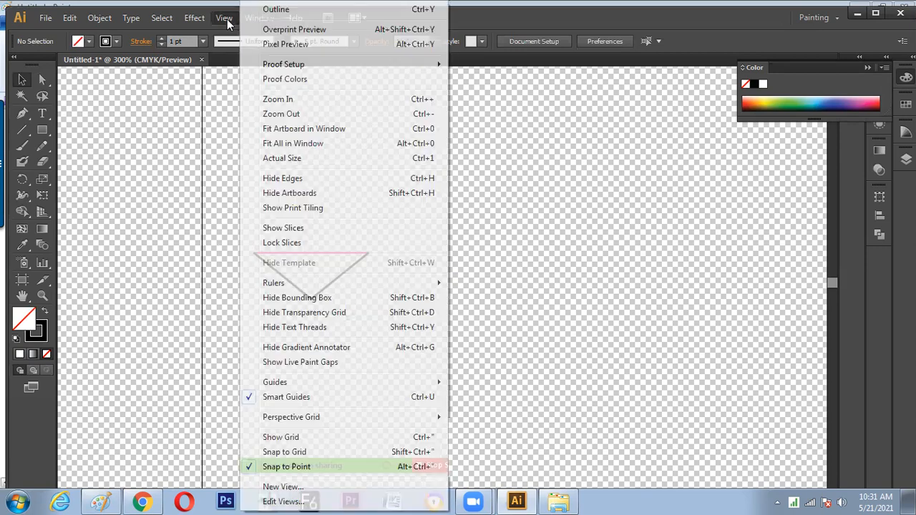
click(307, 315)
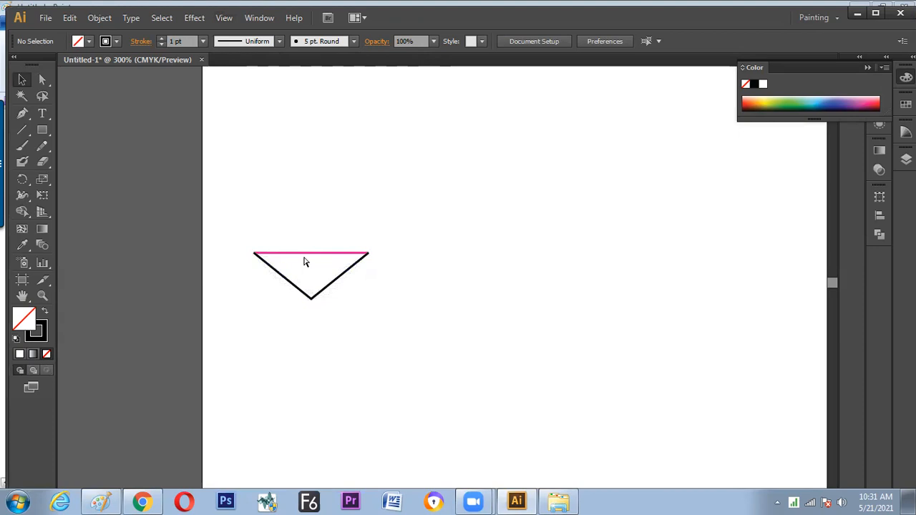
Place a copy of the pink line on the empty area above the V shape
key(ctrl+plus)
key(ctrl+plus)
drag(285, 308, 319, 308)
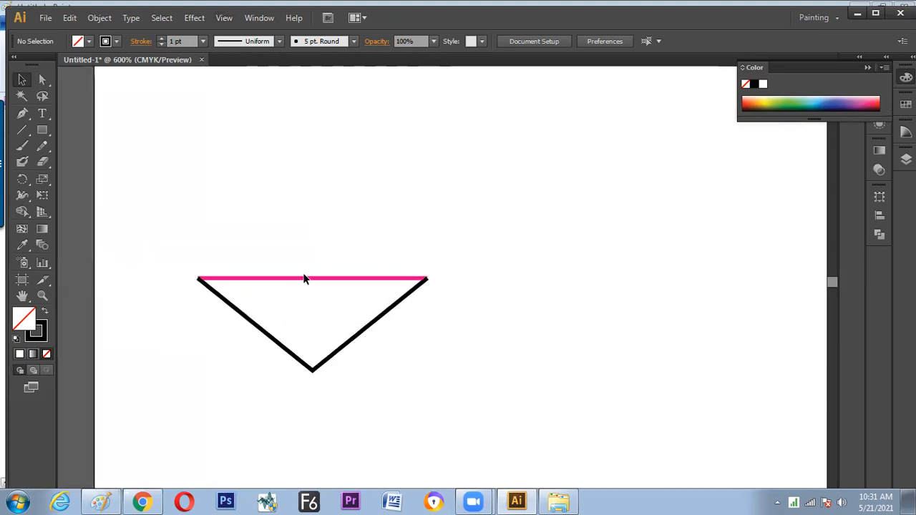
click(306, 280)
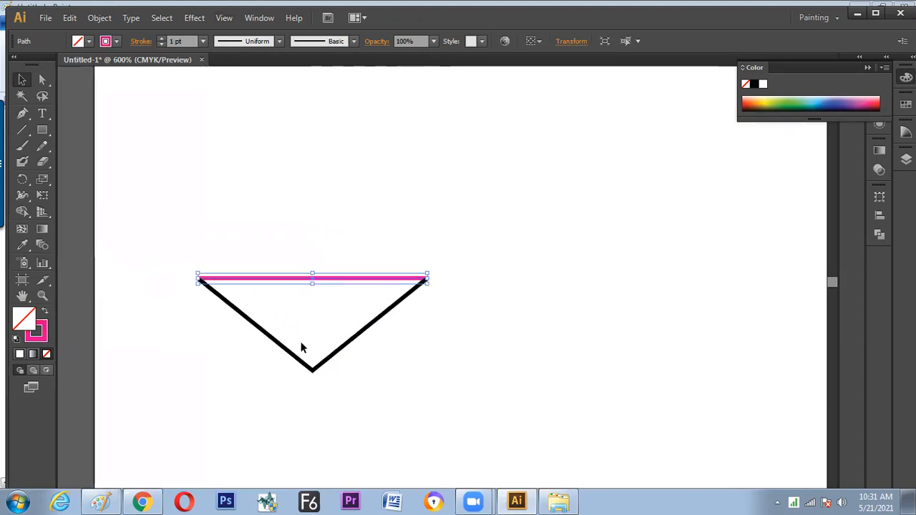
drag(302, 282, 294, 164)
Cut the copied pink line at its middle anchor point using the Direct Selection tool, and deselect it
click(43, 79)
drag(305, 148, 322, 180)
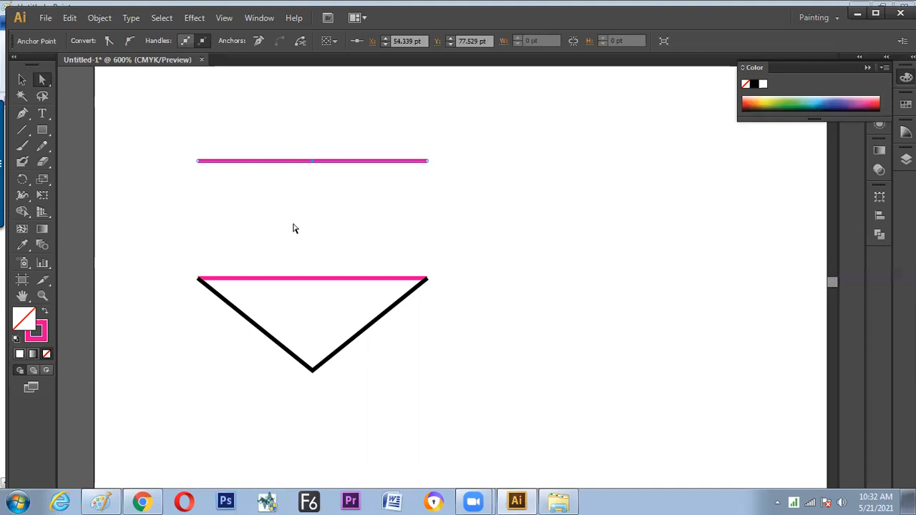
drag(300, 138, 322, 191)
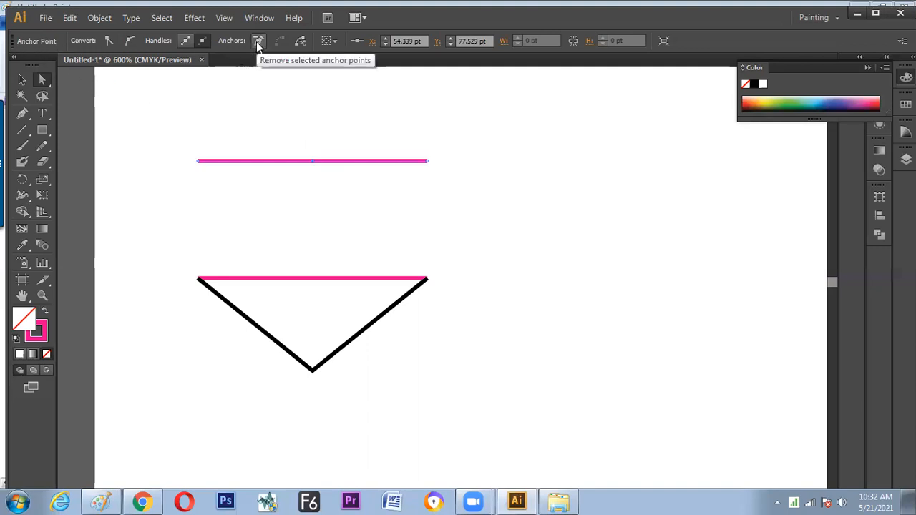
click(301, 43)
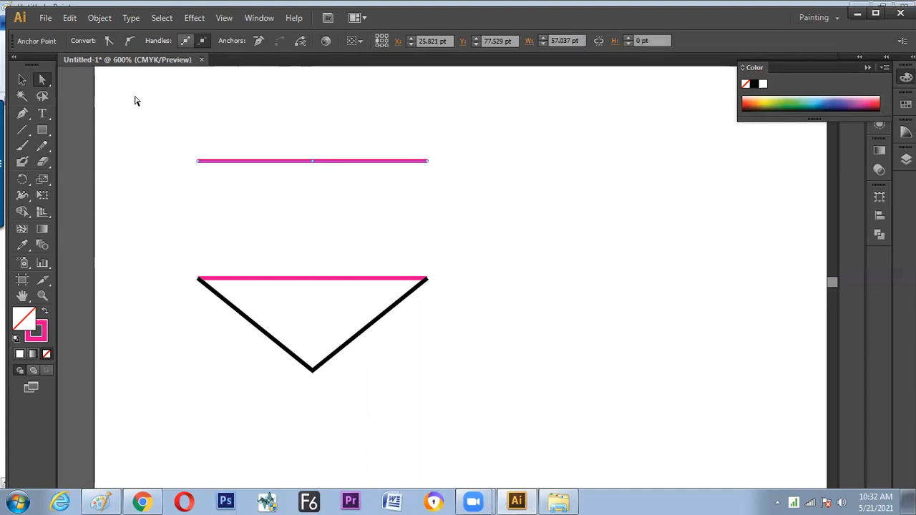
click(22, 80)
click(293, 205)
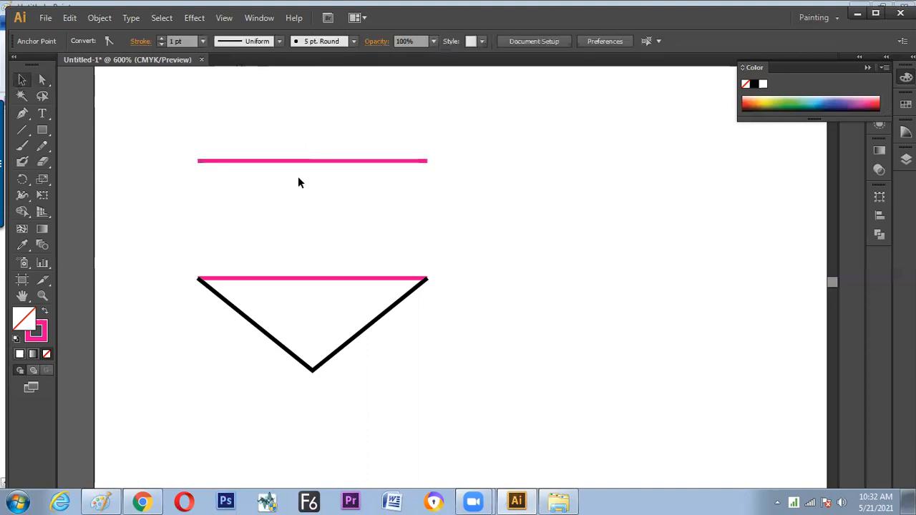
click(300, 187)
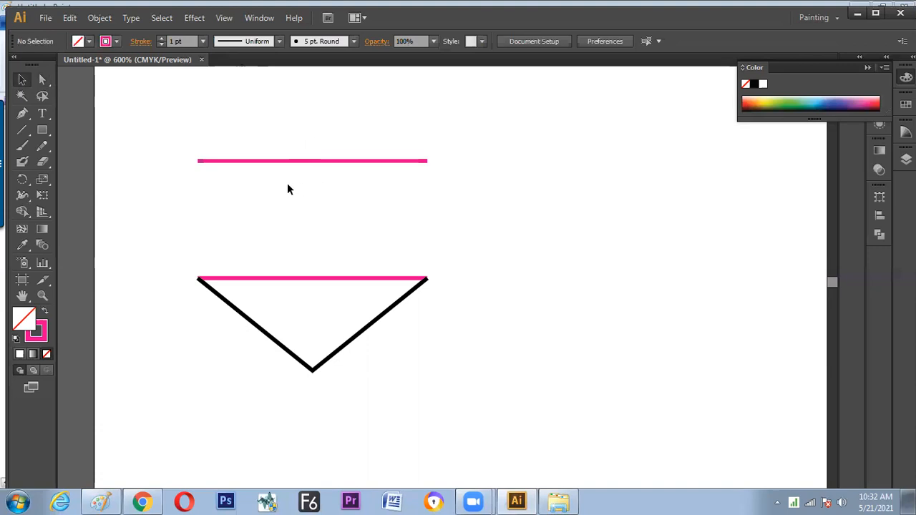
Change the left half of the cut line to a light blue stroke with a 5 pt weight, and deselect it
drag(262, 147, 267, 192)
drag(351, 142, 352, 179)
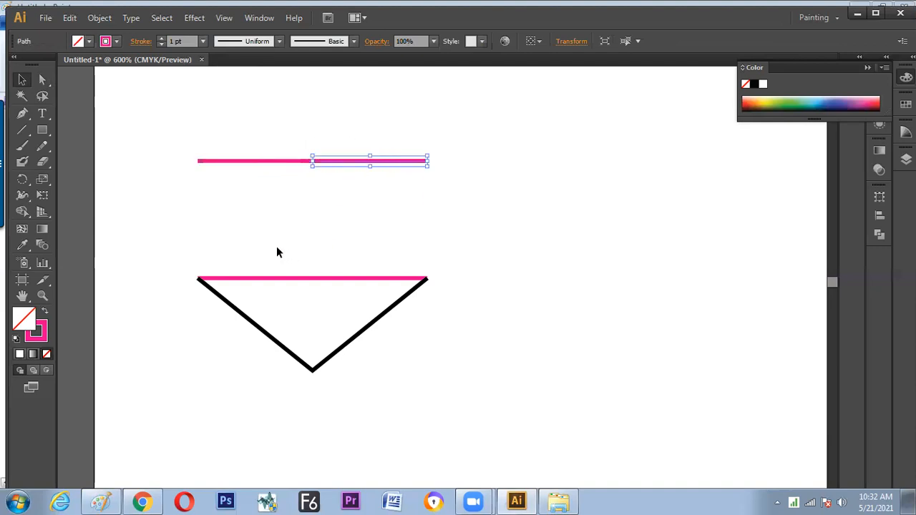
drag(271, 138, 272, 230)
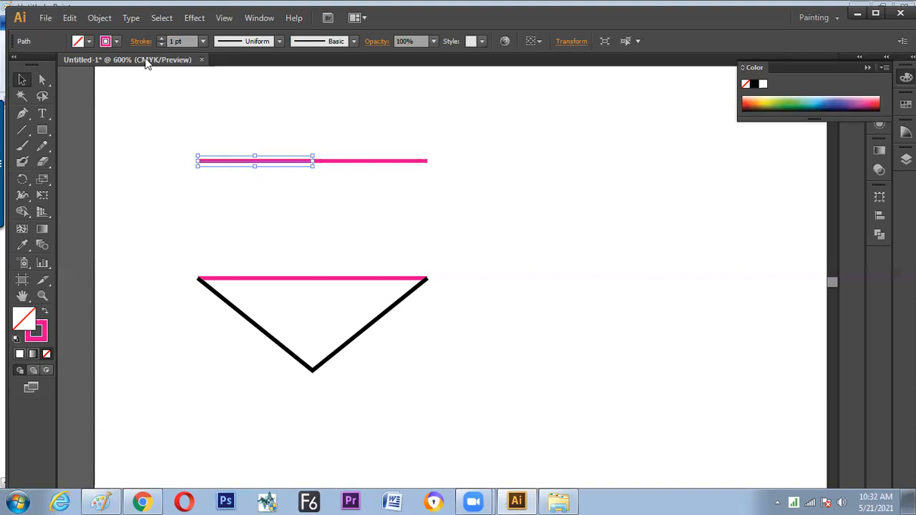
click(116, 41)
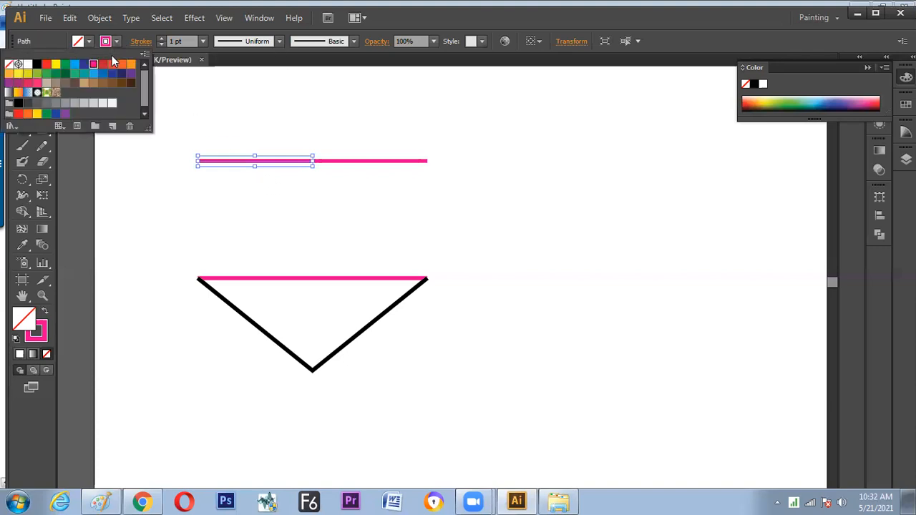
click(75, 66)
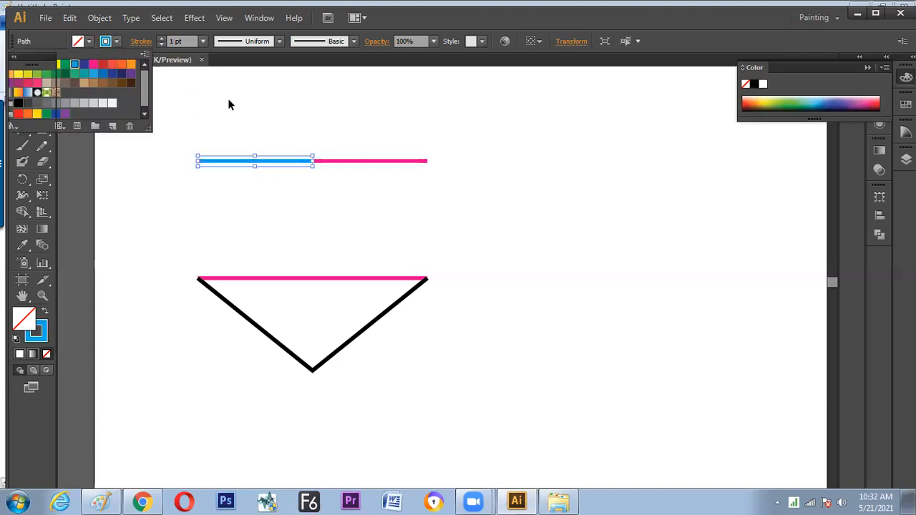
click(203, 43)
click(219, 176)
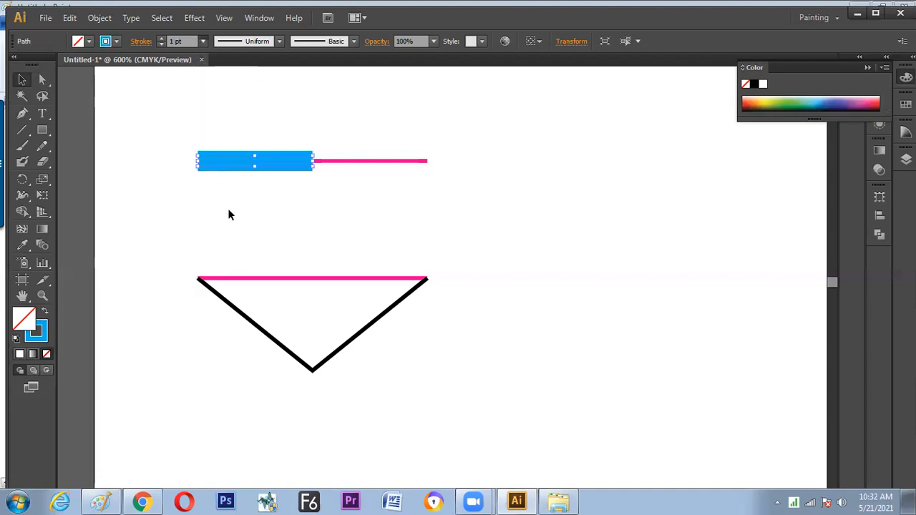
click(208, 222)
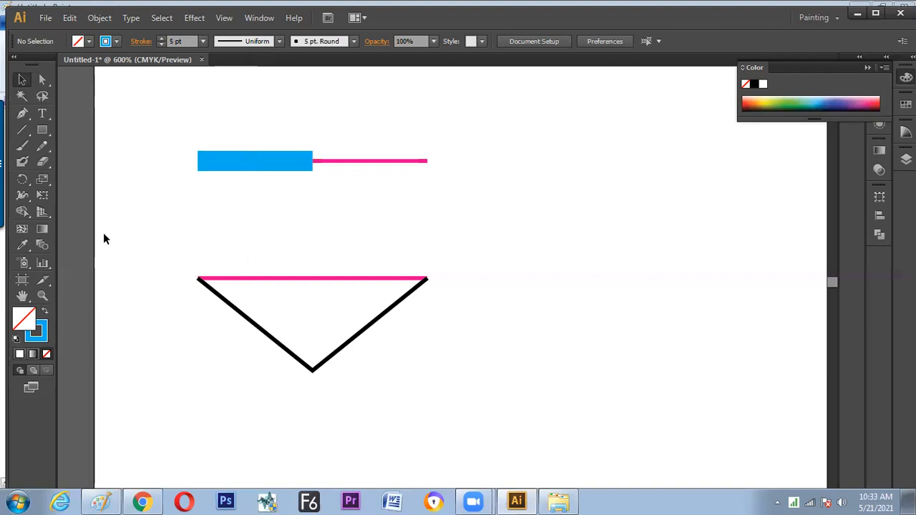
click(320, 279)
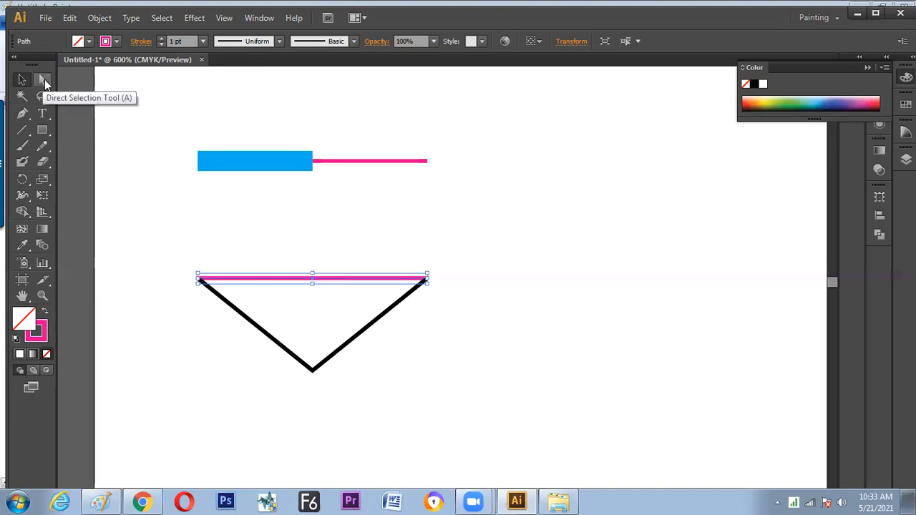
click(99, 18)
mouse_move(145, 298)
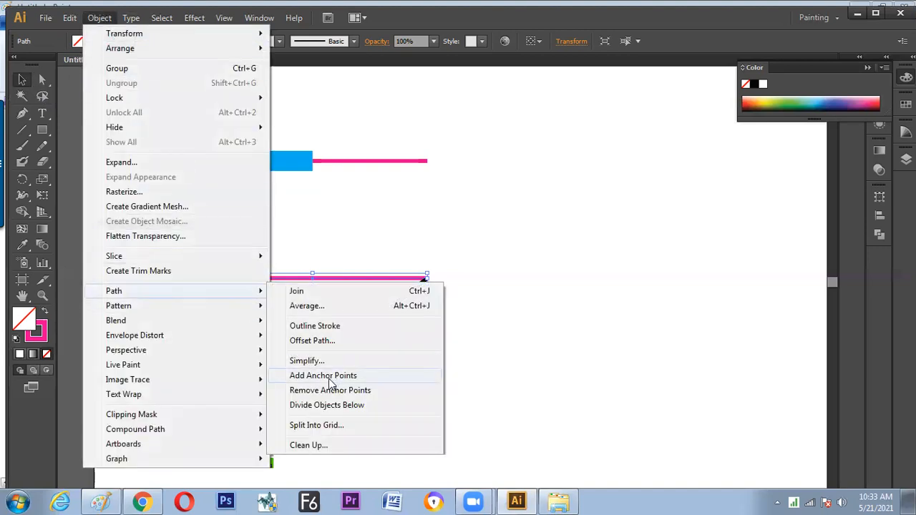
click(211, 215)
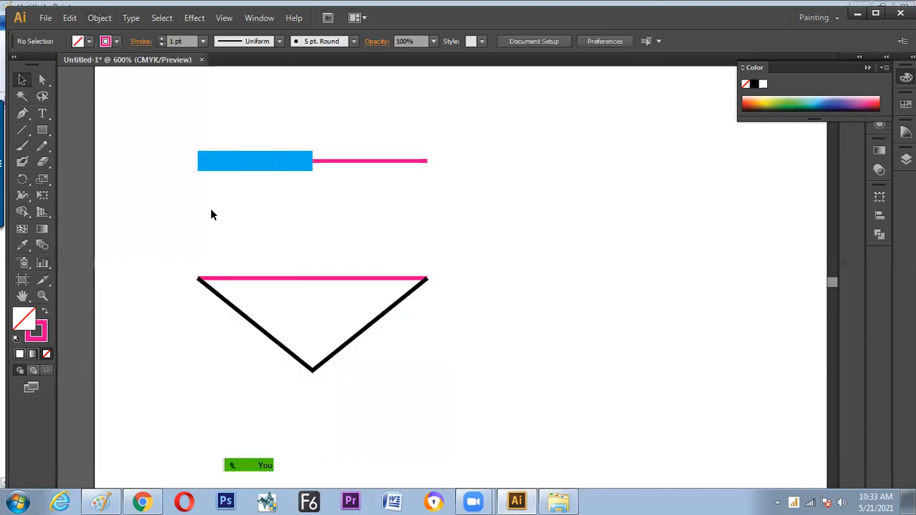
Select the middle anchor point of the V shape's pink line with the Direct Selection tool
click(304, 277)
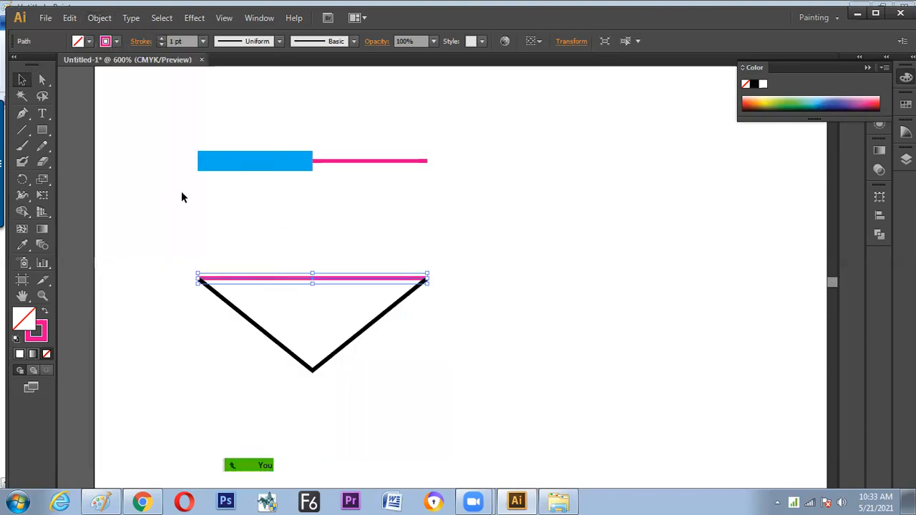
click(42, 81)
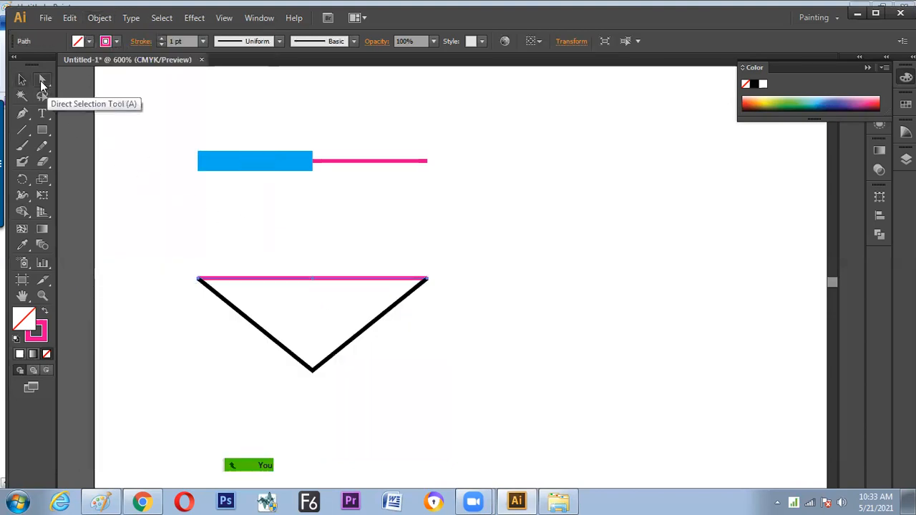
click(323, 253)
drag(303, 255, 317, 290)
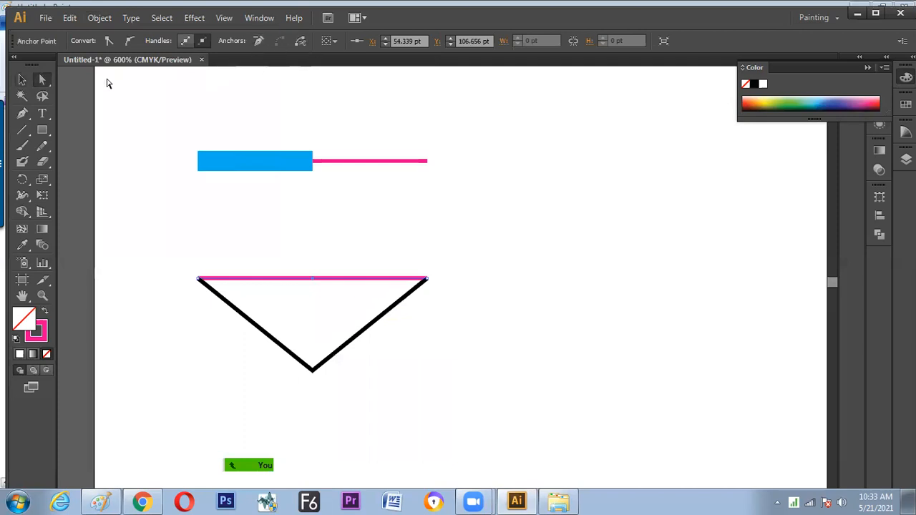
Place a copy of the V shape's pink line to the right of the V at the same height
click(21, 80)
click(146, 112)
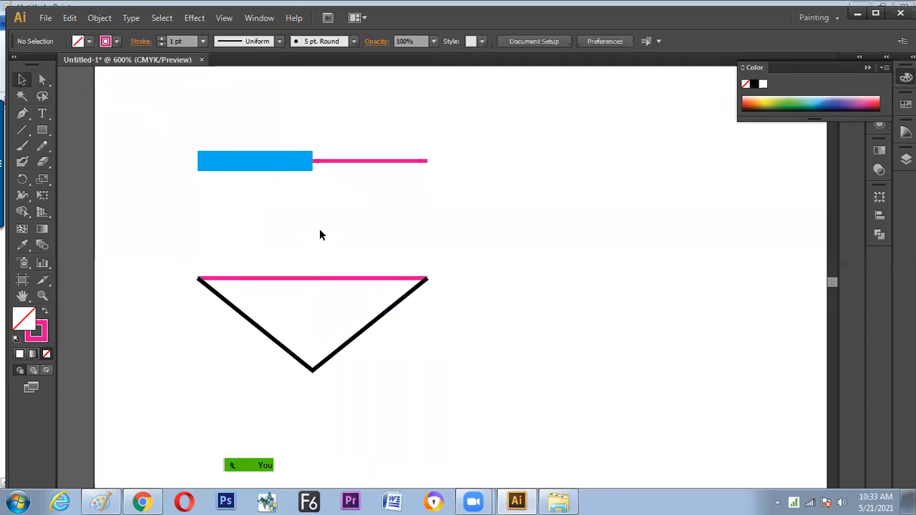
click(321, 279)
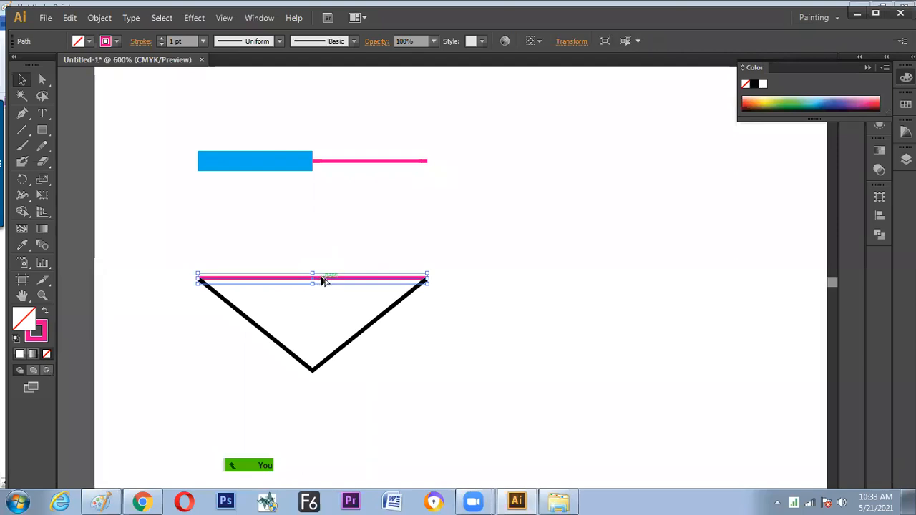
drag(323, 281, 594, 208)
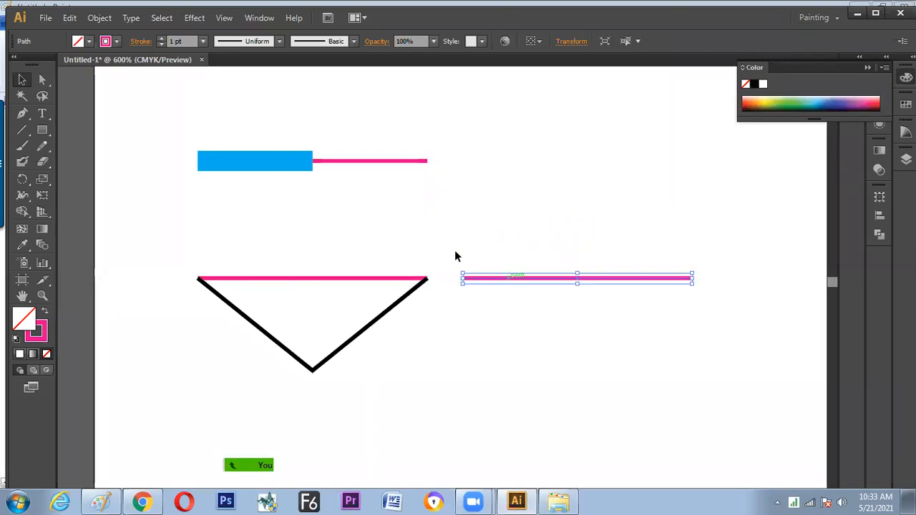
Slide the new line's middle anchor point along the line close to its right end, at about X 143 pt
click(41, 79)
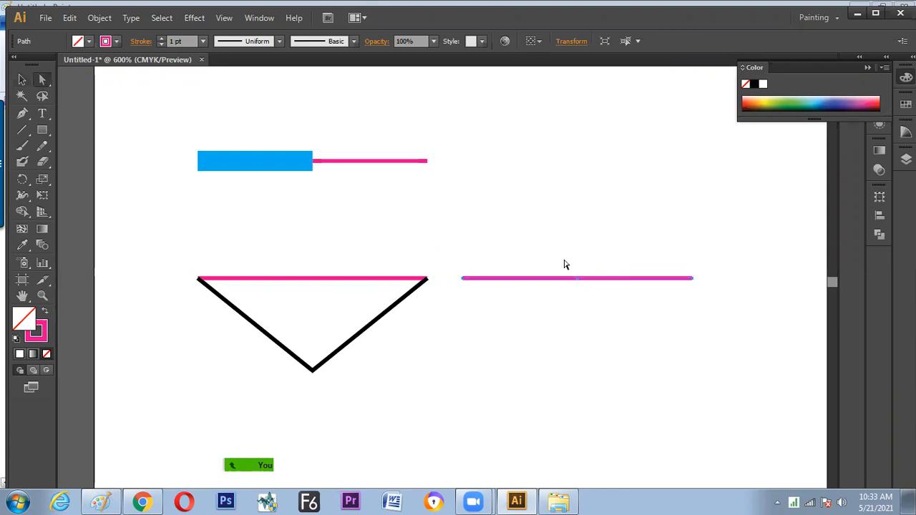
click(579, 280)
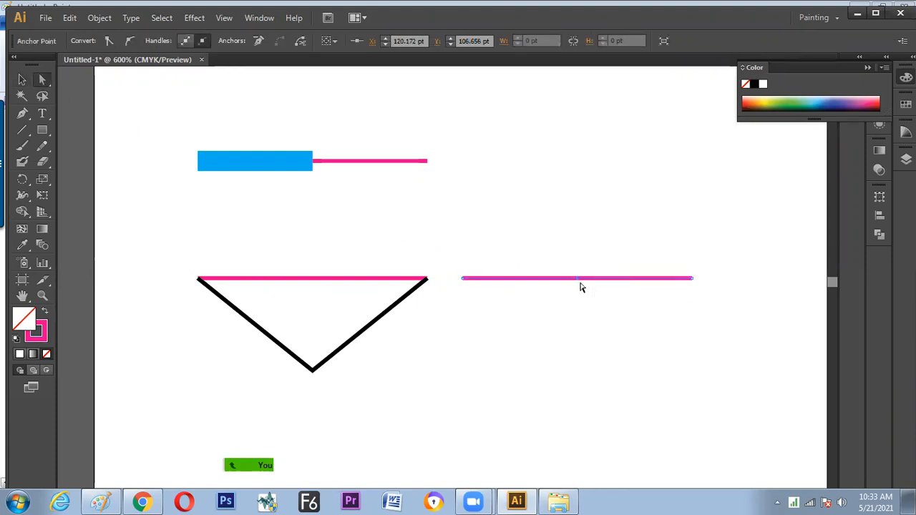
drag(578, 279, 679, 297)
click(651, 305)
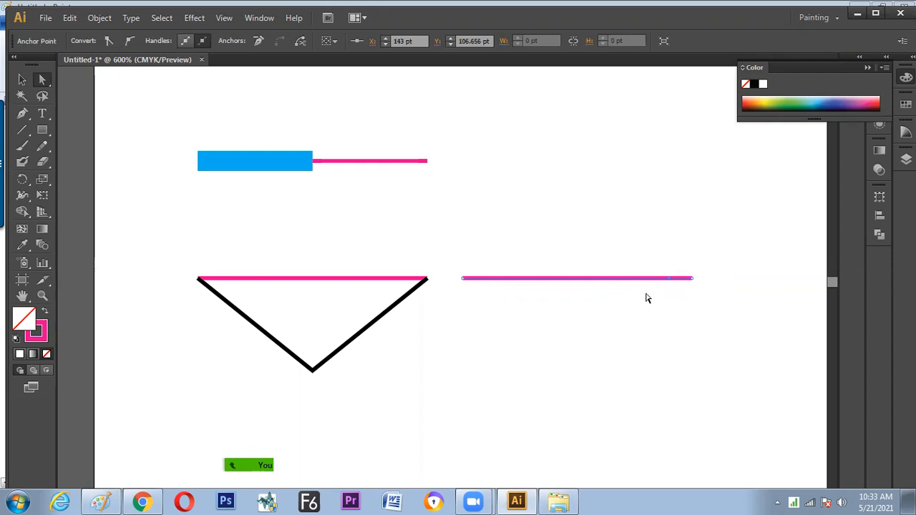
Apply the Add Anchor Points command to the pink line beside the V shape
click(103, 22)
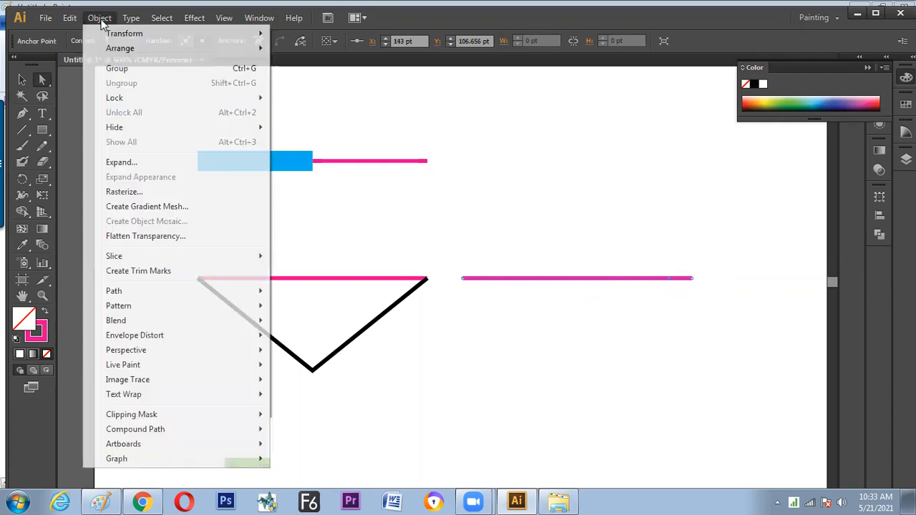
mouse_move(143, 291)
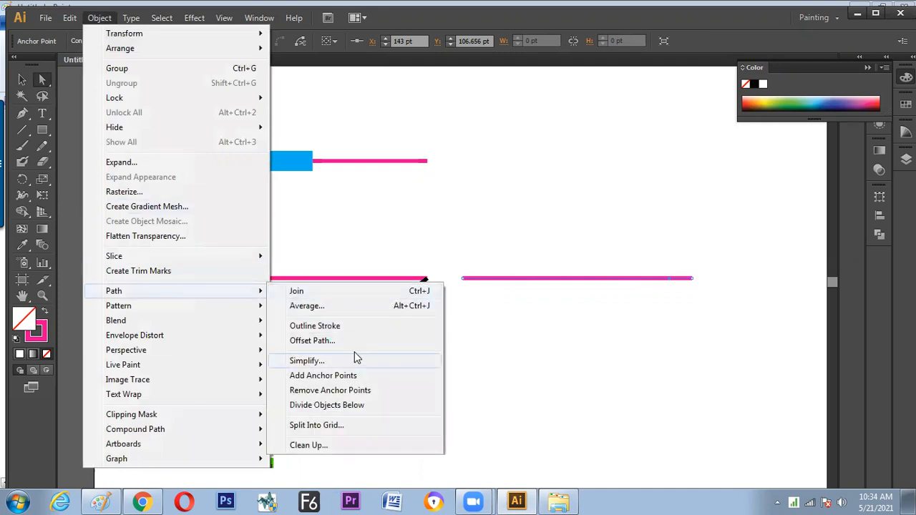
click(355, 375)
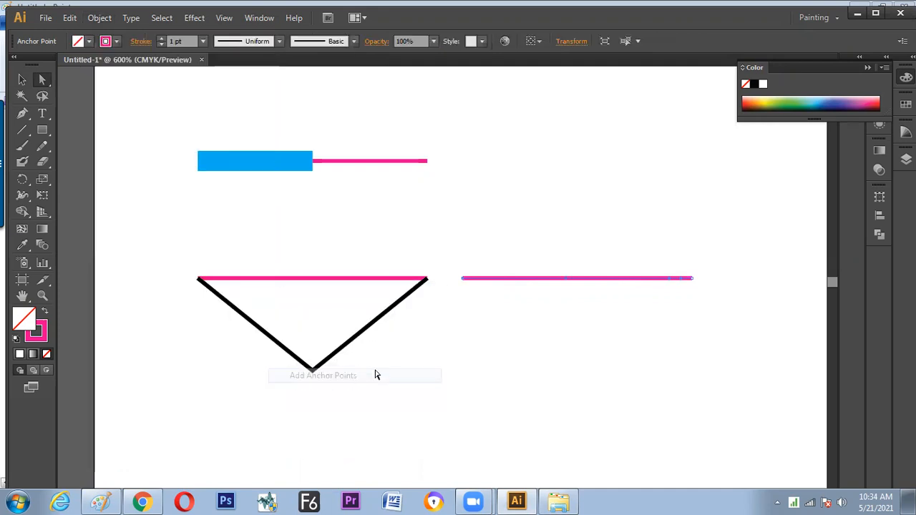
Slide the pink line's left added anchor point to about X 95 pt and cut the path at the inner anchor points
drag(532, 254, 476, 281)
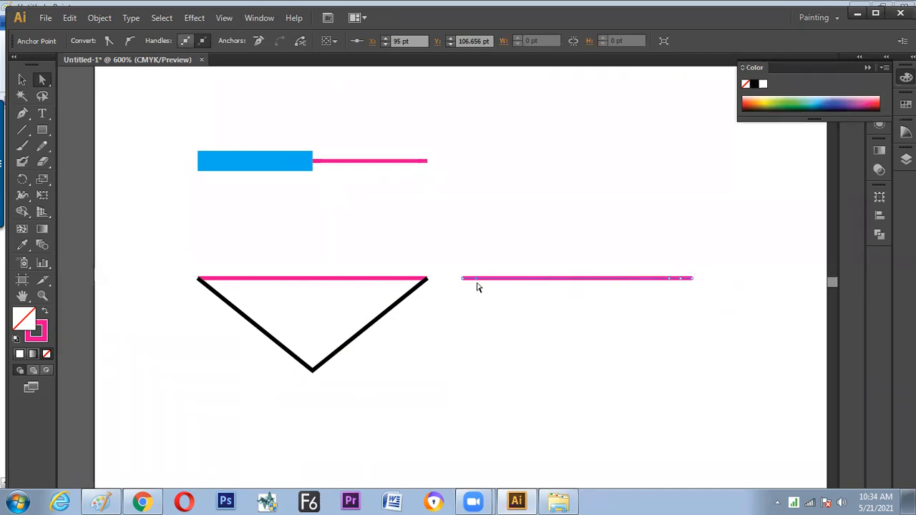
drag(470, 259, 684, 302)
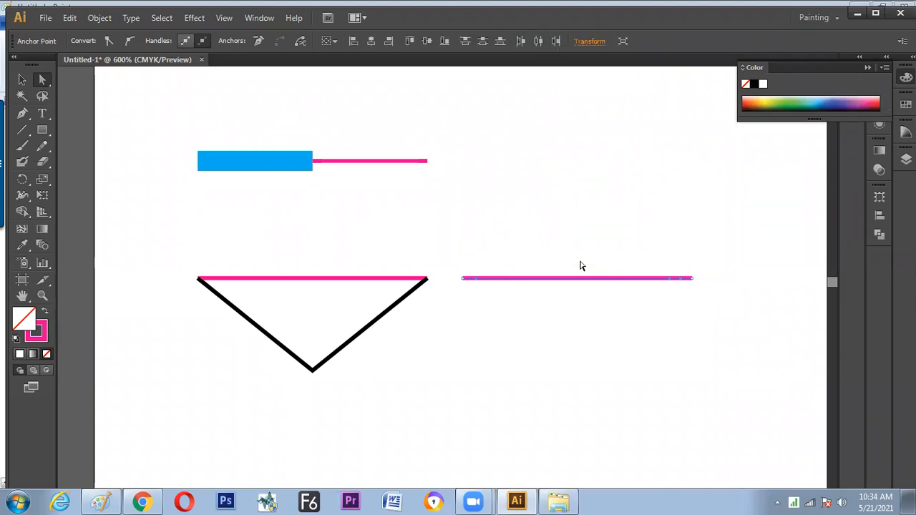
click(298, 41)
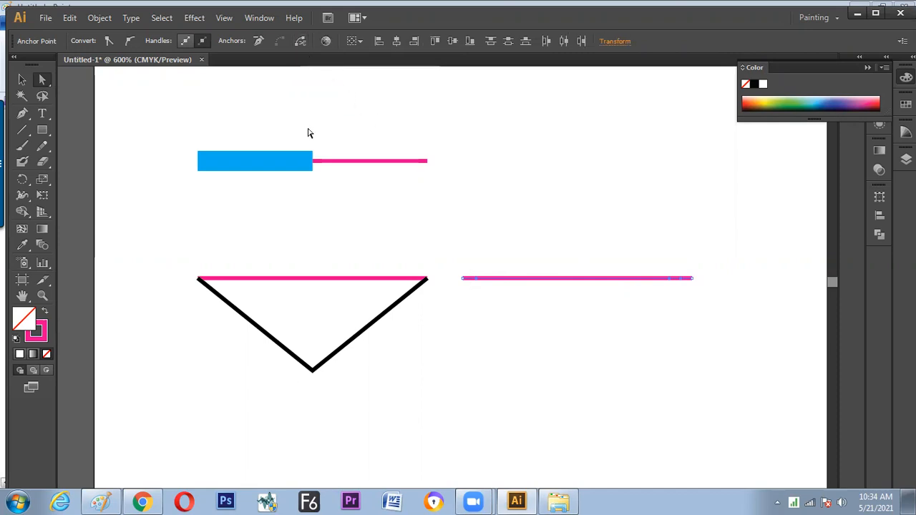
click(594, 341)
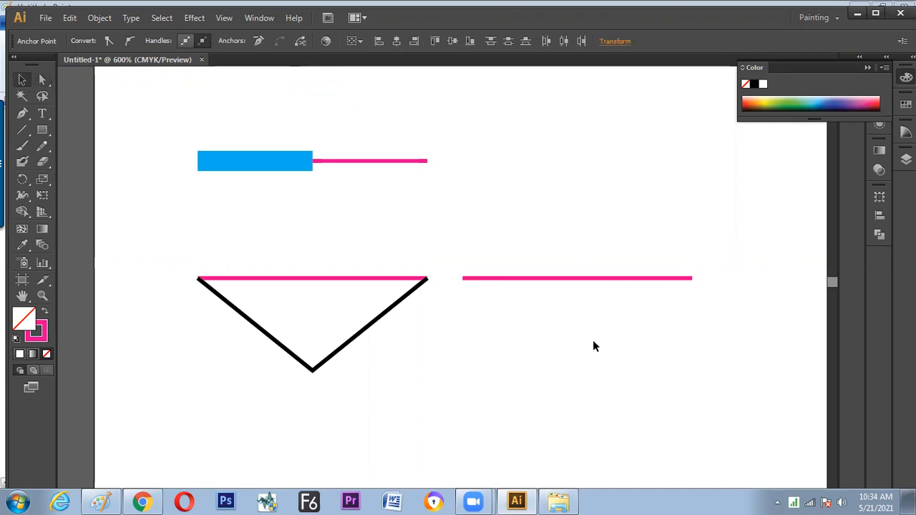
Select segments of the cut pink line with the Selection tool to check where the path is split
key(z)
drag(437, 239, 730, 325)
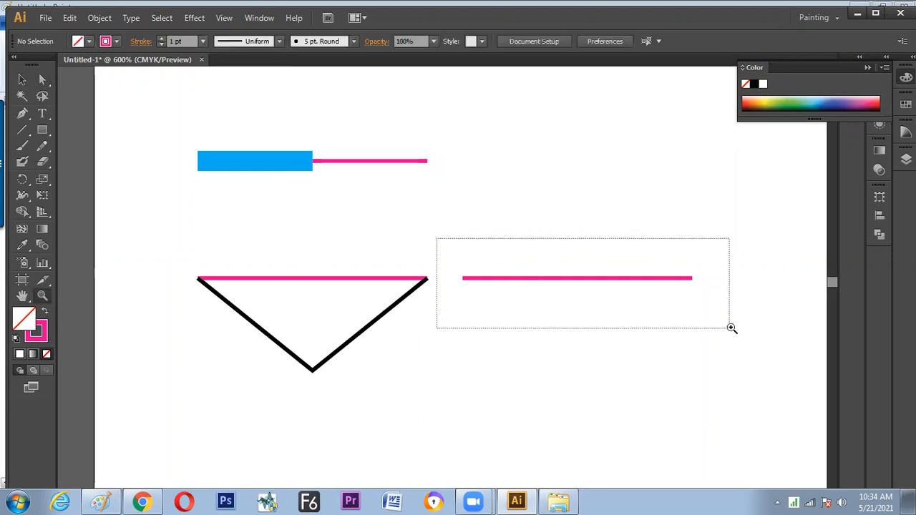
click(21, 79)
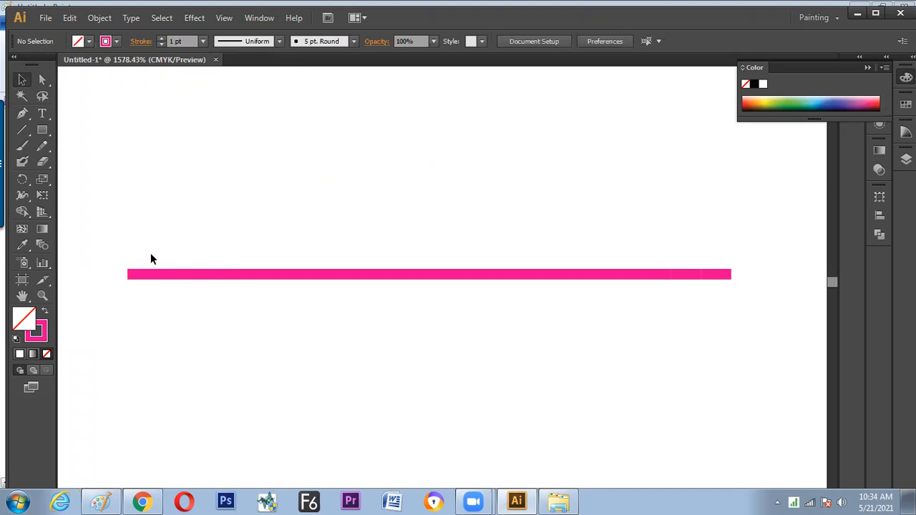
drag(202, 257, 203, 308)
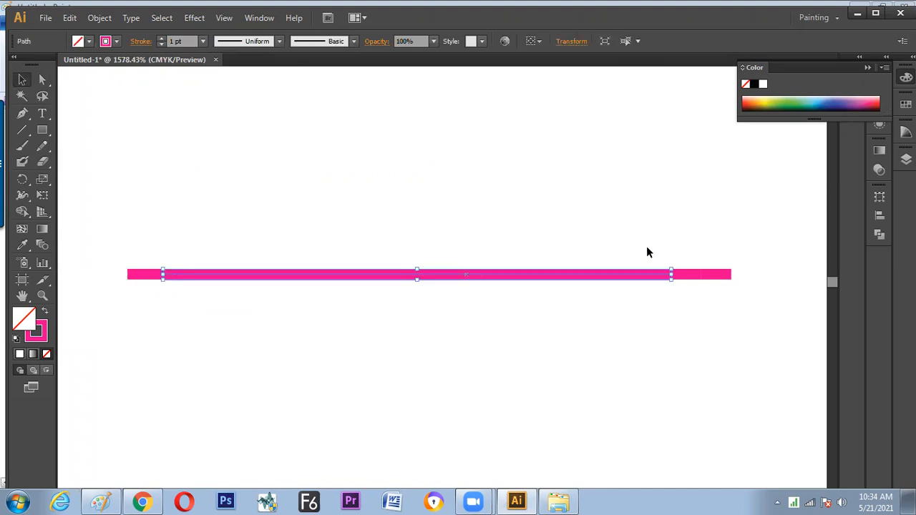
click(684, 278)
drag(717, 298, 718, 299)
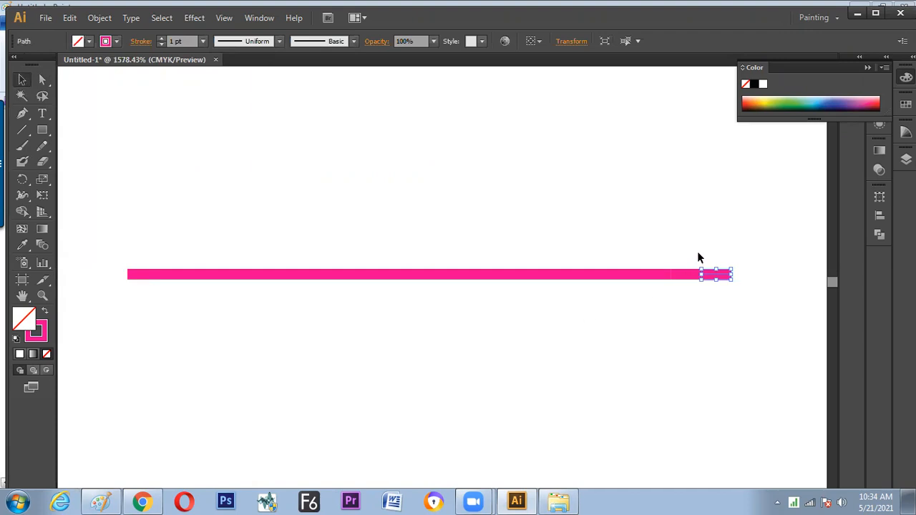
drag(697, 258, 714, 300)
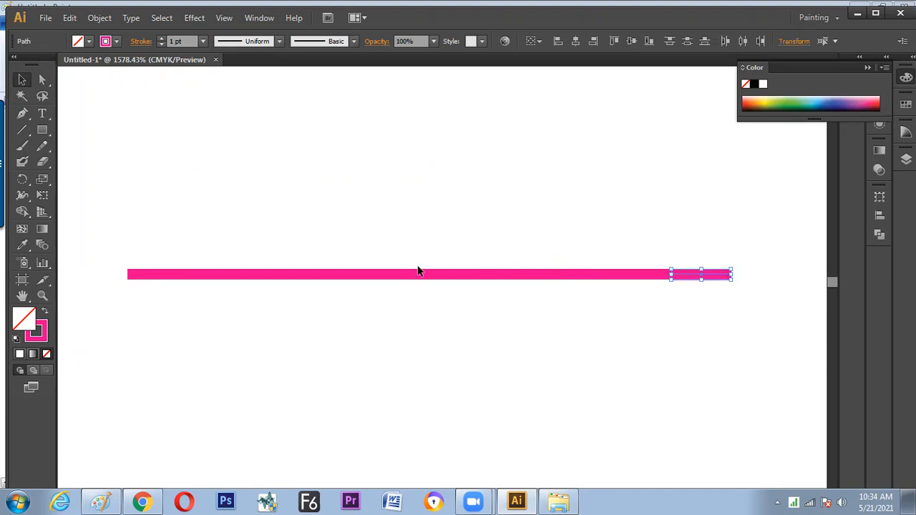
Set the stroke weight of all the cut line's segments to 4 pt
drag(116, 253, 735, 296)
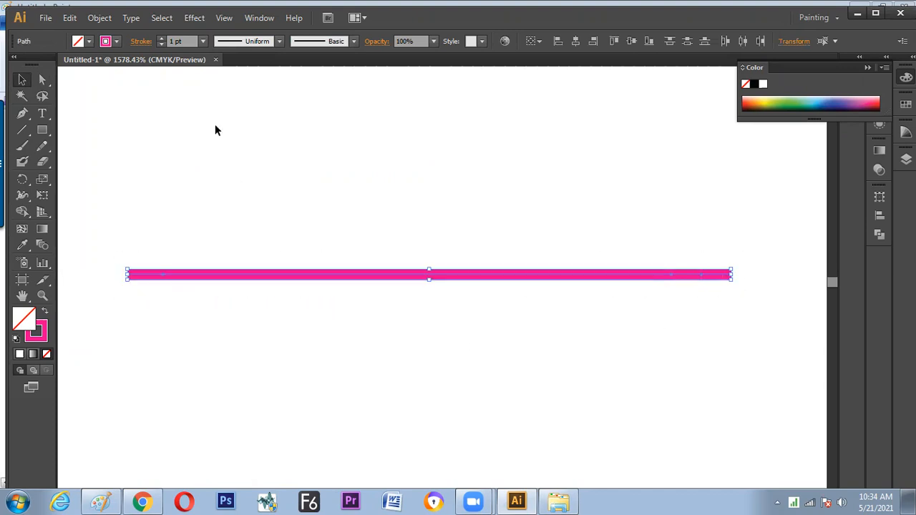
click(203, 40)
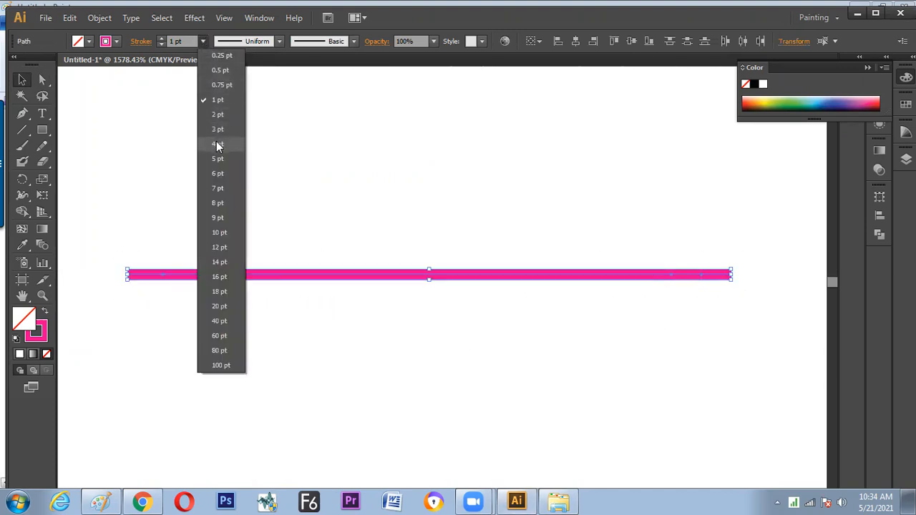
click(218, 146)
Set the stroke weight of the two short segments at the line's right end to 3 pt
drag(654, 219, 727, 311)
drag(688, 224, 718, 295)
click(202, 40)
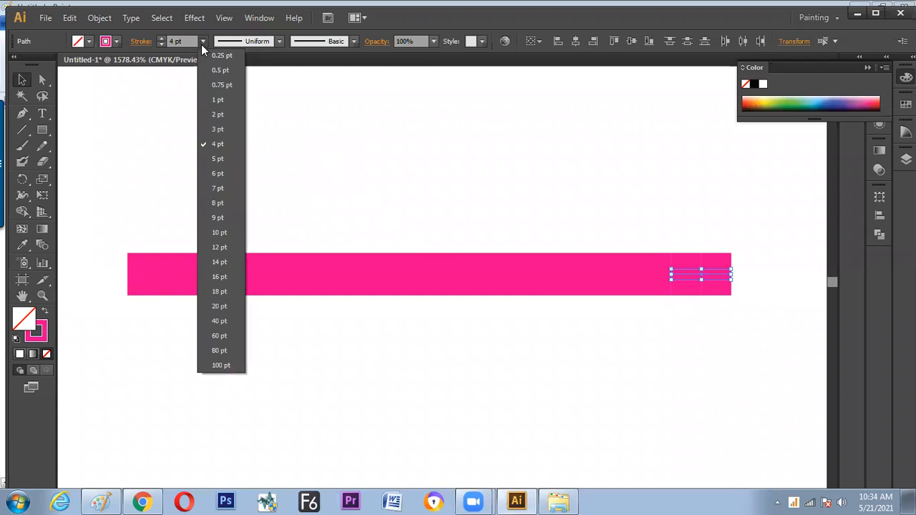
click(221, 129)
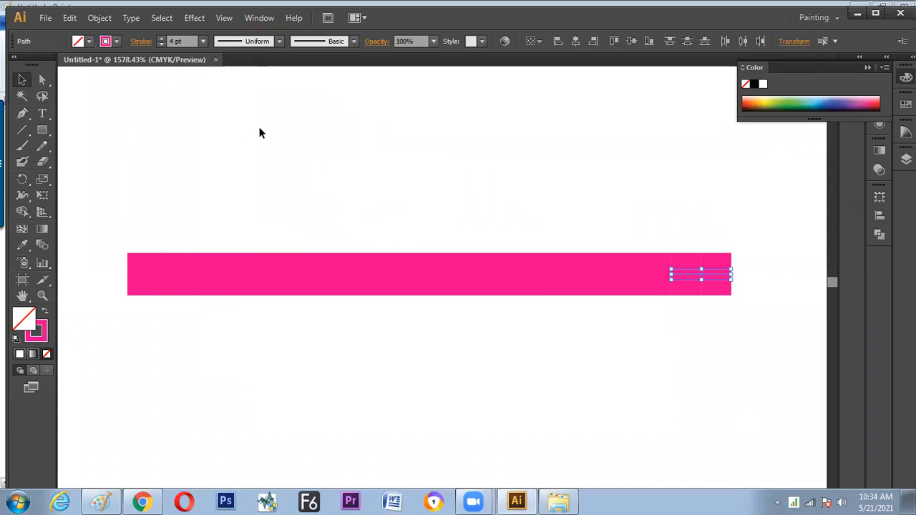
Set the stroke weight of the outermost right segment to 1 pt
click(731, 204)
drag(712, 220, 729, 291)
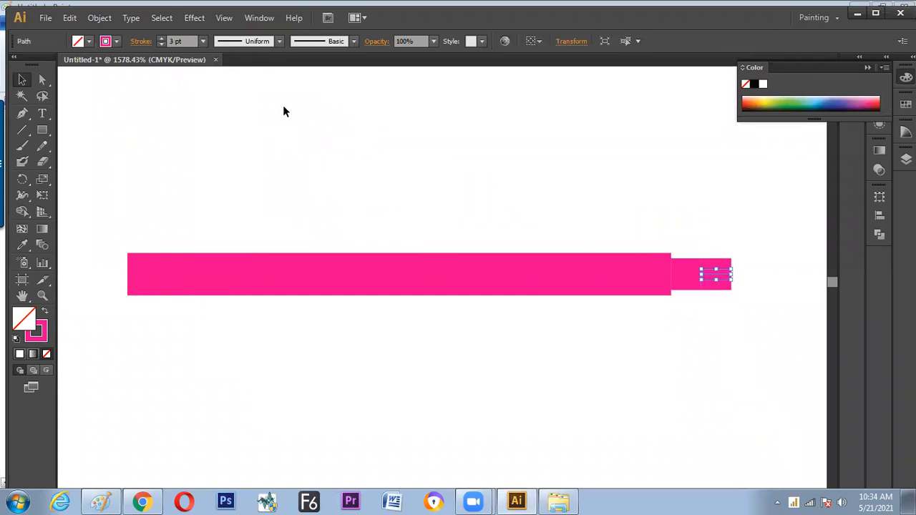
click(203, 41)
click(217, 99)
click(275, 352)
Change the stroke colour of the short segment at the line's left end to dark blue
drag(138, 233, 151, 331)
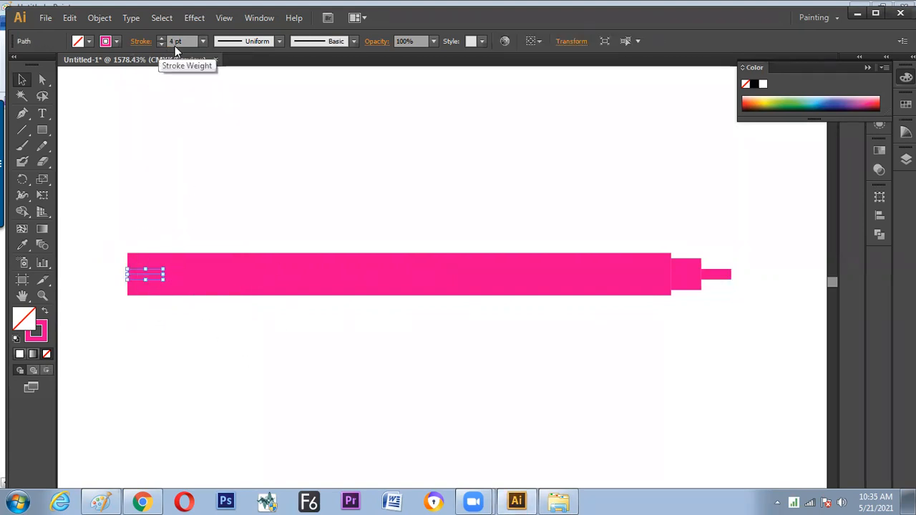
click(117, 42)
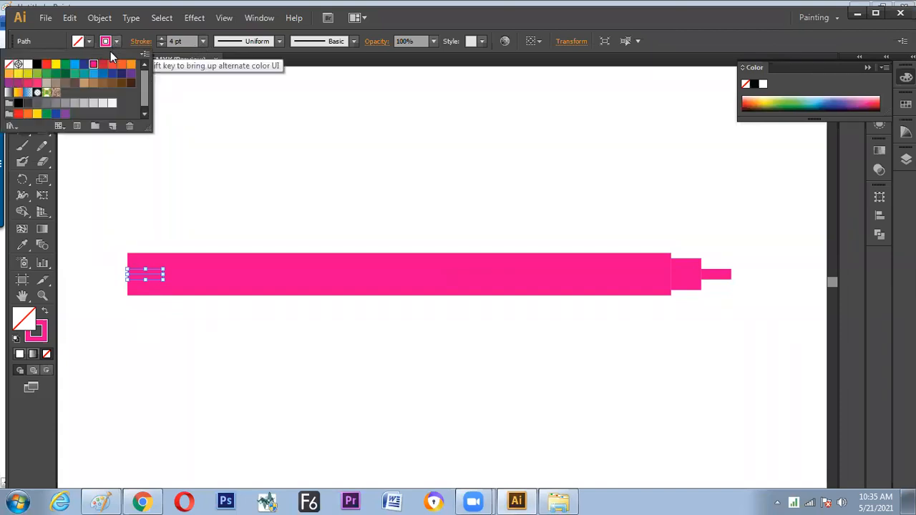
click(84, 64)
click(263, 158)
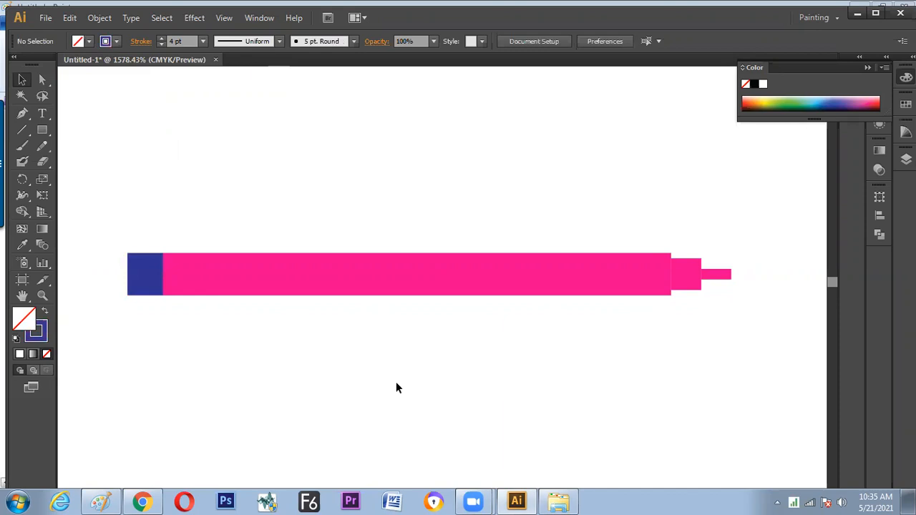
Select the blue segment and nudge it one increment left and back right, twice
click(688, 291)
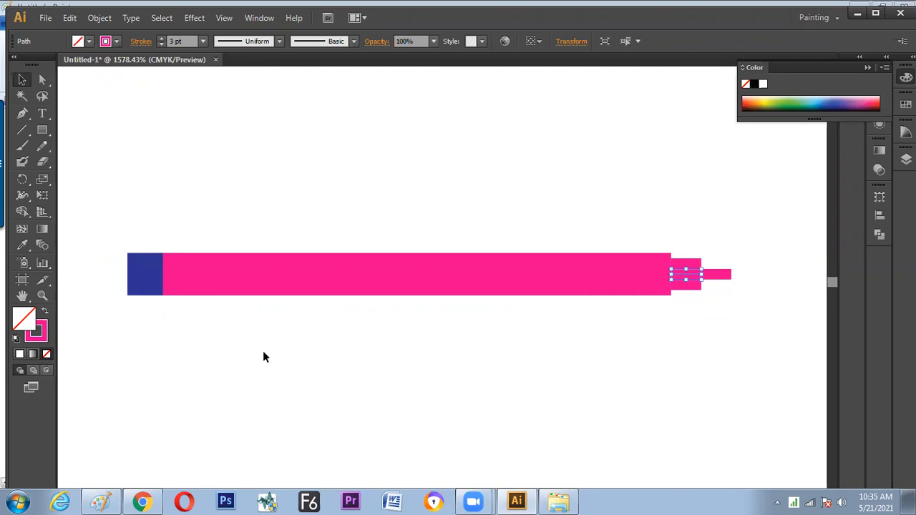
drag(131, 213, 143, 329)
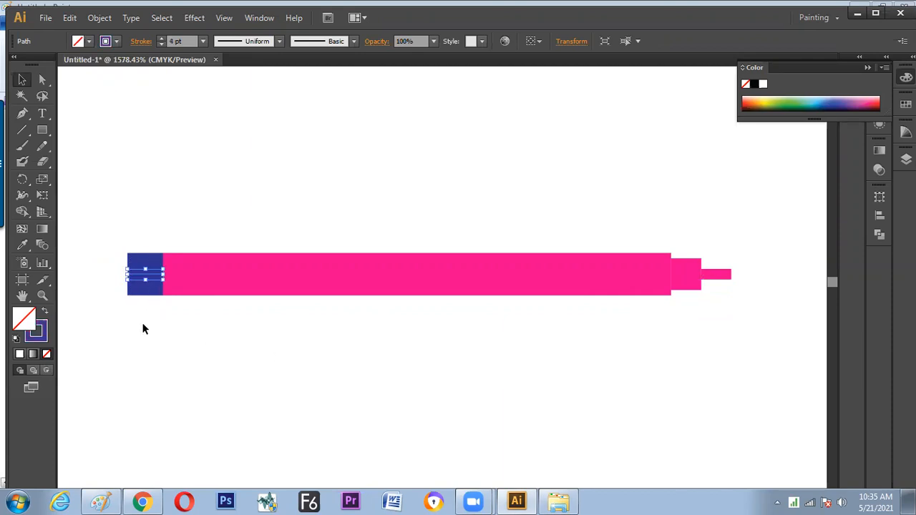
key(Left)
key(Right)
key(Left)
key(Right)
Open the On-Screen Keyboard and move it down so the blue segment is uncovered
key(super)
text(os)
key(Return)
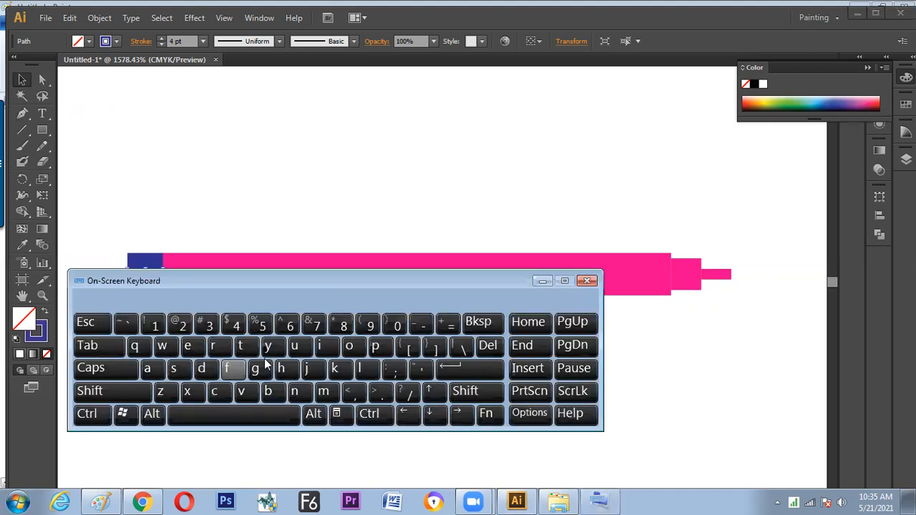
drag(363, 275, 362, 297)
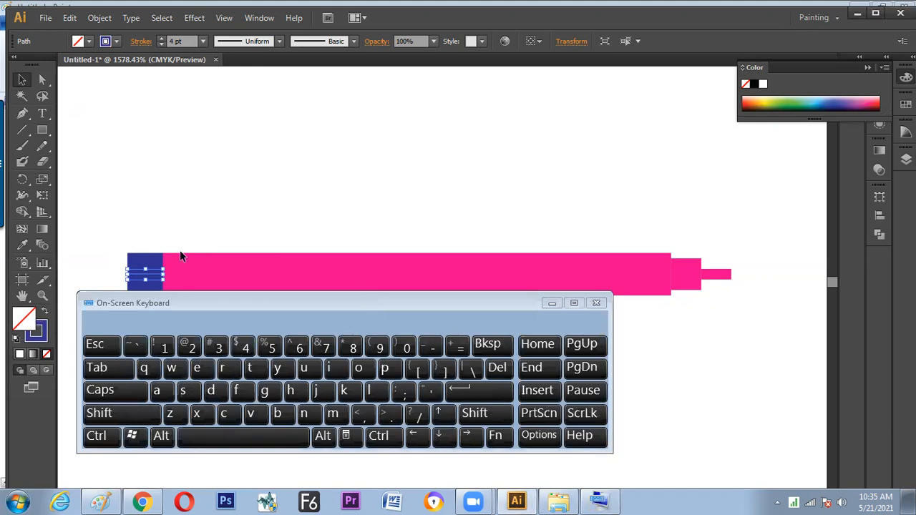
Nudge the blue segment two increments left, away from the pink line, and one increment back right
key(Left)
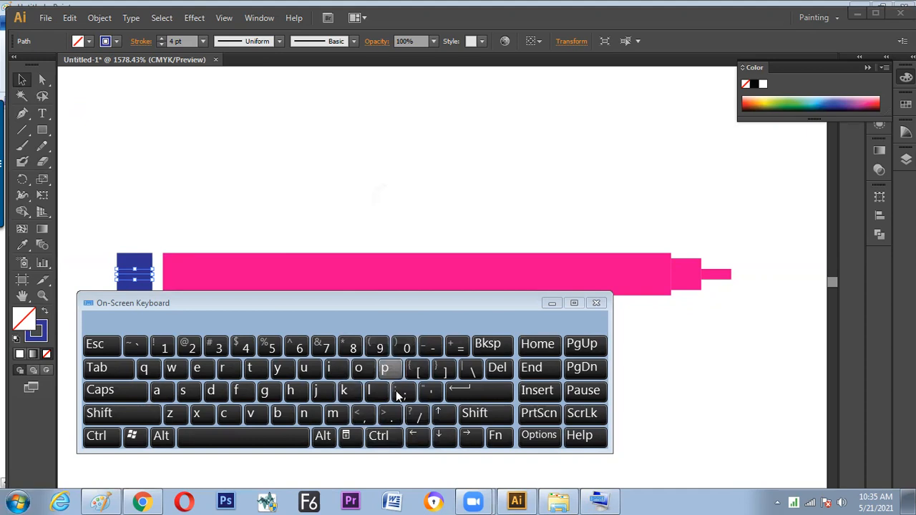
click(417, 437)
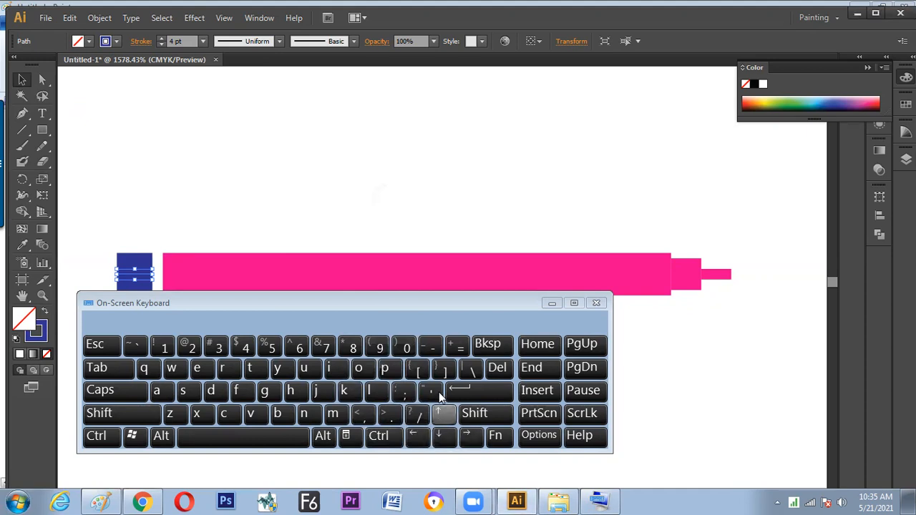
click(425, 198)
click(125, 285)
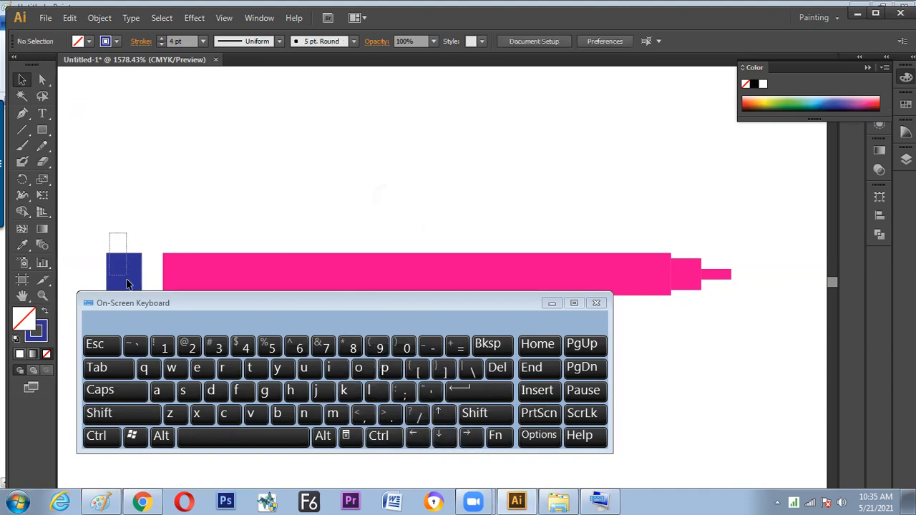
click(471, 438)
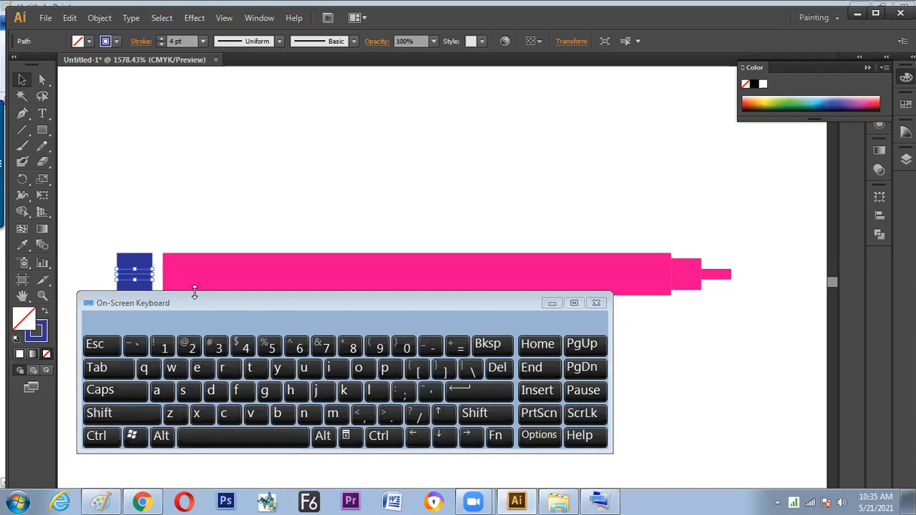
Set the Keyboard Increment in the General preferences to 3 pt and nudge the blue segment one increment left
drag(195, 303, 194, 320)
click(70, 19)
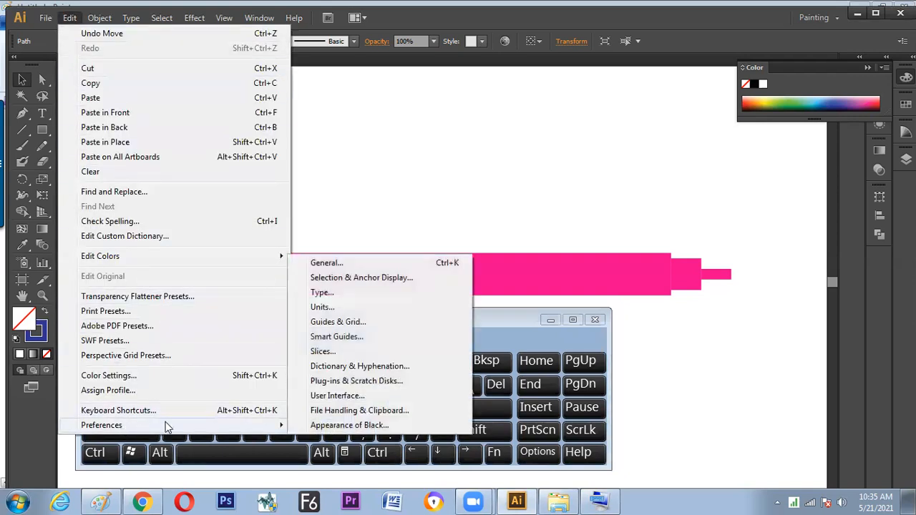
click(348, 264)
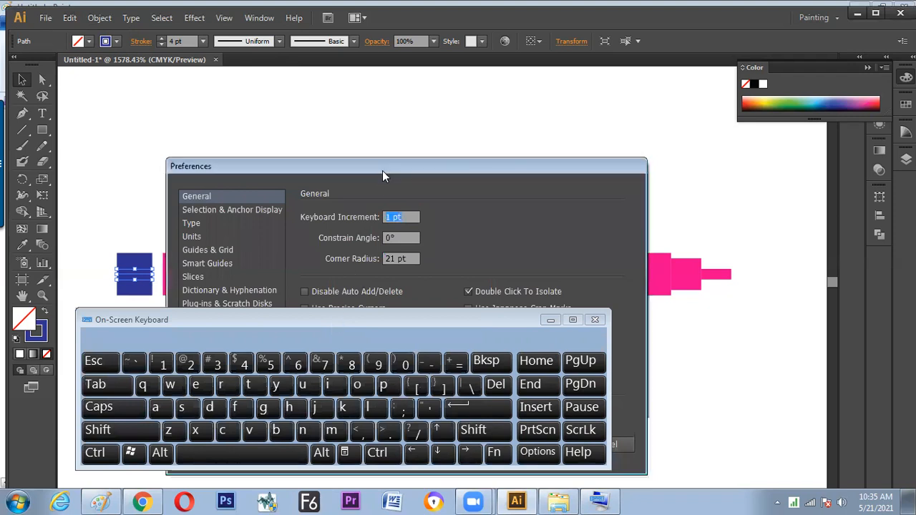
drag(382, 171, 592, 133)
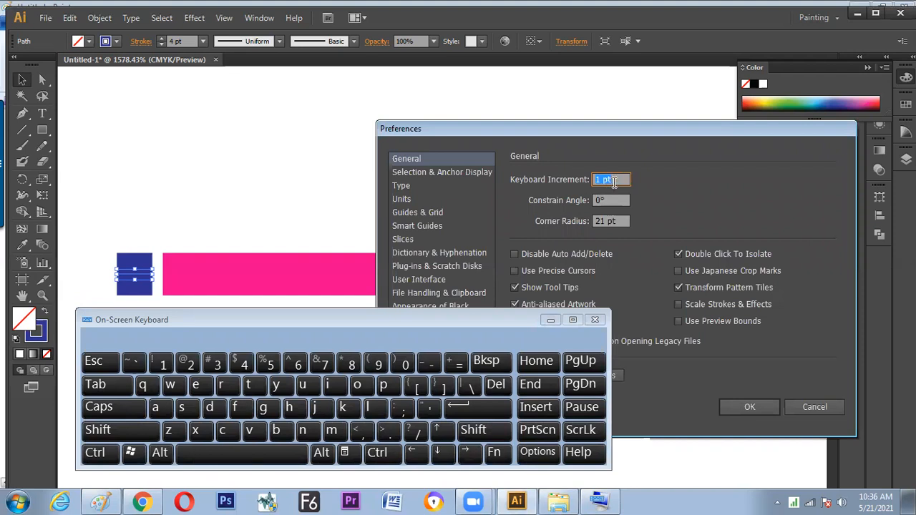
text(3)
drag(597, 124, 658, 107)
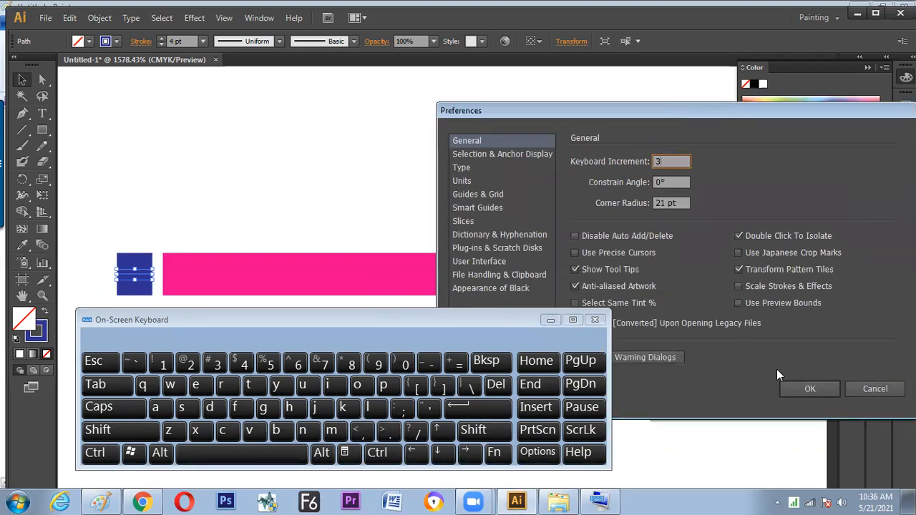
click(798, 390)
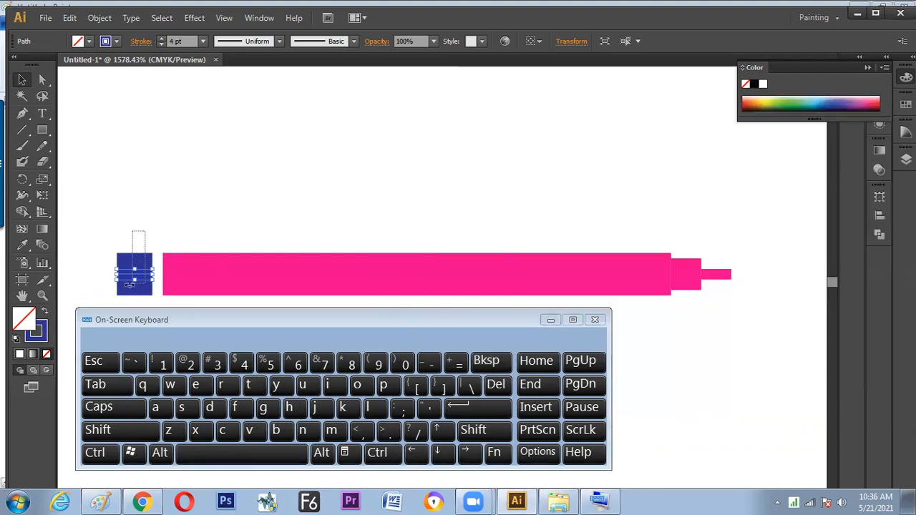
key(Left)
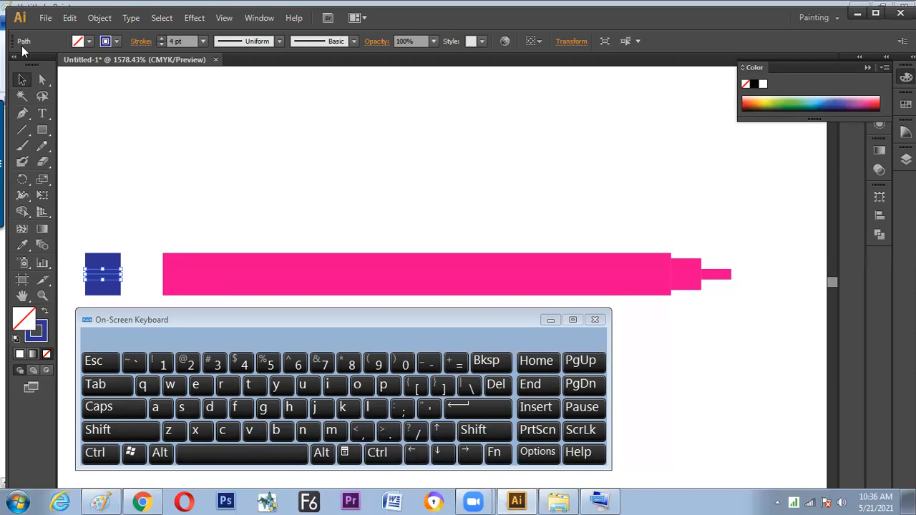
Set the Keyboard Increment in the General preferences to 1 pt
click(69, 18)
mouse_move(140, 426)
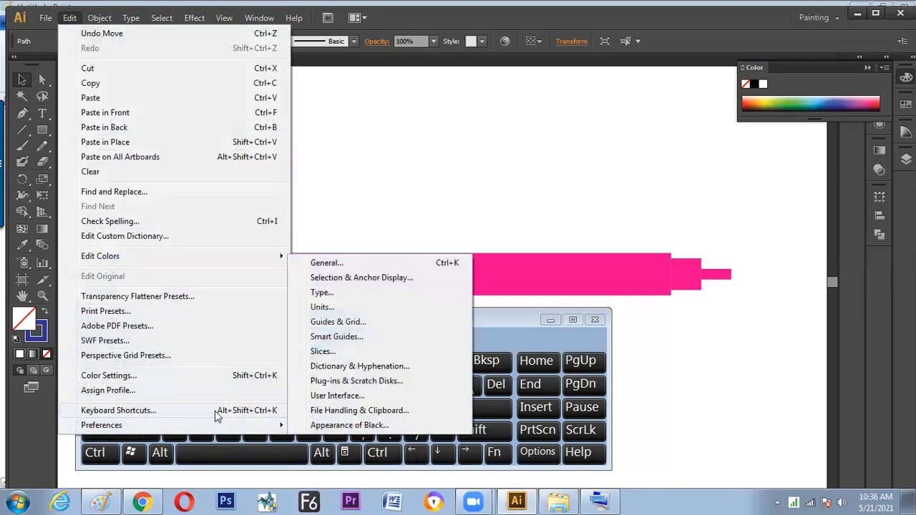
click(382, 266)
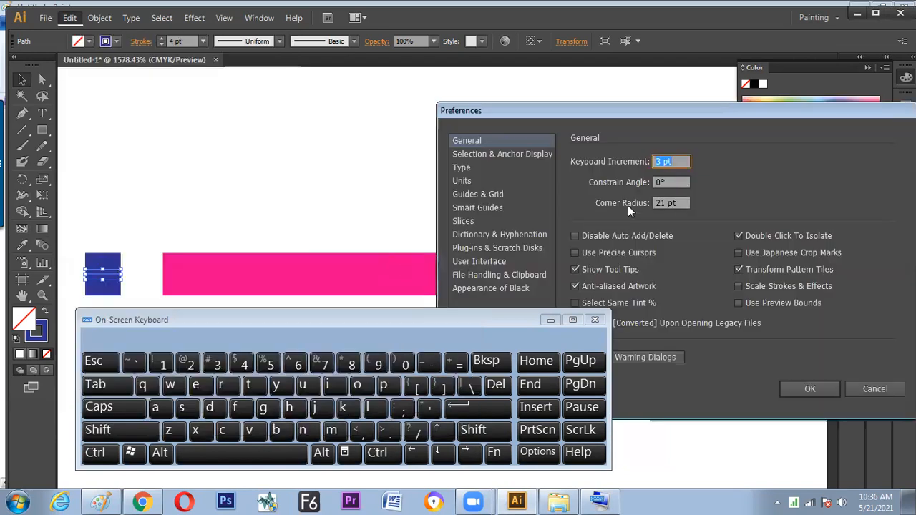
text(1)
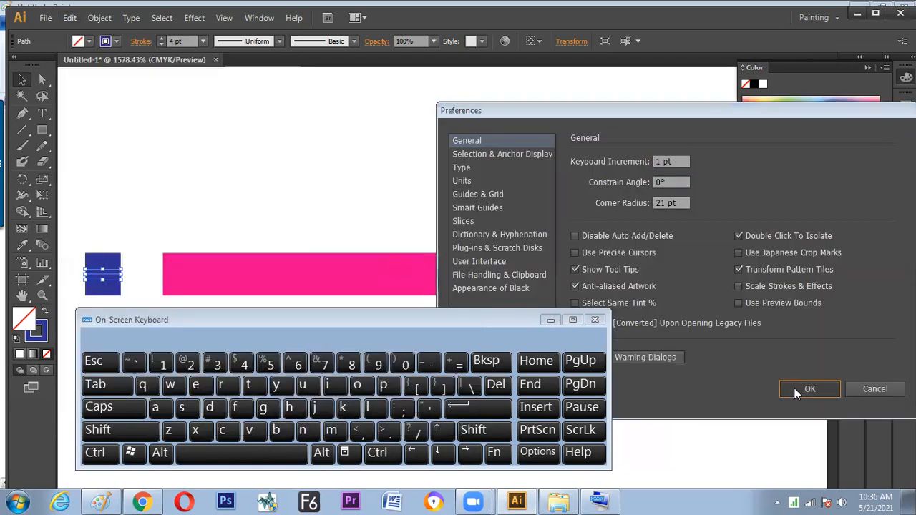
click(795, 389)
Move the blue segment right, close to the left end of the pink line, and deselect it
drag(106, 275, 142, 276)
click(217, 234)
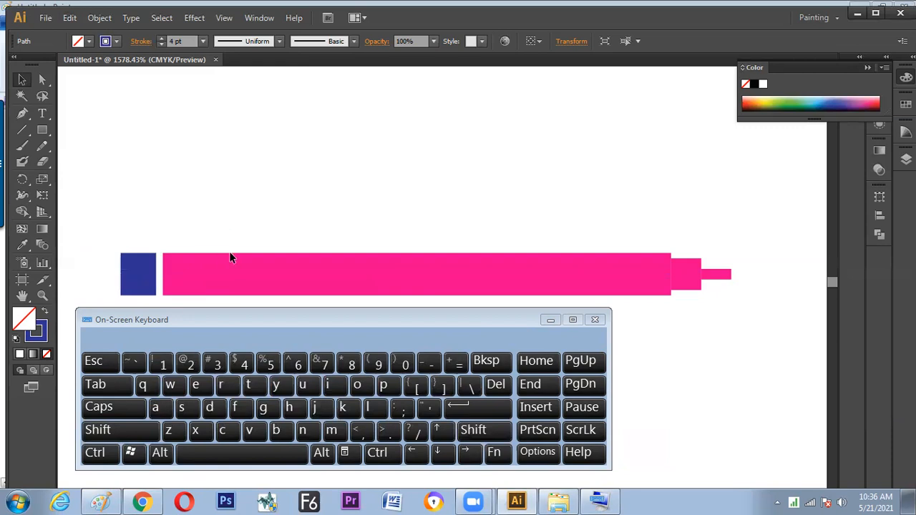
Select the 3 pt pink segment, switch to Paint and handwrite "Ctrl+K" circled, "Edit → Preference" and four direction arrows below the existing notes
drag(687, 248, 685, 299)
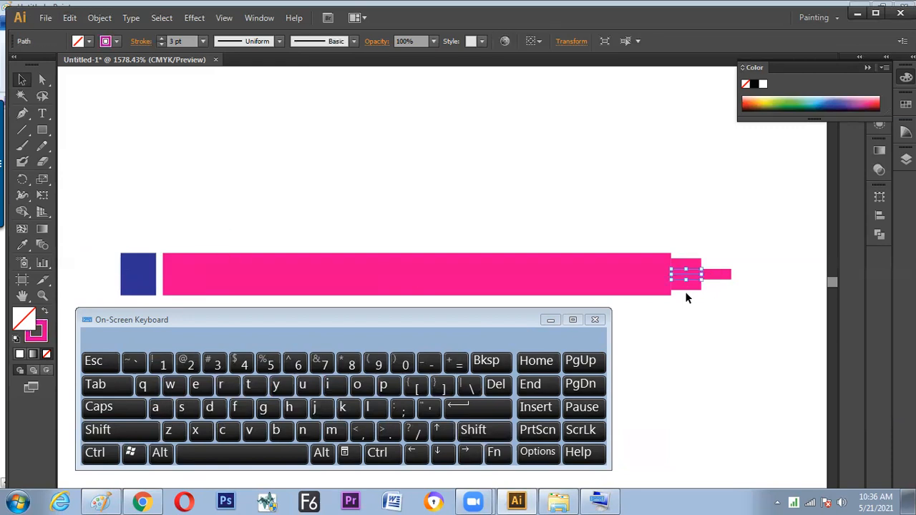
click(100, 501)
click(550, 324)
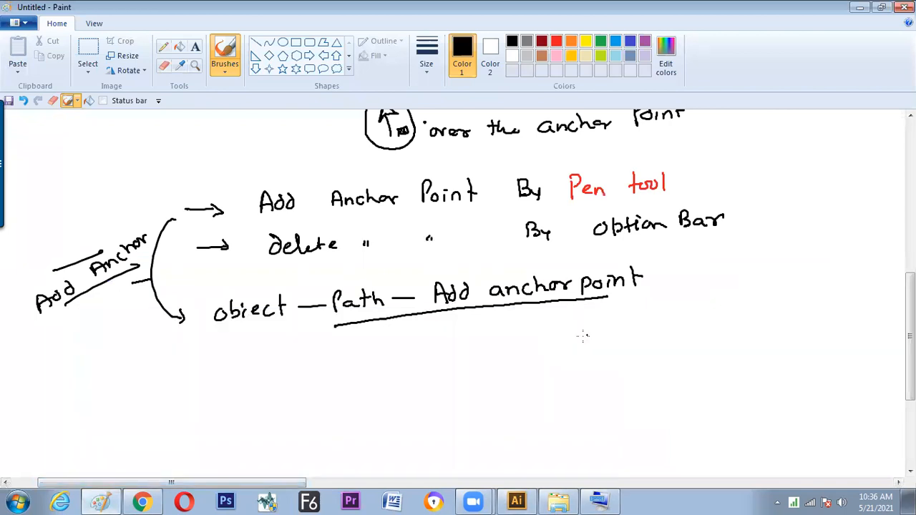
drag(572, 356, 578, 372)
mouse_move(573, 362)
mouse_down()
mouse_move(594, 347)
mouse_move(597, 370)
mouse_up()
mouse_move(601, 359)
mouse_down()
mouse_move(610, 358)
mouse_move(605, 371)
mouse_move(631, 365)
mouse_up()
mouse_move(636, 342)
mouse_down()
mouse_move(569, 343)
mouse_move(567, 380)
mouse_move(637, 370)
mouse_move(636, 341)
mouse_move(671, 348)
mouse_up()
mouse_move(677, 335)
mouse_down()
mouse_move(678, 354)
mouse_move(679, 343)
mouse_move(696, 338)
mouse_up()
mouse_move(698, 344)
mouse_down()
mouse_move(721, 354)
mouse_move(720, 331)
mouse_move(731, 336)
mouse_move(759, 322)
mouse_move(772, 332)
mouse_move(736, 316)
mouse_up()
mouse_move(723, 278)
mouse_down()
mouse_move(726, 296)
mouse_move(757, 284)
mouse_up()
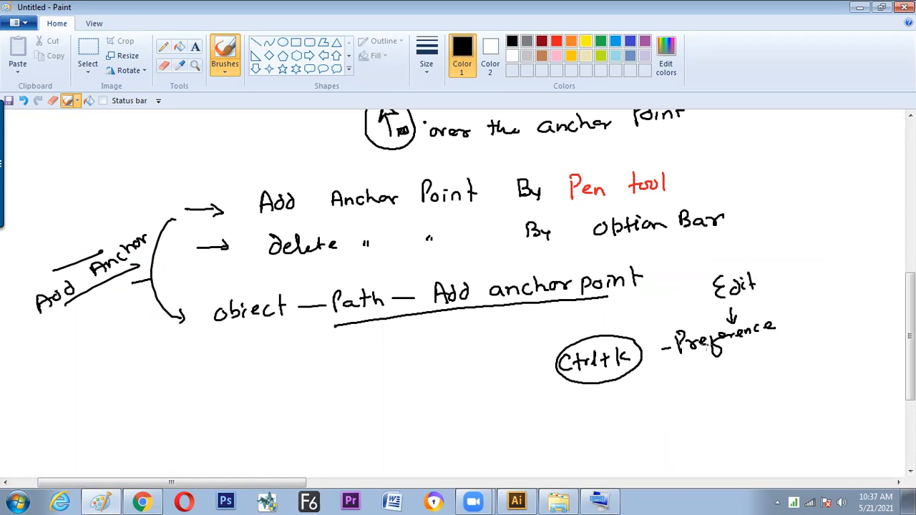
mouse_move(651, 405)
mouse_down()
mouse_move(667, 406)
mouse_move(623, 419)
mouse_move(648, 433)
mouse_move(636, 390)
mouse_move(642, 396)
mouse_up()
Switch back to Illustrator and copy the blue segment's stroke style onto the selected short pink segment with the Eyedropper
key(alt+Tab)
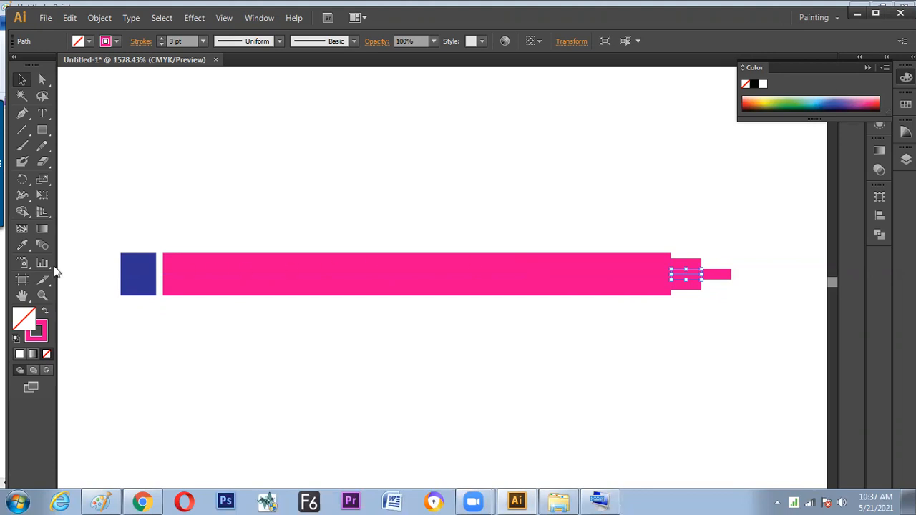
click(24, 246)
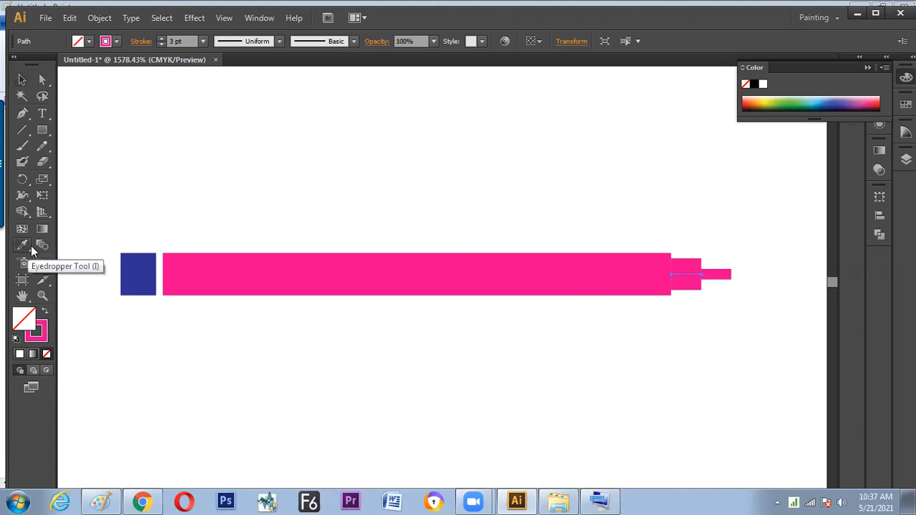
click(142, 268)
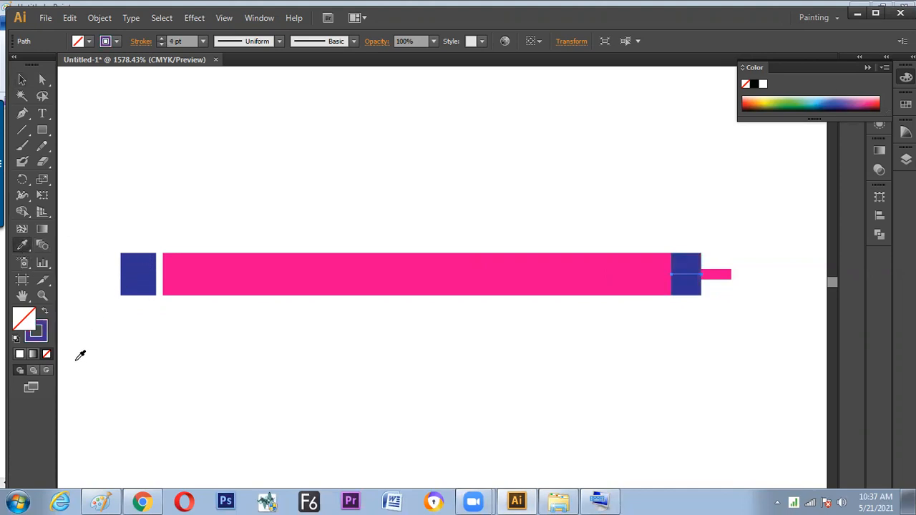
Switch to Paint and handwrite the note "Eye droper I" in brackets below the "Object – Path – Add anchor point" line
key(alt+Tab)
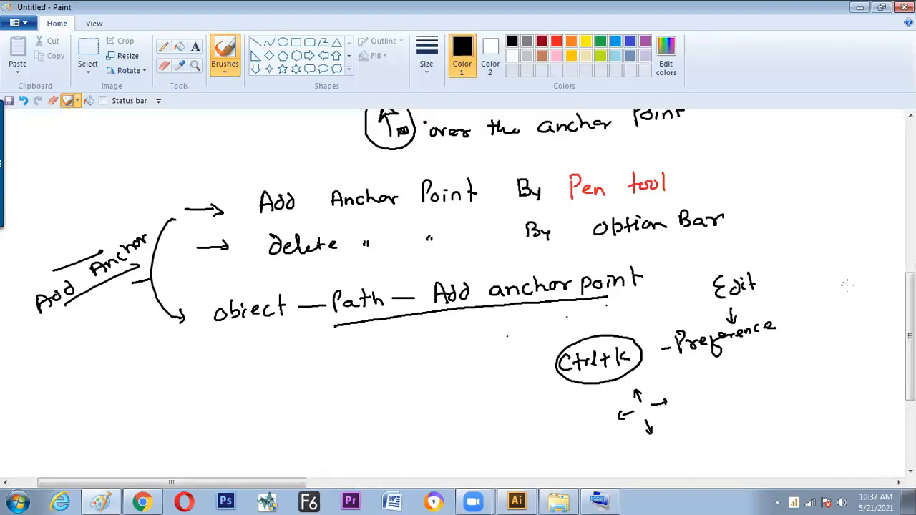
scroll(246, 344, down, 3)
mouse_move(201, 326)
mouse_down()
mouse_move(191, 336)
mouse_move(204, 348)
mouse_move(208, 331)
mouse_move(224, 337)
mouse_move(228, 315)
mouse_move(251, 321)
mouse_move(285, 300)
mouse_move(320, 300)
mouse_move(311, 280)
mouse_up()
drag(177, 313, 179, 340)
drag(315, 274, 320, 316)
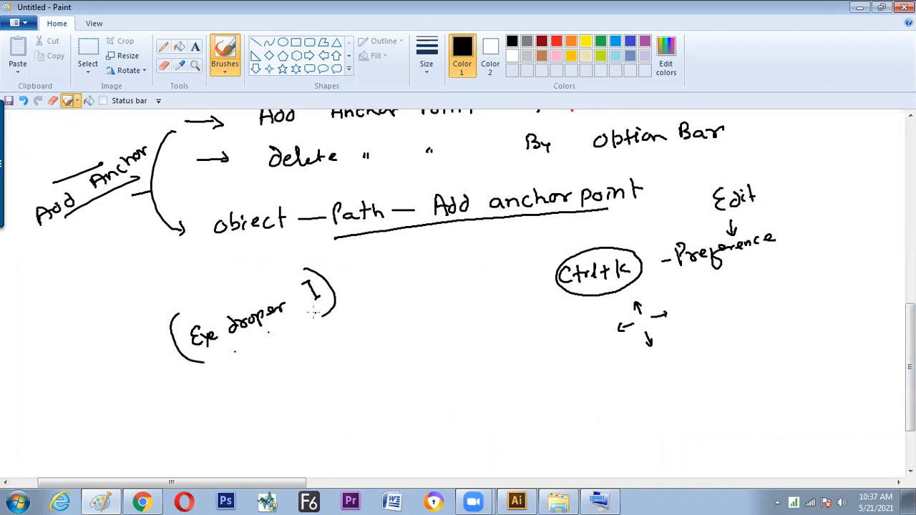
Switch back to Illustrator, set the recoloured blue segment's stroke weight to 3 pt and deselect it
key(alt+Tab)
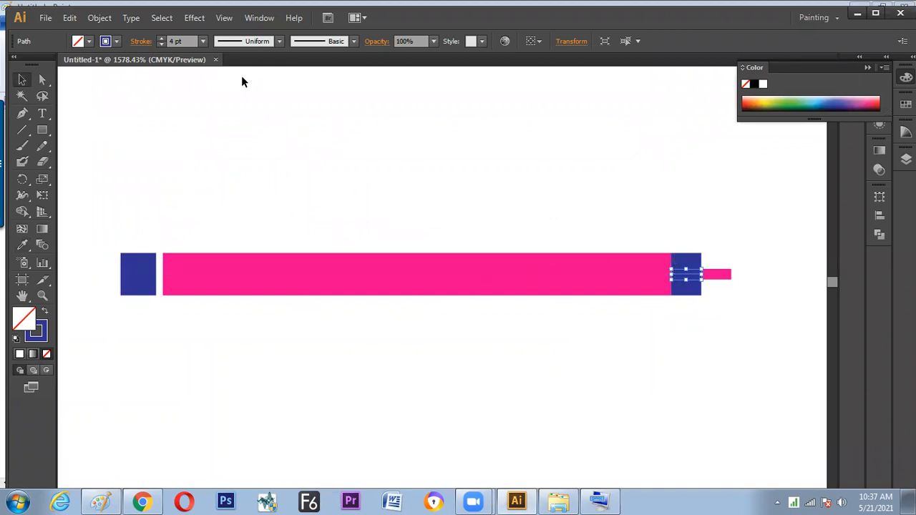
click(204, 41)
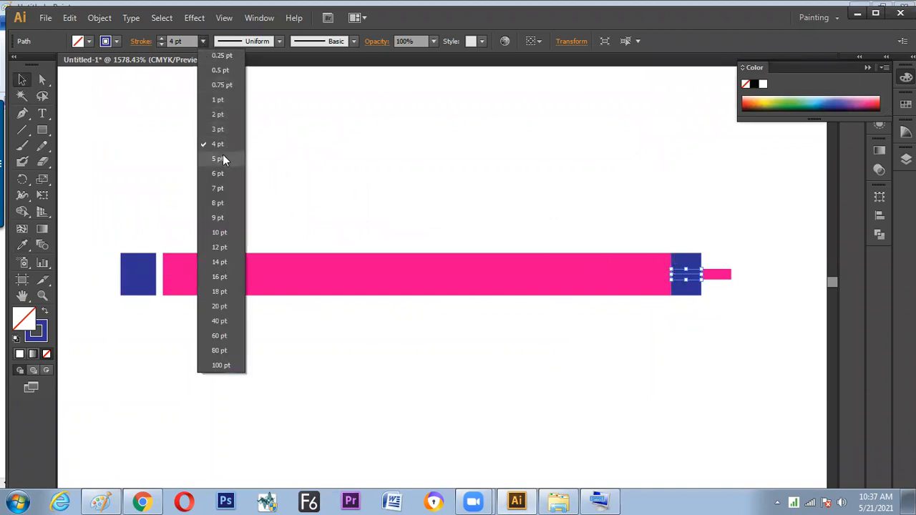
click(222, 130)
click(523, 326)
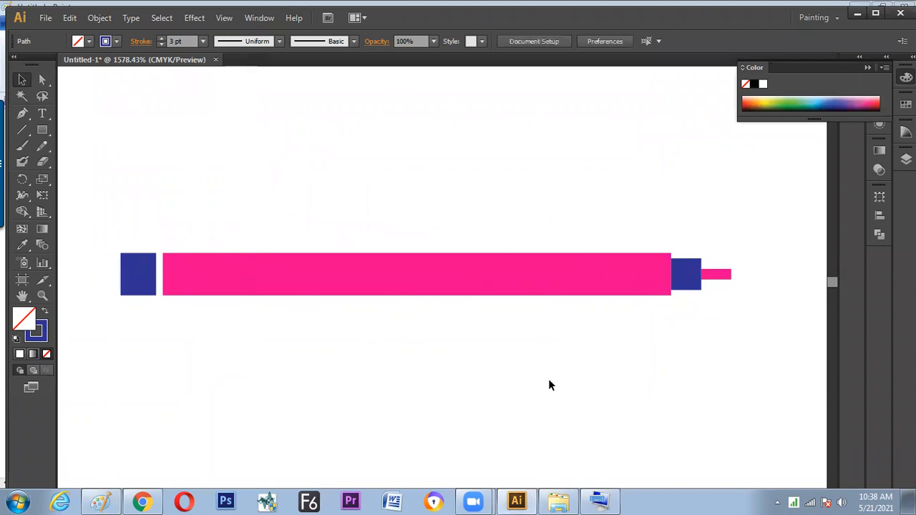
Move all the line segments together straight up towards the top of the artboard and deselect them
mouse_move(106, 229)
mouse_down()
mouse_move(363, 294)
mouse_move(766, 323)
mouse_up()
drag(403, 273, 403, 182)
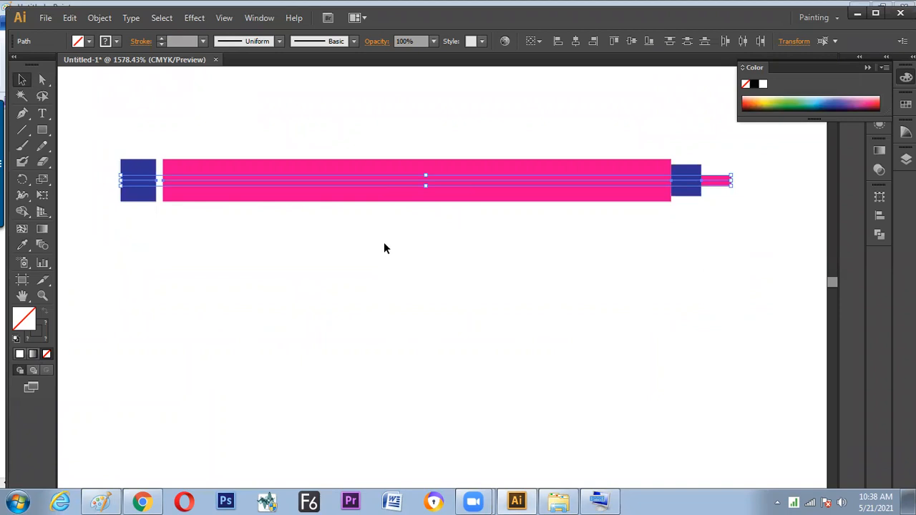
click(735, 191)
Apply Width Profile 4 to the thin pink end segment and set its stroke weight to 3 pt to form a pointed tip
click(724, 182)
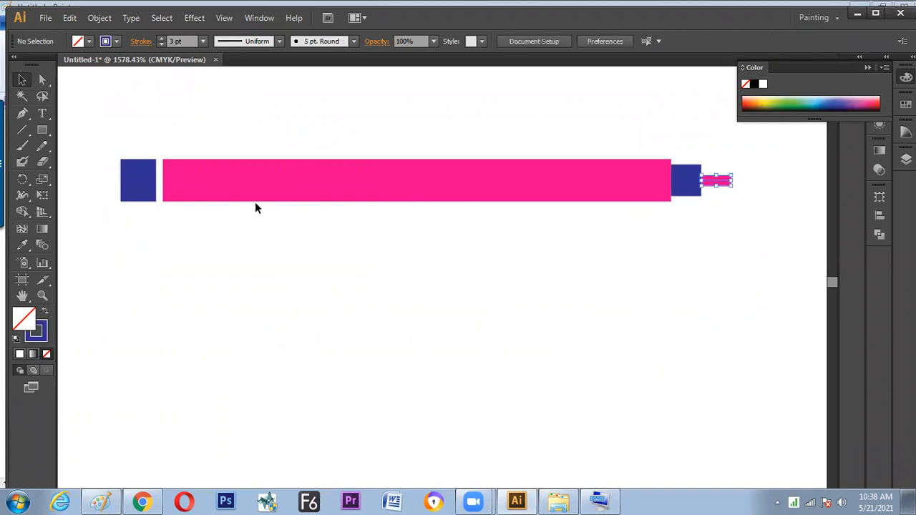
click(279, 41)
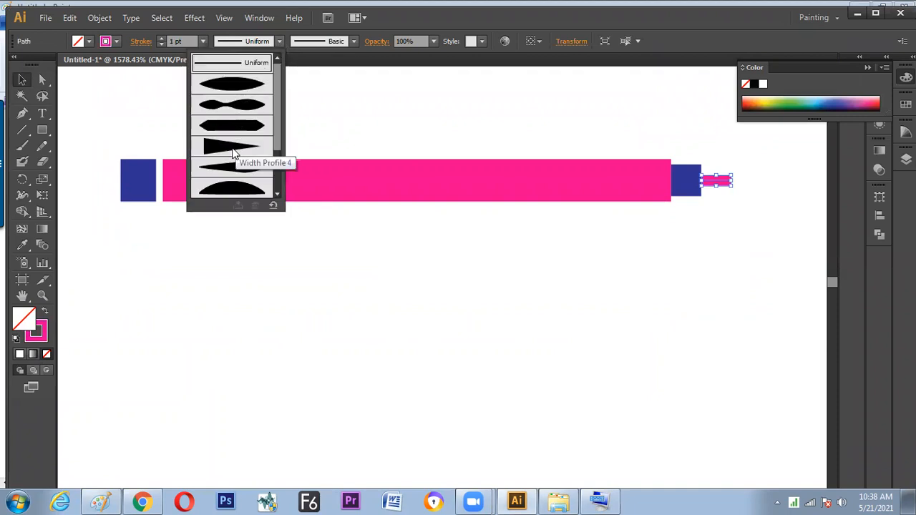
click(233, 151)
click(347, 309)
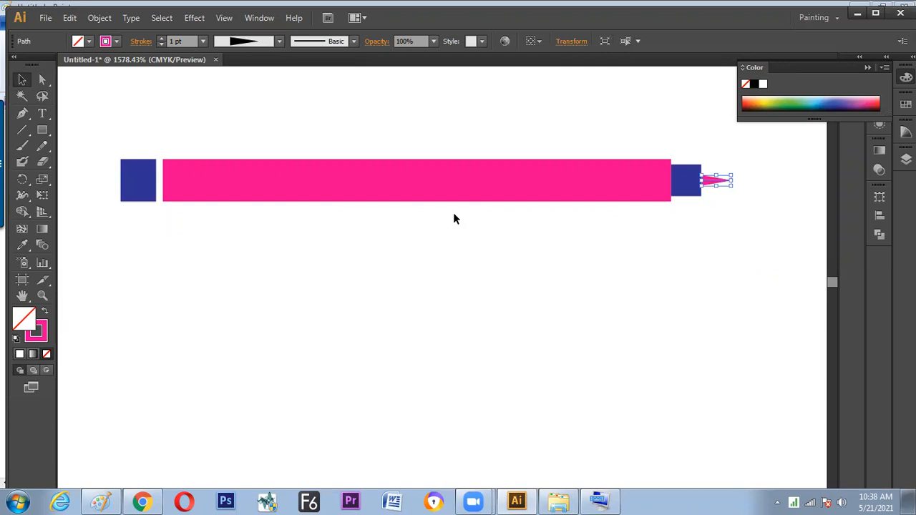
click(204, 40)
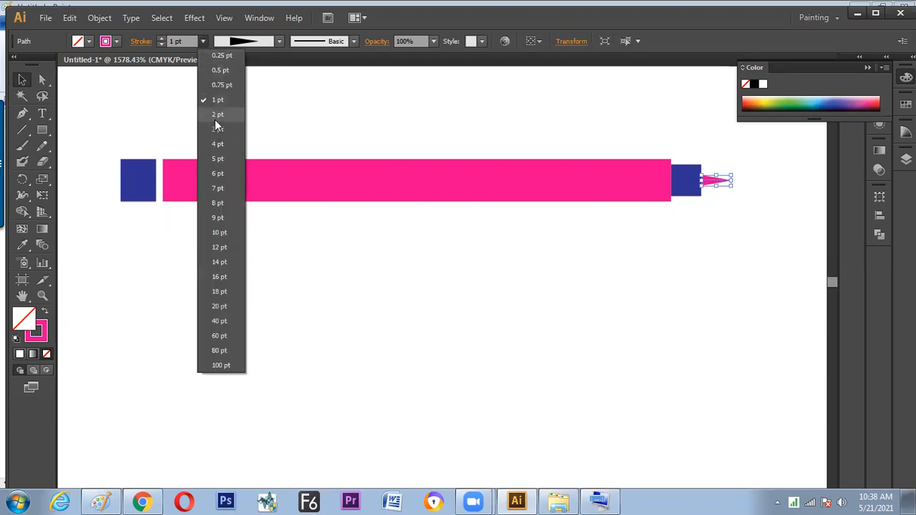
click(218, 130)
click(272, 227)
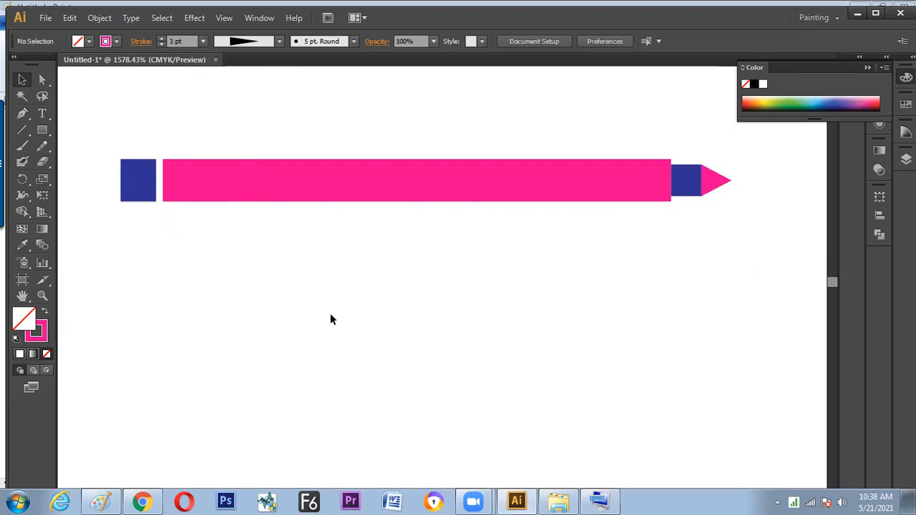
Duplicate the whole pencil shape straight down, placing the copy just below the original
mouse_move(108, 133)
mouse_down()
mouse_move(207, 171)
mouse_move(733, 238)
mouse_up()
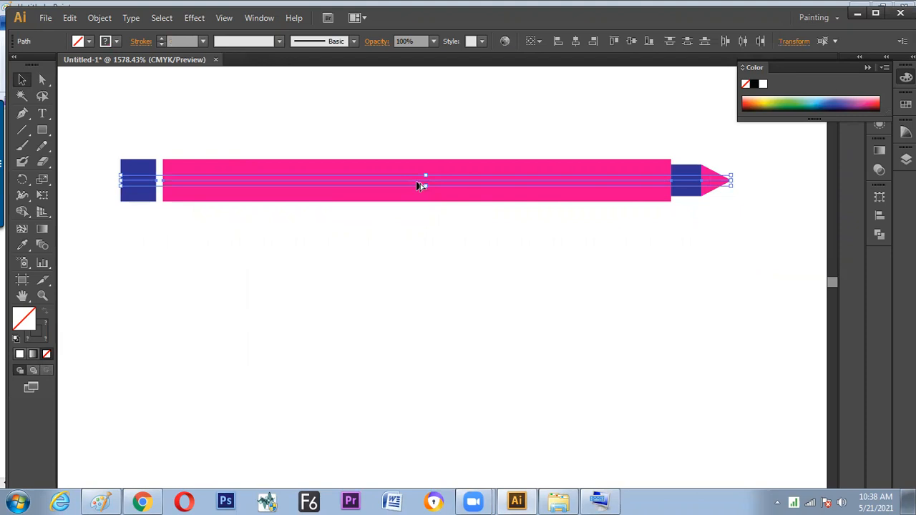
drag(423, 180, 412, 253)
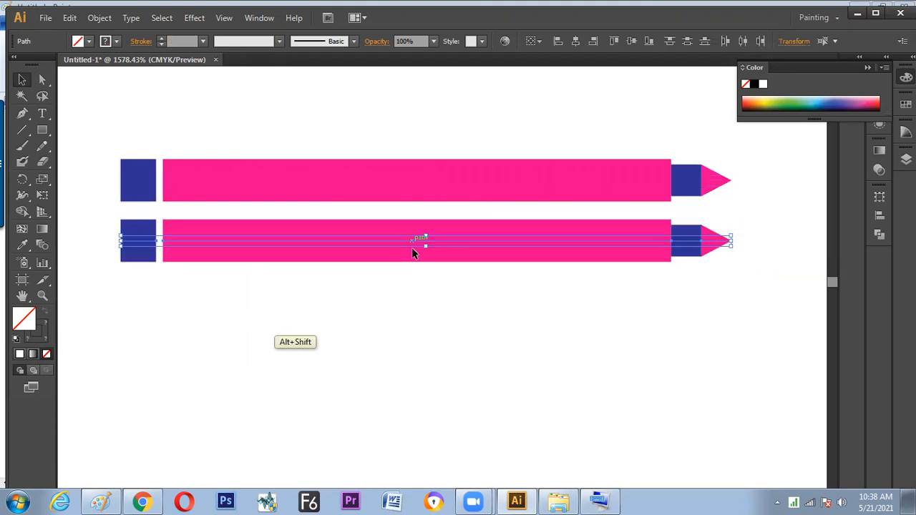
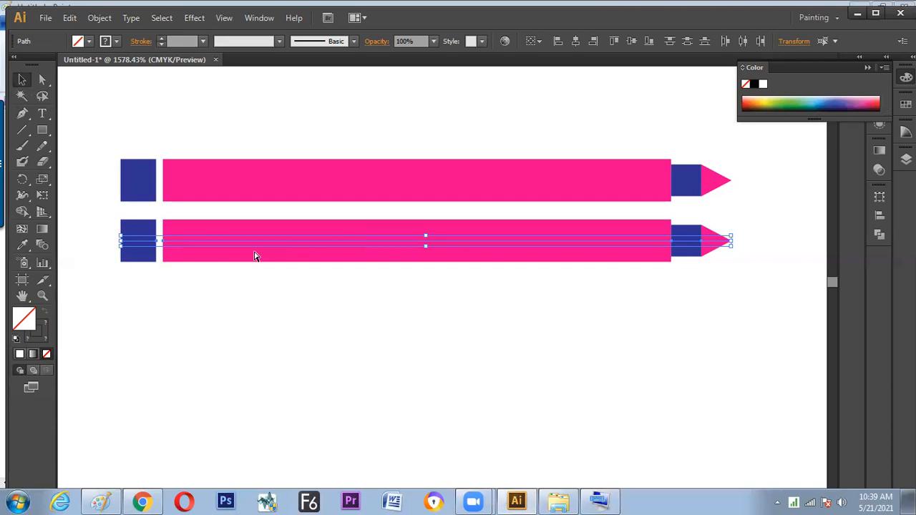
Repeat the last duplication three more times to make a column of five evenly spaced pencils and deselect them
key(ctrl+d)
key(ctrl+d)
key(ctrl+d)
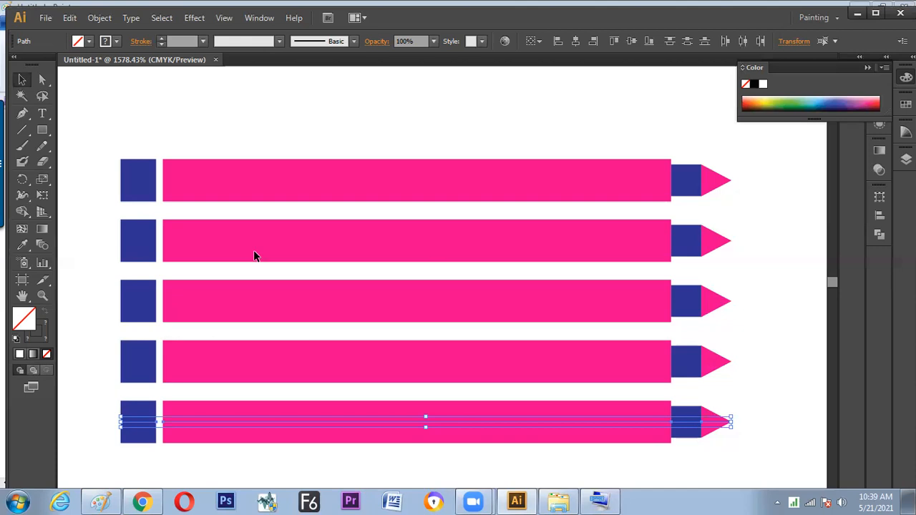
click(104, 21)
mouse_move(116, 37)
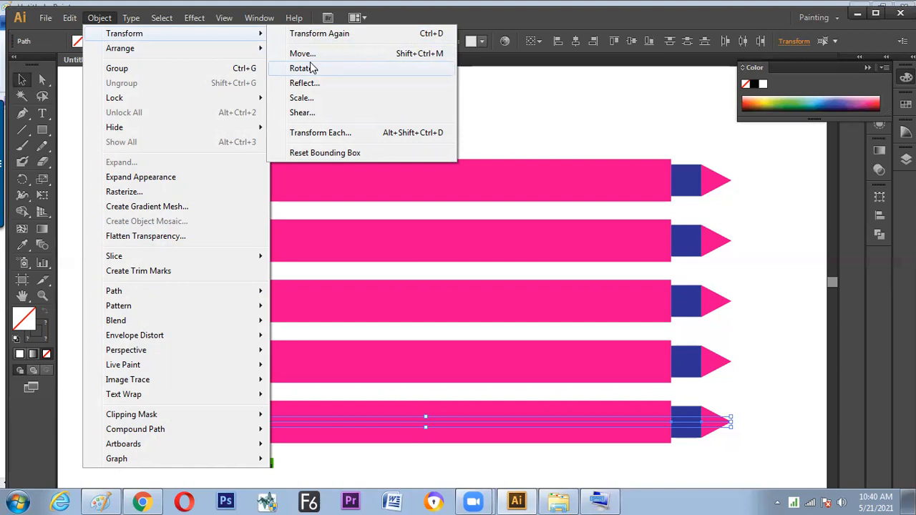
click(759, 236)
click(759, 237)
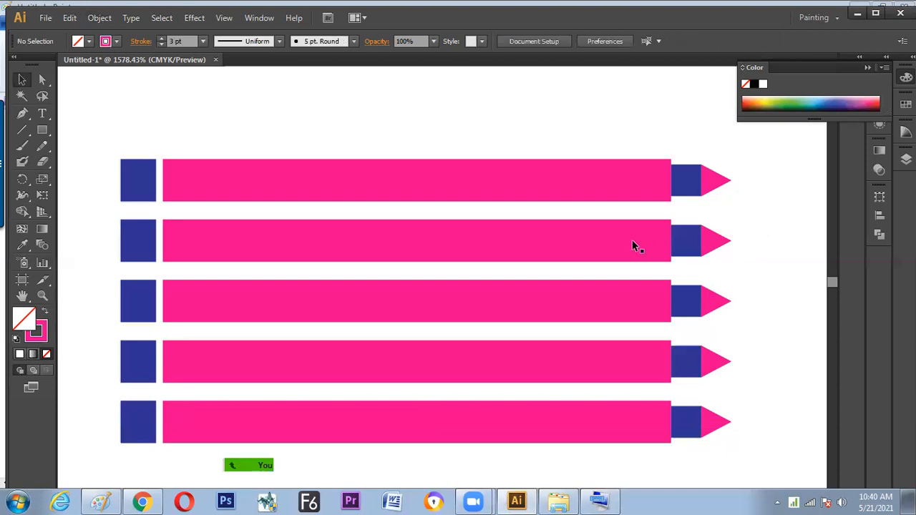
Move all five pencils together up beside the blue and pink line
alt+scroll(603, 244, down, 5)
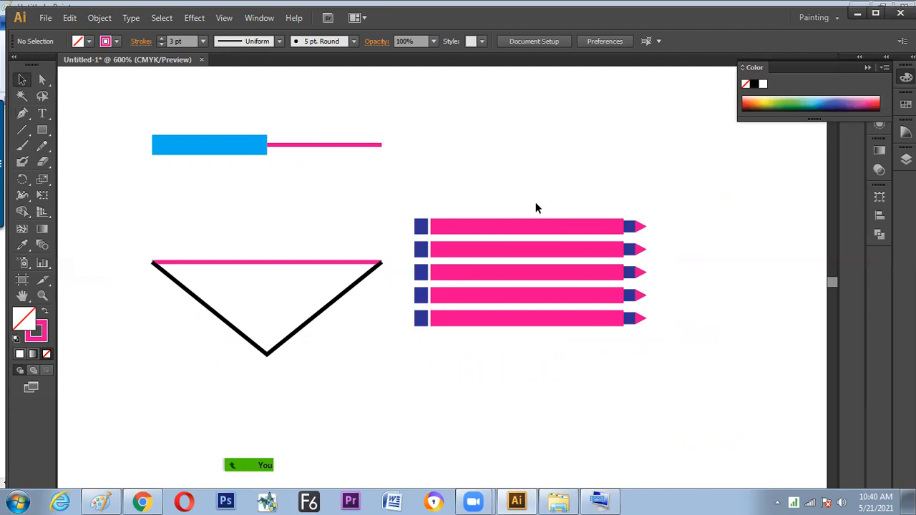
mouse_move(405, 201)
mouse_down()
mouse_move(537, 287)
mouse_move(680, 346)
mouse_up()
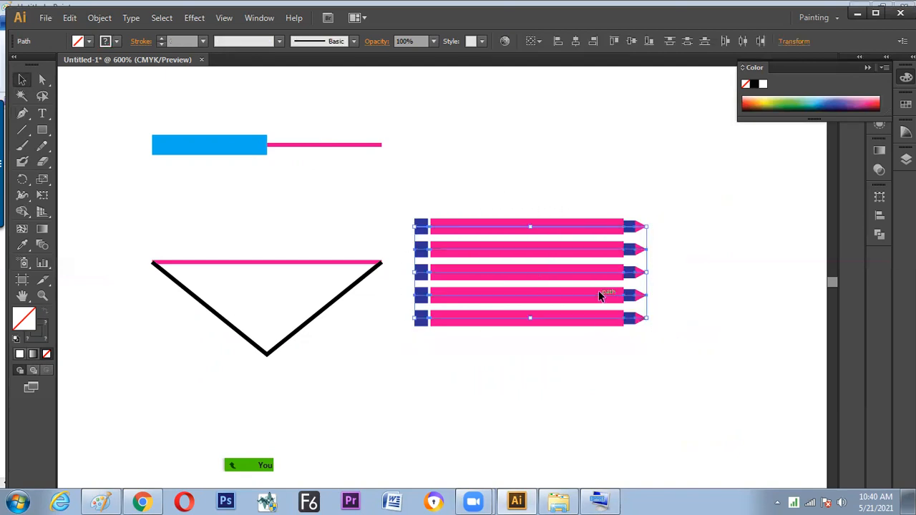
drag(534, 237, 544, 140)
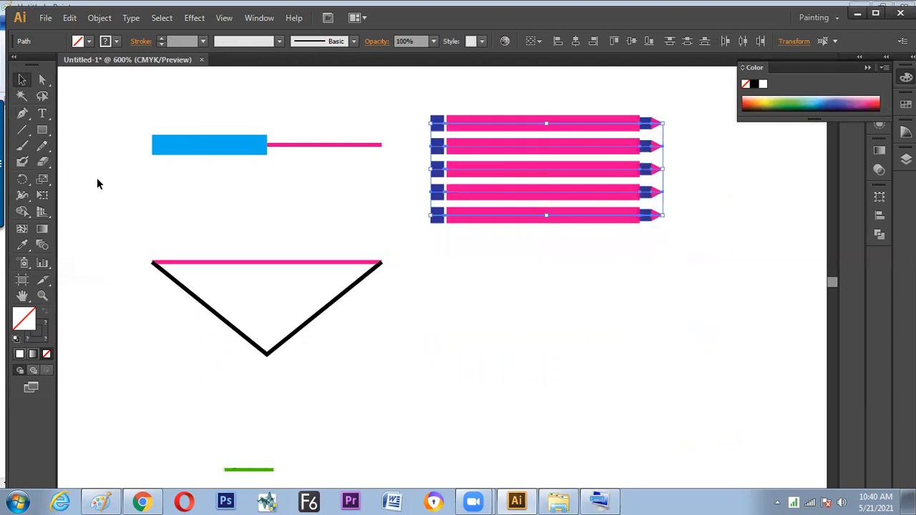
Duplicate the triangle's pink top line into the space below the pencils, and undo the trial pull of the copy's middle anchor point
click(280, 263)
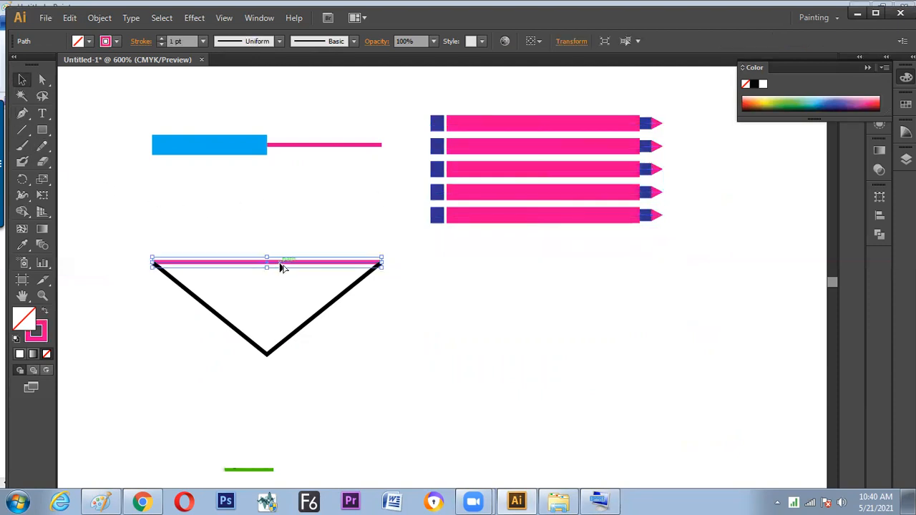
drag(279, 264, 549, 366)
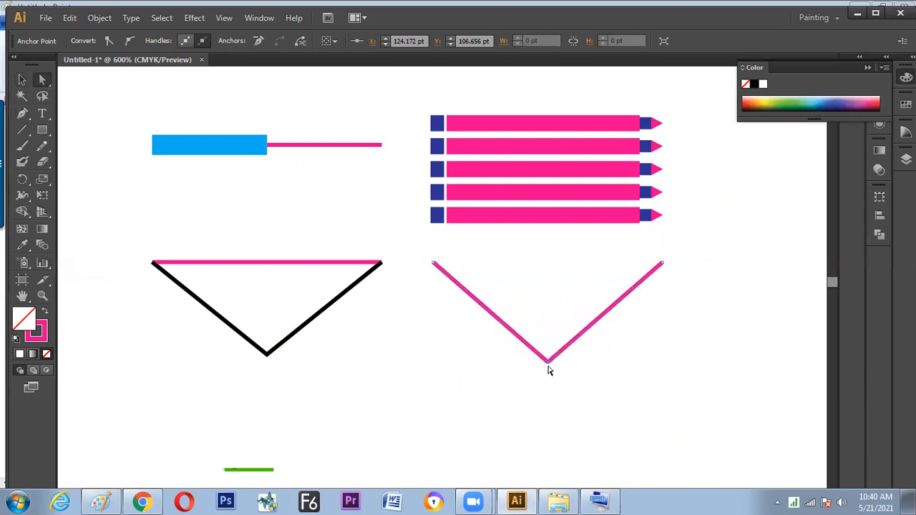
key(ctrl+z)
drag(542, 248, 551, 308)
key(ctrl+z)
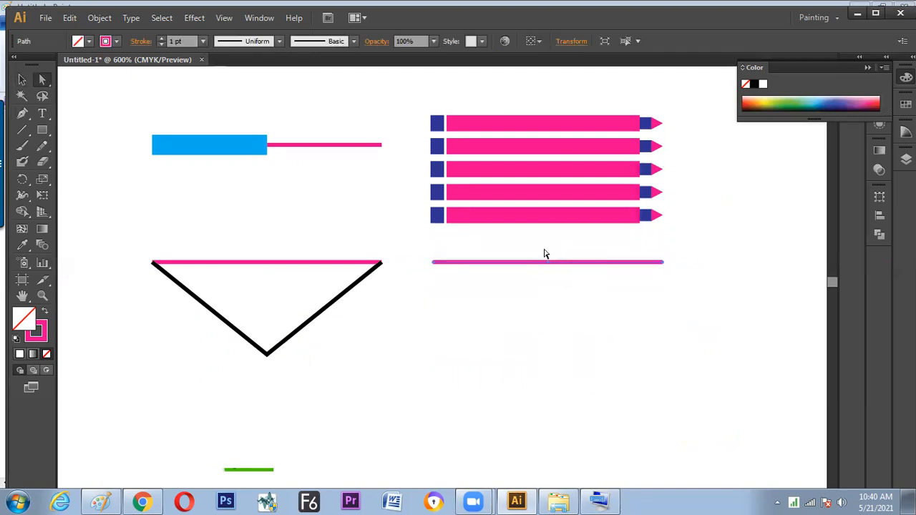
Make a copy of the new pink line with its middle anchor point pulled straight down, forming a V that closes a triangle, and deselect it
drag(548, 268, 548, 358)
click(497, 381)
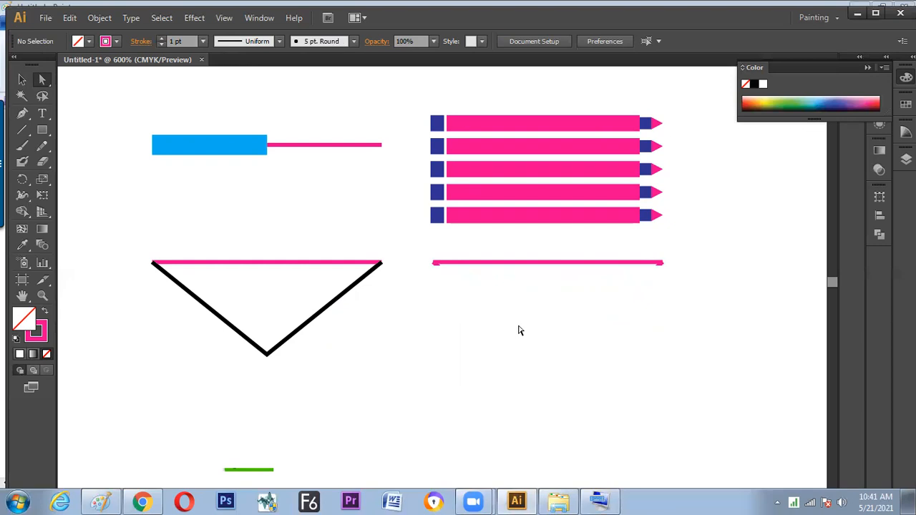
click(513, 330)
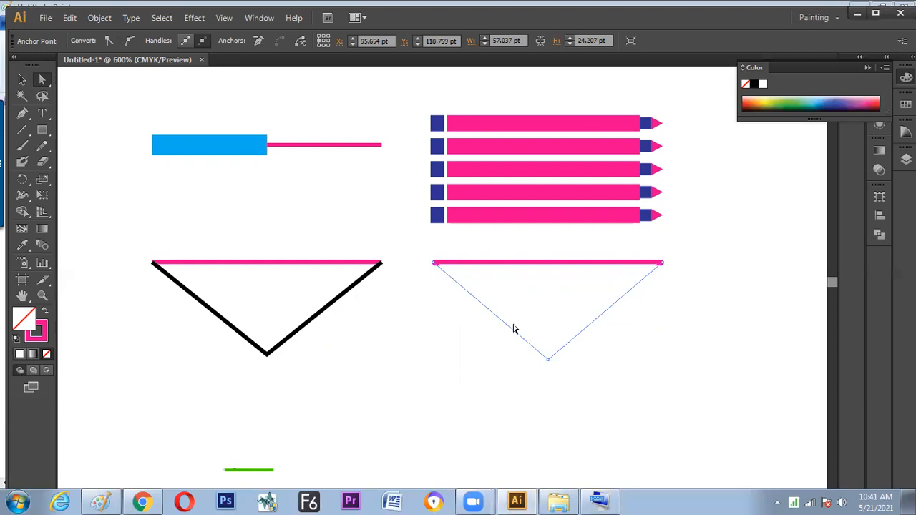
key(ctrl+minus)
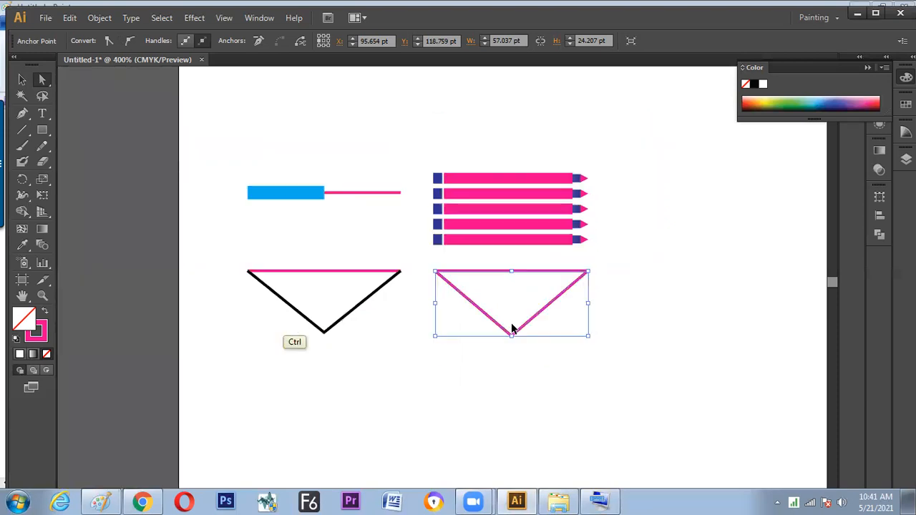
key(ctrl+plus)
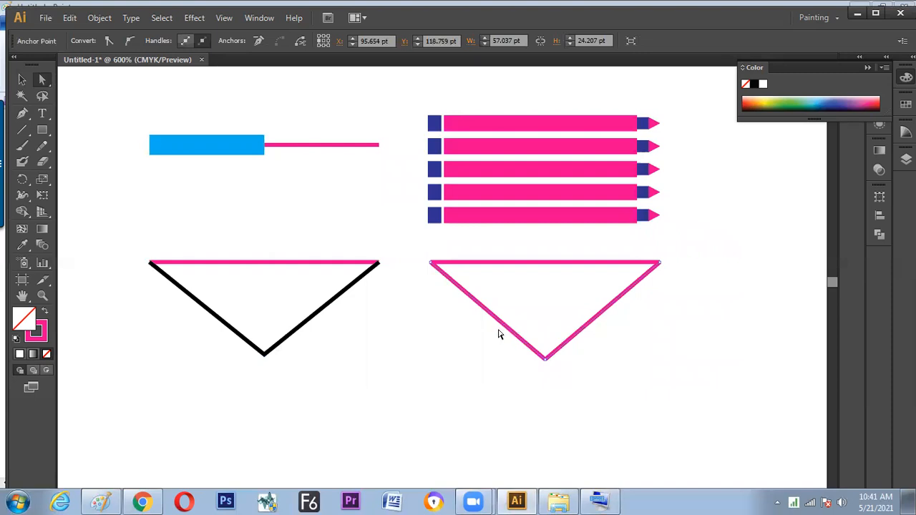
click(471, 348)
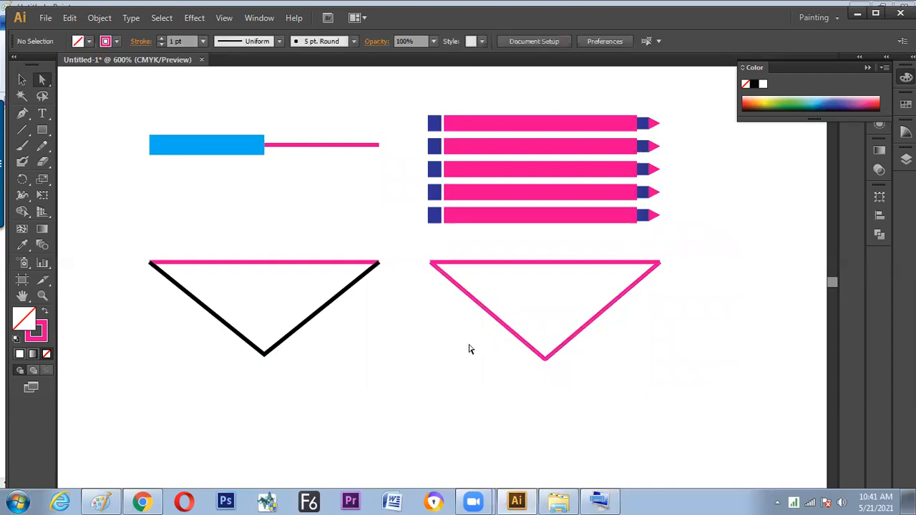
Select the overlapping end anchor points at the pink triangle's left corner with Direct Selection and join them
click(23, 133)
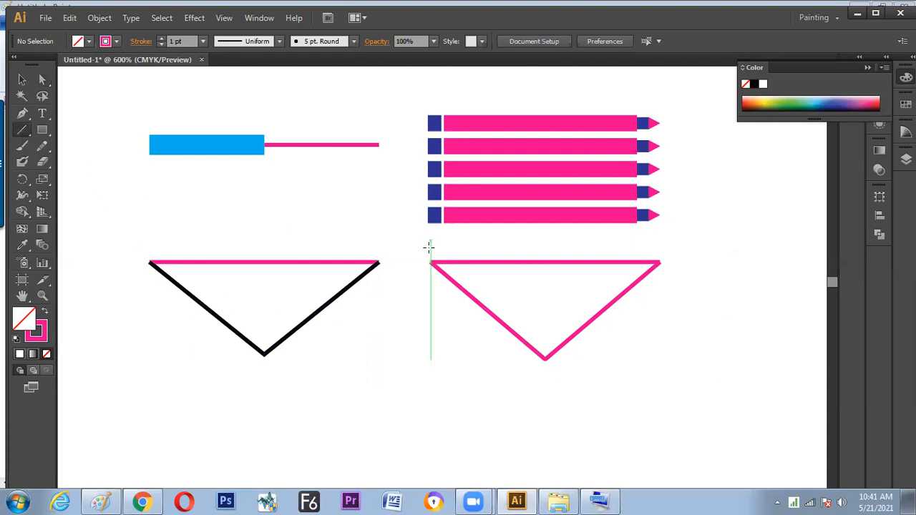
key(a)
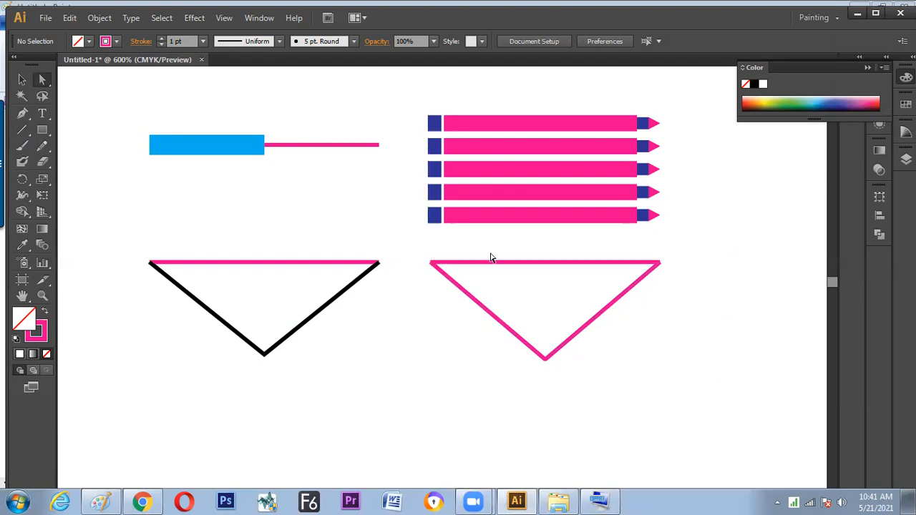
click(544, 263)
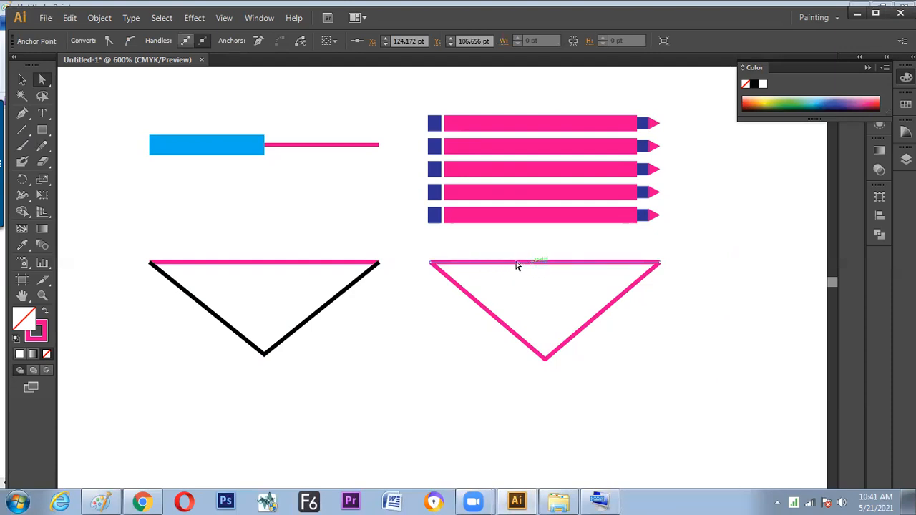
drag(420, 251, 439, 309)
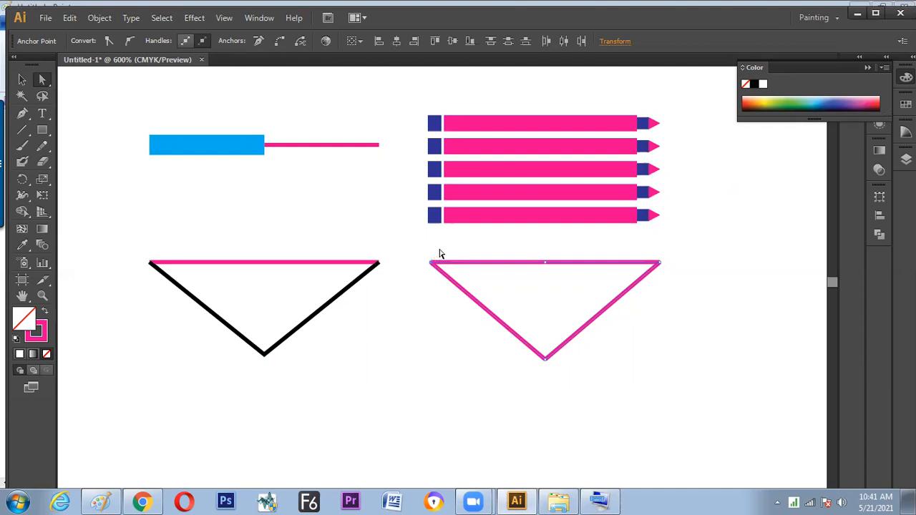
drag(418, 248, 459, 300)
drag(644, 247, 673, 286)
drag(422, 254, 441, 280)
click(430, 295)
drag(424, 250, 445, 287)
drag(433, 264, 433, 266)
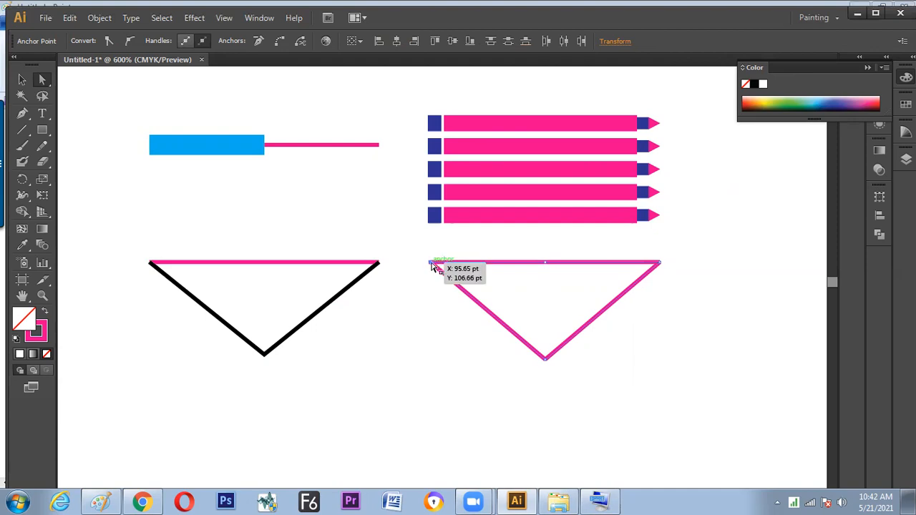
right_click(432, 264)
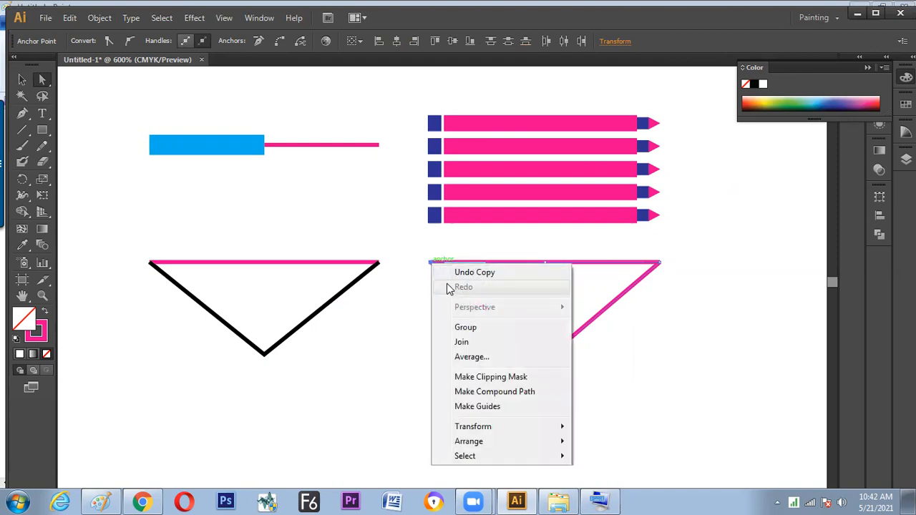
click(460, 343)
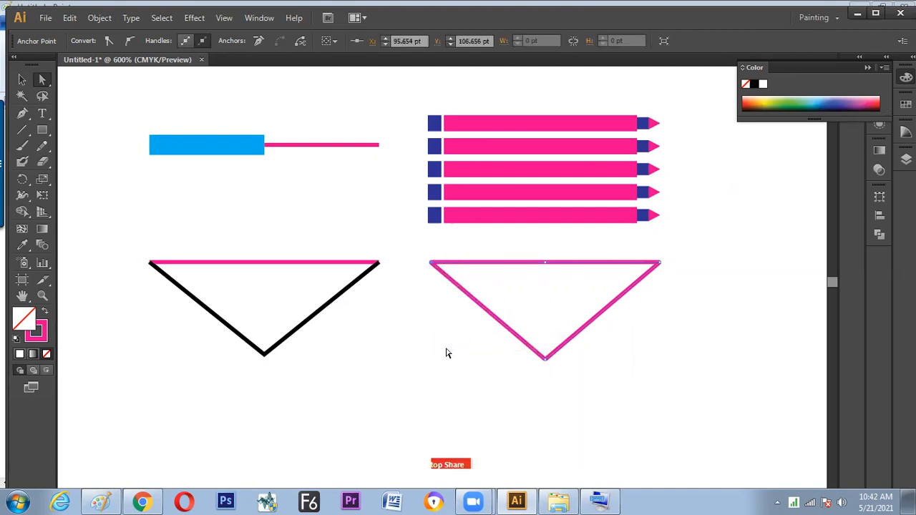
Try moving the anchor points at the pink triangle's right and left corners, undoing each move
click(444, 351)
drag(660, 263, 664, 295)
key(ctrl+z)
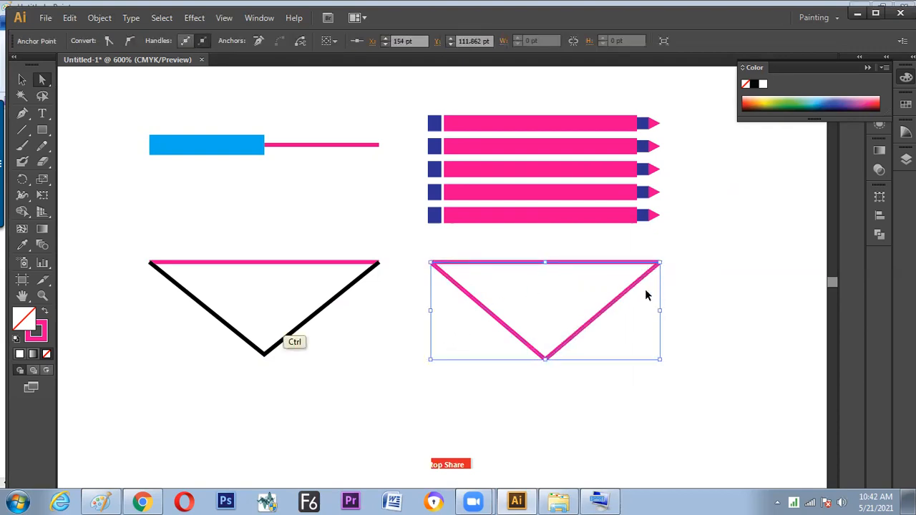
drag(432, 263, 430, 286)
key(ctrl+z)
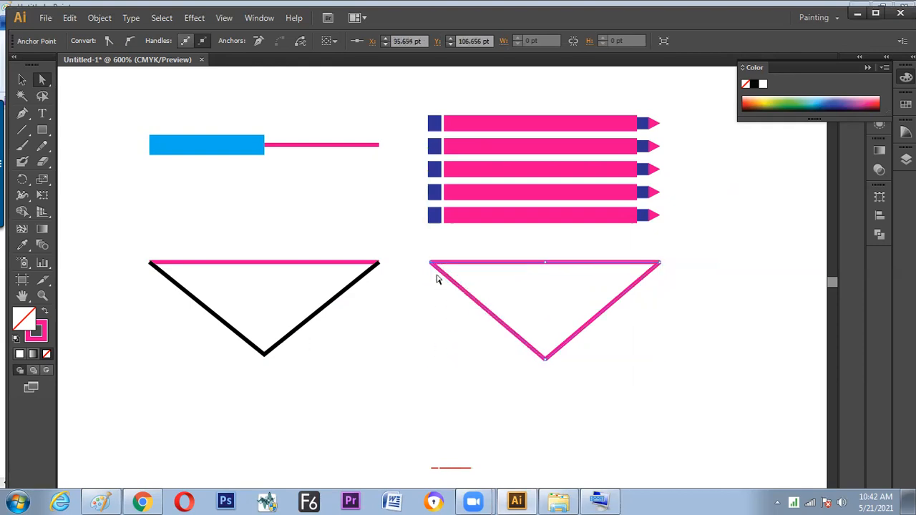
Switch to Paint, sketch two freehand strokes on the canvas and return to Illustrator
key(alt+Tab)
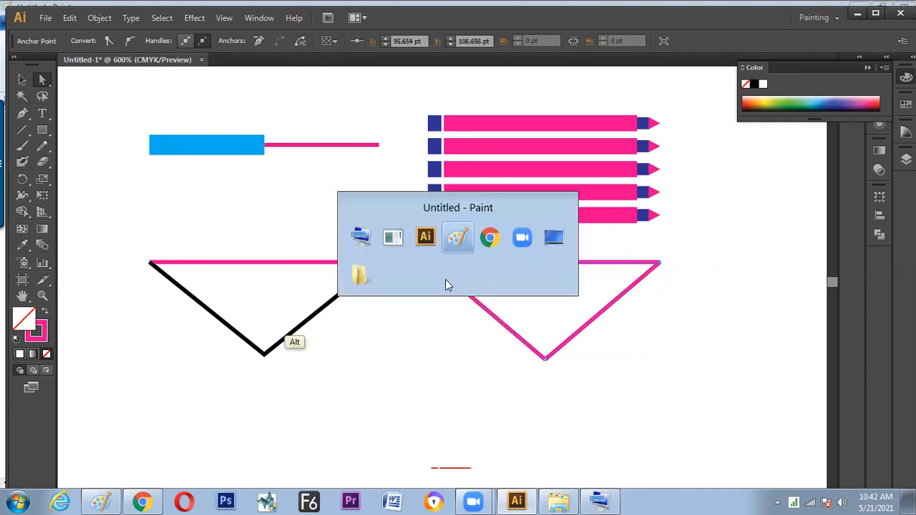
mouse_move(385, 379)
mouse_down()
mouse_move(431, 381)
mouse_move(378, 366)
mouse_move(374, 394)
mouse_move(392, 404)
mouse_move(471, 356)
mouse_move(472, 368)
mouse_move(502, 340)
mouse_move(561, 320)
mouse_up()
mouse_move(529, 310)
mouse_down()
mouse_move(557, 305)
mouse_move(562, 342)
mouse_up()
key(alt+Tab)
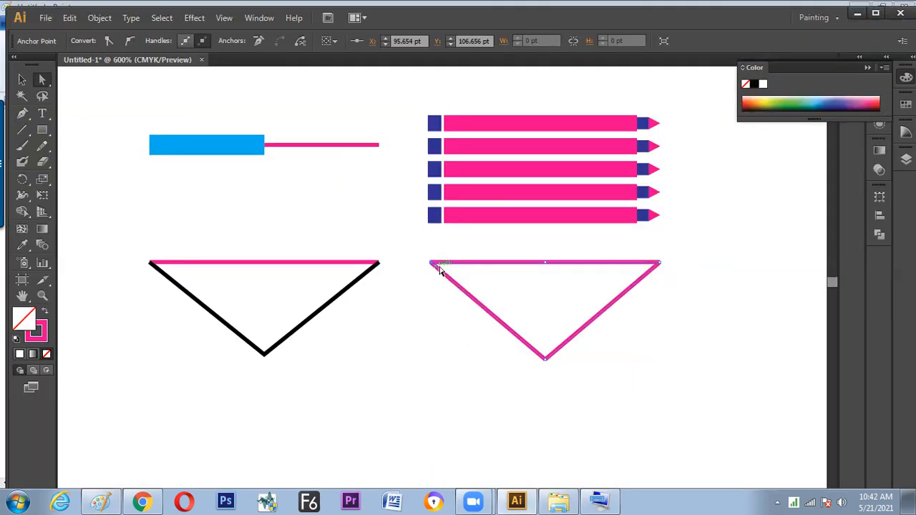
Select the overlapping end anchor points at the pink triangle's right corner and join them
click(417, 301)
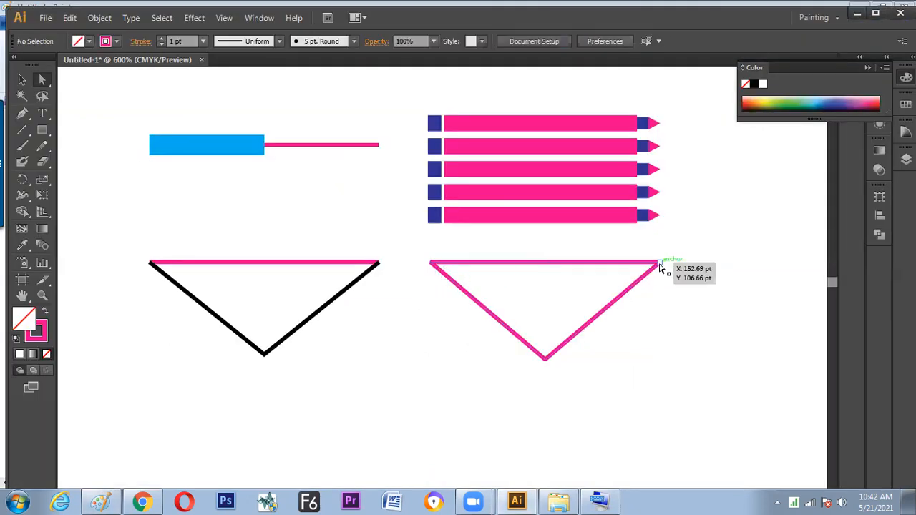
click(661, 268)
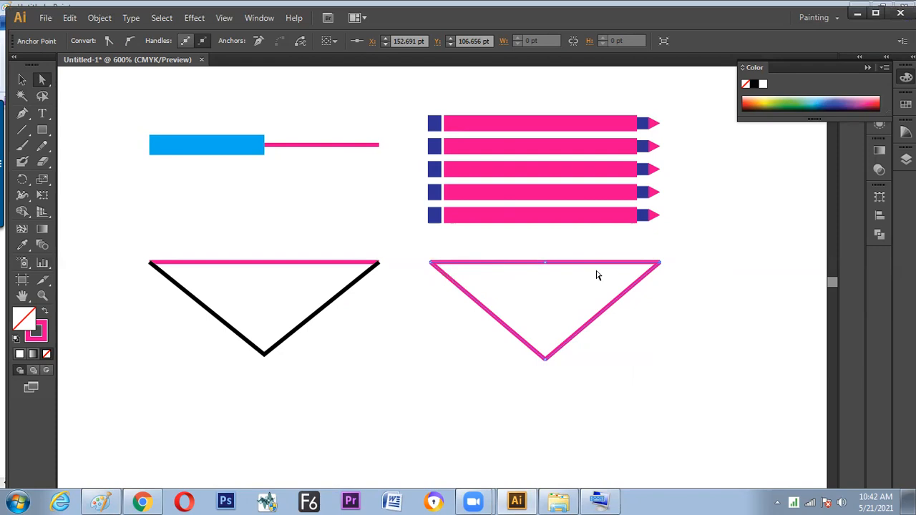
drag(646, 248, 681, 284)
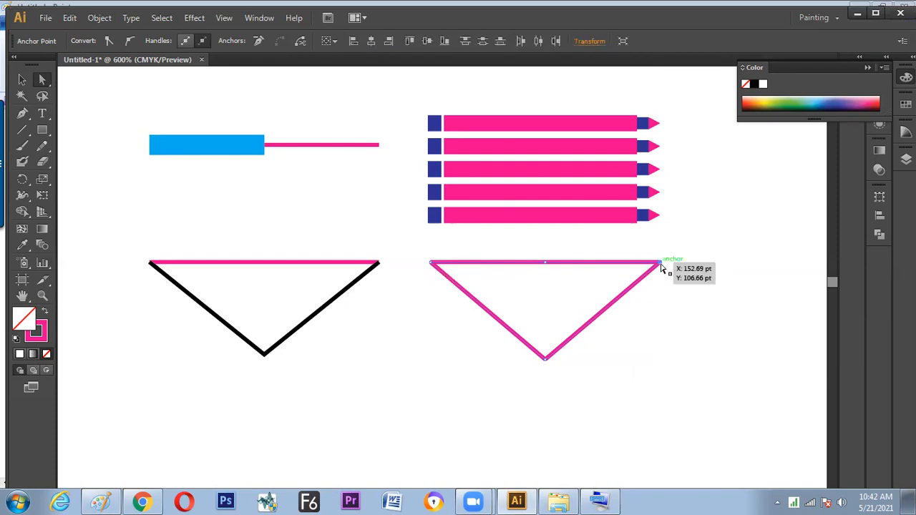
right_click(662, 268)
click(679, 363)
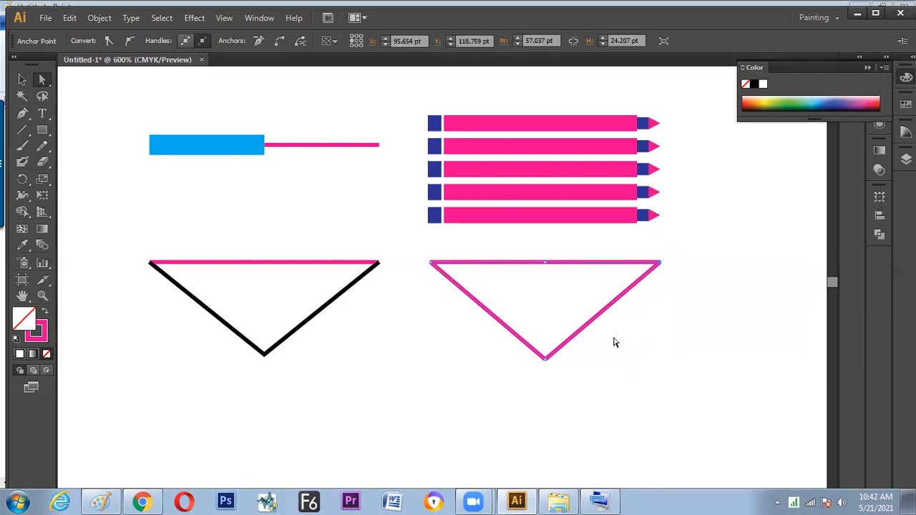
Select the joined pink triangle, undo a trial move of it, fill it with light blue and deselect it
key(v)
click(573, 326)
click(574, 336)
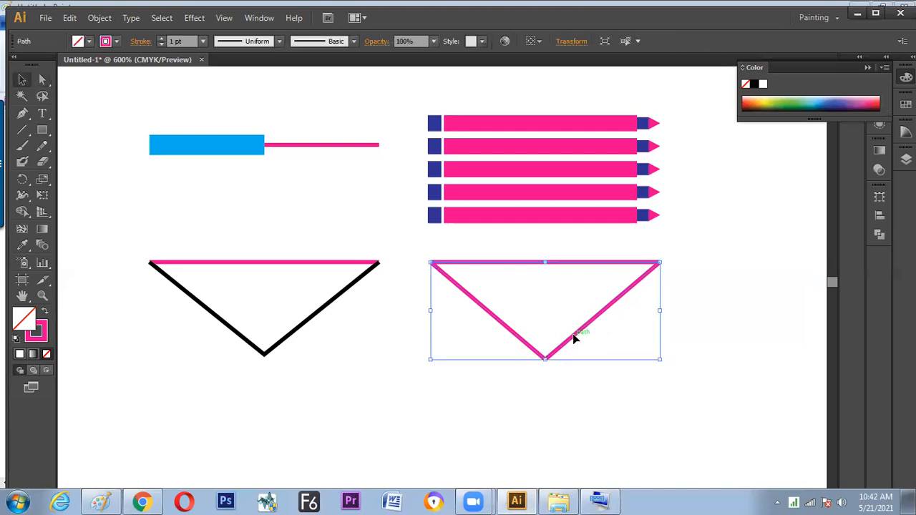
drag(573, 335, 562, 367)
key(ctrl+z)
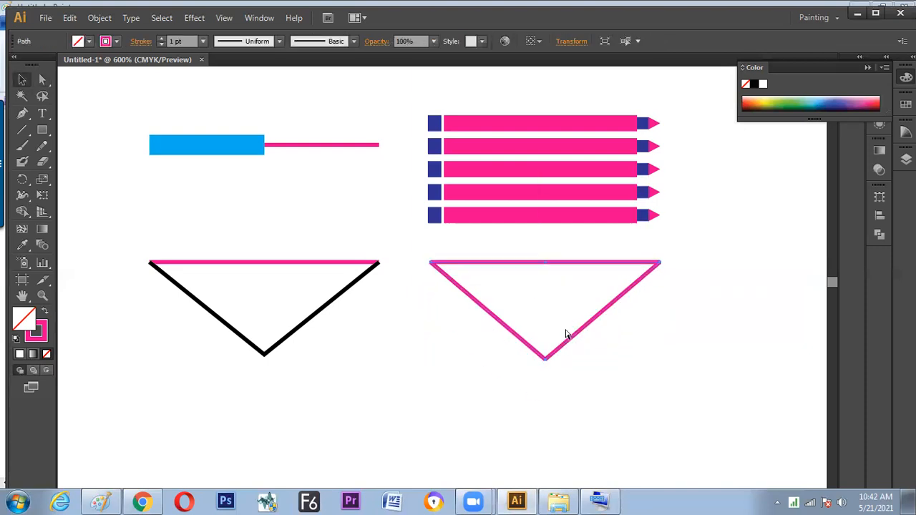
click(89, 41)
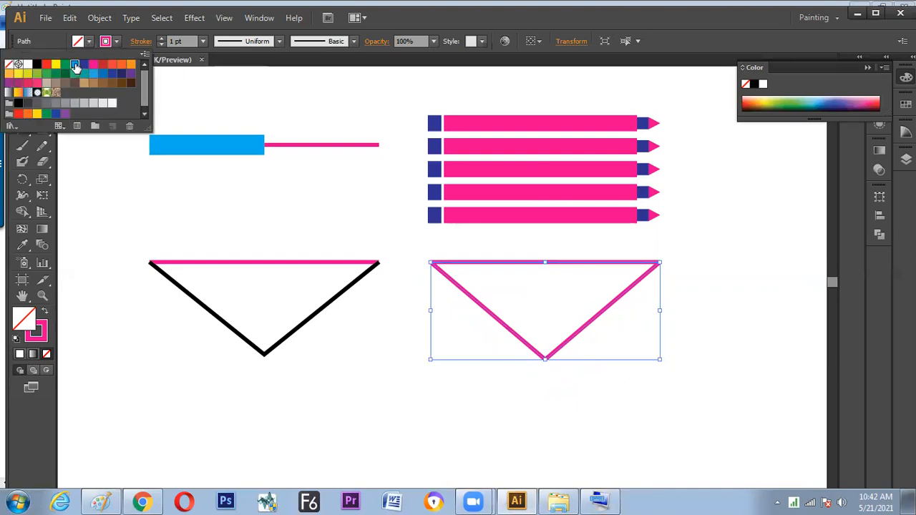
click(76, 67)
click(436, 386)
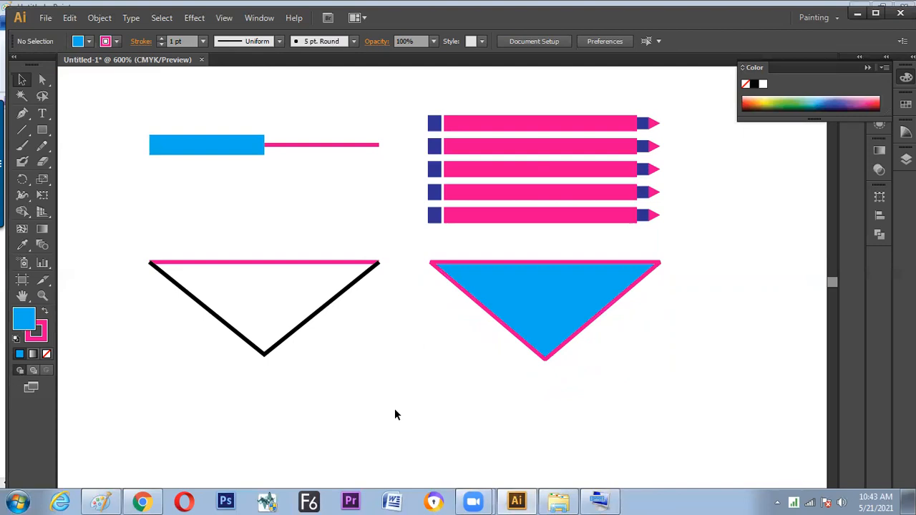
Duplicate the pink top line of the black-sided triangle into the empty area below and between the two triangles
key(alt+v)
click(223, 248)
drag(252, 262, 394, 418)
drag(416, 387, 433, 358)
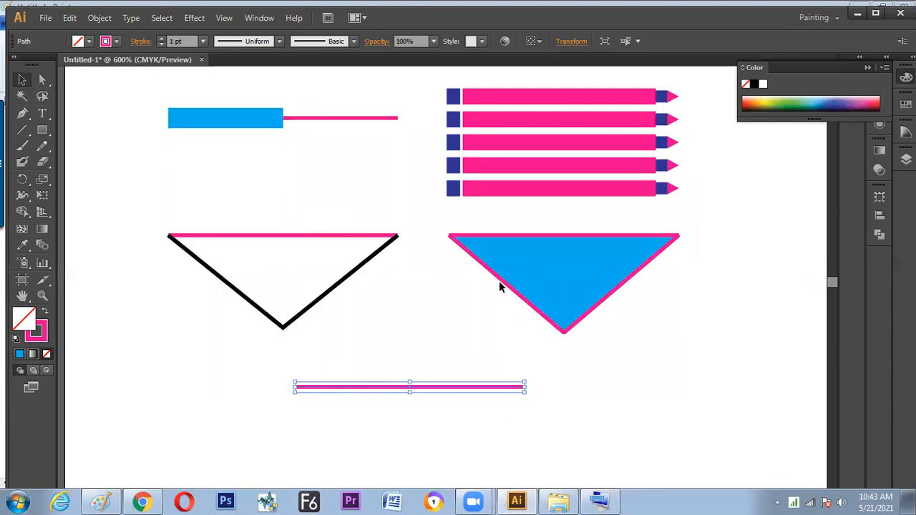
drag(404, 363, 428, 308)
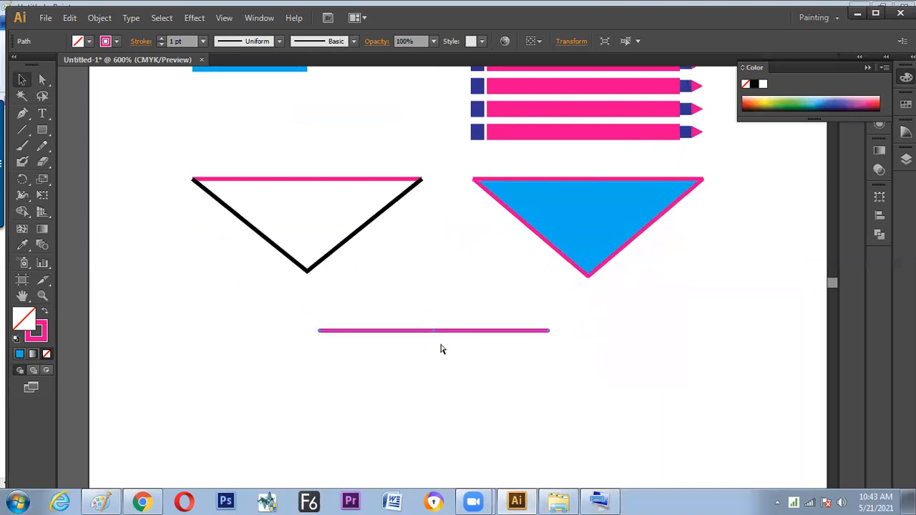
Pull the duplicated pink line's middle anchor down into a V and convert it to a smooth point, undoing one further trial move
click(437, 333)
drag(437, 334, 435, 417)
scroll(473, 413, down, 2)
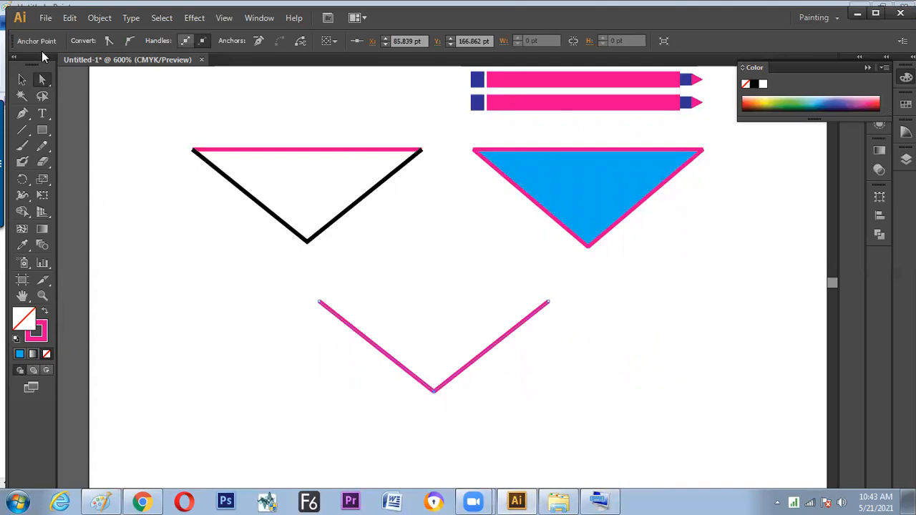
click(129, 43)
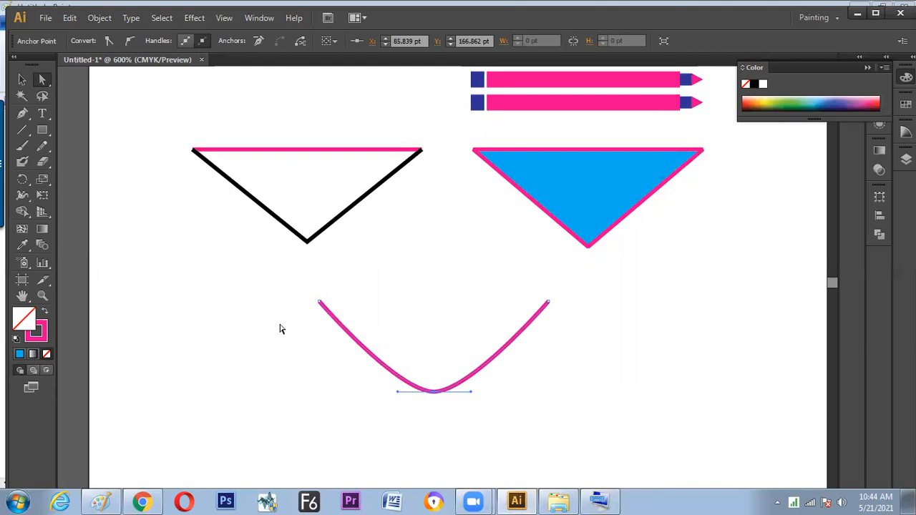
drag(434, 393, 435, 406)
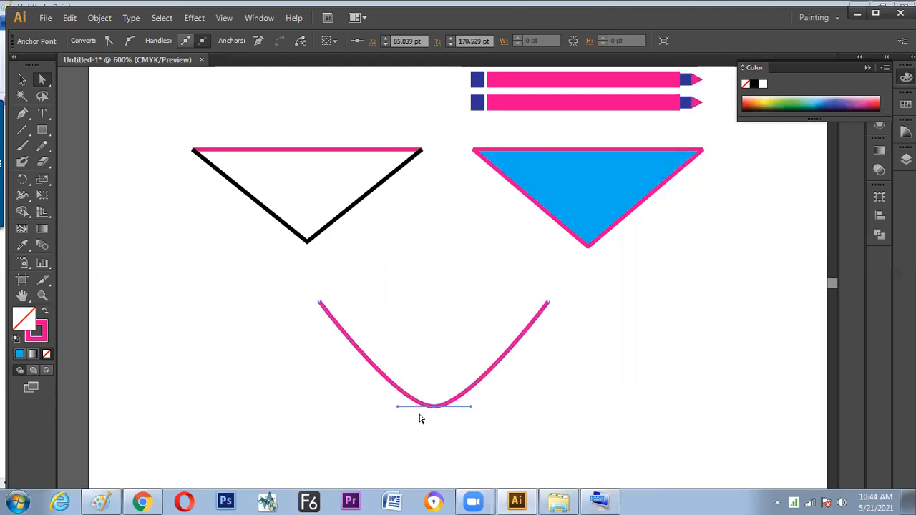
key(ctrl+z)
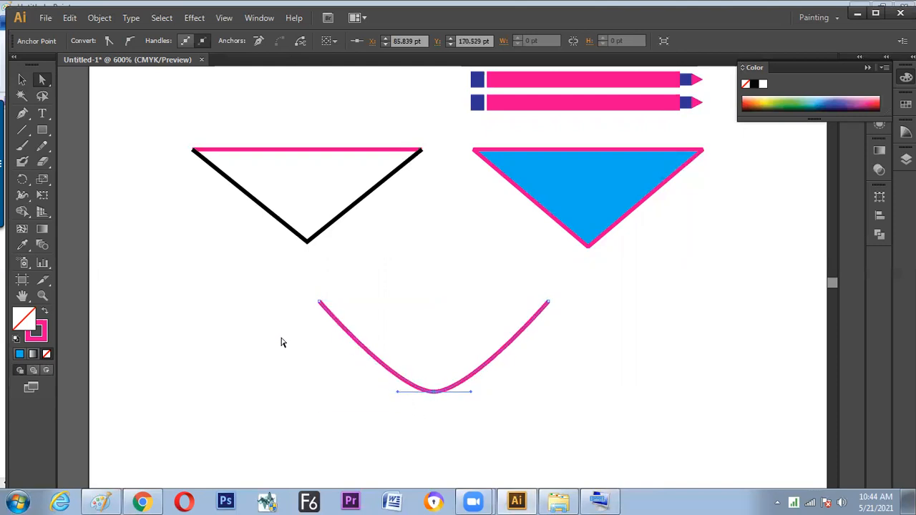
click(21, 79)
Switch to Paint, sketch two slanted lines with end dots and an open arc below the join note, and return to Illustrator
key(alt+Tab)
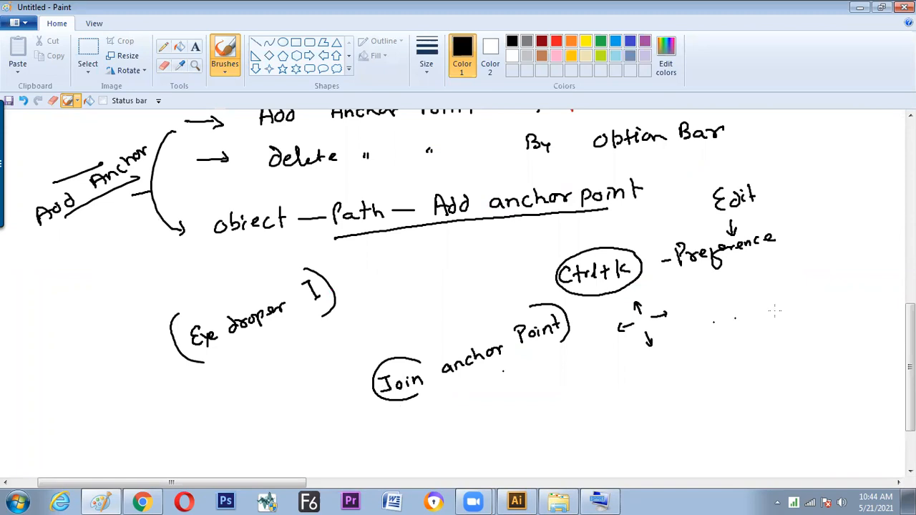
scroll(869, 358, down, 3)
drag(280, 389, 338, 339)
mouse_move(437, 366)
mouse_down()
mouse_move(384, 334)
mouse_move(334, 337)
mouse_up()
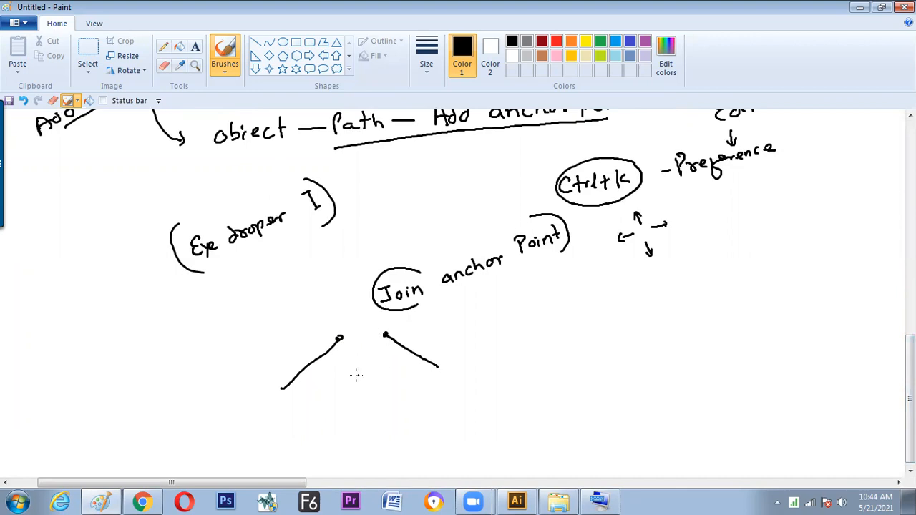
drag(456, 341, 497, 325)
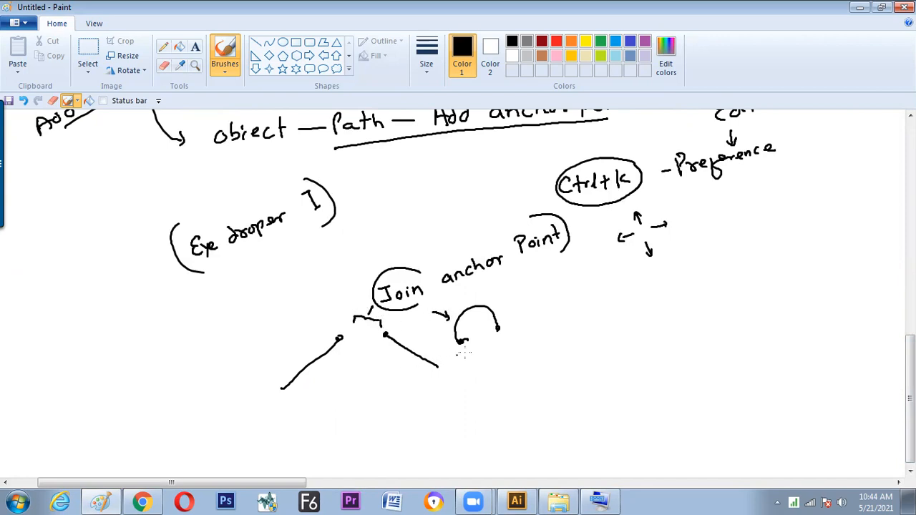
key(alt+Tab)
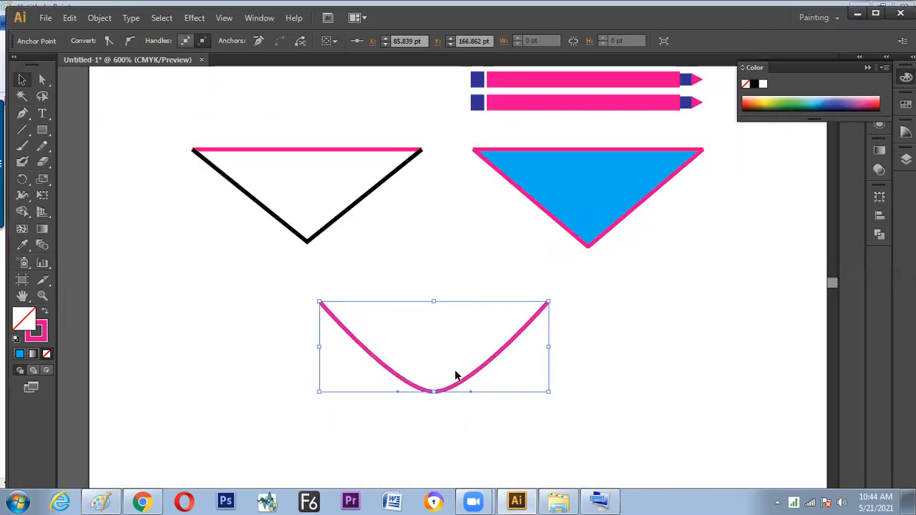
Try to join the curve's open ends while only its middle anchor point is selected, and dismiss the alert
right_click(456, 375)
click(486, 249)
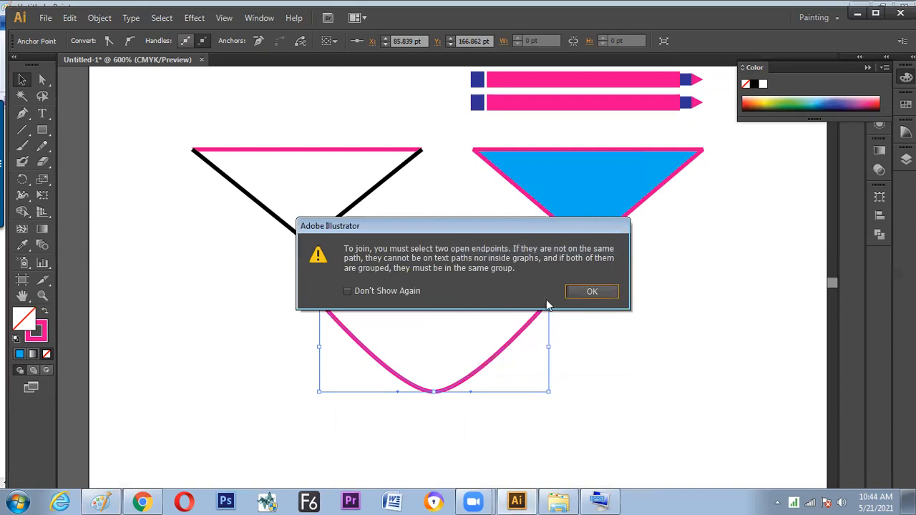
click(592, 292)
Reselect the whole pink curve, join its open ends, and move the closed shape below the blue triangle
click(565, 331)
click(516, 345)
right_click(516, 345)
click(545, 217)
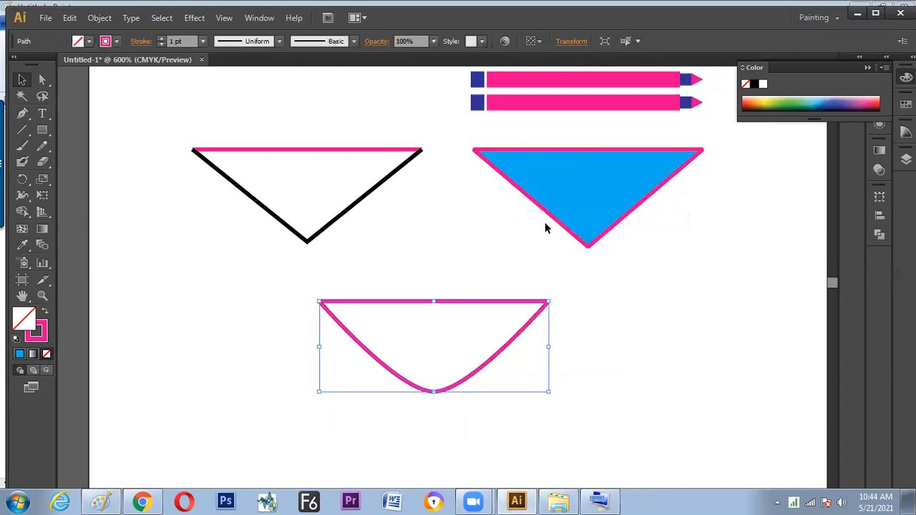
click(591, 338)
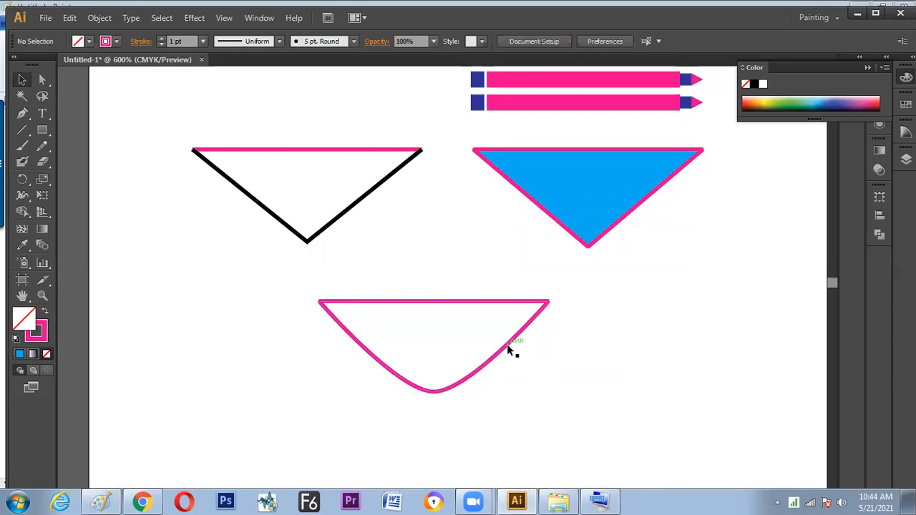
drag(499, 358, 642, 363)
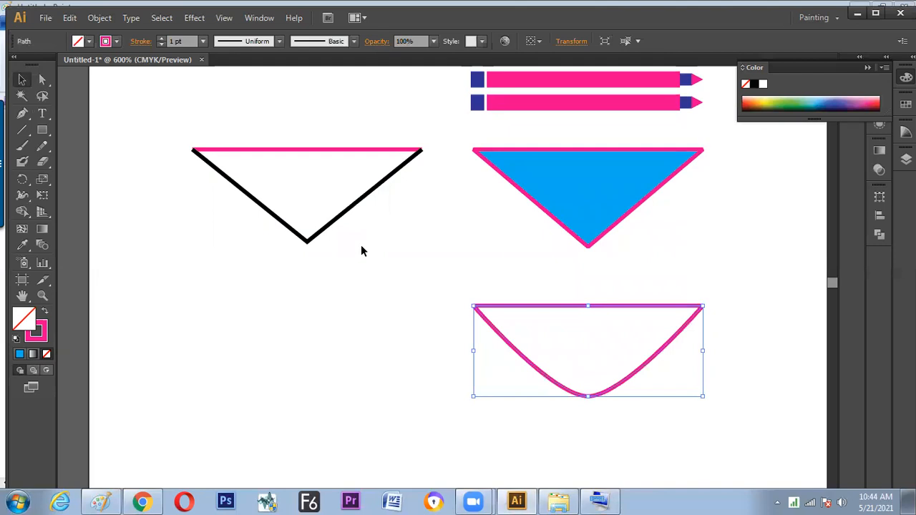
Duplicate the pink top line of the black-sided triangle into the empty area below that triangle
click(313, 151)
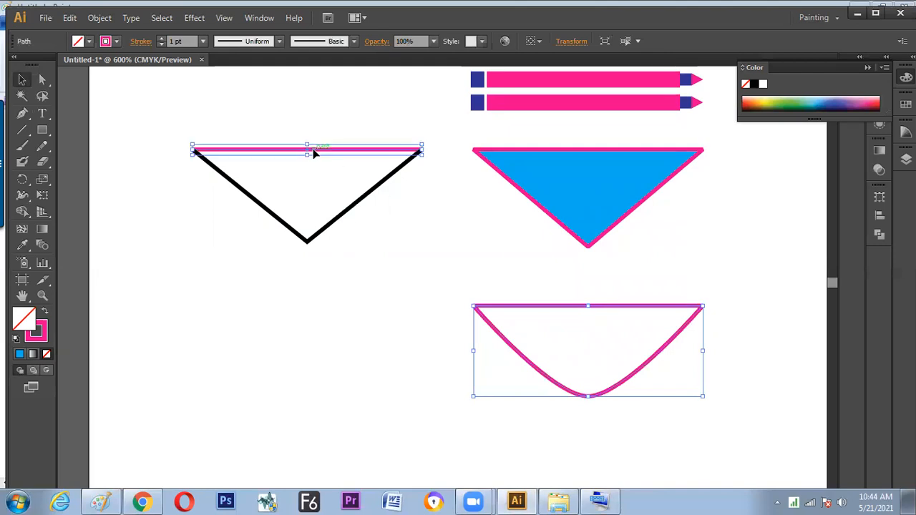
drag(311, 153, 322, 334)
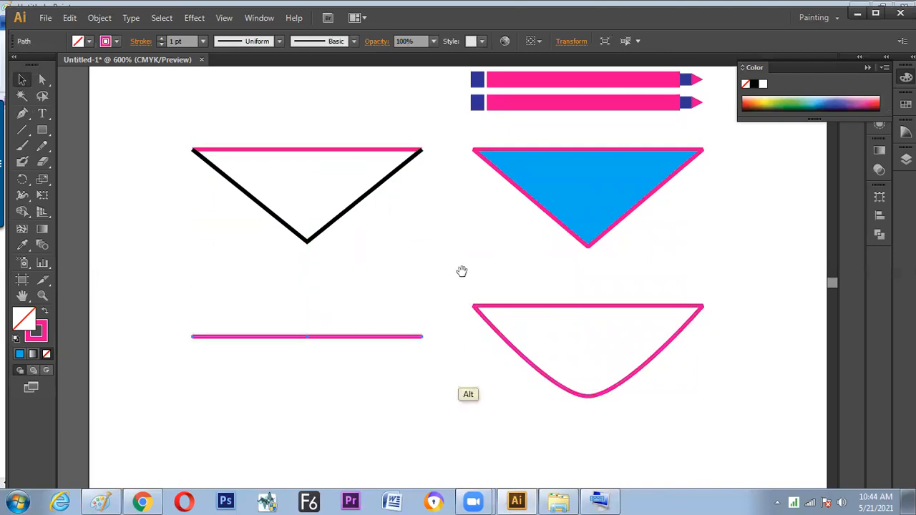
drag(462, 270, 471, 350)
drag(460, 303, 475, 315)
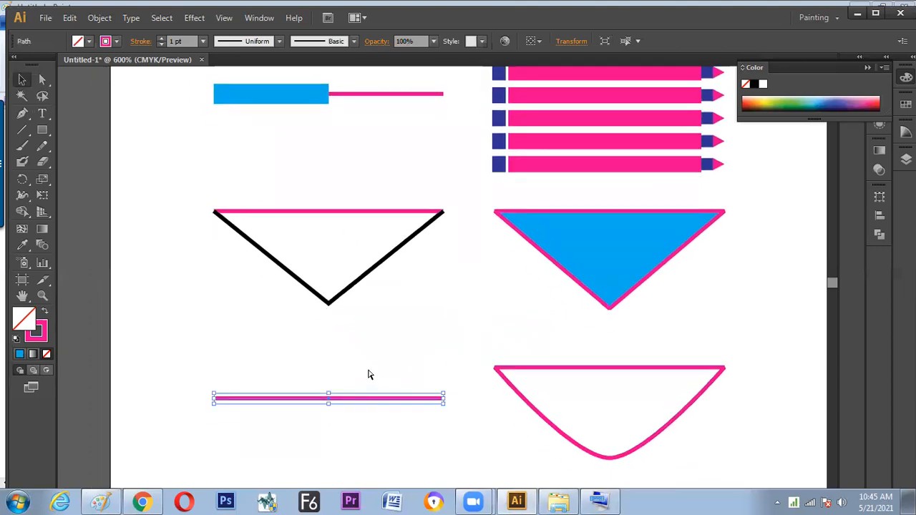
Apply Add Anchor Points twice to the duplicated pink line below the black-sided triangle
key(ctrl+plus)
drag(341, 397, 405, 326)
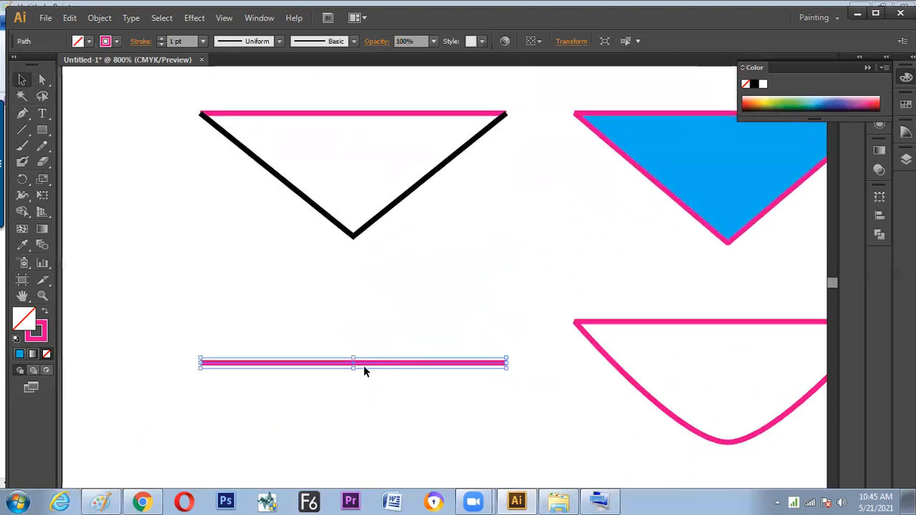
click(102, 18)
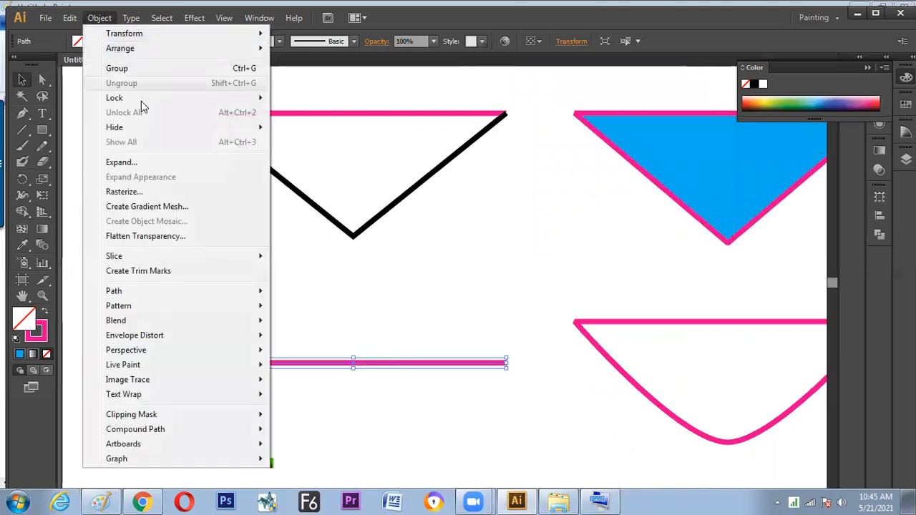
mouse_move(164, 294)
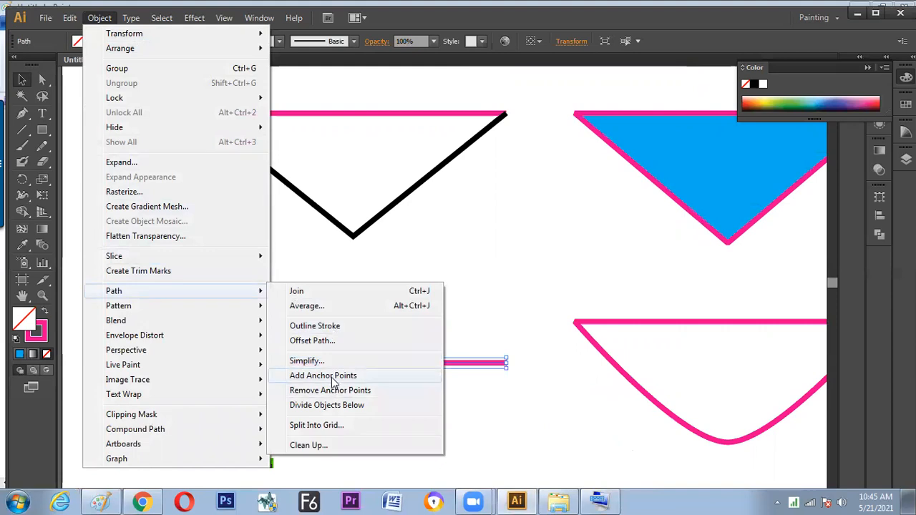
click(333, 377)
click(99, 18)
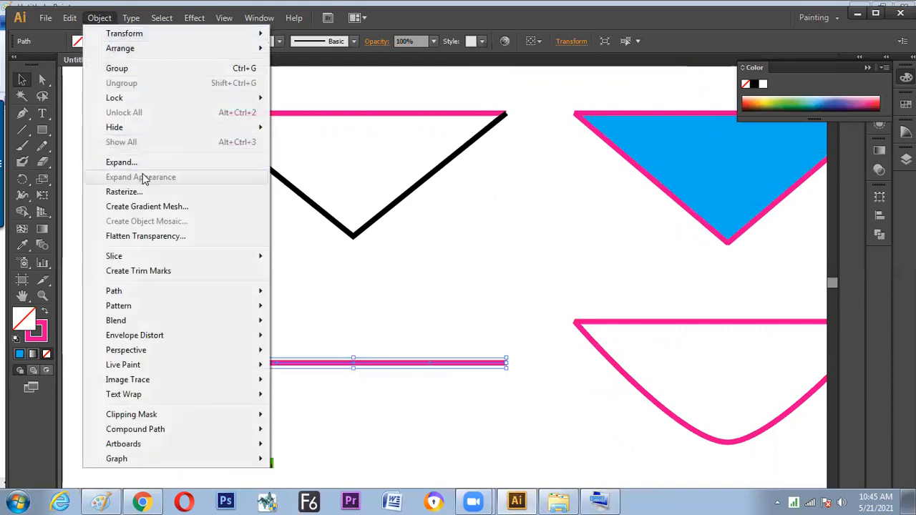
mouse_move(133, 292)
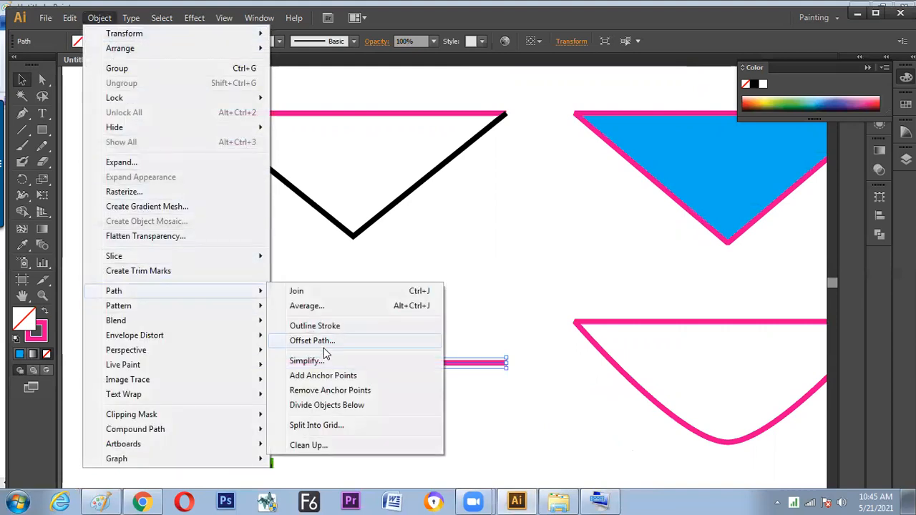
click(324, 377)
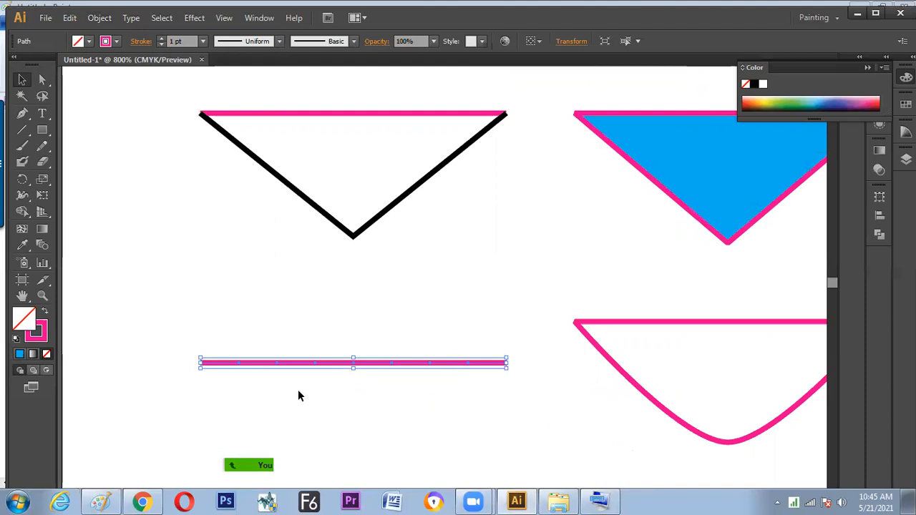
Select every second anchor point along the pink line and raise them together to form an even zigzag
click(43, 80)
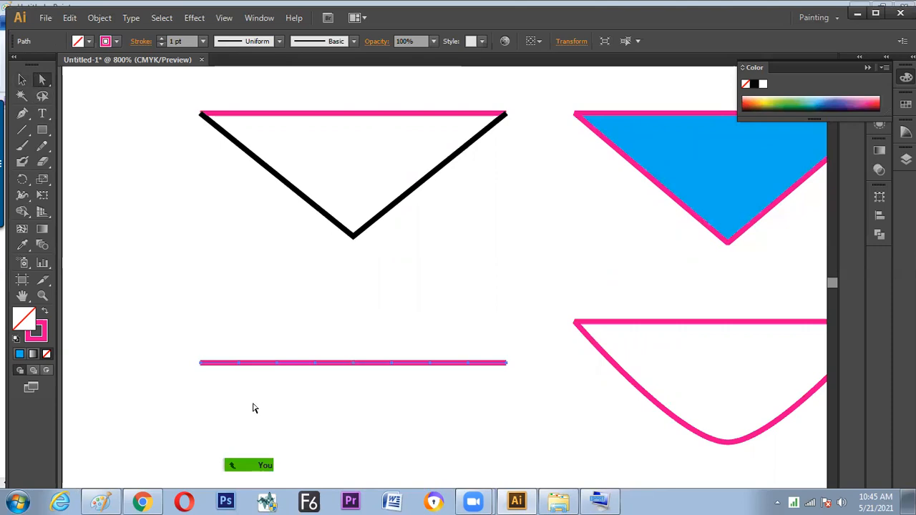
drag(230, 342, 248, 383)
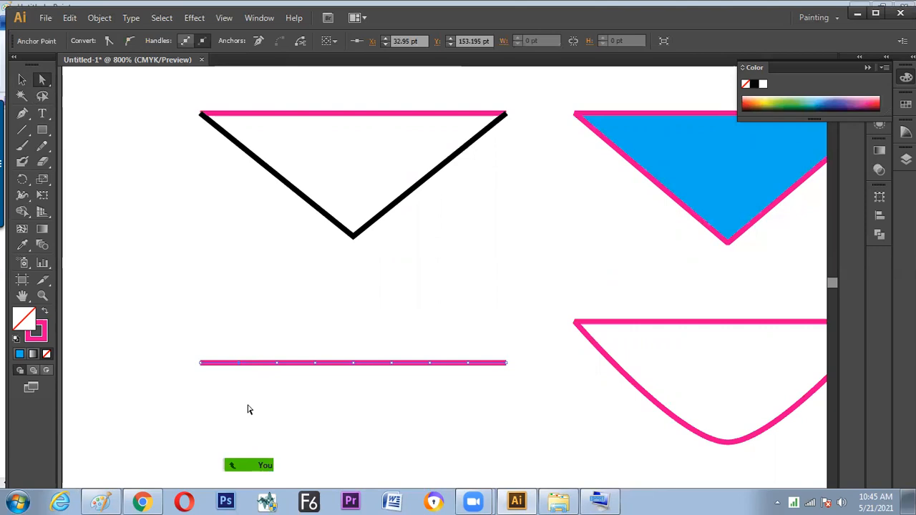
key(shift)
drag(307, 339, 328, 379)
drag(385, 333, 400, 371)
drag(462, 341, 474, 369)
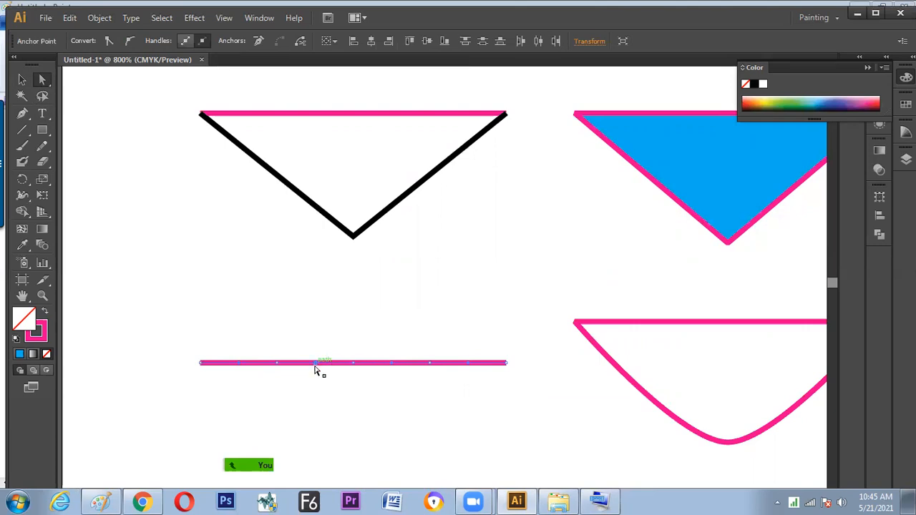
drag(317, 366, 313, 344)
key(shift)
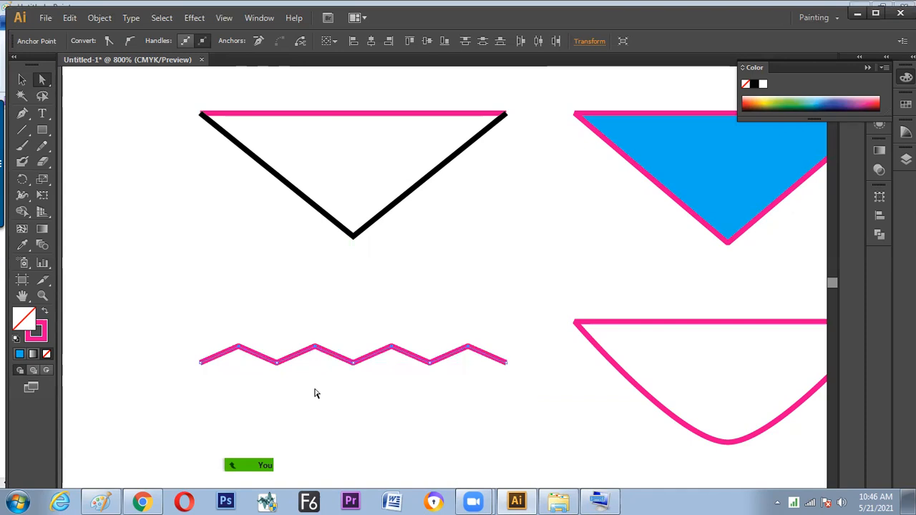
Move the pink zigzag up closer to the black-sided triangle and place a copy of it below
key(v)
click(318, 390)
drag(330, 356, 332, 376)
key(alt)
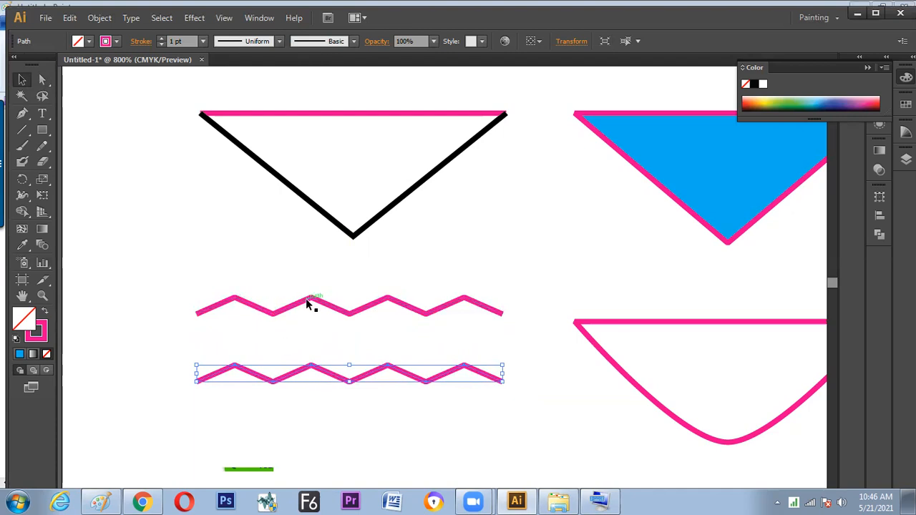
Select the lower zigzag's anchor points, convert them to smooth points to make a wavy line, and deselect it
key(a)
drag(222, 346, 478, 402)
drag(212, 346, 477, 401)
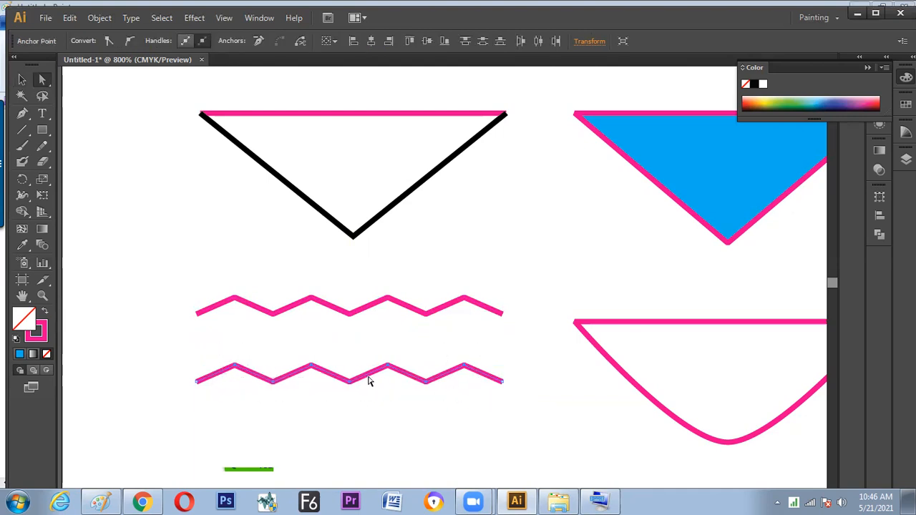
click(130, 40)
drag(185, 360, 221, 402)
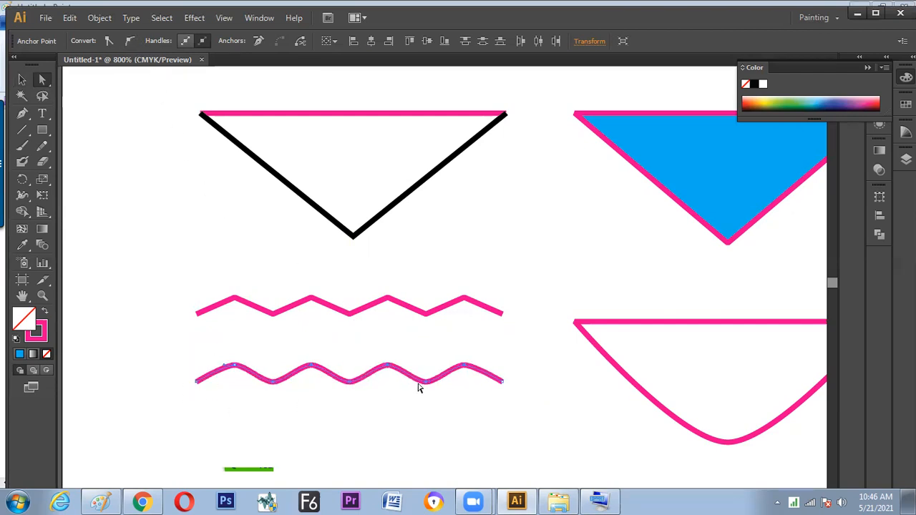
drag(501, 365, 513, 394)
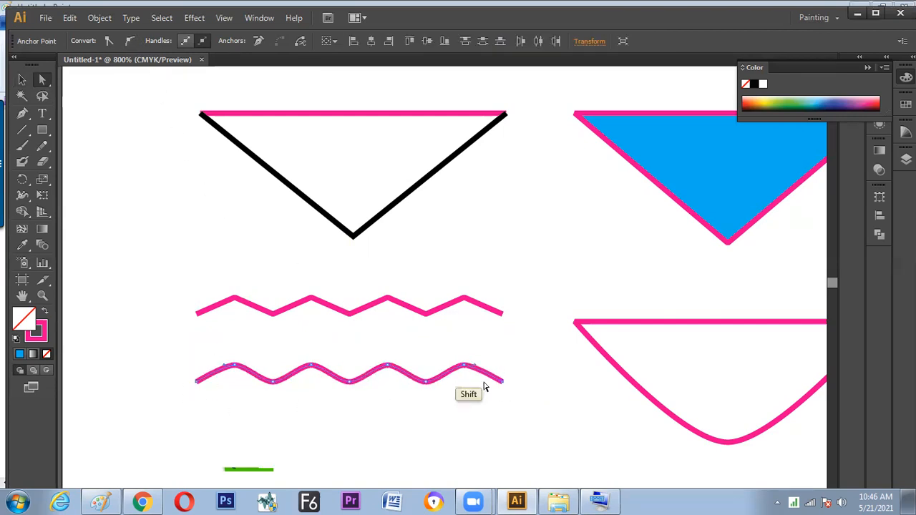
click(130, 41)
click(136, 283)
key(ctrl+z)
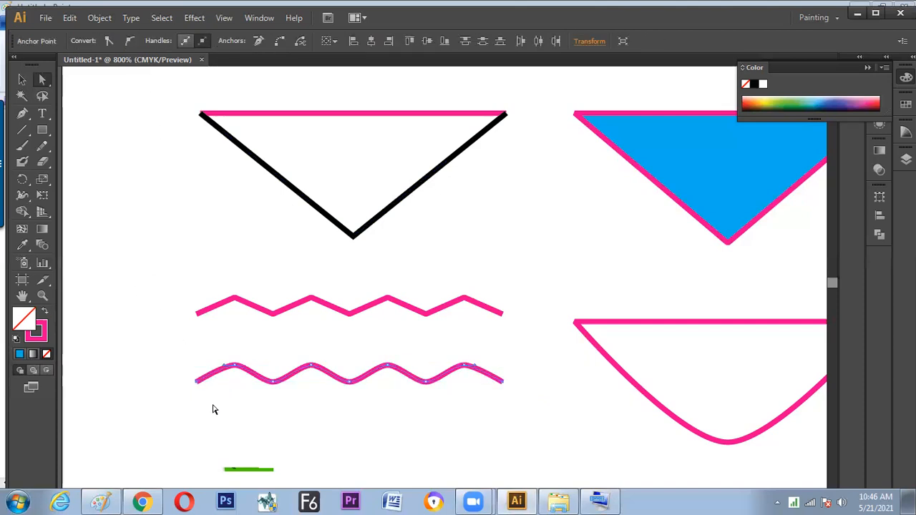
click(212, 411)
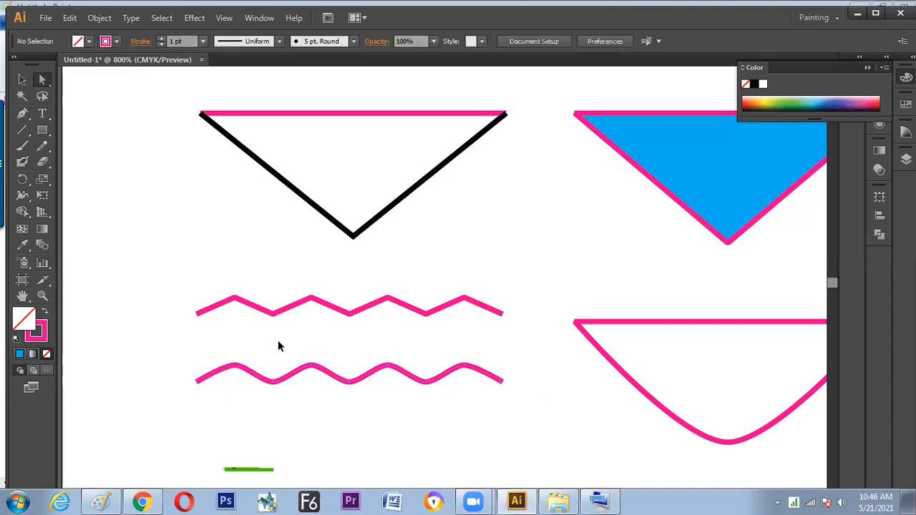
key(v)
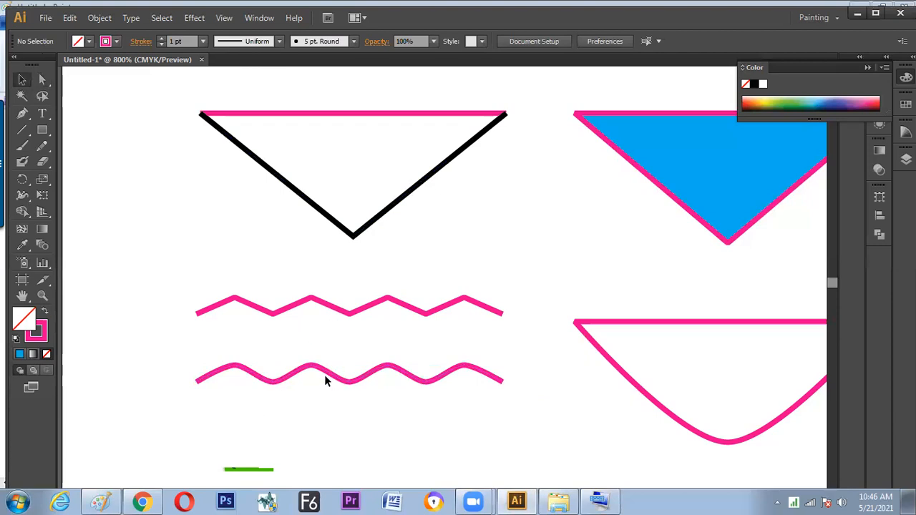
key(ctrl+minus)
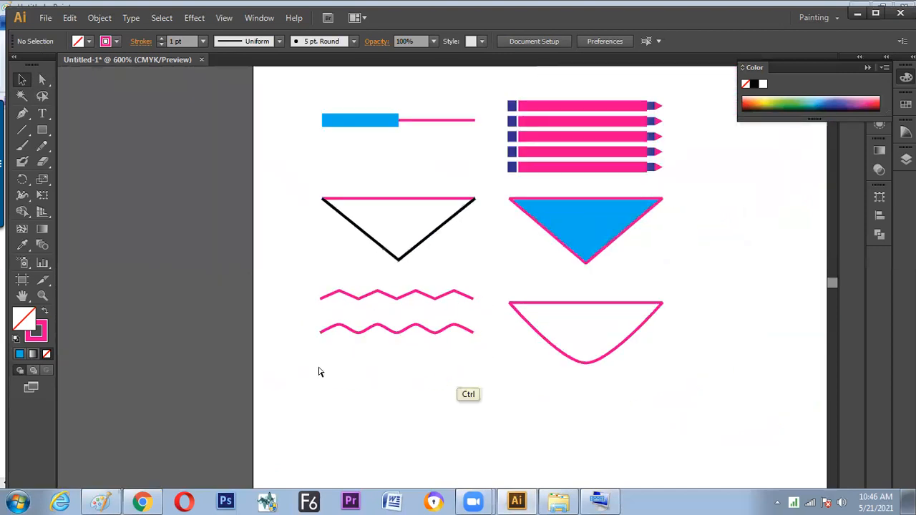
key(ctrl+minus)
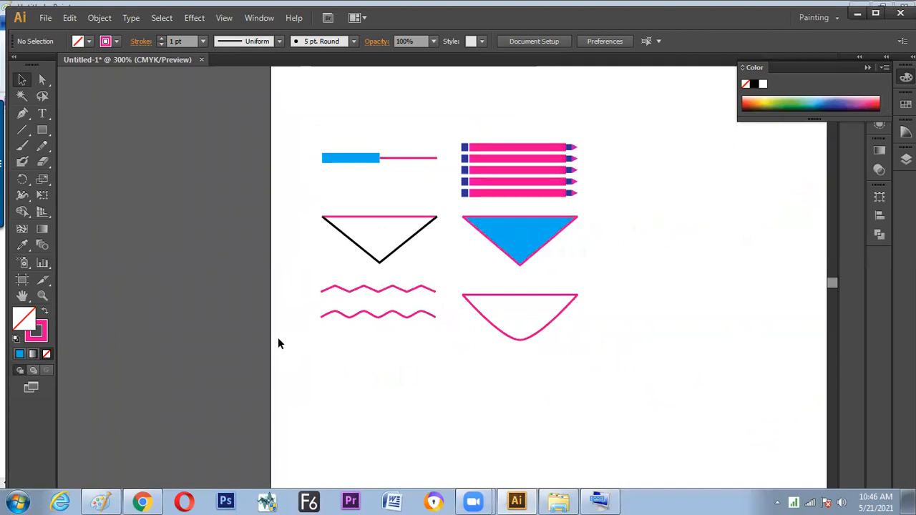
key(ctrl+plus)
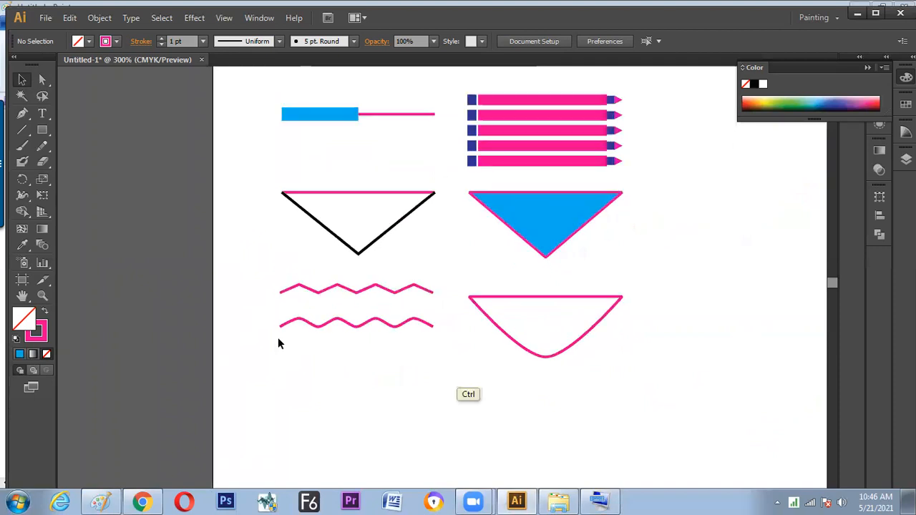
key(ctrl+plus)
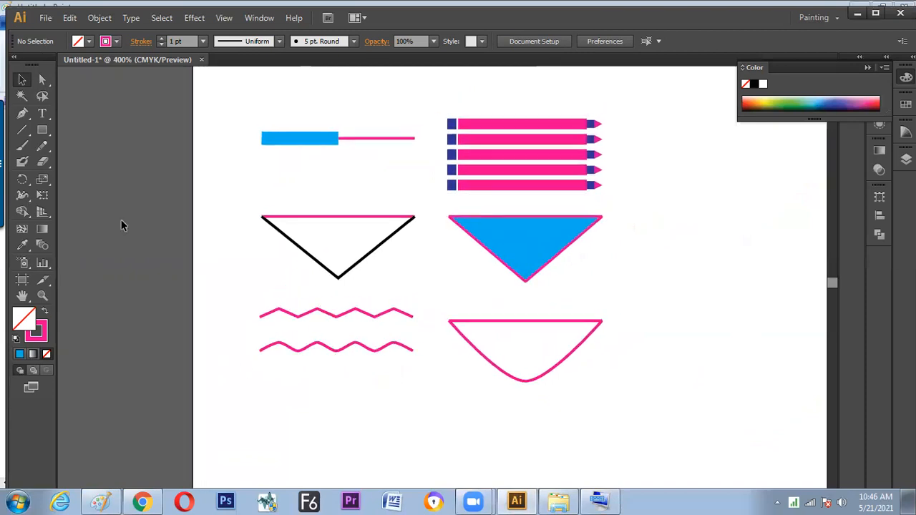
Place a copy of the black-sided triangle's pink line beyond the blue triangle, and add a second copy straight below it
click(329, 215)
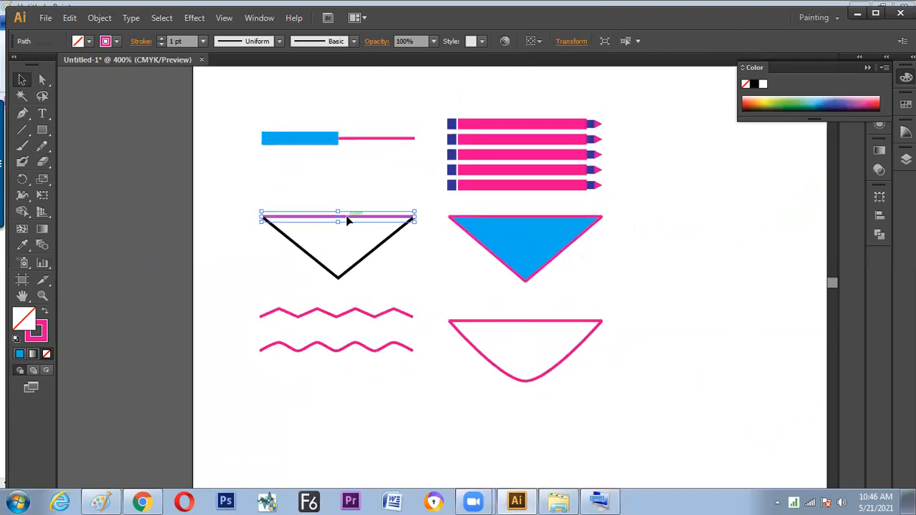
drag(348, 218, 726, 321)
drag(663, 330, 620, 314)
click(601, 330)
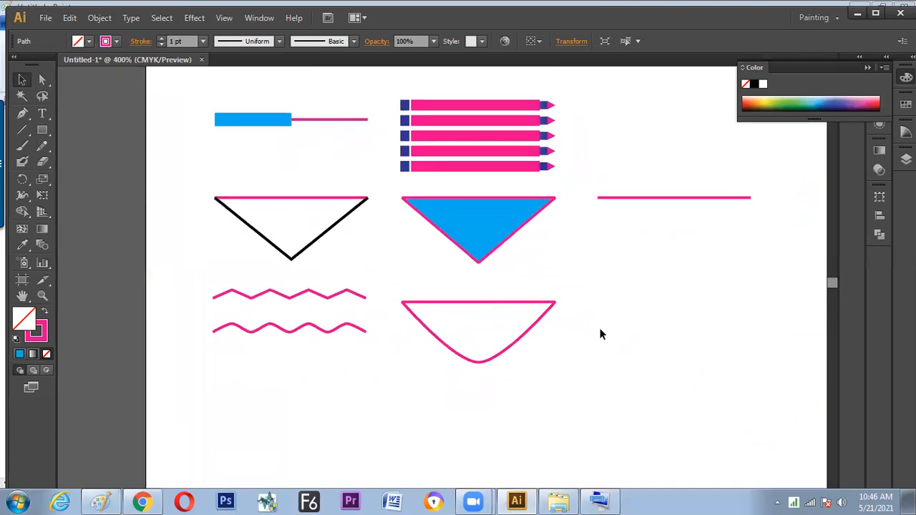
drag(661, 197, 659, 303)
click(640, 367)
Join both ends of the two parallel pink lines into a closed rectangle and move it slightly up and to the right
drag(642, 176, 640, 328)
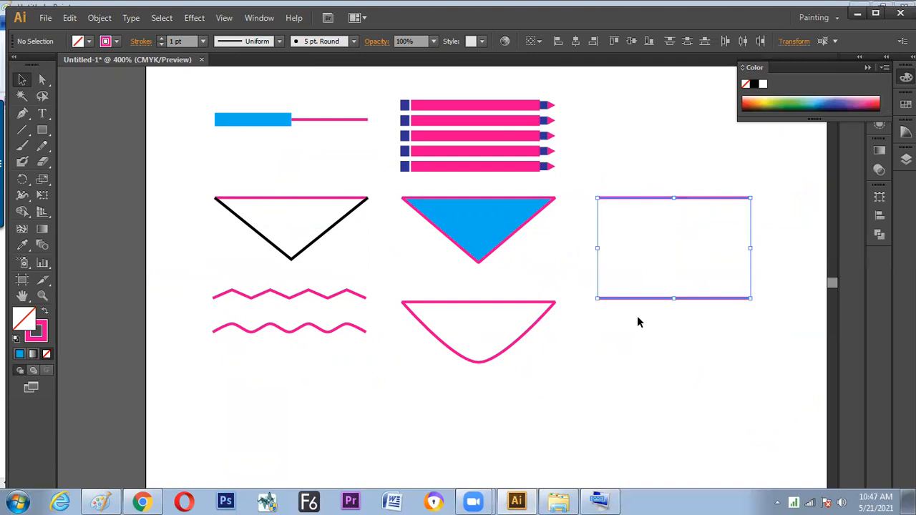
right_click(644, 298)
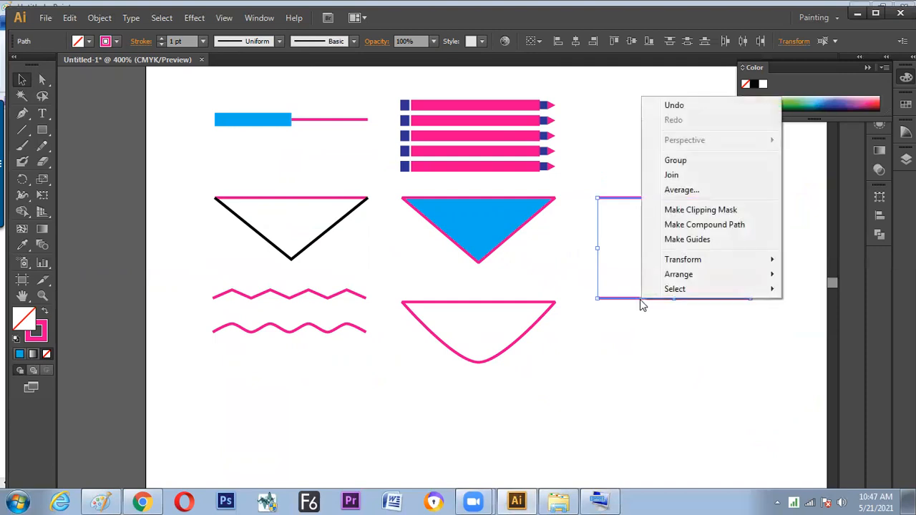
click(670, 177)
right_click(651, 232)
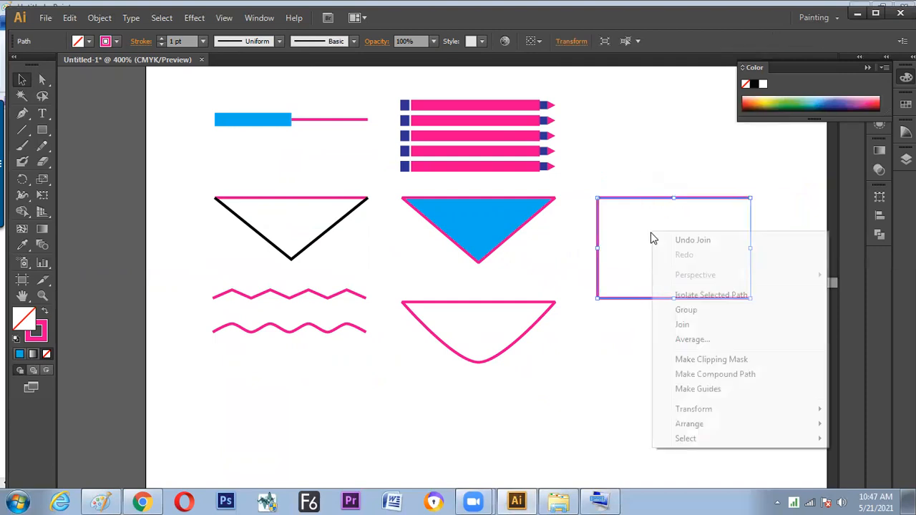
click(680, 325)
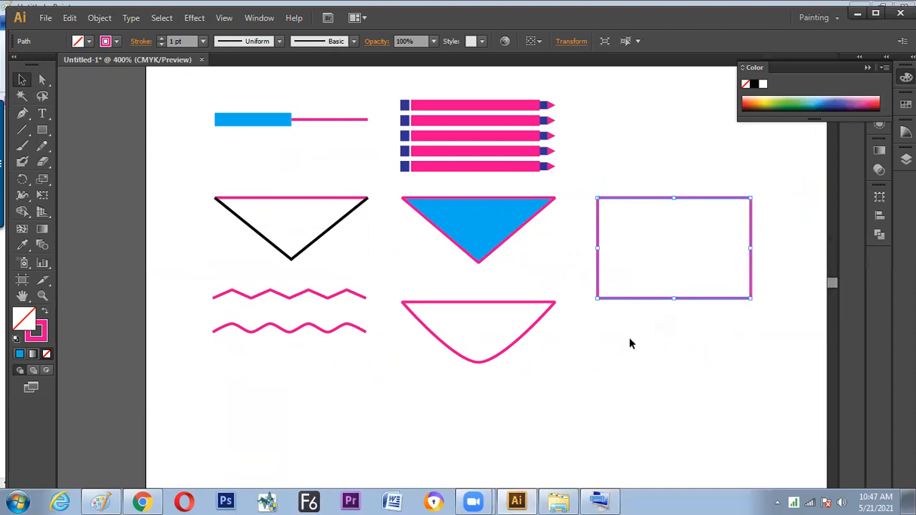
click(481, 396)
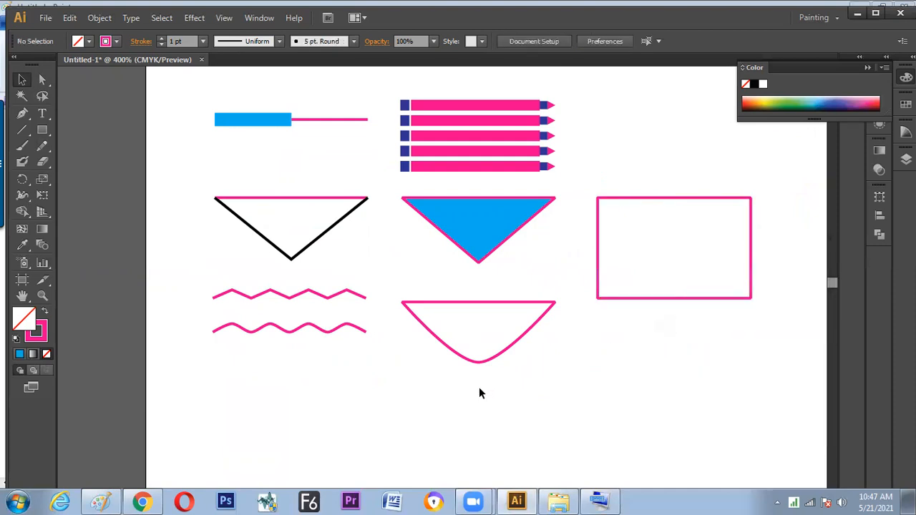
drag(676, 299, 693, 274)
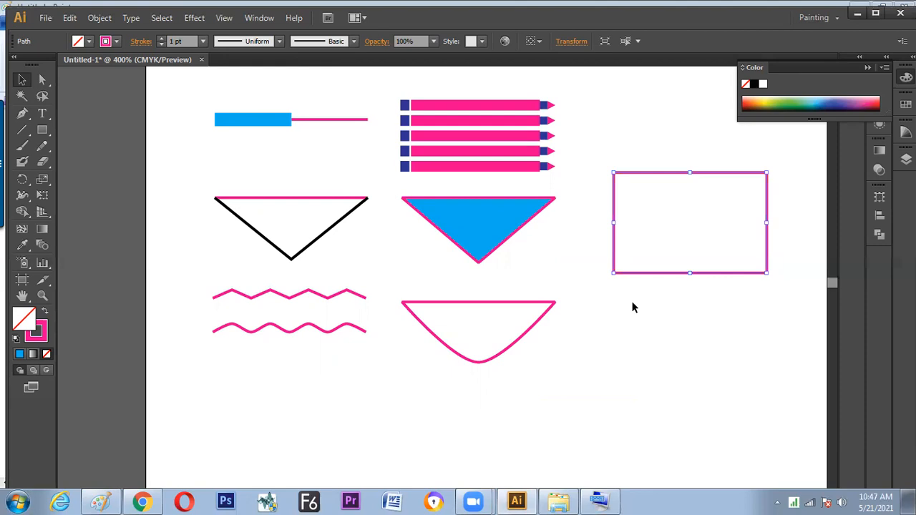
click(632, 307)
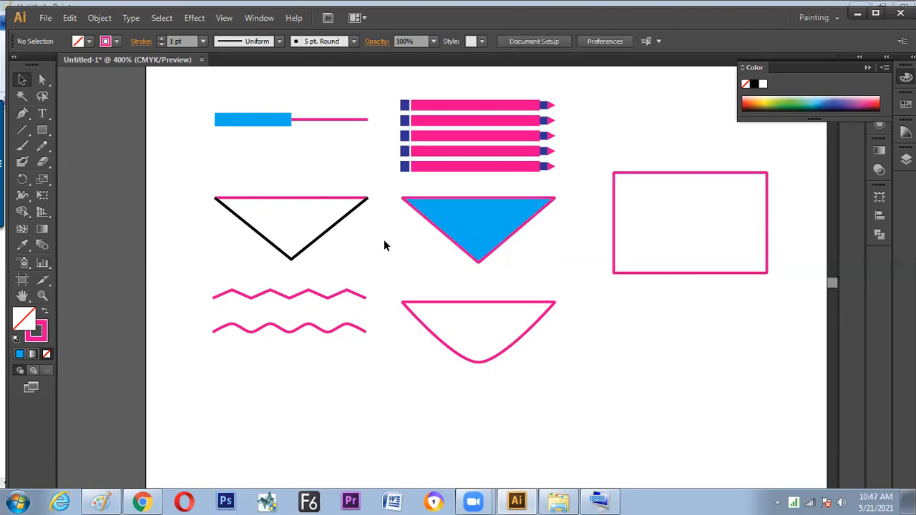
Copy the black-sided triangle's pink line to below the rectangle and place another copy beneath that one
click(296, 197)
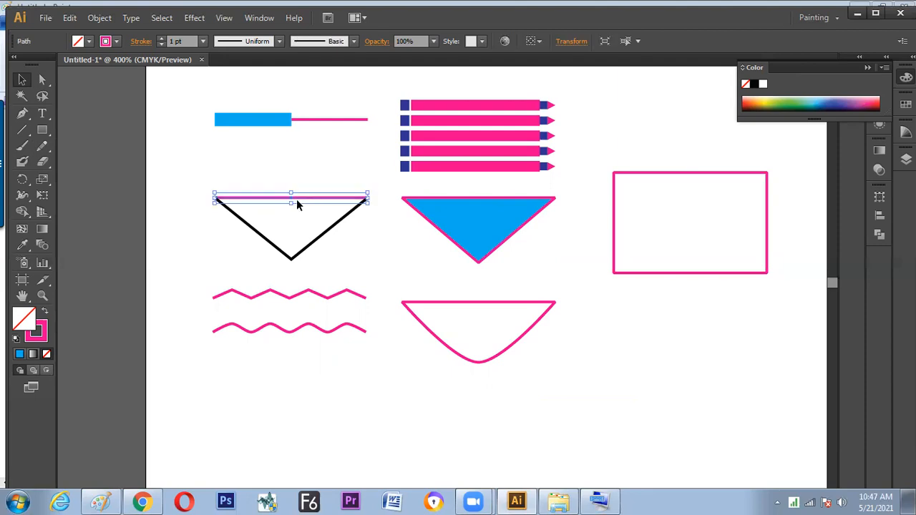
drag(296, 198, 697, 352)
drag(633, 370, 610, 221)
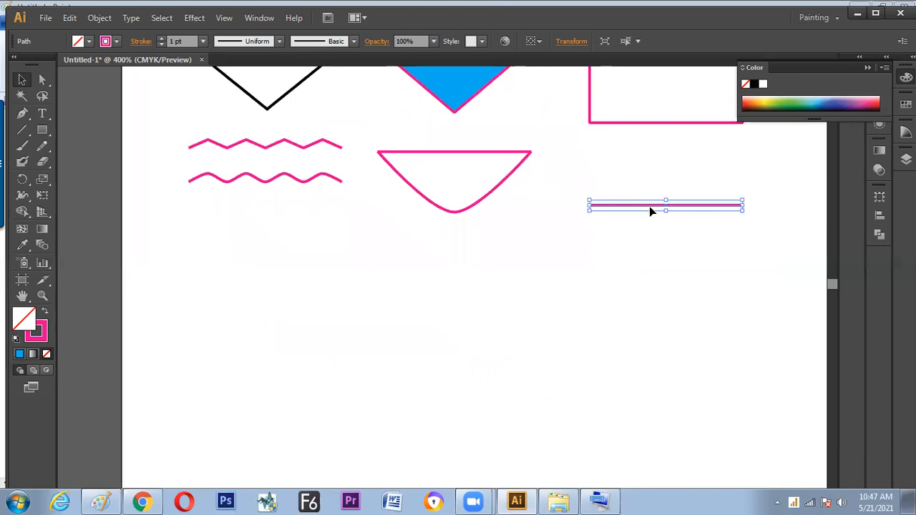
drag(652, 211, 654, 273)
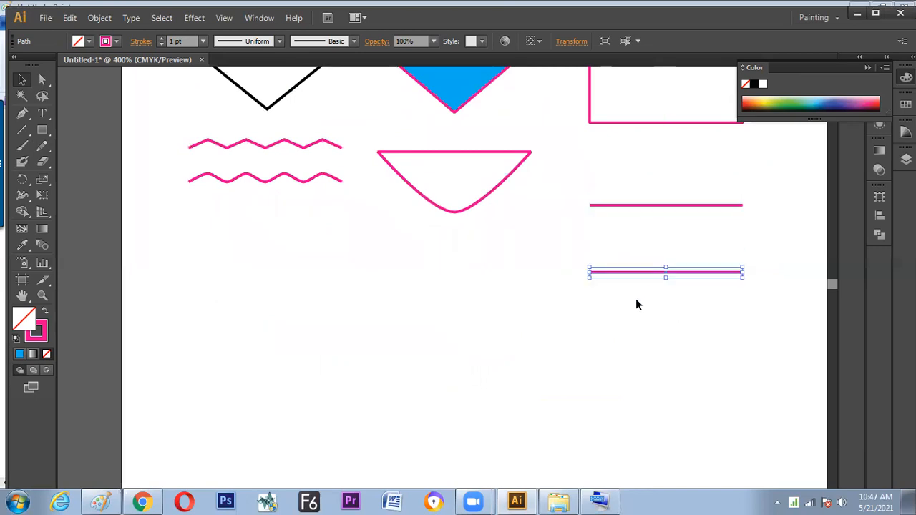
Rotate the lower line copy 90° and reposition both lines so their ends meet in an upper-left corner
click(571, 42)
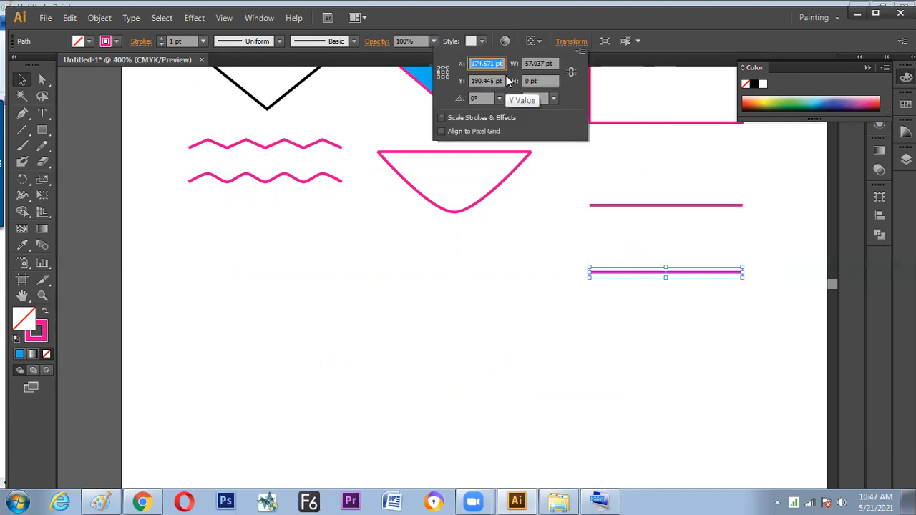
click(478, 99)
text(90)
key(Return)
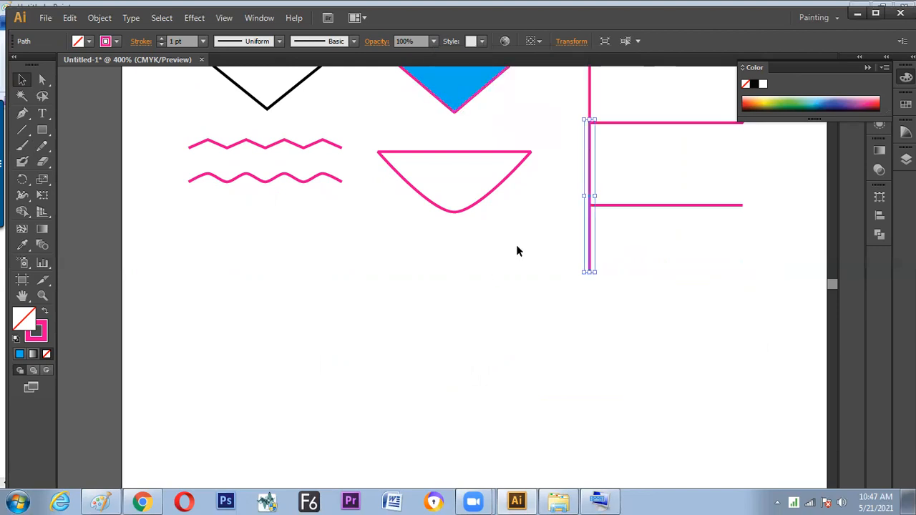
drag(591, 219, 593, 325)
click(644, 308)
drag(614, 205, 616, 229)
click(622, 285)
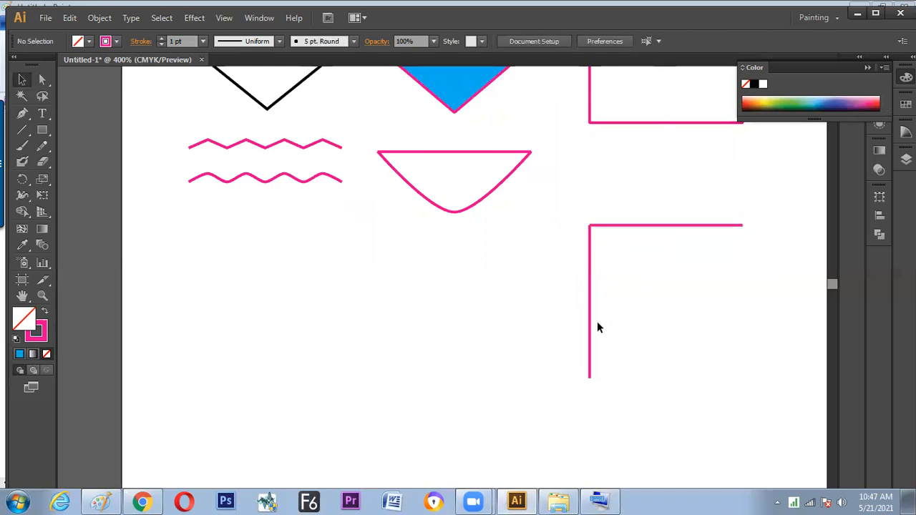
Copy the vertical line to the opposite side and the horizontal line to the bottom to complete a square outline
drag(591, 333, 743, 339)
click(662, 336)
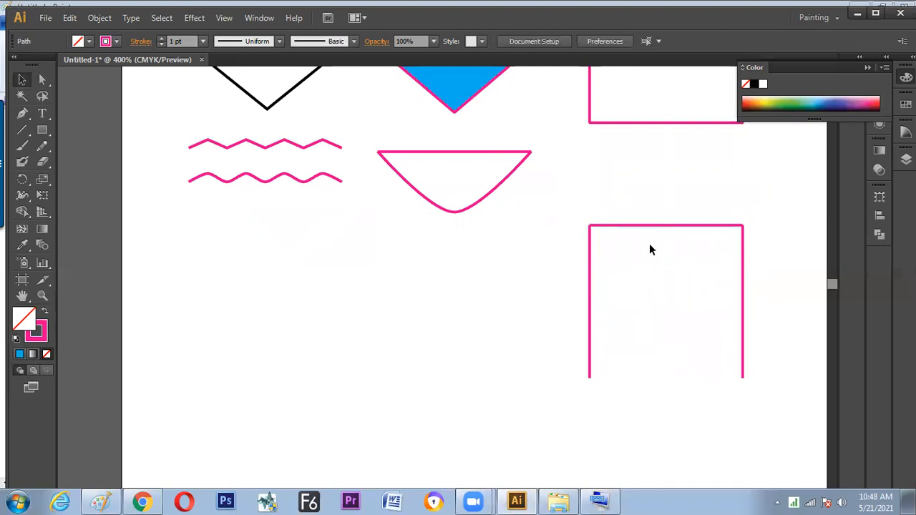
drag(656, 226, 654, 382)
click(586, 391)
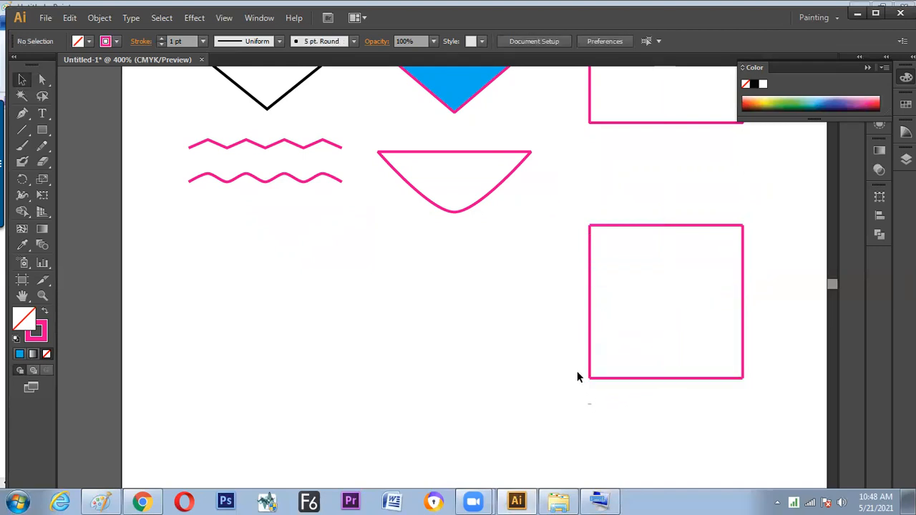
Select the square's four lines, join them repeatedly into one closed path, and deselect it
drag(585, 213, 613, 263)
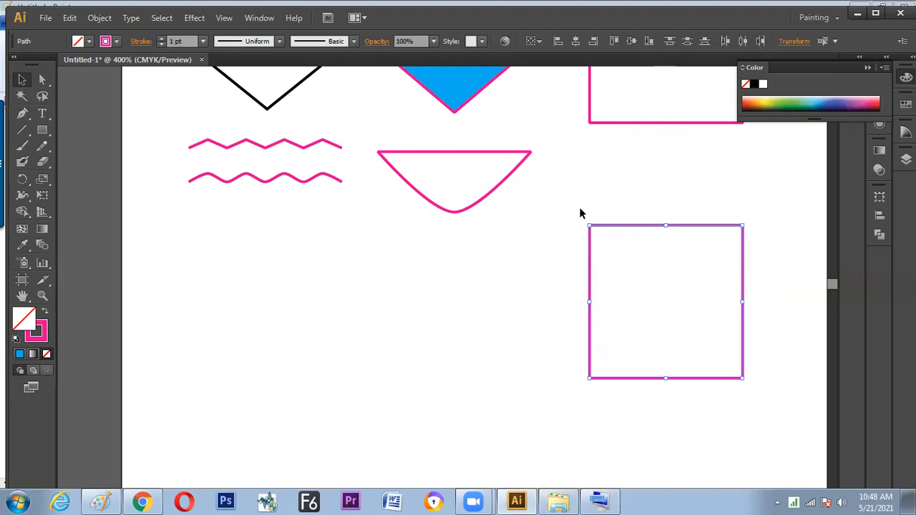
right_click(600, 244)
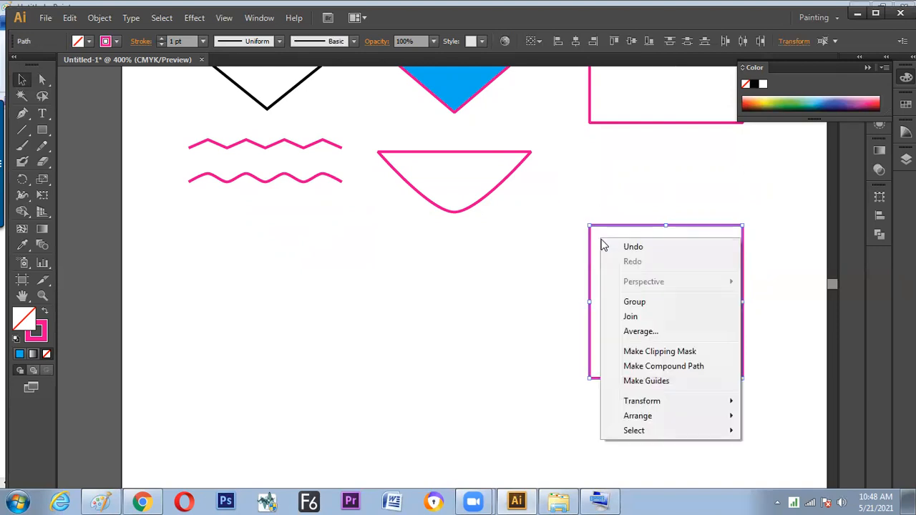
click(633, 319)
right_click(728, 253)
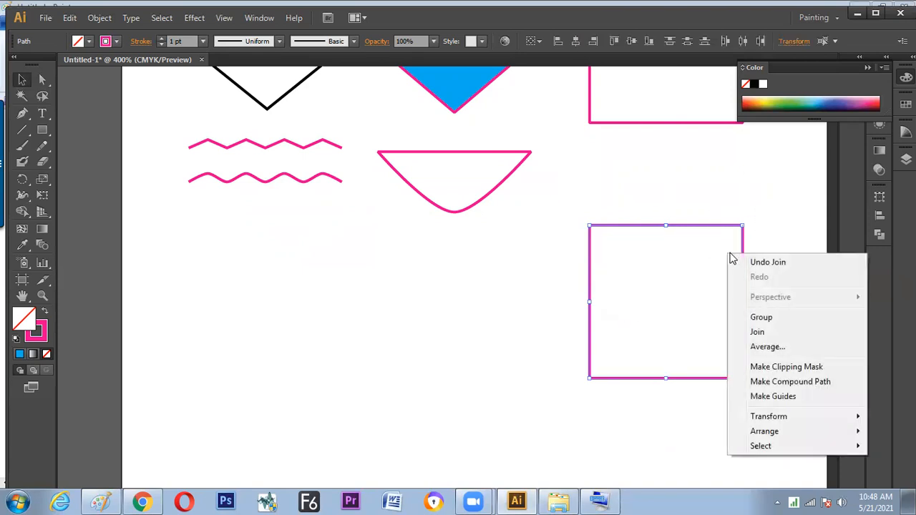
click(777, 332)
right_click(701, 342)
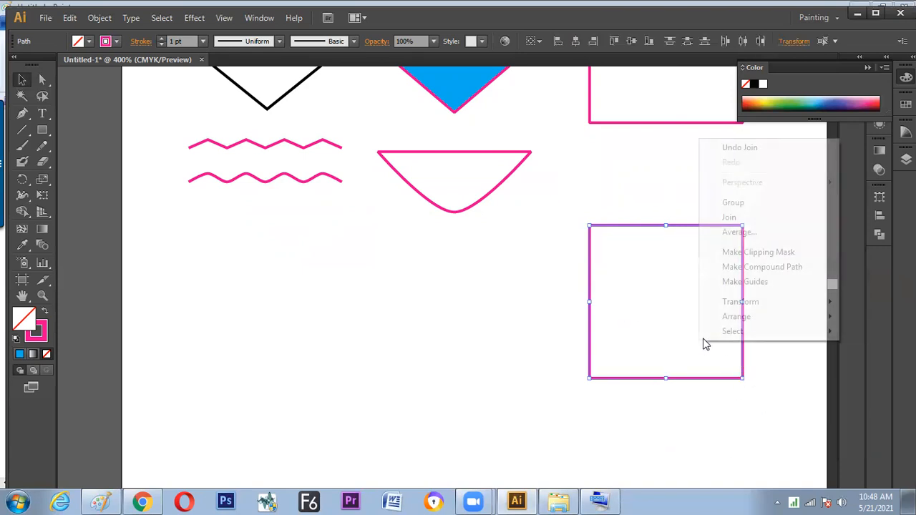
click(730, 217)
click(605, 402)
Position the joined square beneath the pink rectangle and place a copy of it below the curved shape
drag(590, 348, 536, 345)
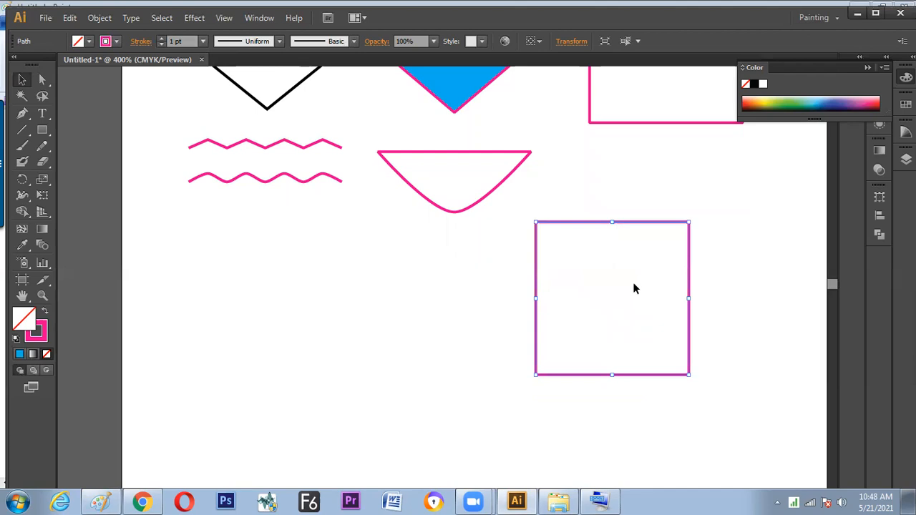
drag(592, 226, 547, 228)
key(ctrl+minus)
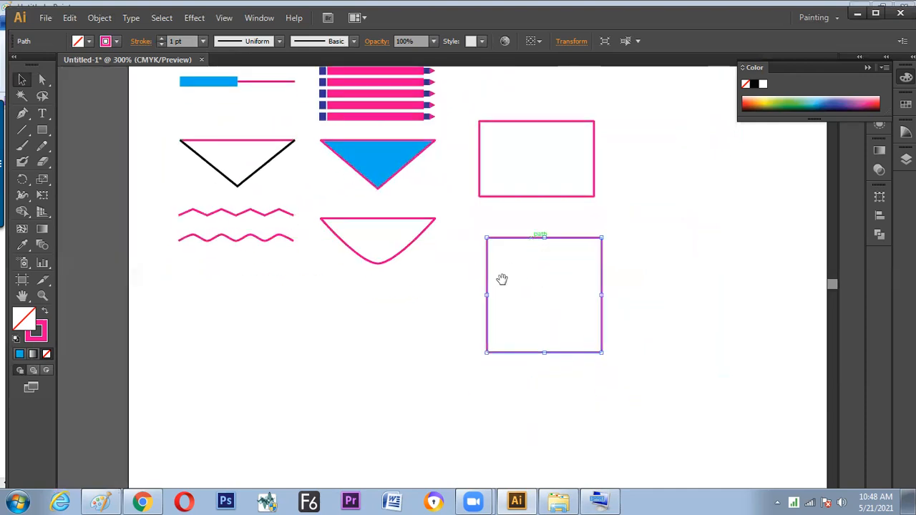
drag(501, 278, 513, 326)
drag(547, 234, 524, 280)
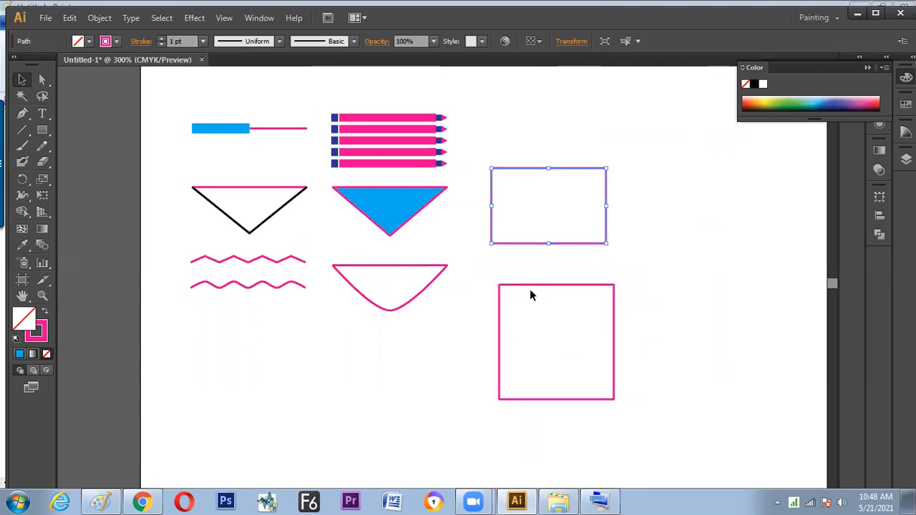
click(532, 288)
drag(525, 318, 463, 322)
click(609, 254)
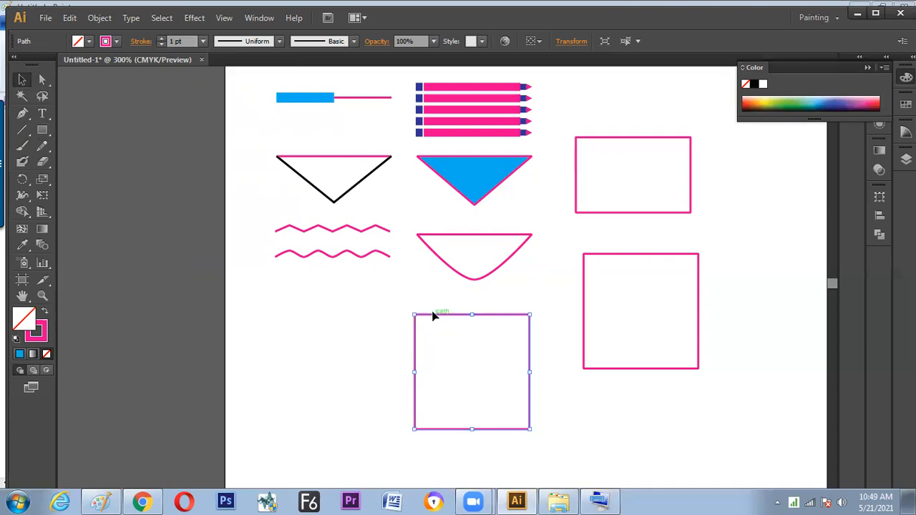
Copy the square below the curved shape and paste the duplicate in front of it
key(ctrl)
click(70, 18)
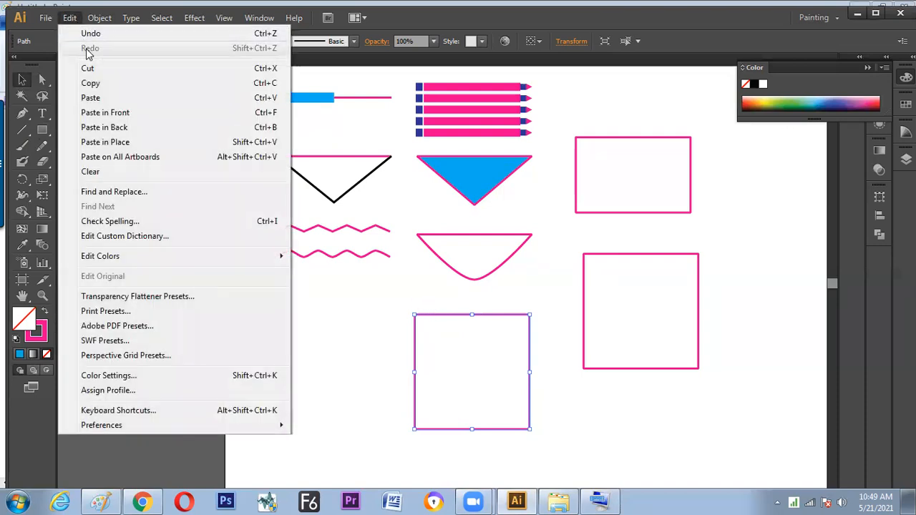
click(107, 115)
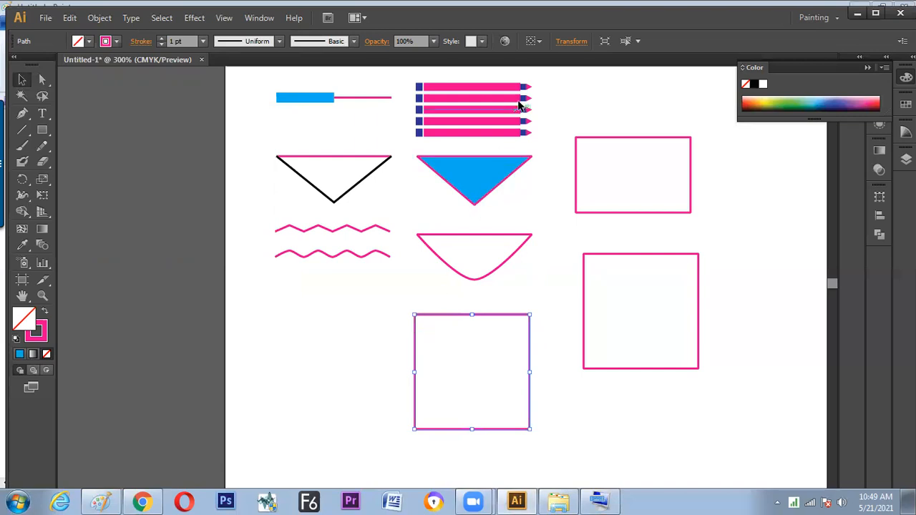
Try rotating the front square 45° about its left-edge reference point, and undo the rotation
click(571, 42)
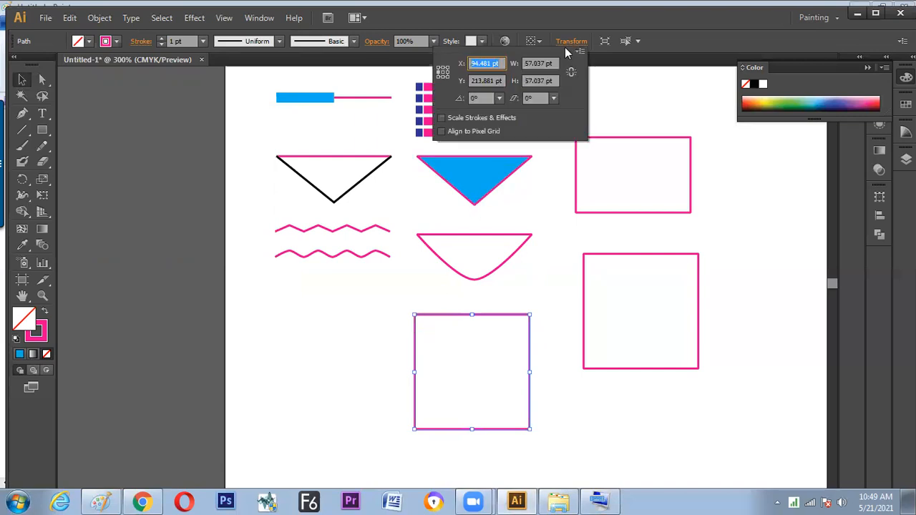
click(480, 98)
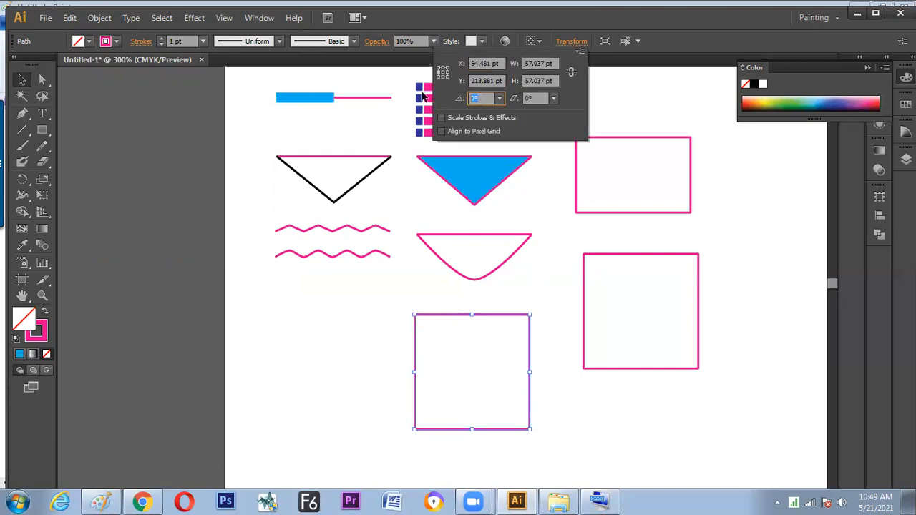
text(45)
key(alt+Return)
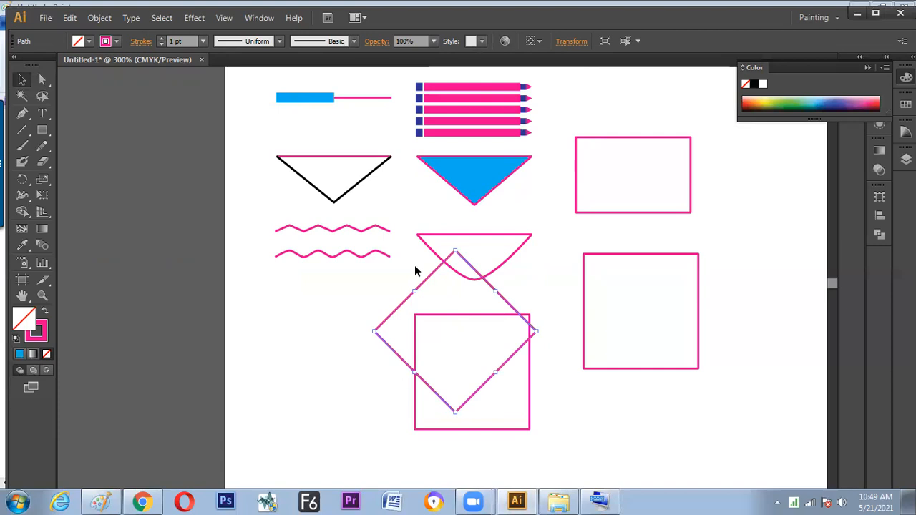
key(ctrl+x)
click(445, 336)
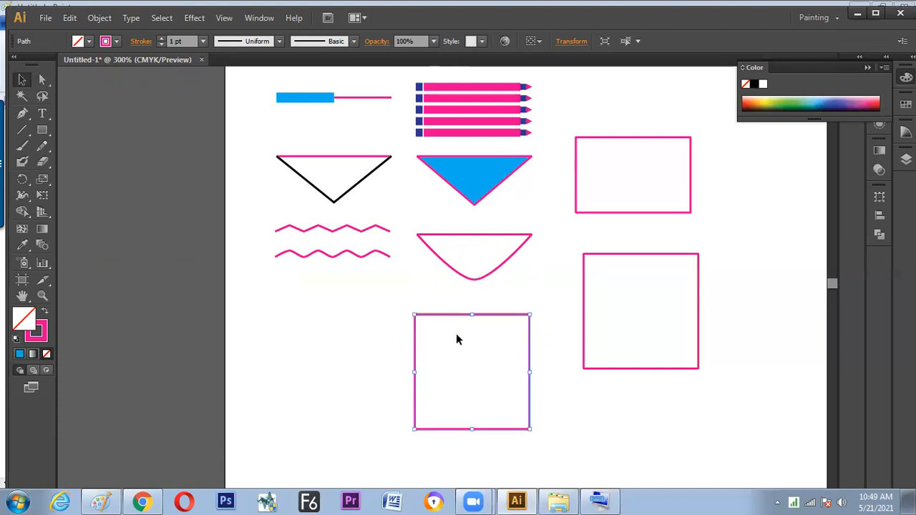
Set the front square's reference point to its centre and rotate it 45° over the original square
click(571, 42)
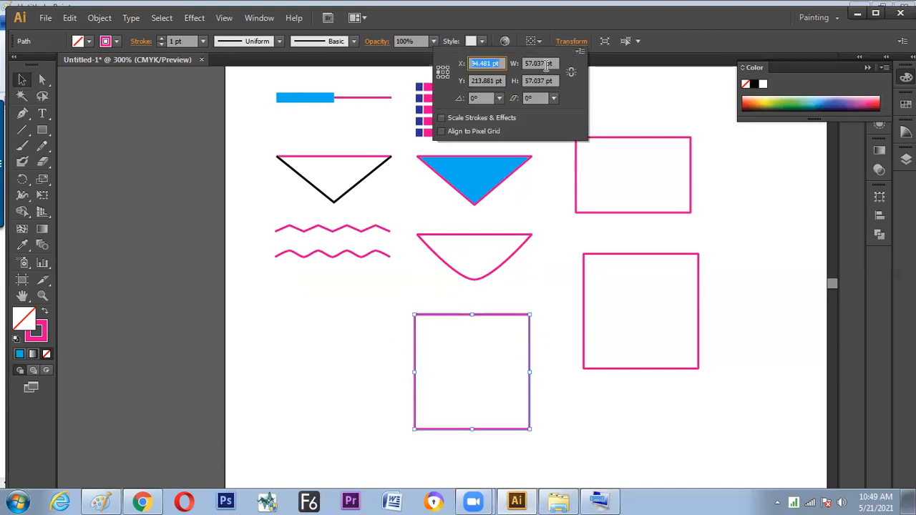
text(323)
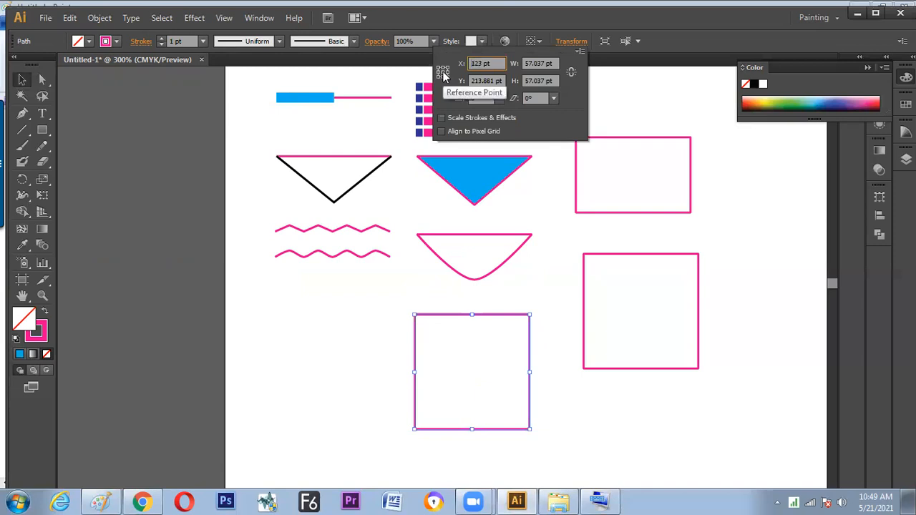
click(479, 99)
double_click(478, 99)
text(45)
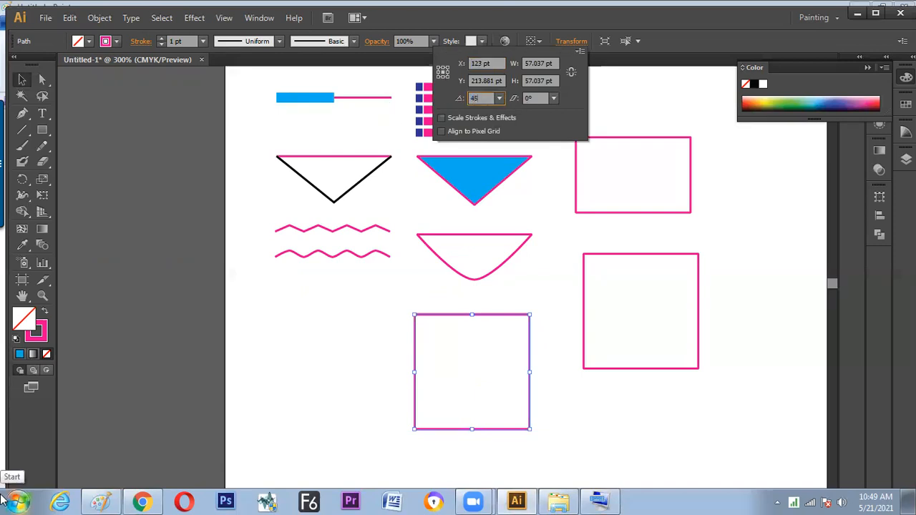
key(Return)
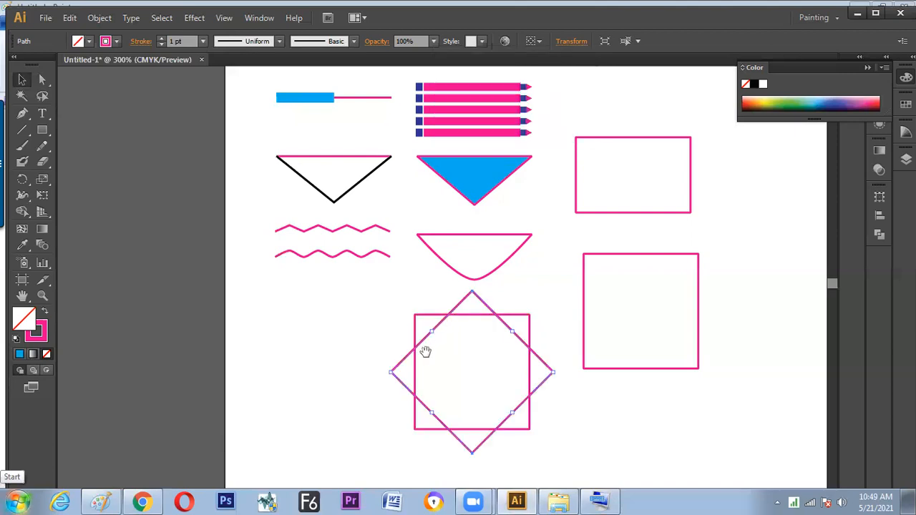
Select both overlapping squares together, scale them down to under half their size and place them beneath the curved shape
drag(425, 352, 446, 304)
click(322, 331)
drag(331, 326, 327, 370)
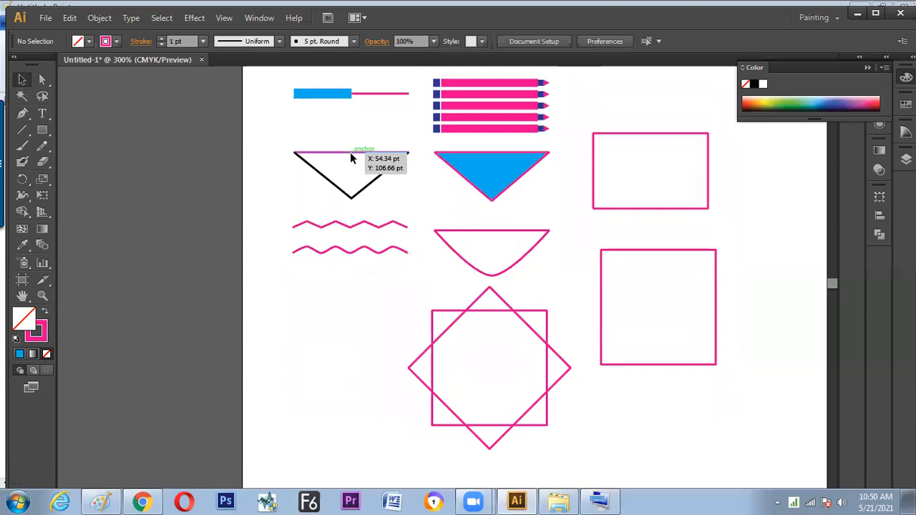
drag(398, 297, 496, 350)
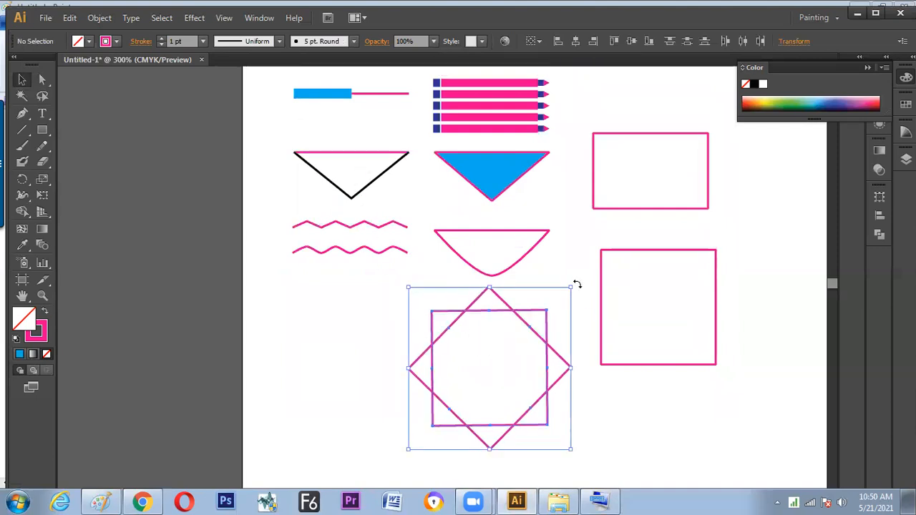
click(556, 288)
drag(533, 324, 479, 358)
key(space)
drag(391, 344, 354, 320)
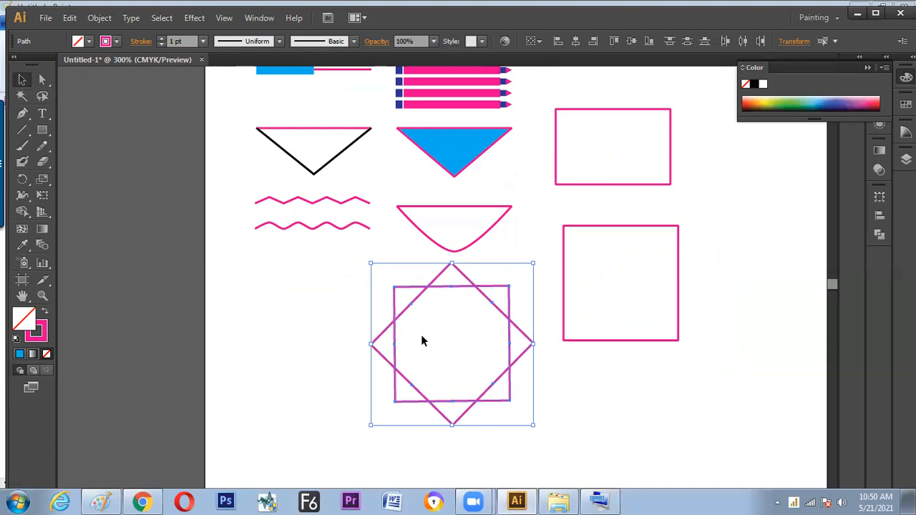
drag(532, 265, 466, 351)
mouse_move(501, 324)
mouse_down()
mouse_move(488, 362)
mouse_move(497, 330)
mouse_up()
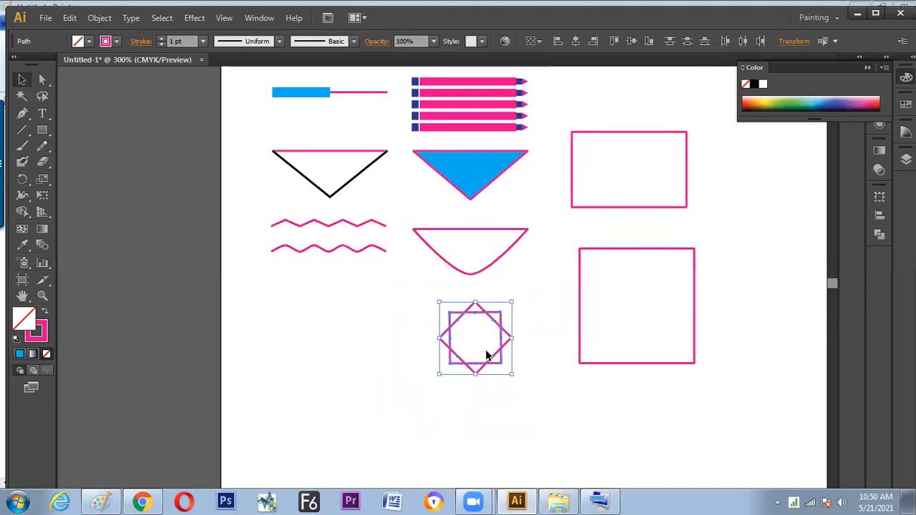
drag(475, 362, 464, 378)
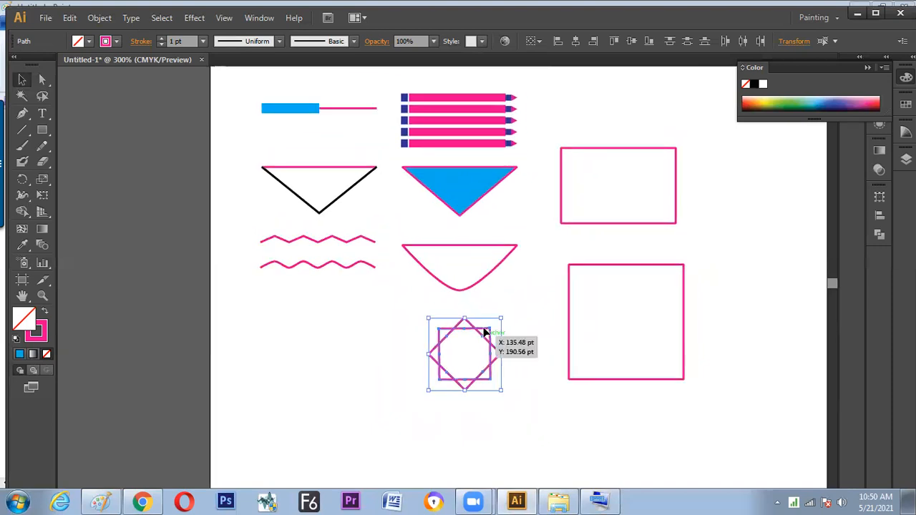
Unite the two overlapping squares into a single eight-pointed star outline with the Pathfinder's Unite mode
right_click(491, 348)
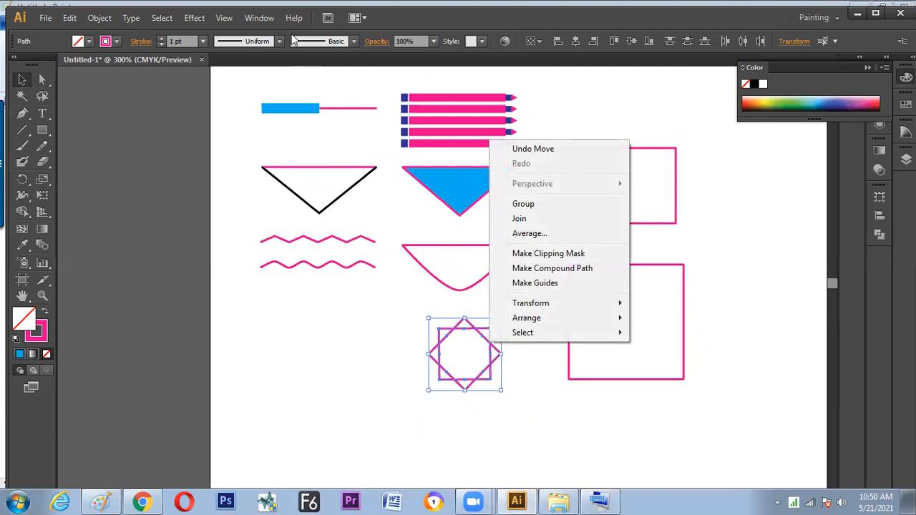
click(269, 20)
click(268, 20)
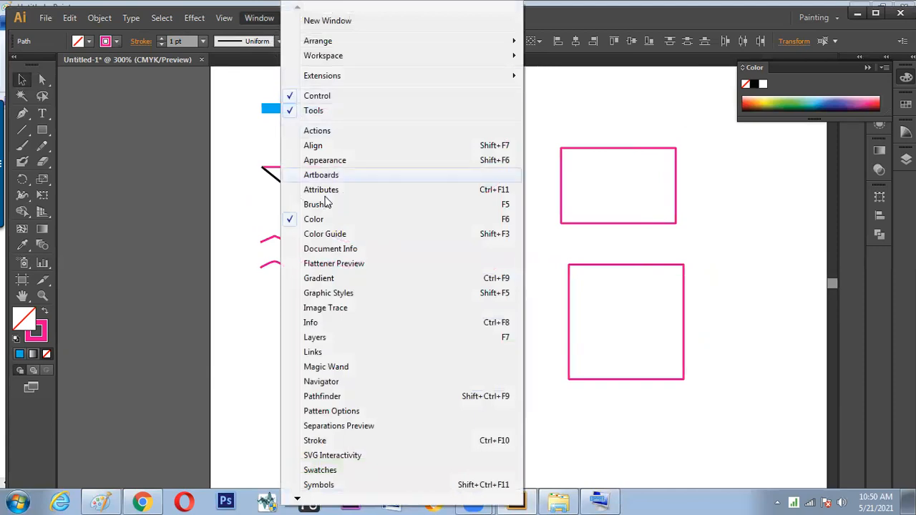
click(340, 399)
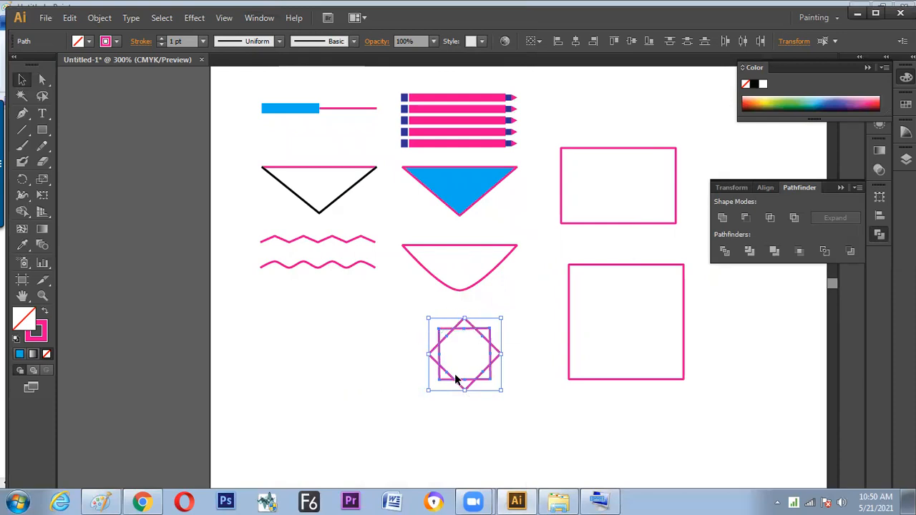
click(722, 219)
click(521, 391)
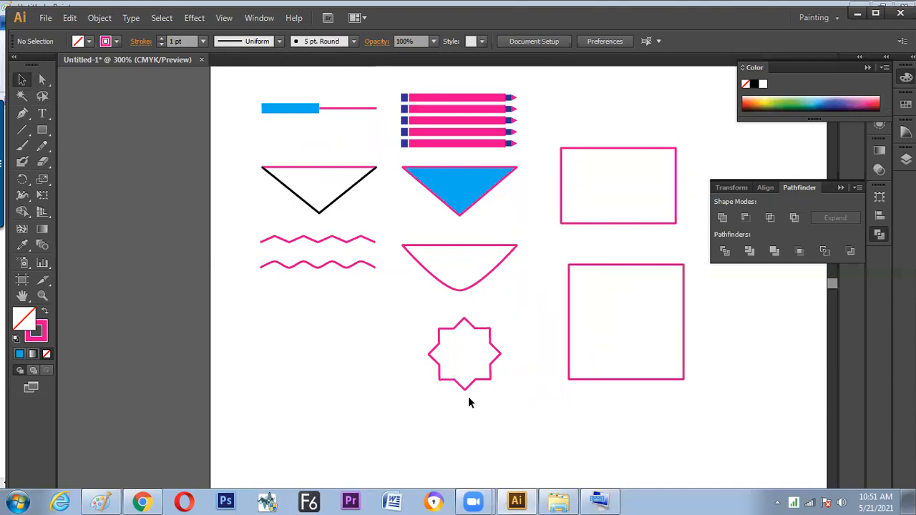
Review where Pathfinder is listed among the available panels and find its Unite mode with the star selected
click(265, 19)
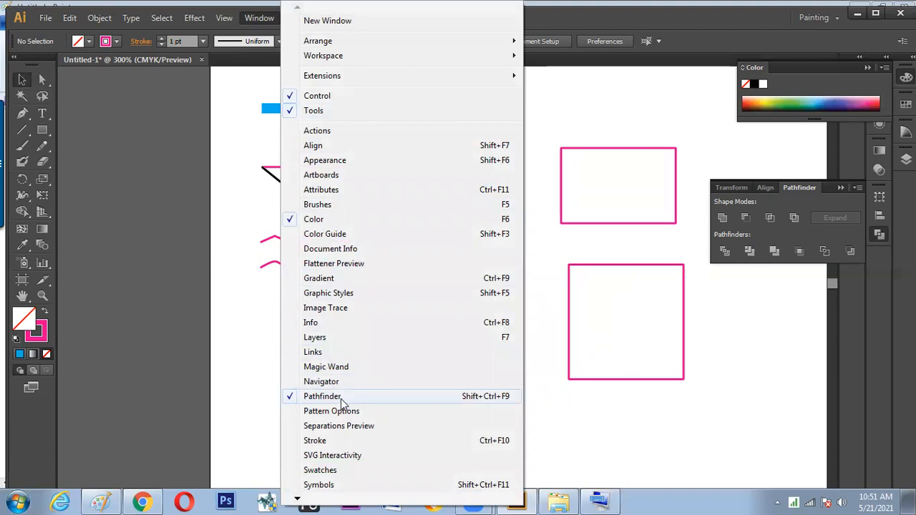
click(282, 389)
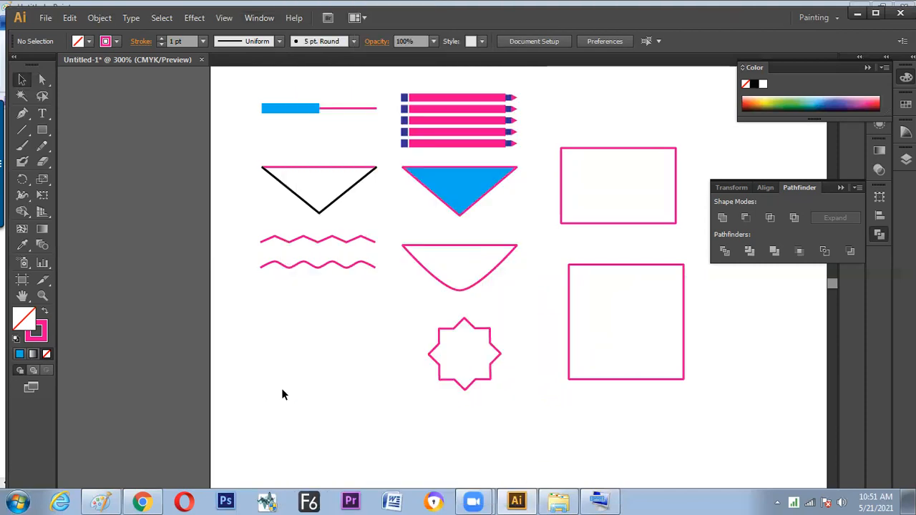
click(433, 356)
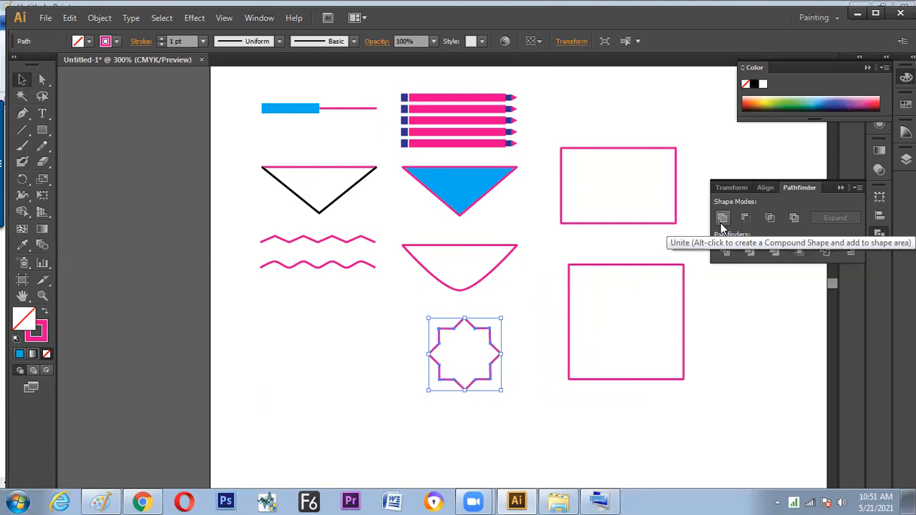
click(540, 325)
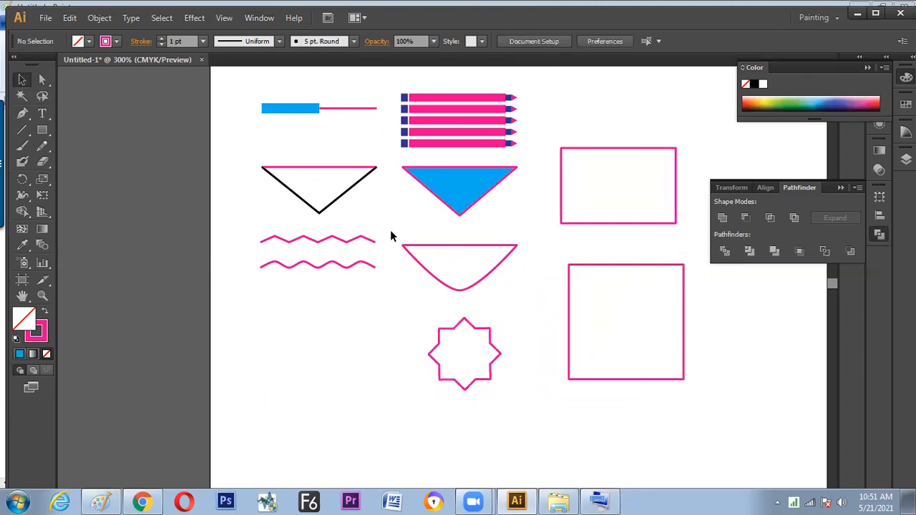
Place a copy of the black triangle's pink top line below the wavy lines, and point out the Line Segment tool
drag(326, 170, 331, 364)
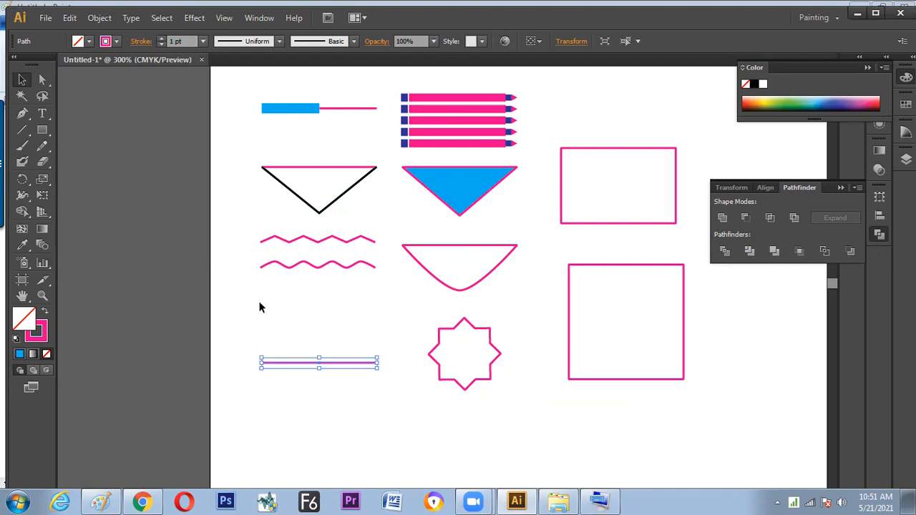
click(307, 349)
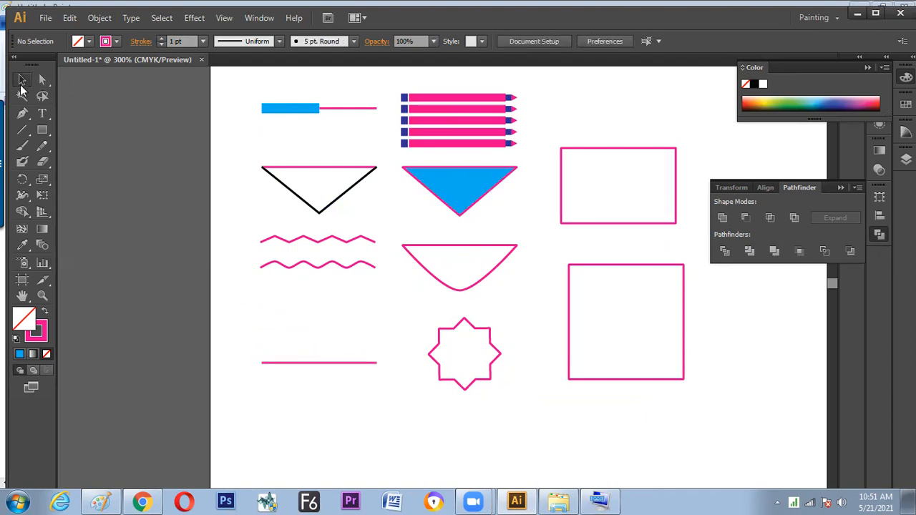
click(24, 133)
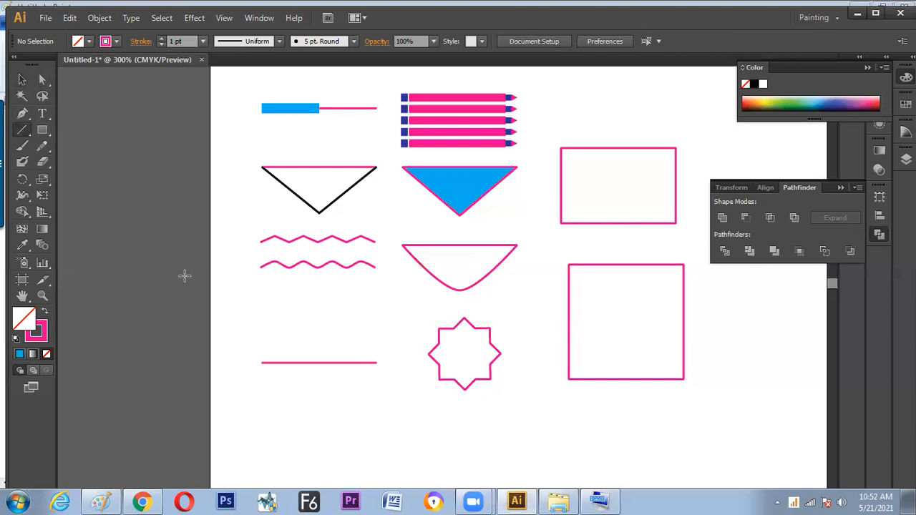
click(18, 77)
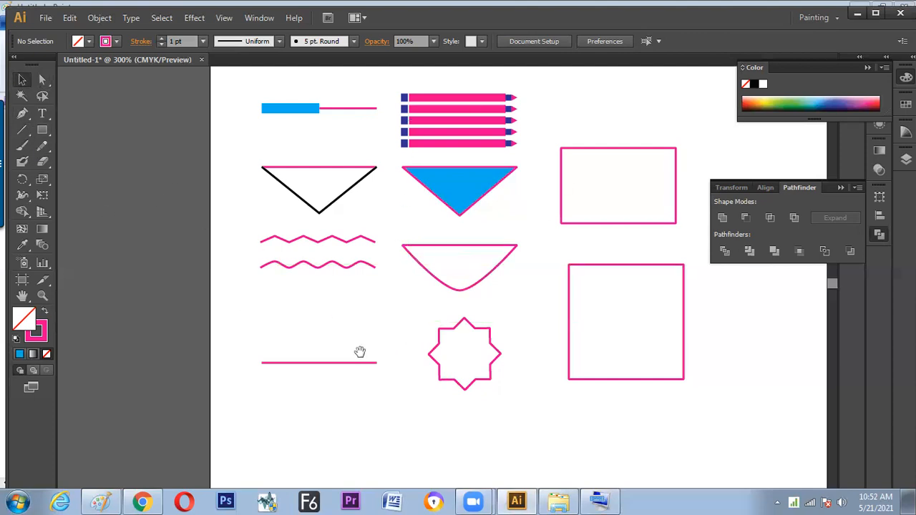
Select only the end anchor of the copied line nearest the star and convert it to a smooth point
scroll(119, 236, down, 2)
click(335, 324)
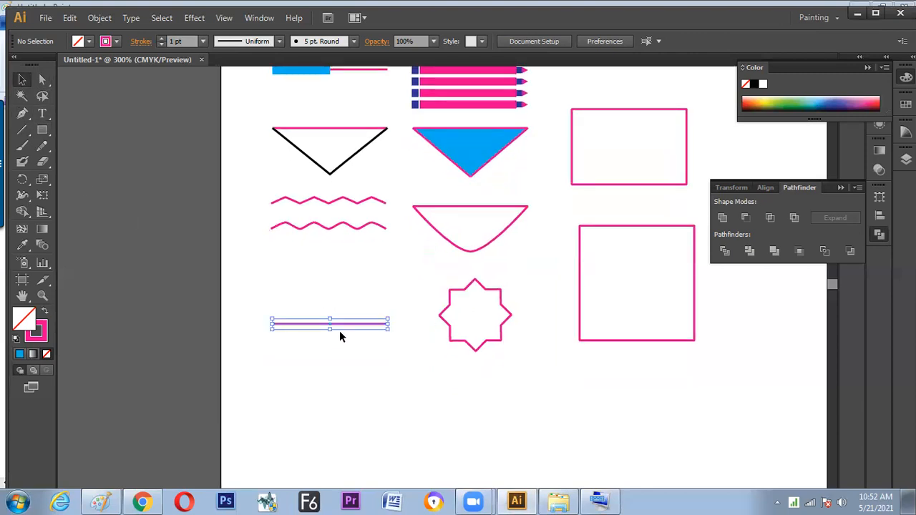
click(42, 80)
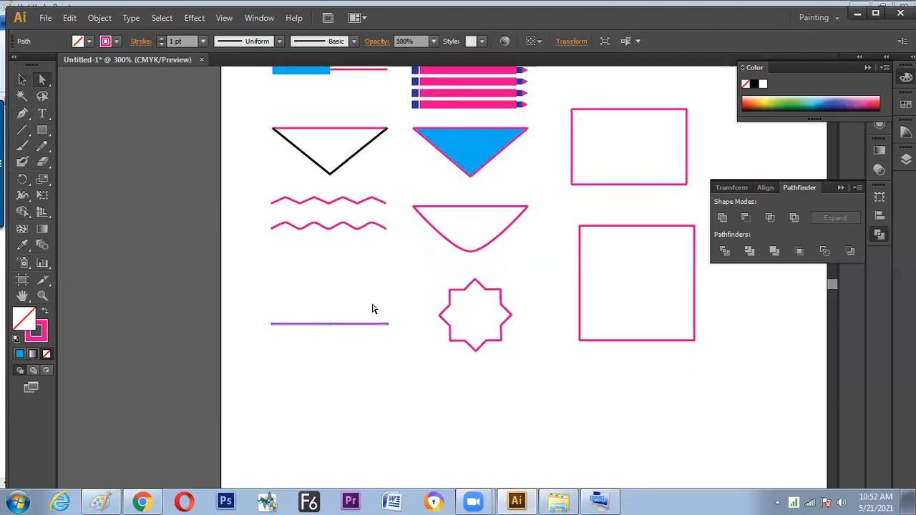
drag(373, 309, 395, 350)
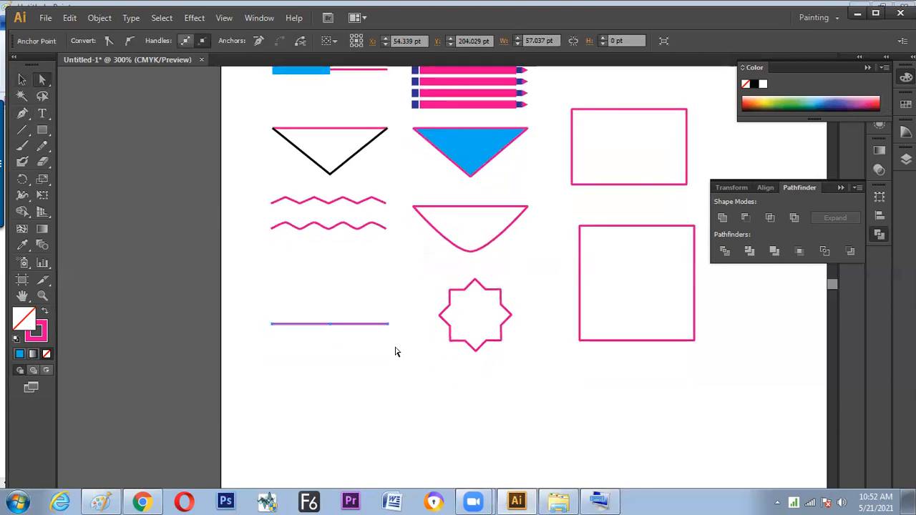
click(132, 42)
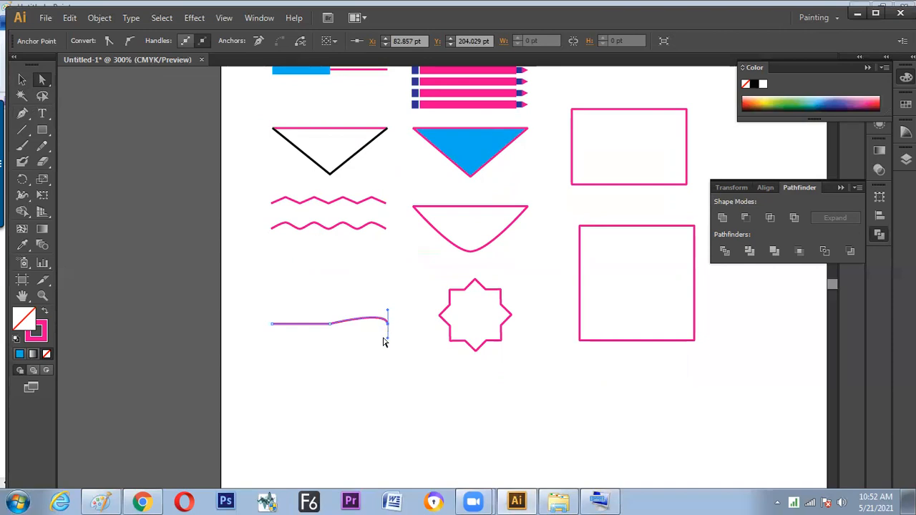
Switch to Paint and sketch a short black line with a dot at its end, labelled "Smooth", in the blank area
key(alt+Tab)
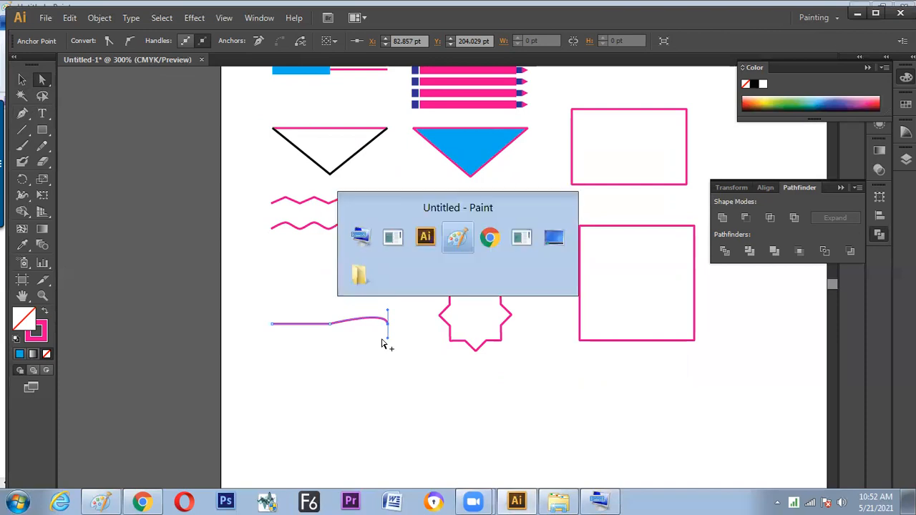
mouse_move(910, 366)
mouse_down()
mouse_move(911, 243)
mouse_move(888, 140)
mouse_move(852, 401)
mouse_up()
drag(560, 362, 645, 356)
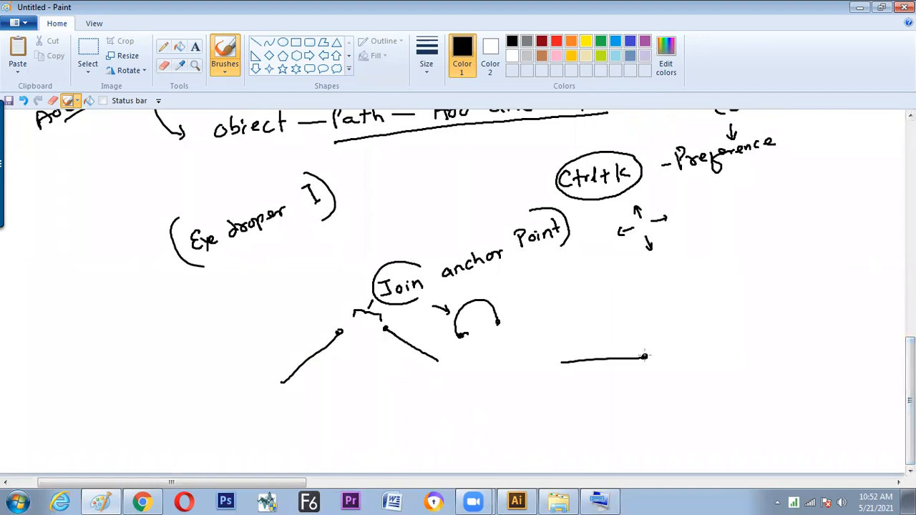
drag(660, 340, 700, 331)
drag(701, 327, 711, 341)
Sketch a green handle line with dotted ends through the black line's end point and label it "Tangent"
click(601, 41)
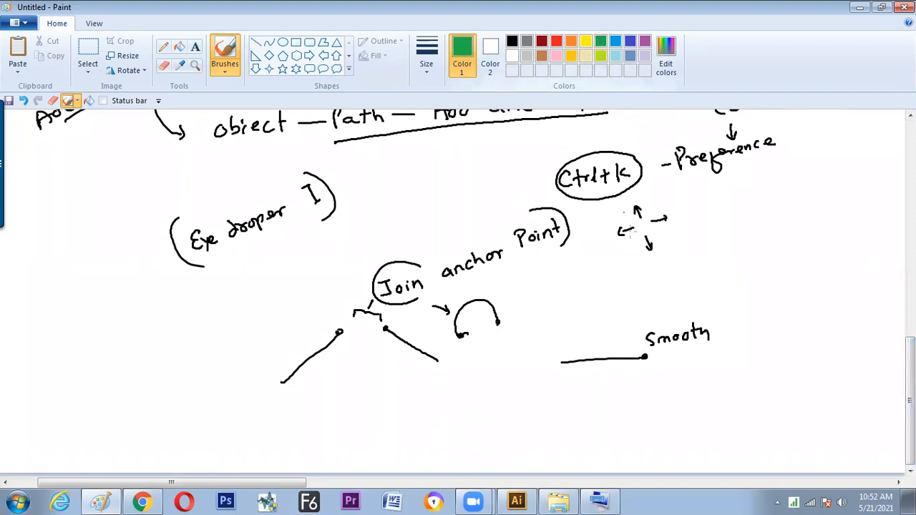
mouse_move(646, 357)
mouse_down()
mouse_move(676, 369)
mouse_move(617, 347)
mouse_up()
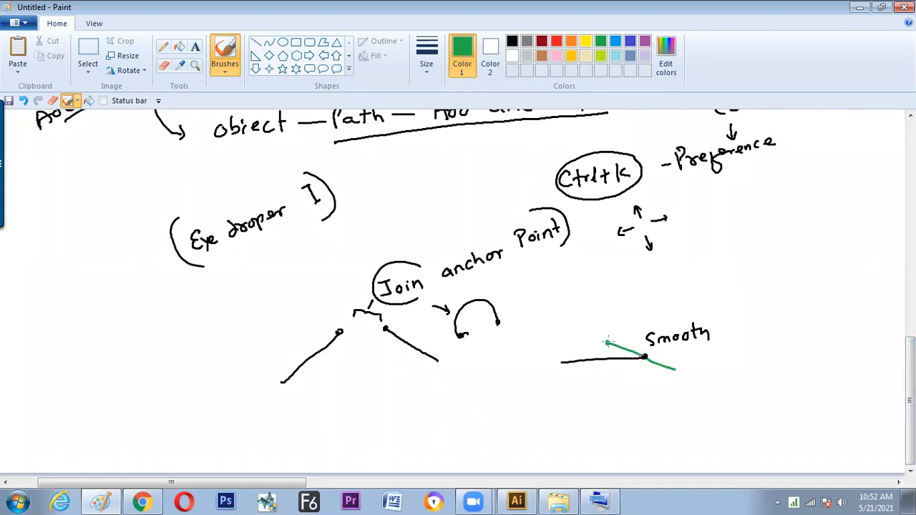
click(677, 369)
mouse_move(659, 362)
mouse_down()
mouse_move(719, 361)
mouse_move(732, 371)
mouse_up()
mouse_move(724, 358)
mouse_down()
mouse_move(744, 363)
mouse_move(772, 361)
mouse_move(763, 370)
mouse_move(800, 367)
mouse_up()
drag(795, 357, 804, 355)
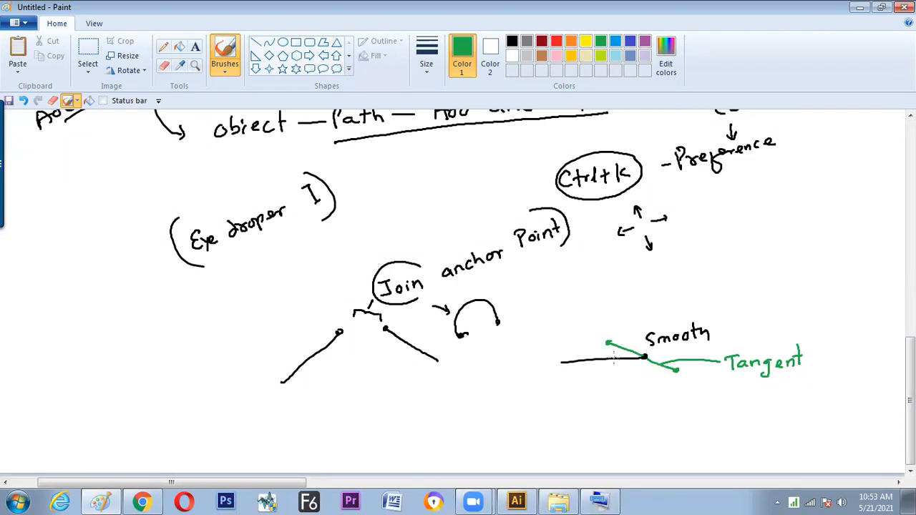
mouse_move(617, 391)
mouse_down()
mouse_move(629, 384)
mouse_move(651, 396)
mouse_up()
key(ctrl+z)
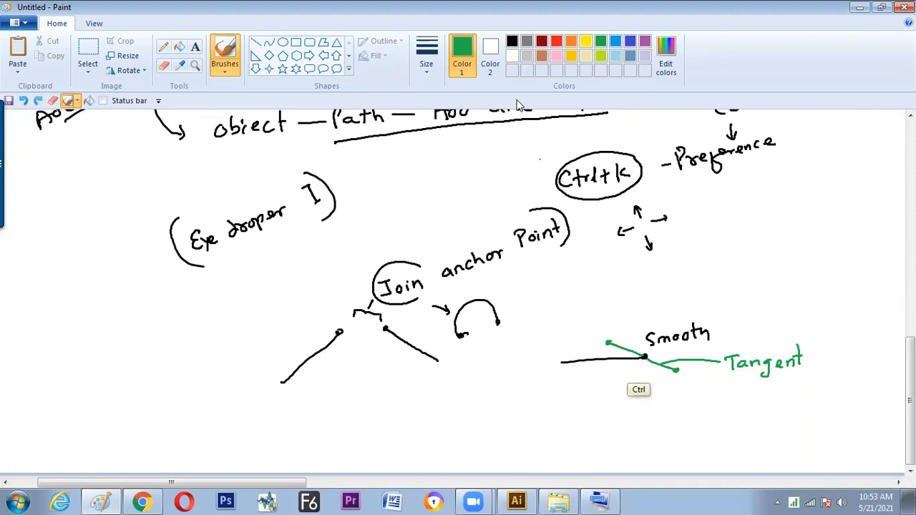
Sketch a black line ending in an arc with a dotted end point, and add a blue handle labelled "Tangent" through it
click(511, 40)
mouse_move(732, 261)
mouse_down()
mouse_move(817, 245)
mouse_move(822, 252)
mouse_up()
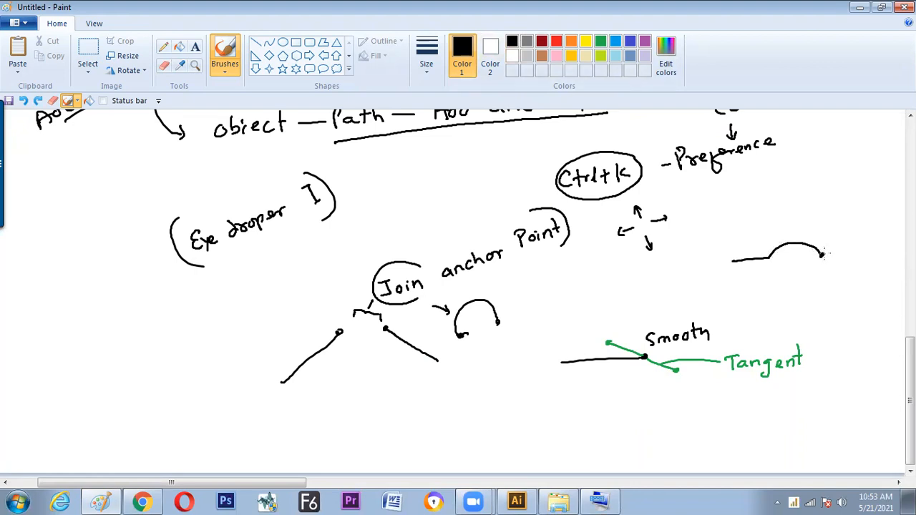
click(615, 40)
mouse_move(822, 254)
mouse_down()
mouse_move(828, 219)
mouse_move(837, 236)
mouse_move(893, 227)
mouse_up()
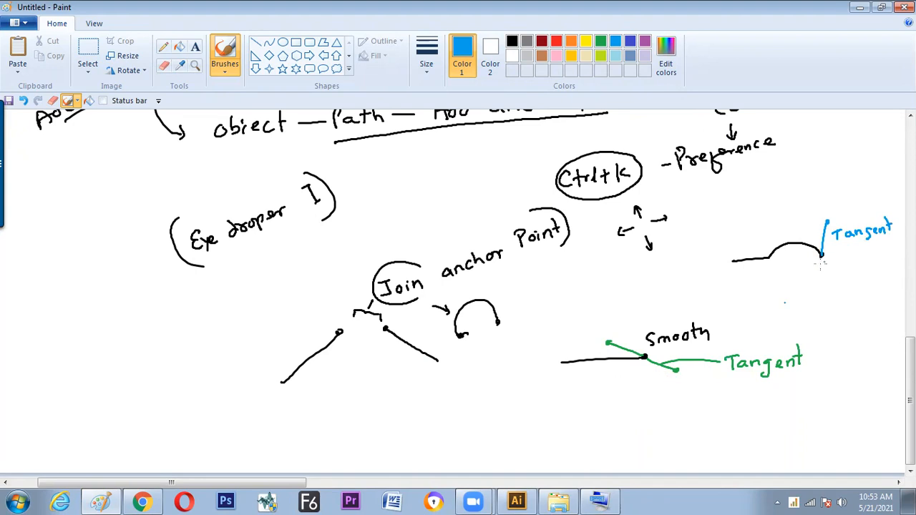
drag(822, 263, 821, 280)
click(511, 41)
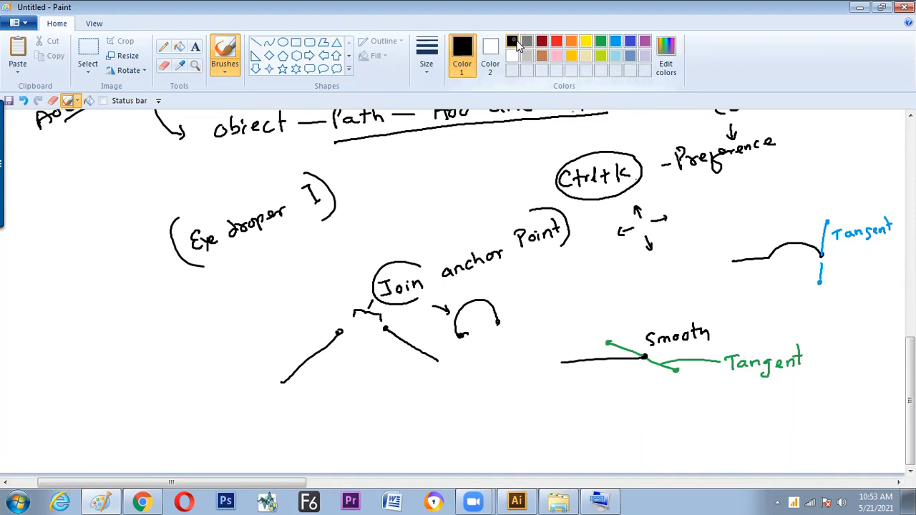
click(822, 258)
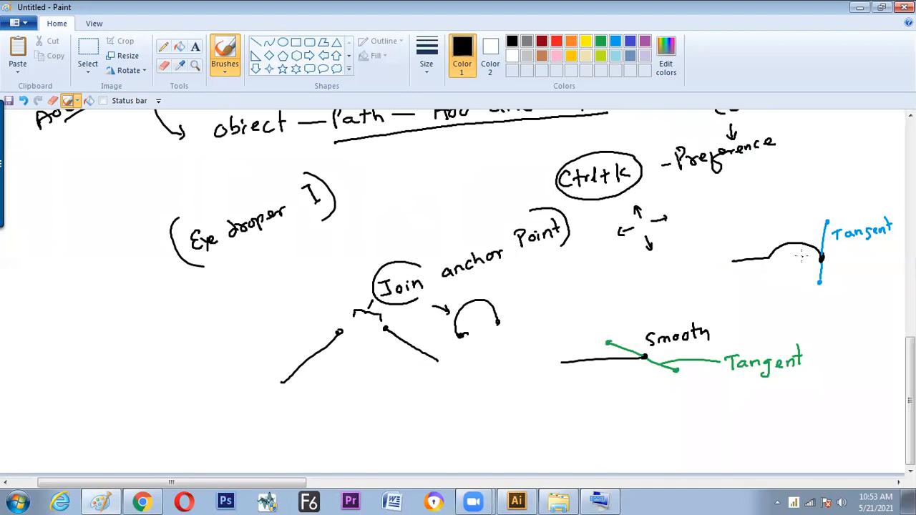
Return to Illustrator and lengthen the smooth anchor's upper tangent handle upward to make the line's end arc higher
key(alt+Tab)
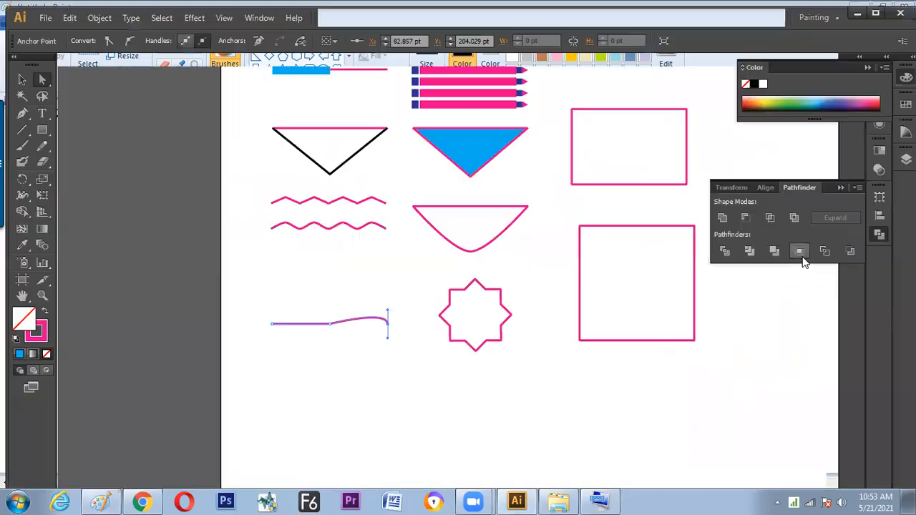
click(388, 328)
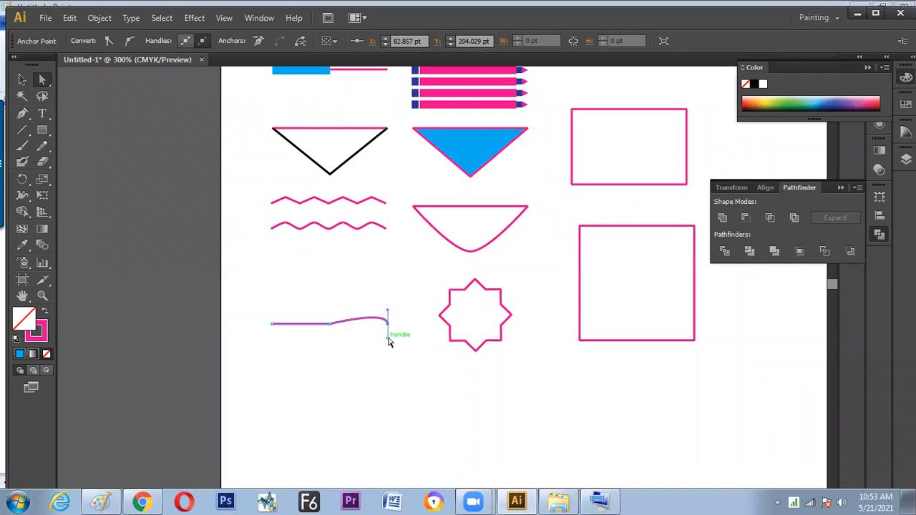
drag(387, 310, 380, 290)
key(alt+Tab)
mouse_move(612, 333)
mouse_down()
mouse_move(608, 347)
mouse_move(634, 306)
mouse_move(658, 300)
mouse_move(620, 324)
mouse_up()
key(alt+Tab)
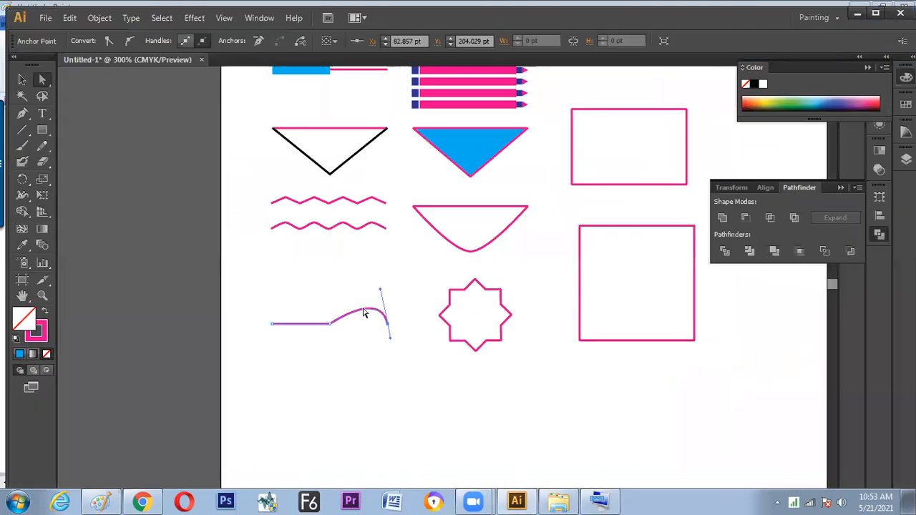
drag(382, 290, 375, 274)
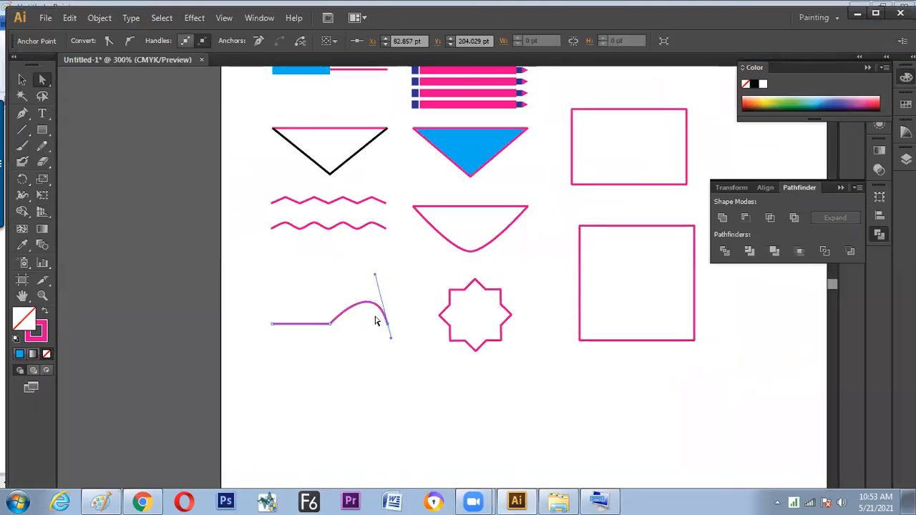
Shorten the end anchor's upper tangent handle to flatten the arc, then convert the anchor to a corner point
drag(373, 273, 380, 308)
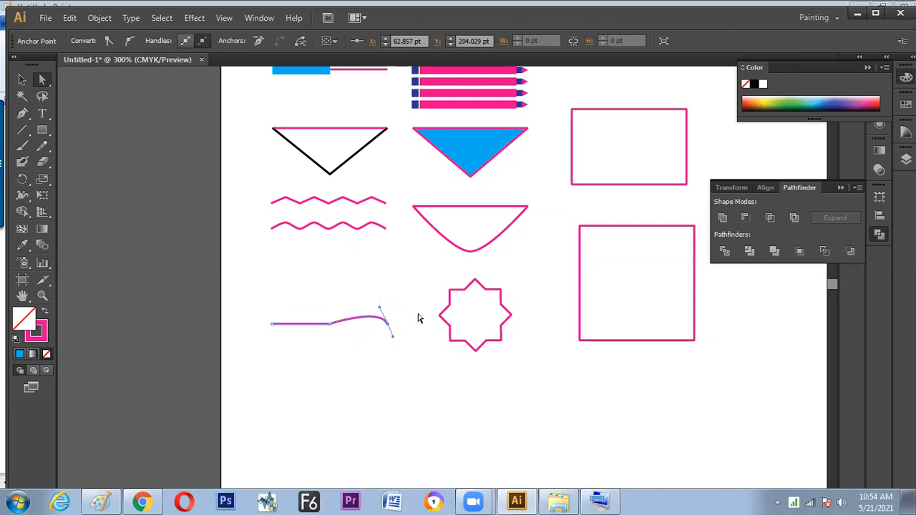
click(109, 42)
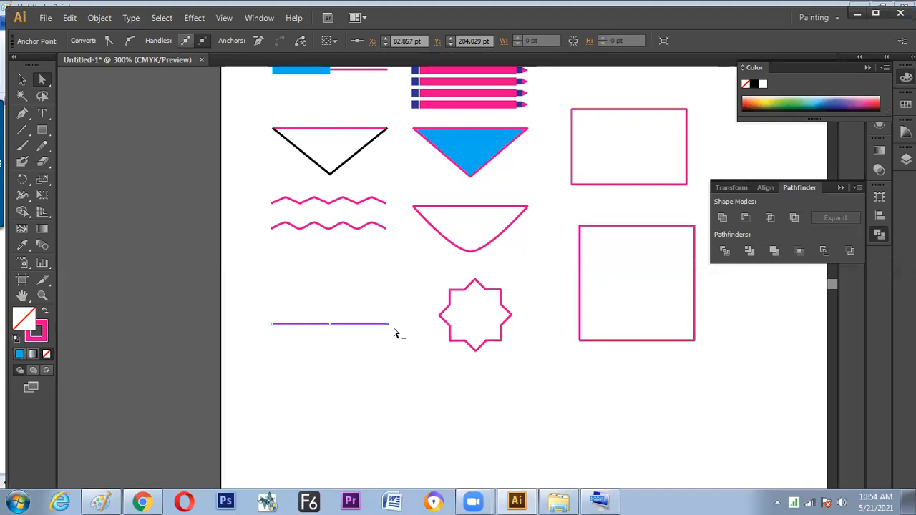
Switch to Paint and sketch a corner anchor symbol labelled "Corner" and a curved anchor symbol labelled "Smooth" beside it
key(alt+Tab)
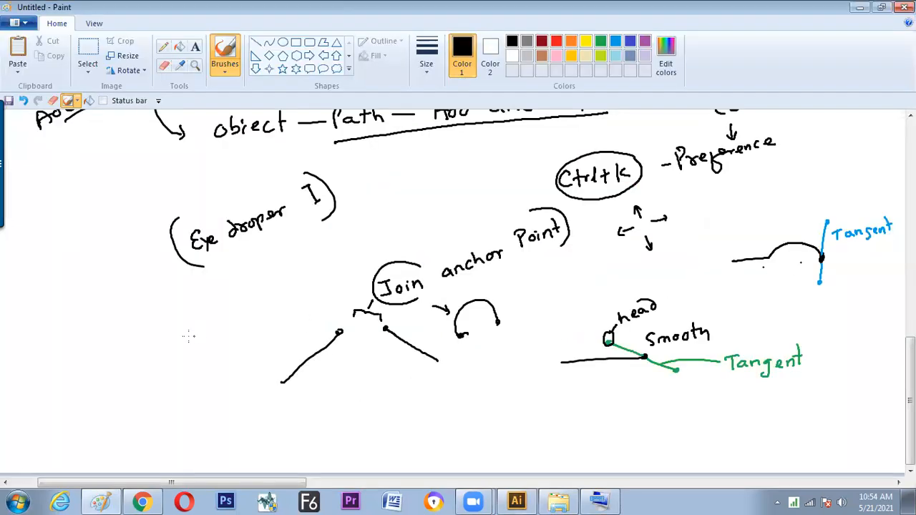
mouse_move(159, 368)
mouse_down()
mouse_move(178, 353)
mouse_move(179, 371)
mouse_up()
mouse_move(183, 325)
mouse_down()
mouse_move(180, 341)
mouse_move(224, 318)
mouse_up()
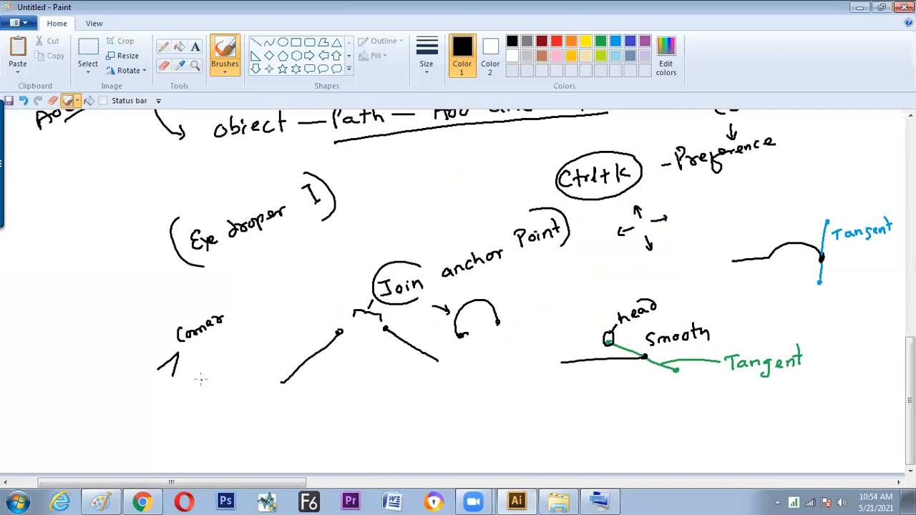
mouse_move(201, 380)
mouse_down()
mouse_move(229, 363)
mouse_move(178, 355)
mouse_move(224, 345)
mouse_move(256, 332)
mouse_up()
click(212, 362)
drag(253, 323, 263, 321)
drag(263, 313, 272, 327)
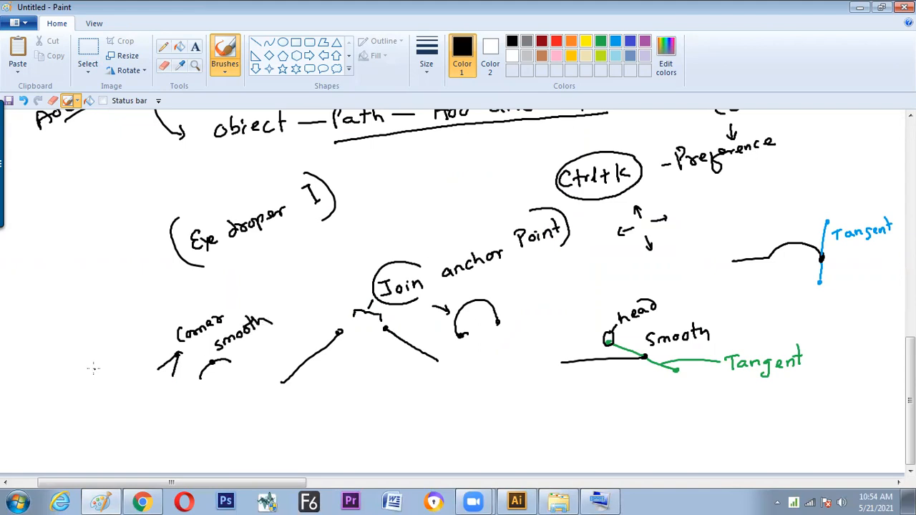
Sketch a pen-nib symbol beside the corner symbol and label it "Remove", checking Illustrator's anchor removal option for reference
mouse_move(98, 359)
mouse_down()
mouse_move(99, 370)
mouse_move(88, 355)
mouse_move(111, 348)
mouse_move(112, 334)
mouse_up()
key(alt+Tab)
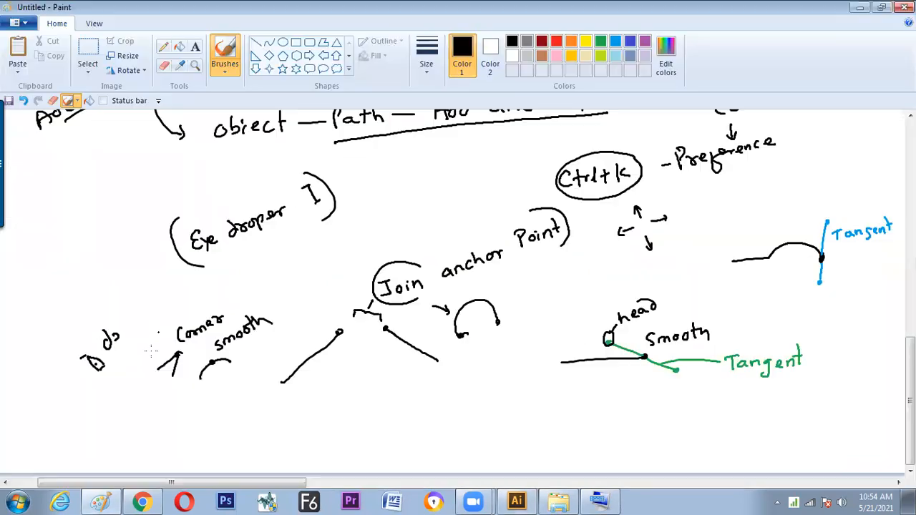
key(alt+Tab)
mouse_move(108, 340)
mouse_down()
mouse_move(145, 330)
mouse_move(140, 317)
mouse_move(169, 311)
mouse_up()
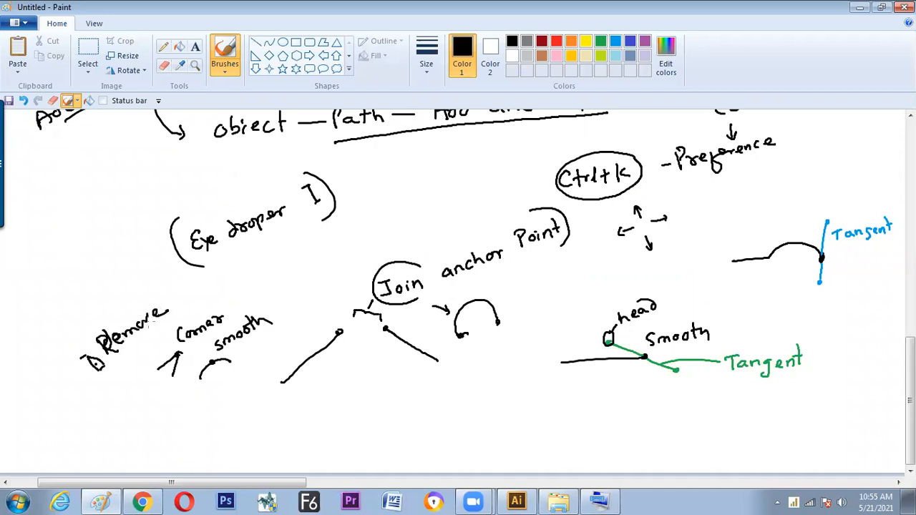
mouse_move(104, 361)
mouse_down()
mouse_move(108, 372)
mouse_move(96, 376)
mouse_up()
Check Illustrator's cut path option, then sketch a scissors symbol labelled "Cut" in Paint and a dotted line beneath all four symbols
key(alt+Tab)
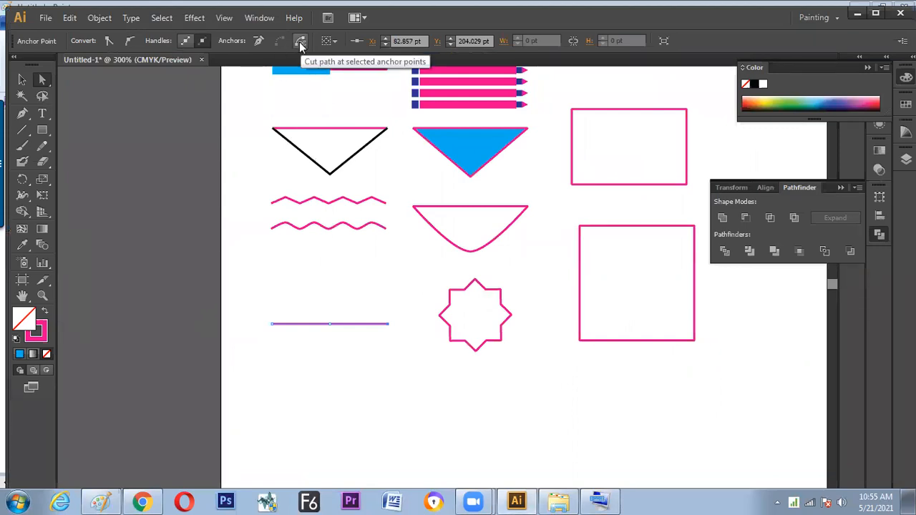
key(alt+Tab)
drag(47, 352, 55, 358)
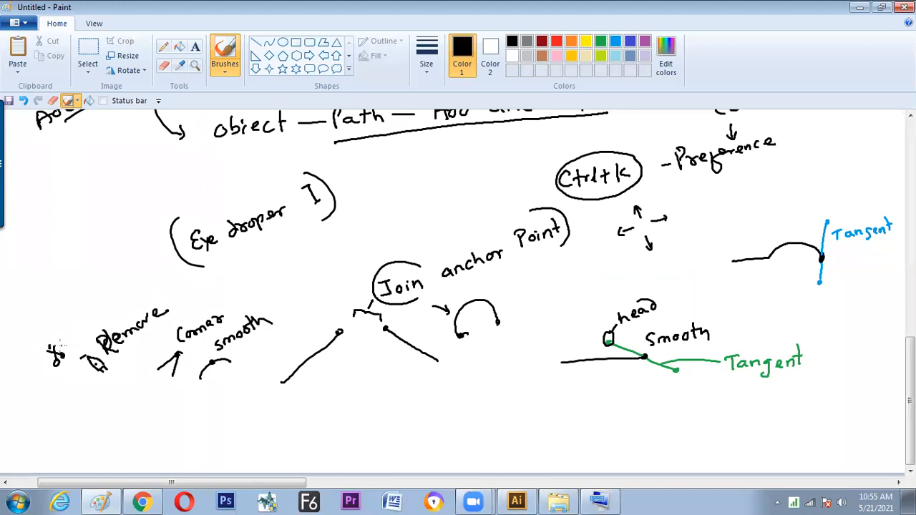
mouse_move(71, 327)
mouse_down()
mouse_move(67, 336)
mouse_move(83, 331)
mouse_up()
drag(80, 322, 89, 320)
drag(48, 390, 234, 391)
click(105, 387)
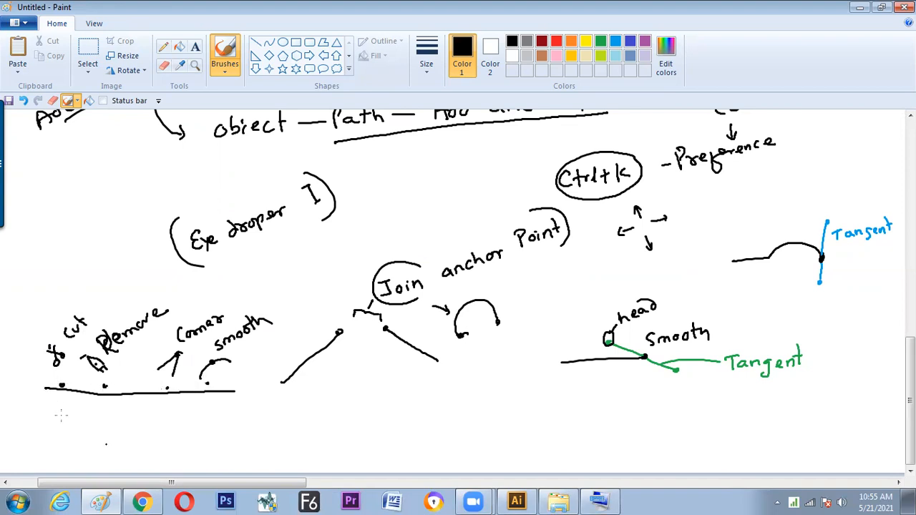
Check Illustrator's Pathfinder, then write "Window → Pathfinder – Unite" in Paint and sketch overlapping triangles with an arrow to a star outline
key(alt+Tab)
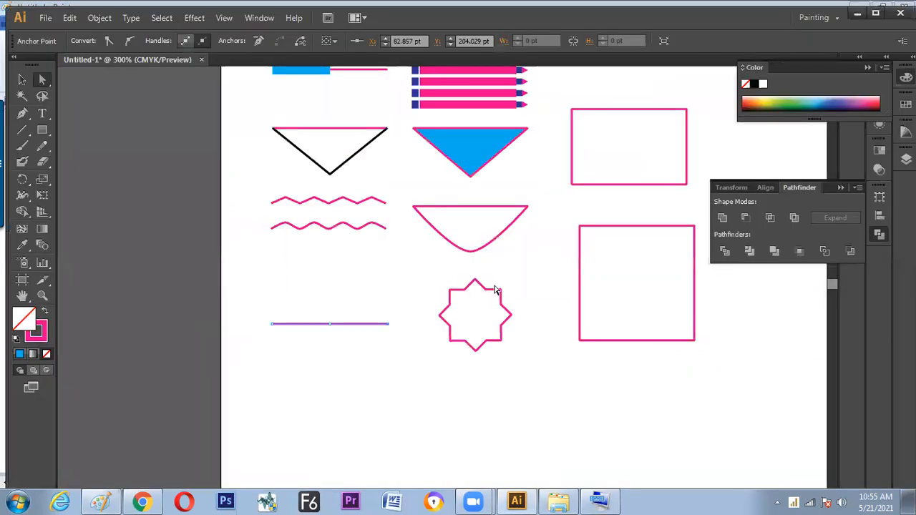
drag(405, 253, 362, 316)
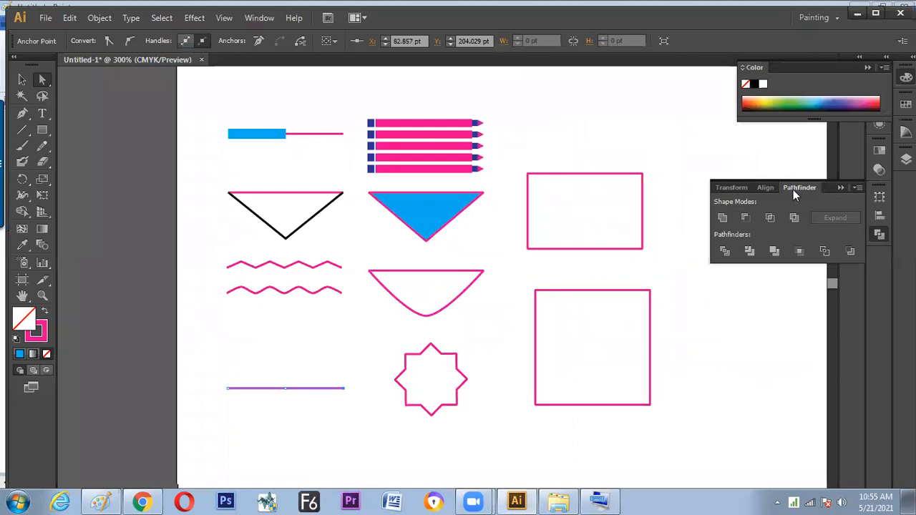
key(alt+Tab)
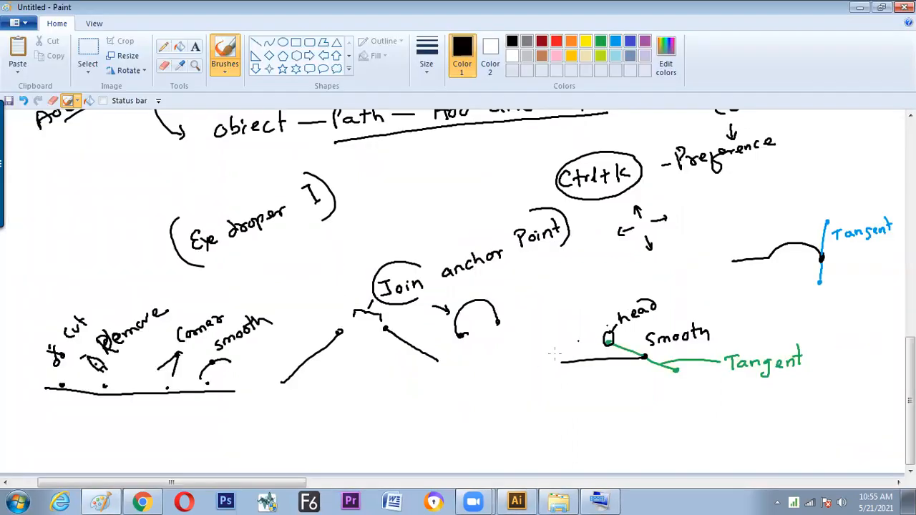
mouse_move(384, 390)
mouse_down()
mouse_move(385, 421)
mouse_move(411, 391)
mouse_move(422, 402)
mouse_move(430, 390)
mouse_move(438, 400)
mouse_move(486, 387)
mouse_up()
mouse_move(252, 424)
mouse_down()
mouse_move(289, 430)
mouse_move(297, 410)
mouse_move(361, 410)
mouse_up()
mouse_move(494, 391)
mouse_down()
mouse_move(542, 384)
mouse_move(541, 372)
mouse_move(564, 388)
mouse_up()
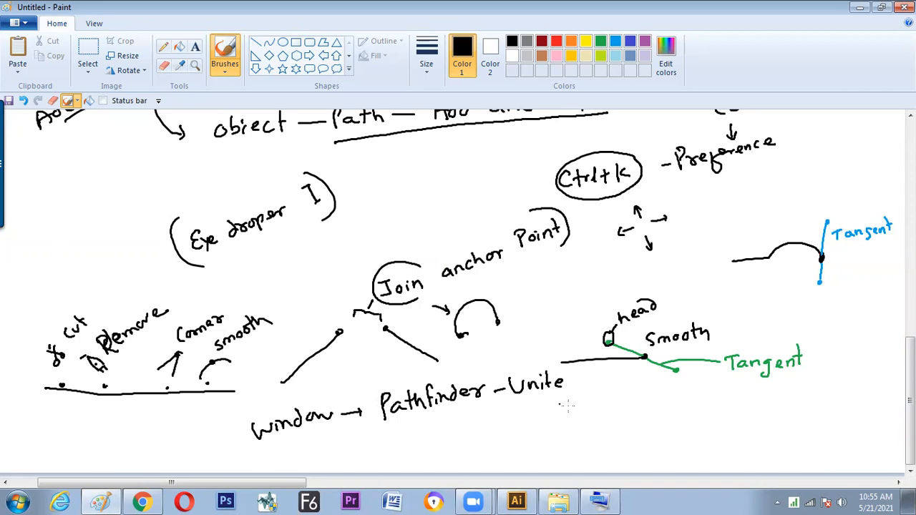
mouse_move(514, 413)
mouse_down()
mouse_move(534, 435)
mouse_move(523, 414)
mouse_move(536, 418)
mouse_move(532, 437)
mouse_move(530, 424)
mouse_move(583, 401)
mouse_move(608, 411)
mouse_move(587, 424)
mouse_move(565, 415)
mouse_move(572, 407)
mouse_move(553, 419)
mouse_up()
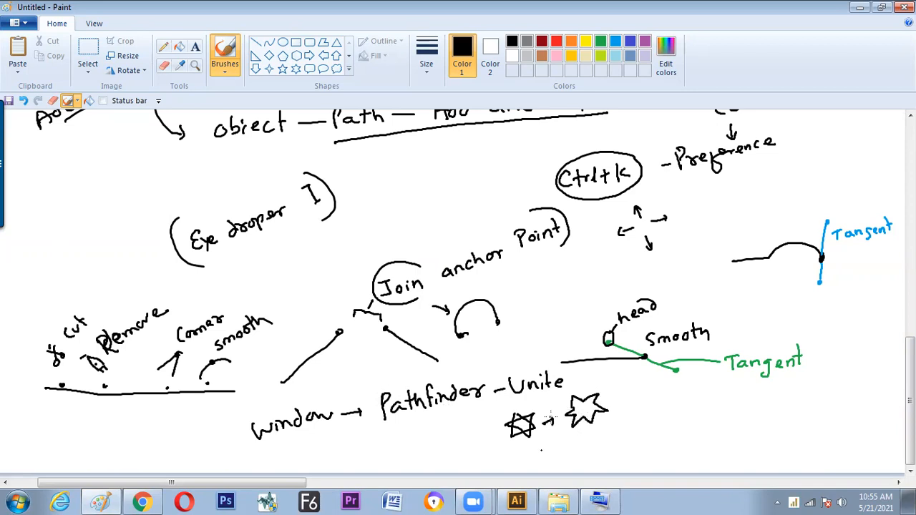
Return to Illustrator and detach the Line Segment tool group as a floating toolbar beside the artboard
key(alt)
key(alt+Tab)
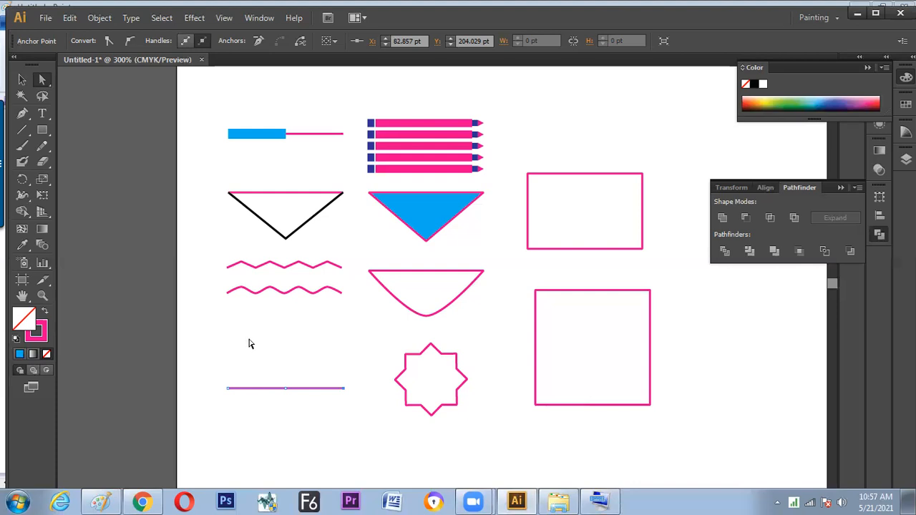
scroll(260, 327, down, 2)
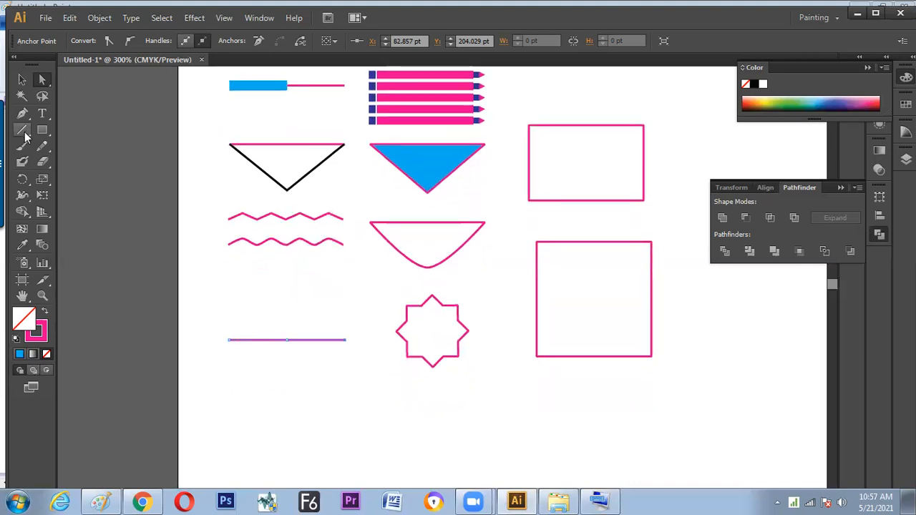
click(25, 135)
drag(22, 130, 75, 128)
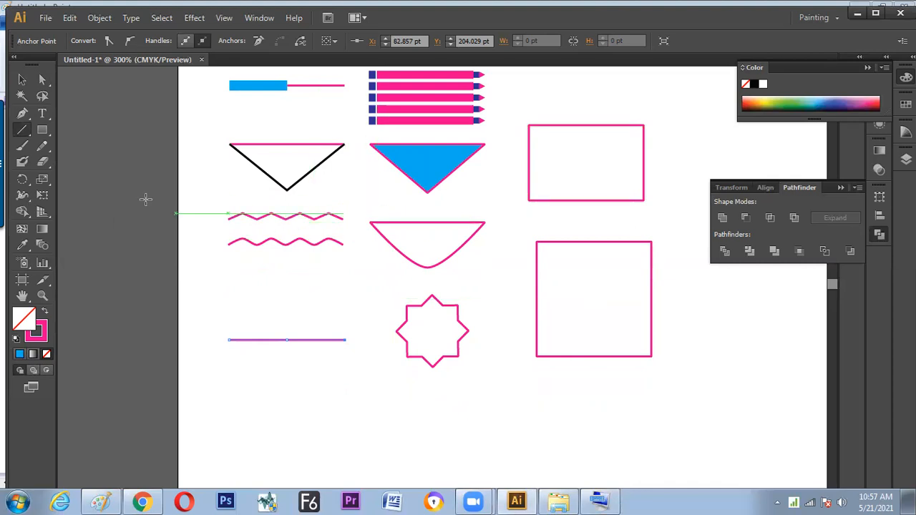
drag(22, 131, 158, 143)
drag(75, 139, 147, 117)
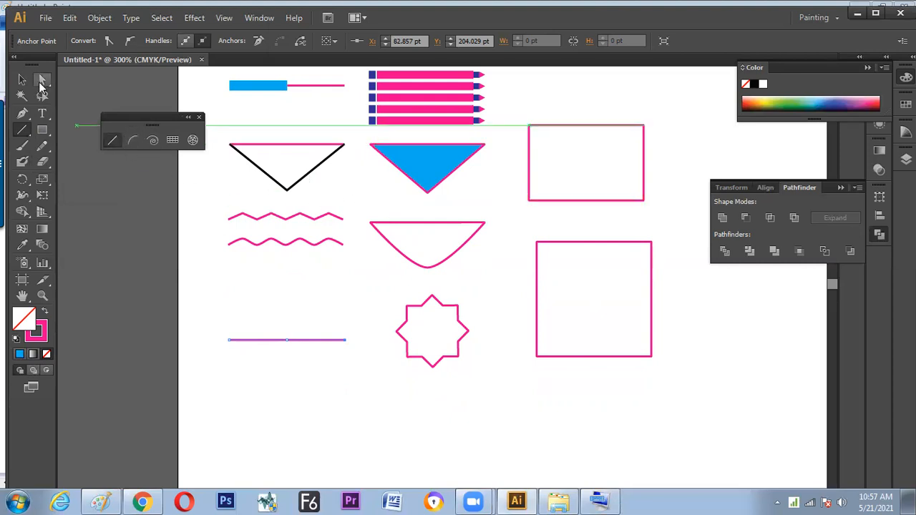
Undo the stray line drawing in the current document and create a new A4 portrait document in CMYK mode
drag(310, 245, 306, 250)
key(ctrl+z)
key(ctrl+n)
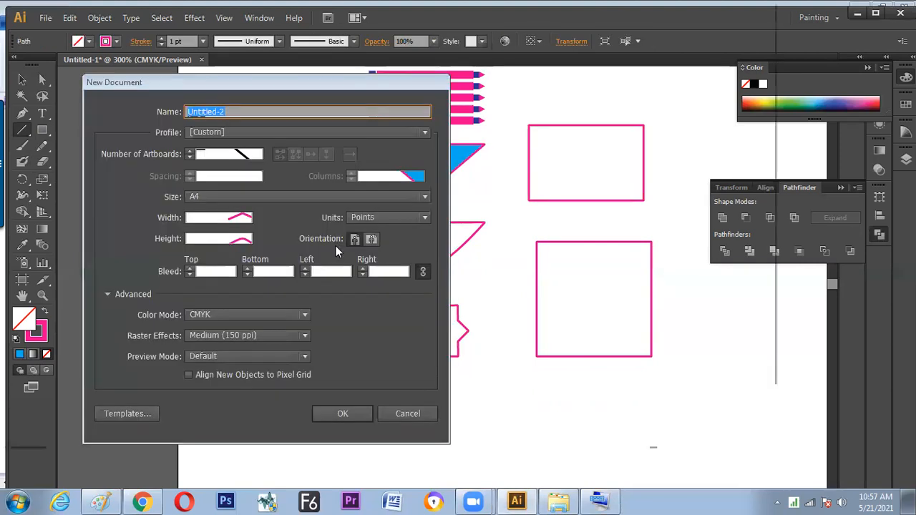
key(Return)
Draw a fan of many black line segments radiating from one point near the page's centre, and leave it deselected
click(43, 80)
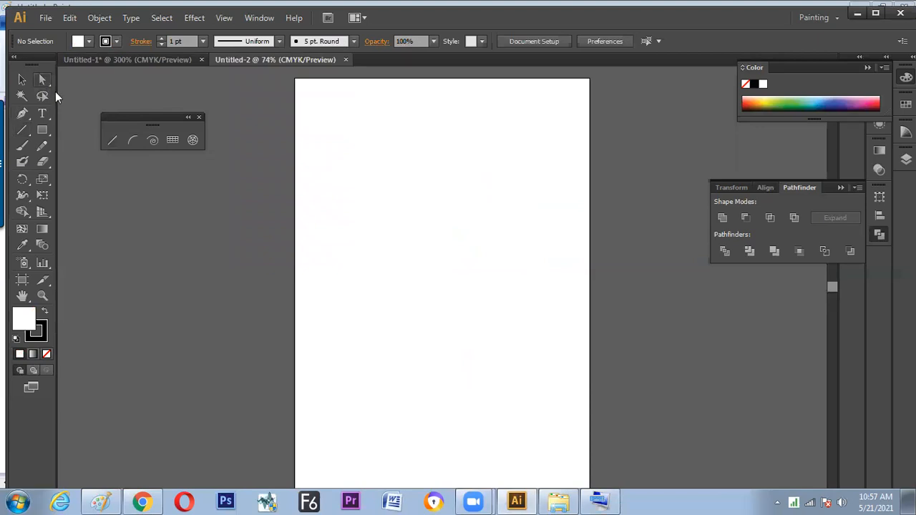
click(22, 130)
mouse_move(440, 286)
mouse_down()
mouse_move(504, 170)
mouse_move(471, 146)
mouse_move(371, 145)
mouse_move(315, 216)
mouse_move(318, 270)
mouse_up()
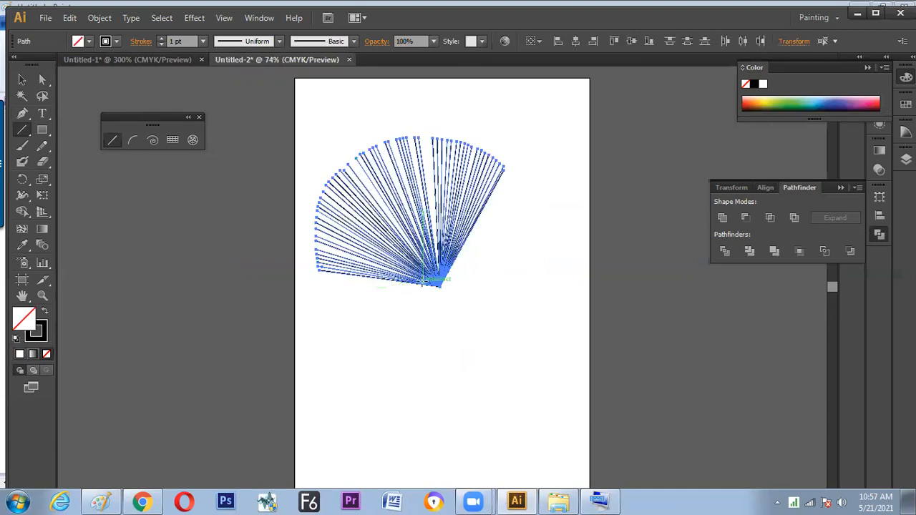
key(a)
click(459, 312)
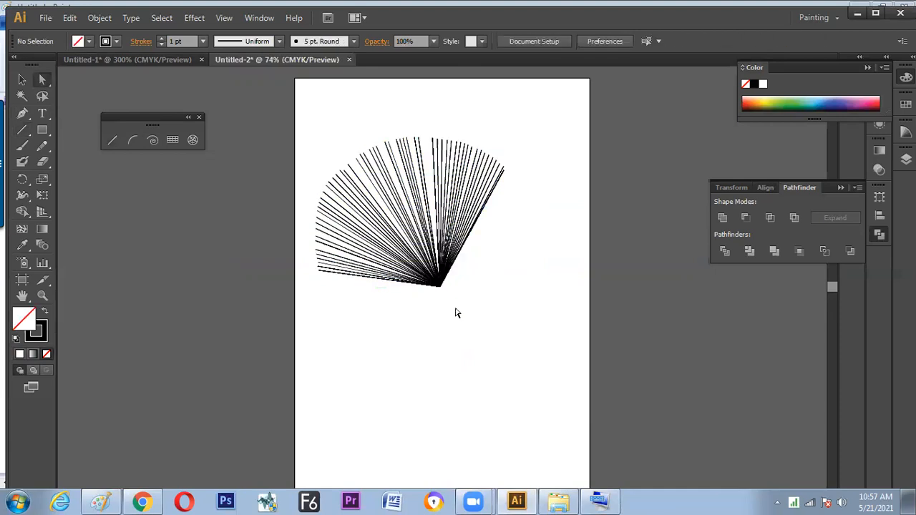
key(ctrl+a)
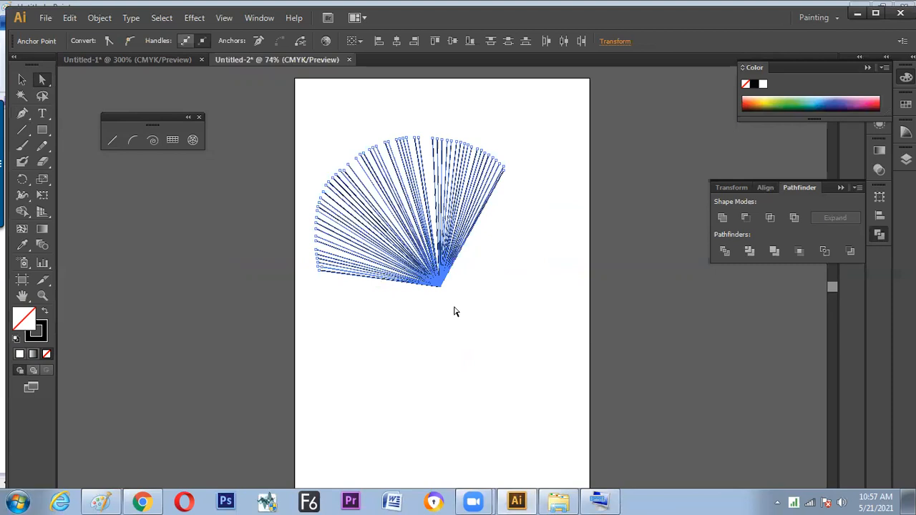
click(474, 309)
Select the rightmost section of the fan's lines and set its stroke to orange-red
key(v)
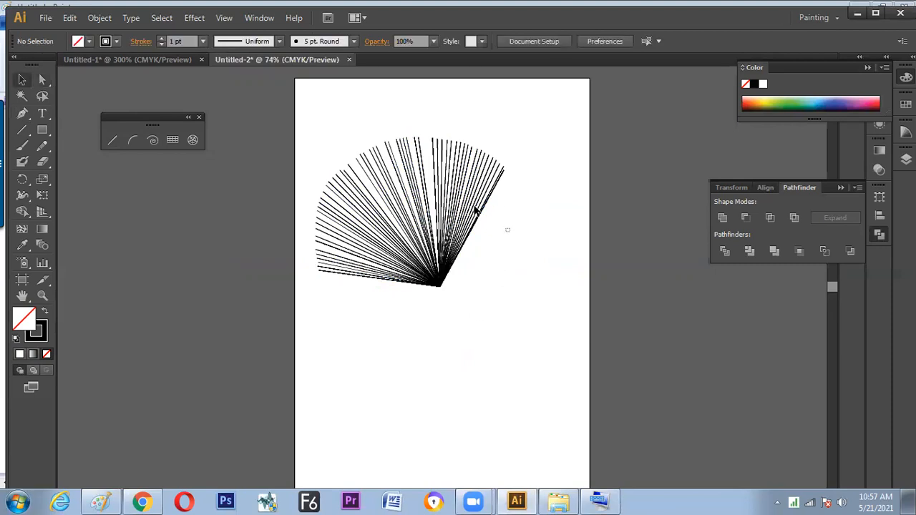
drag(474, 209, 444, 236)
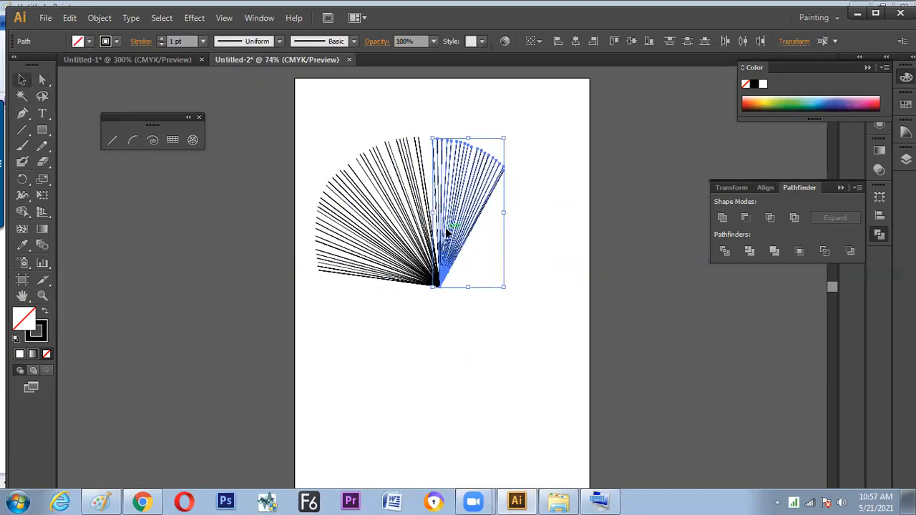
click(117, 41)
click(118, 67)
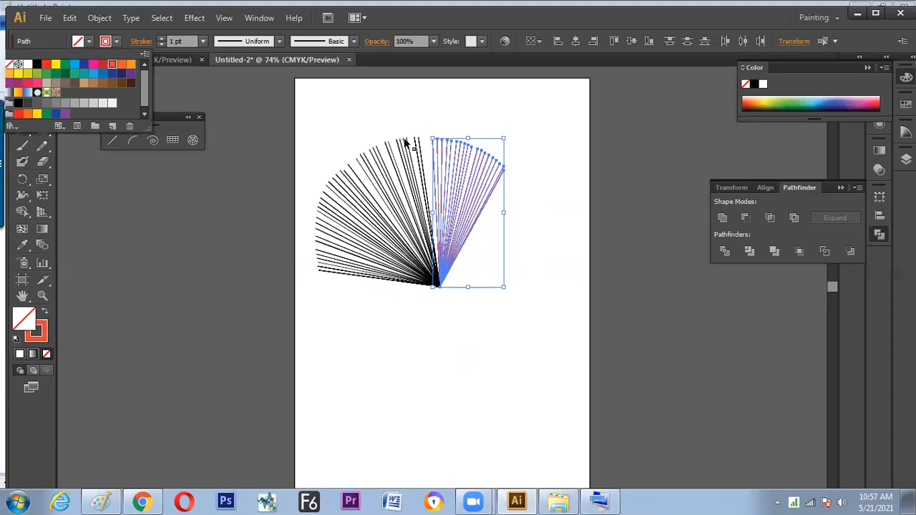
Select the black lines in the fan's upper middle section and set their stroke to light blue
click(424, 165)
drag(412, 161, 422, 175)
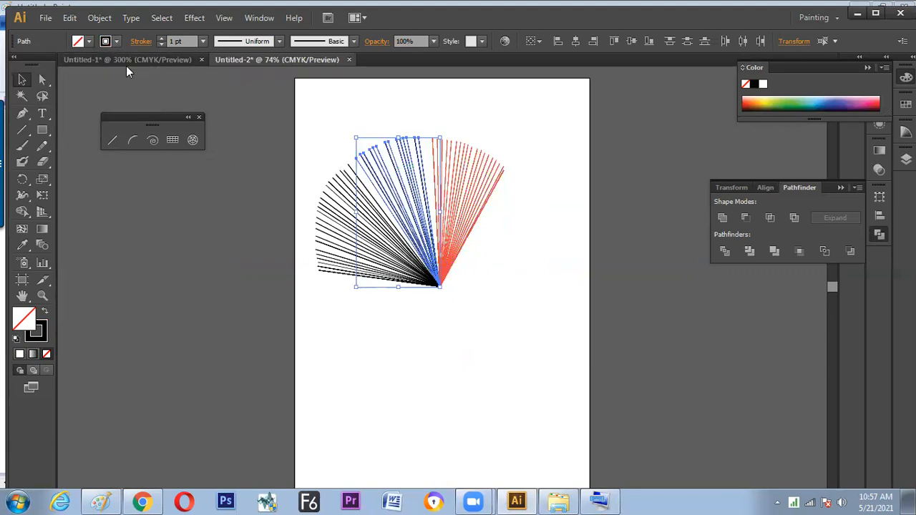
click(117, 41)
click(74, 64)
Select the black lines directly left of the light blue section, set their stroke to red, and deselect them
mouse_move(306, 168)
mouse_down()
mouse_move(353, 207)
mouse_move(362, 237)
mouse_up()
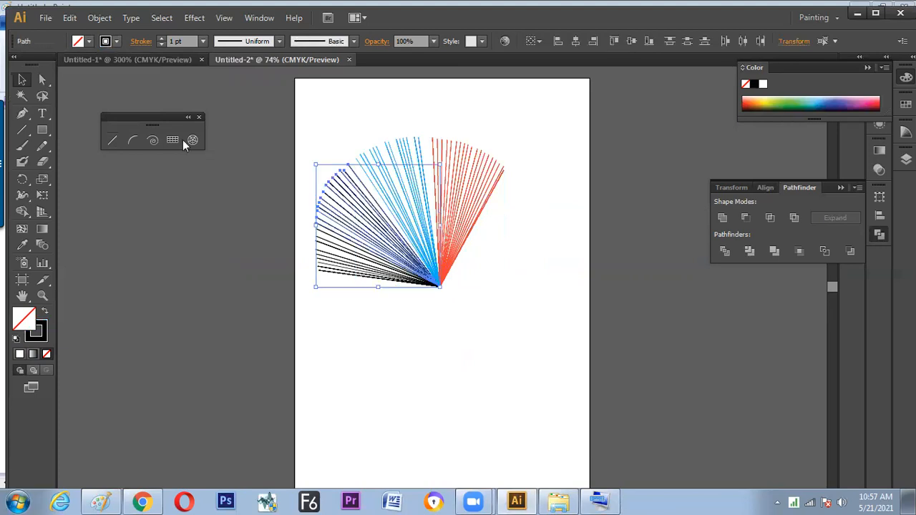
click(116, 41)
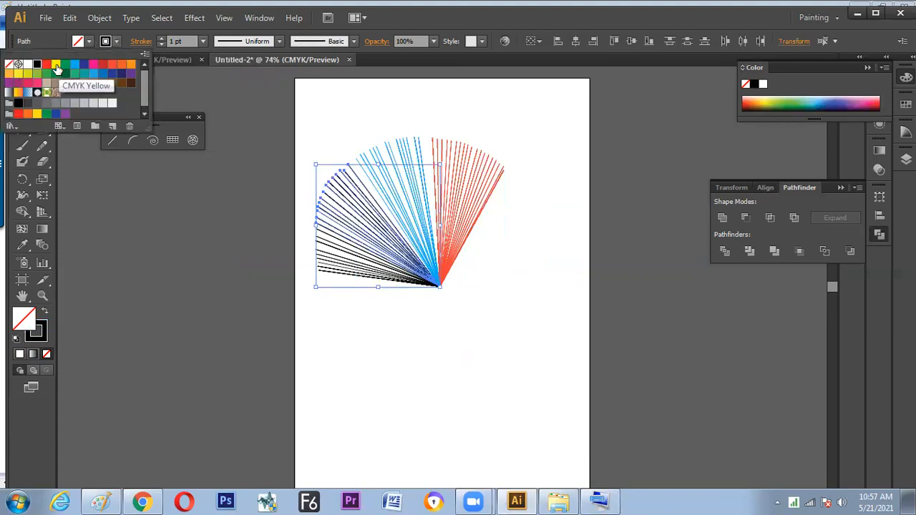
click(51, 64)
click(330, 303)
click(374, 326)
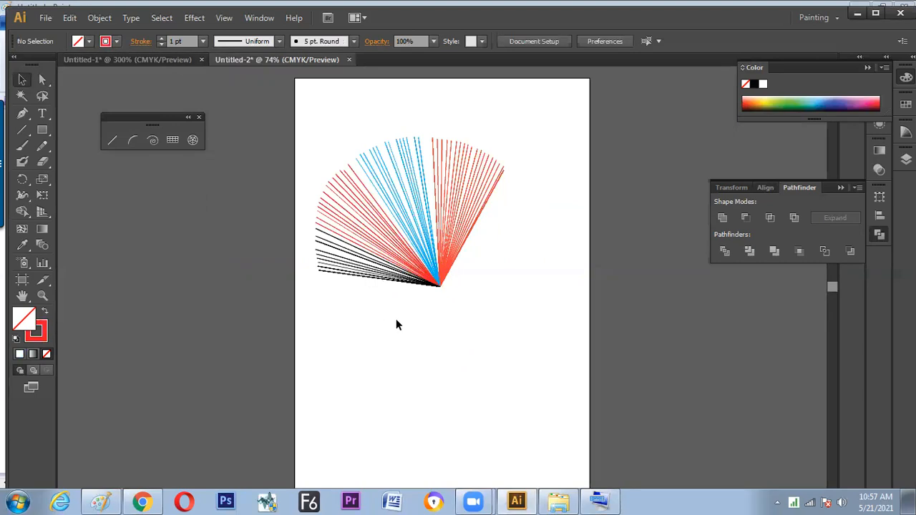
Move the whole line fan down and to the right on the artboard
mouse_move(473, 310)
mouse_down()
mouse_move(438, 276)
mouse_move(479, 306)
mouse_up()
click(455, 377)
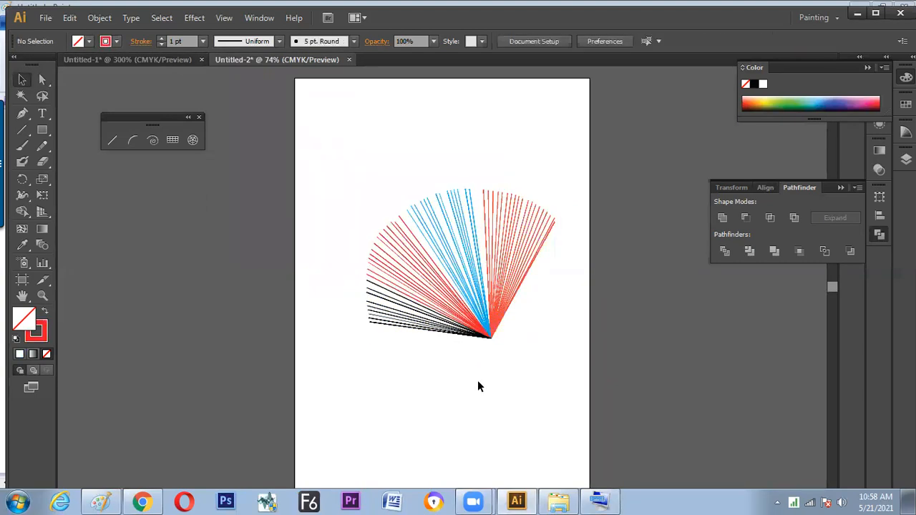
scroll(485, 346, down, 2)
Duplicate the fan's lines by their shared base point with Direct Selection, placing the copied point lower left while keeping the outer ends fixed
key(a)
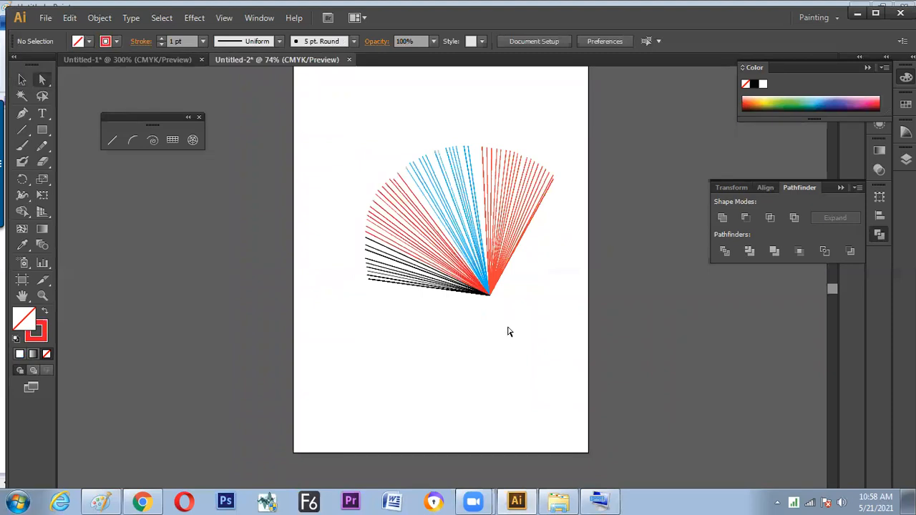
mouse_move(494, 305)
mouse_down()
mouse_move(478, 285)
mouse_move(492, 302)
mouse_up()
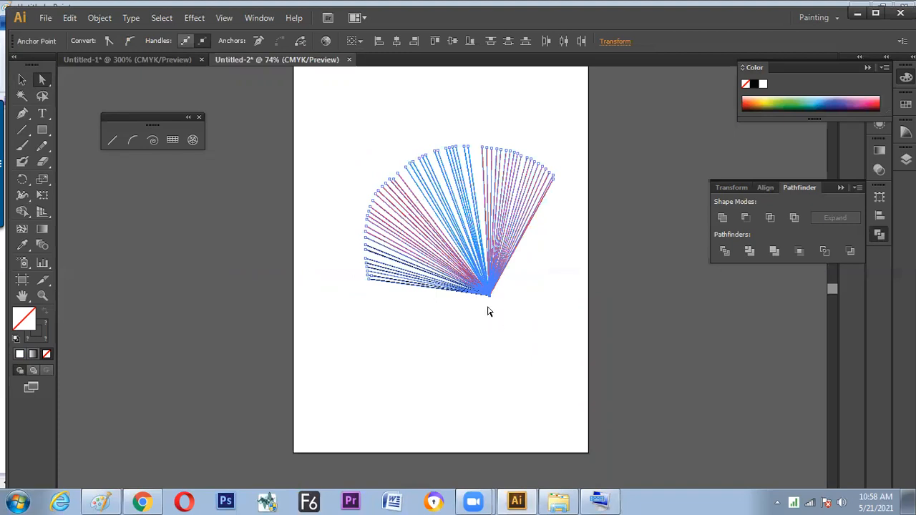
drag(490, 304, 411, 387)
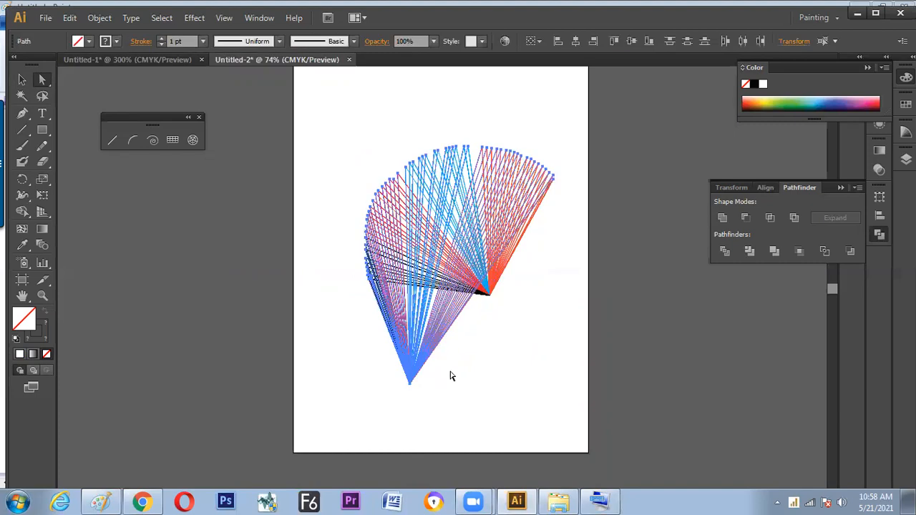
Move the shared base point of the original fan's lines down and to the right with Direct Selection, keeping the outer ends fixed
click(464, 385)
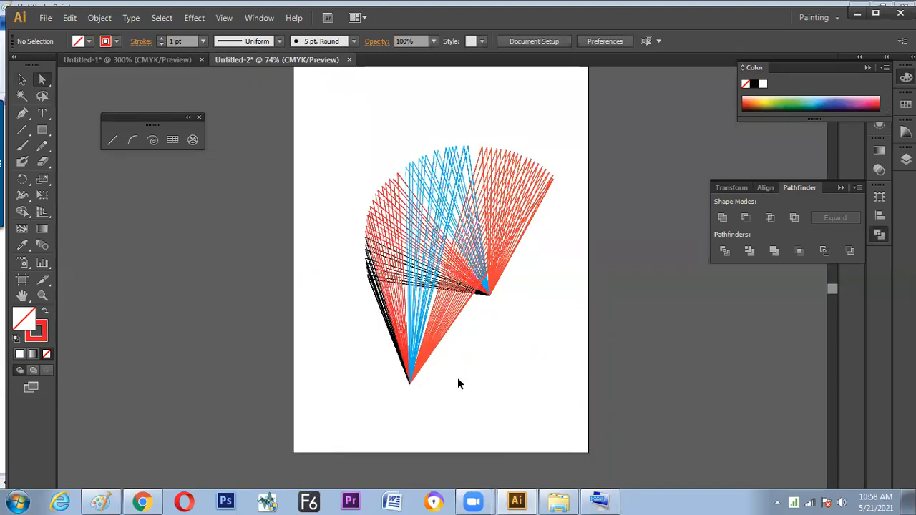
key(ctrl+plus)
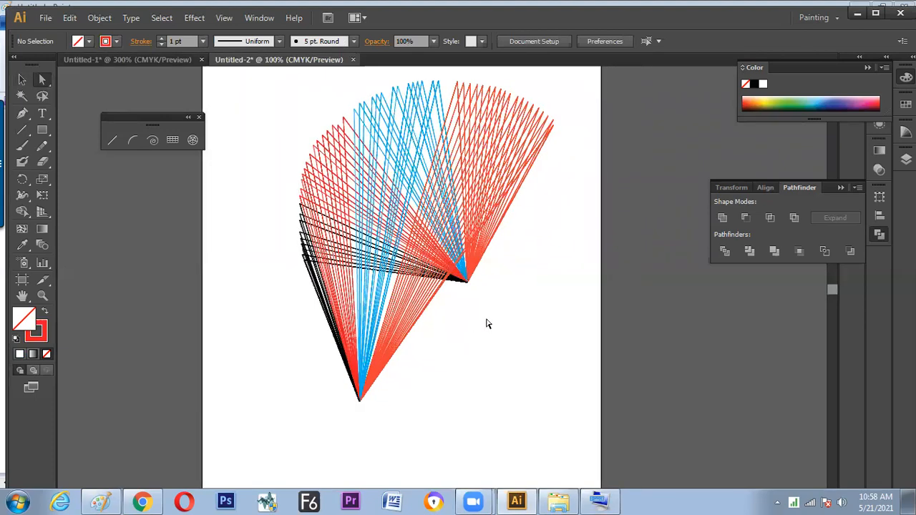
drag(491, 305, 550, 353)
click(486, 399)
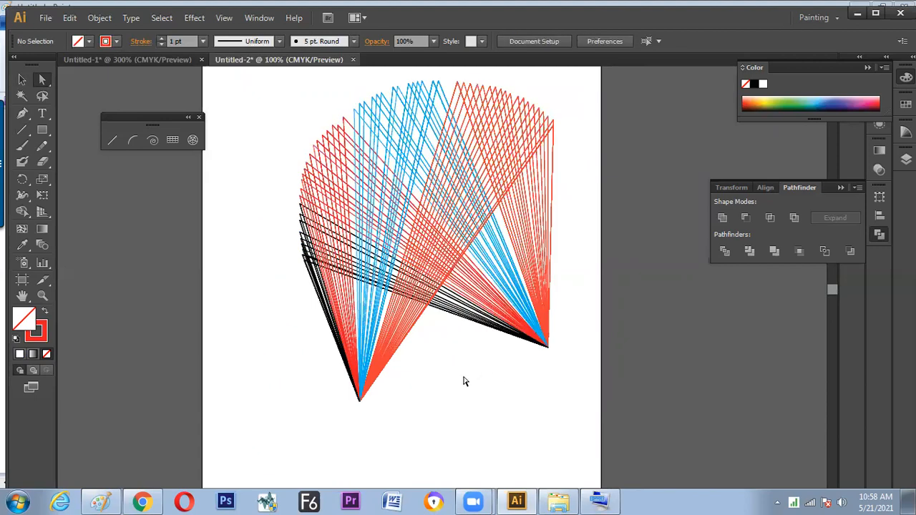
key(v)
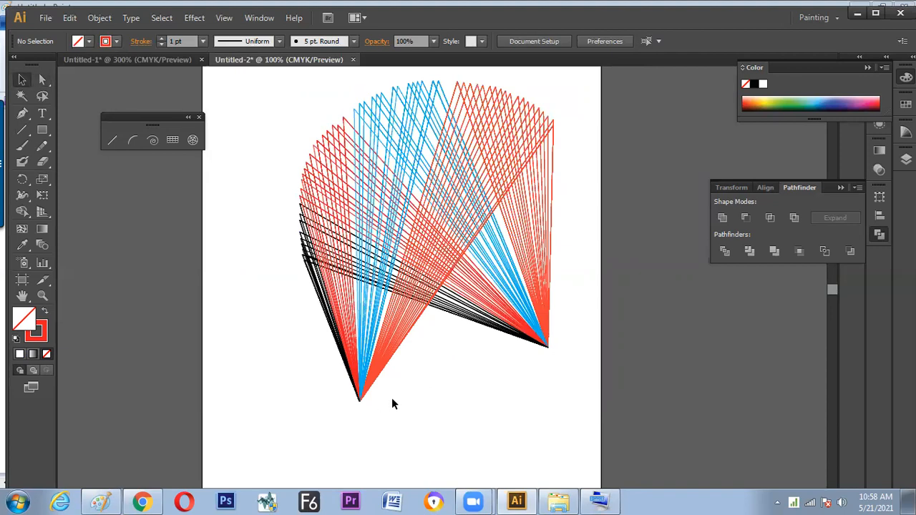
key(space)
drag(404, 378, 421, 378)
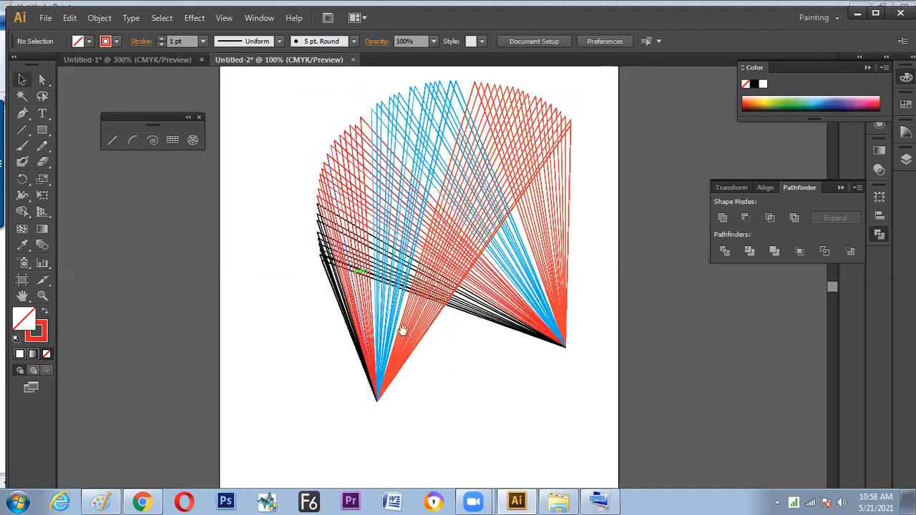
drag(412, 342, 393, 319)
Create a new default document and draw a fan of black lines radiating upward from one shared base point
key(ctrl+n)
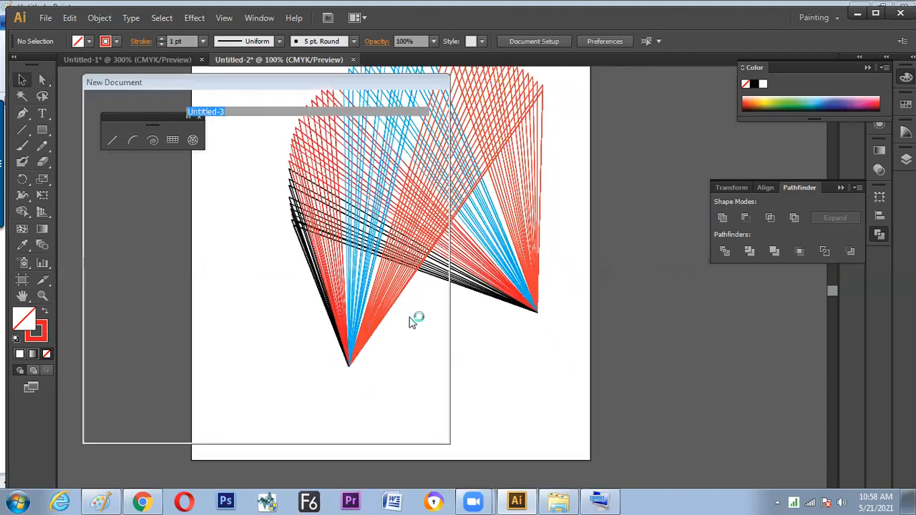
key(Return)
click(114, 143)
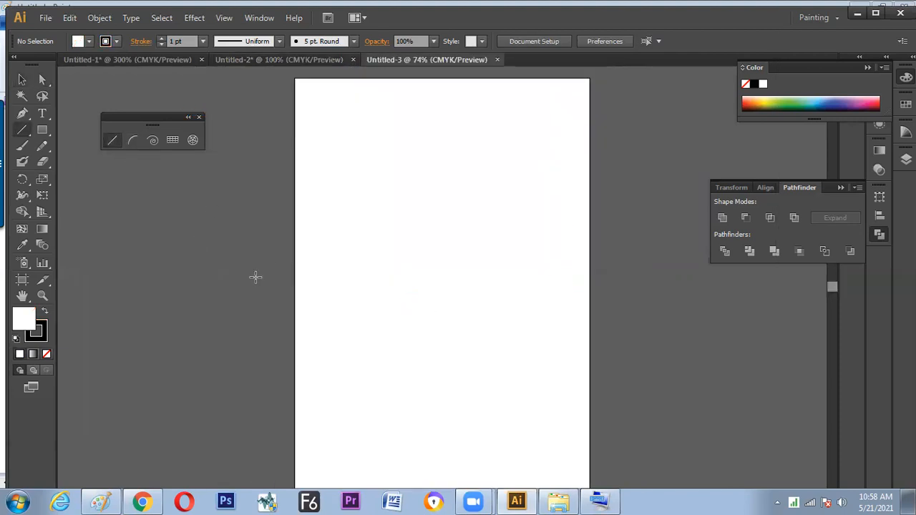
key(ctrl+1)
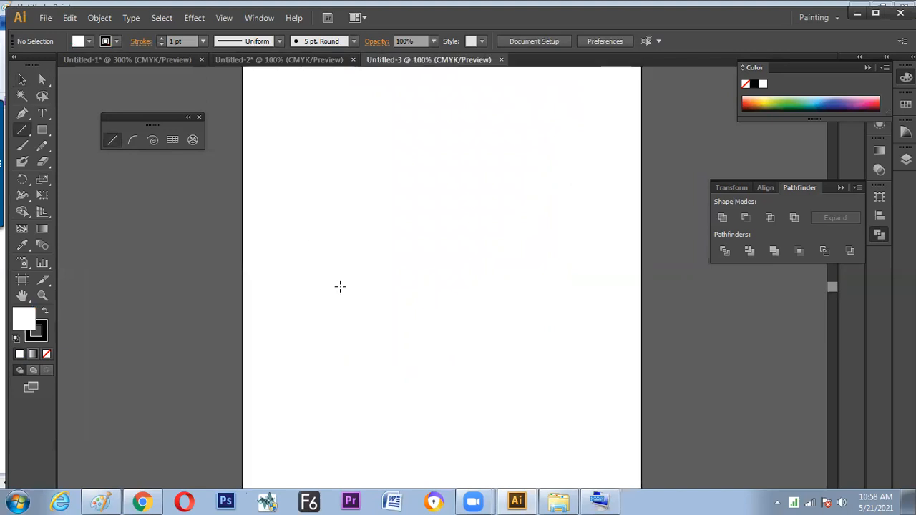
scroll(339, 286, right, 2)
mouse_move(333, 290)
mouse_down()
mouse_move(435, 205)
mouse_move(429, 194)
mouse_move(229, 215)
mouse_move(348, 207)
mouse_up()
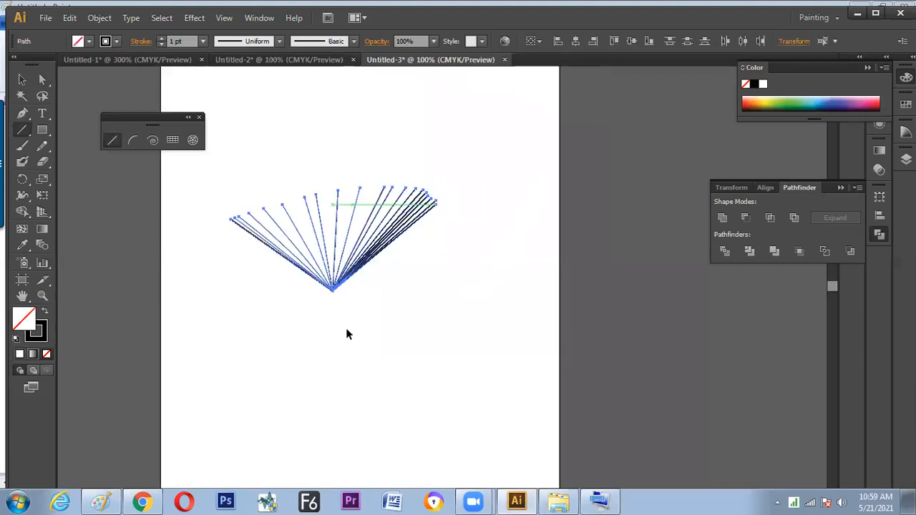
Add the Arrow 2 arrowhead to the outer ends of all the fan's lines and deselect them
key(v)
click(317, 346)
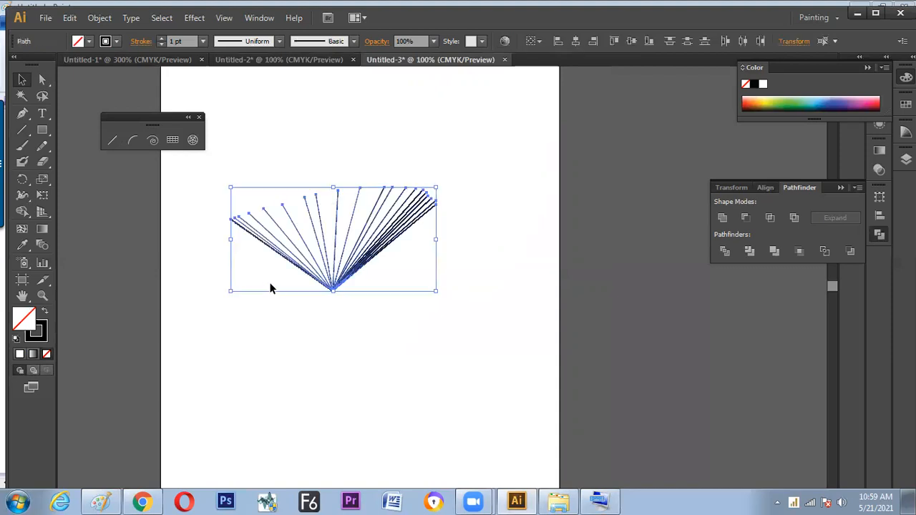
click(139, 42)
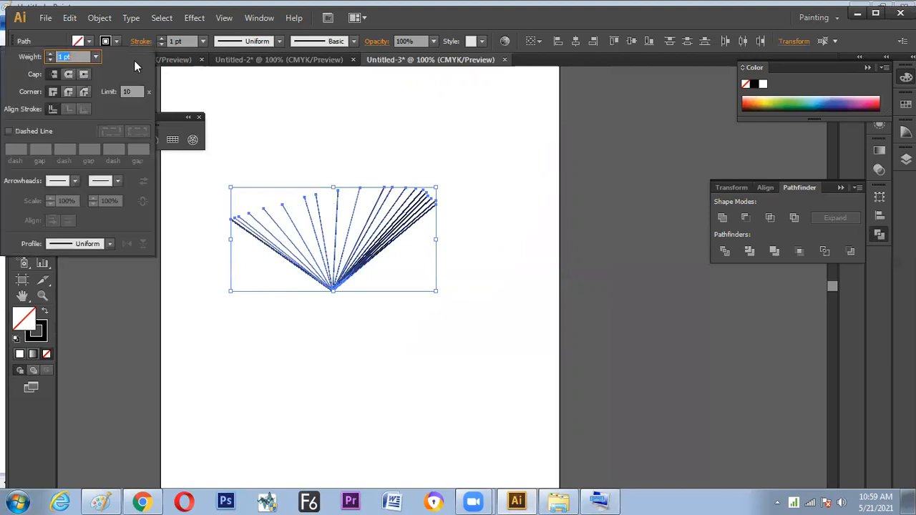
click(118, 181)
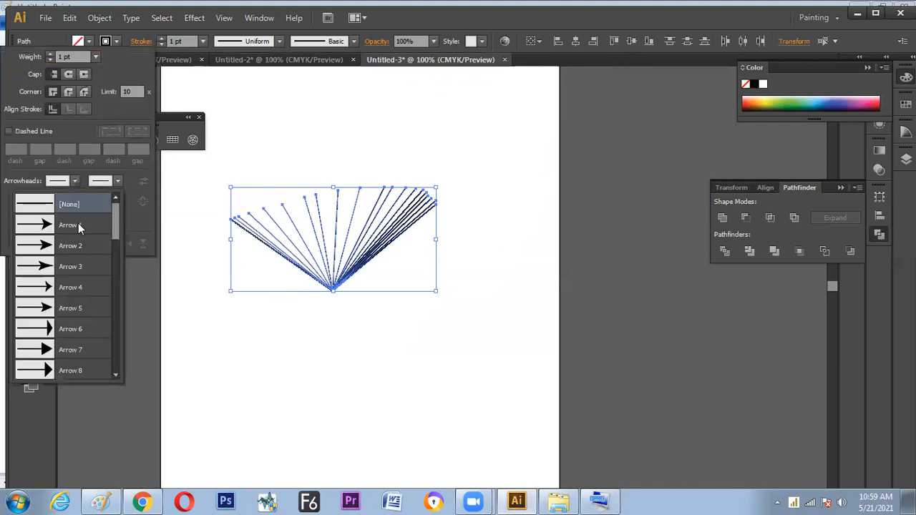
click(107, 245)
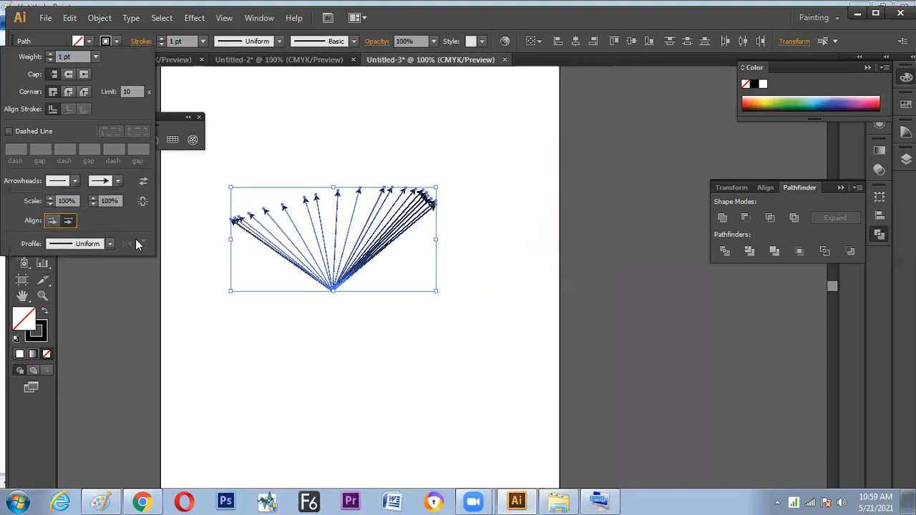
click(248, 320)
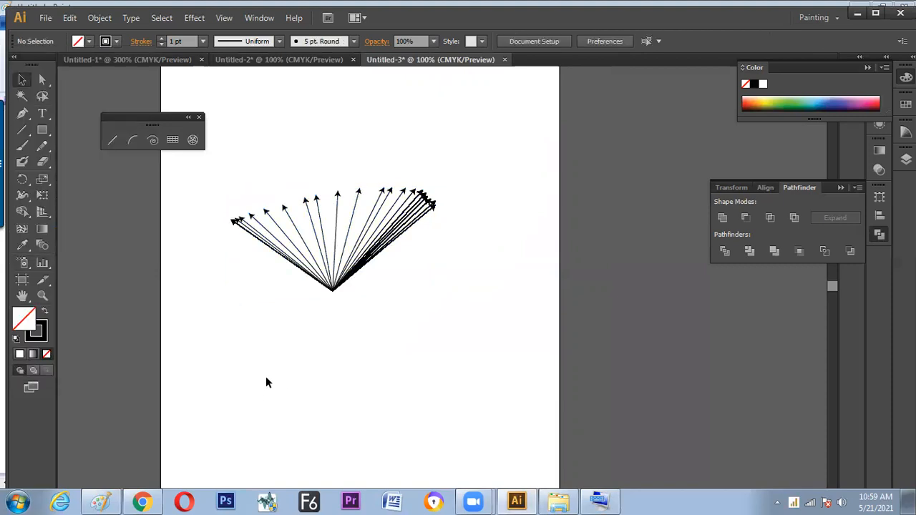
Select all the arrow lines and give them a dashed stroke with a 12 pt dash, leaving nothing selected
drag(365, 313, 264, 262)
click(141, 41)
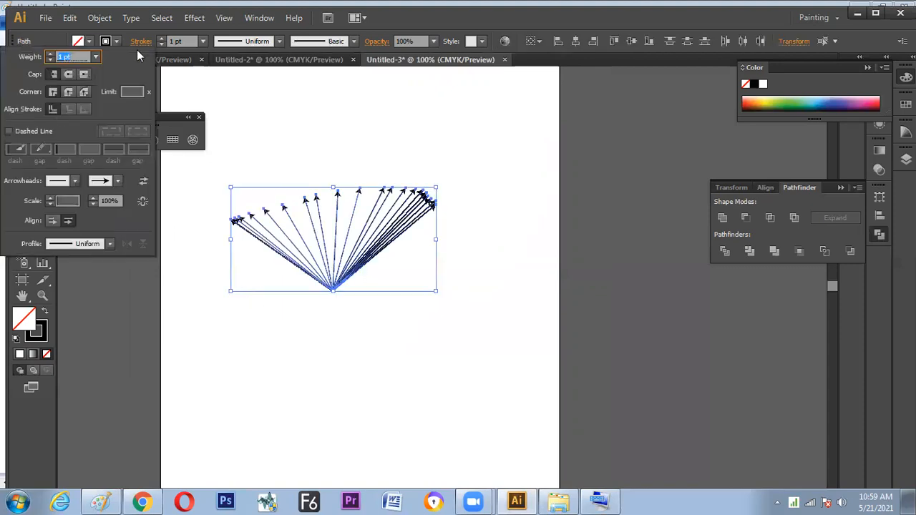
click(10, 132)
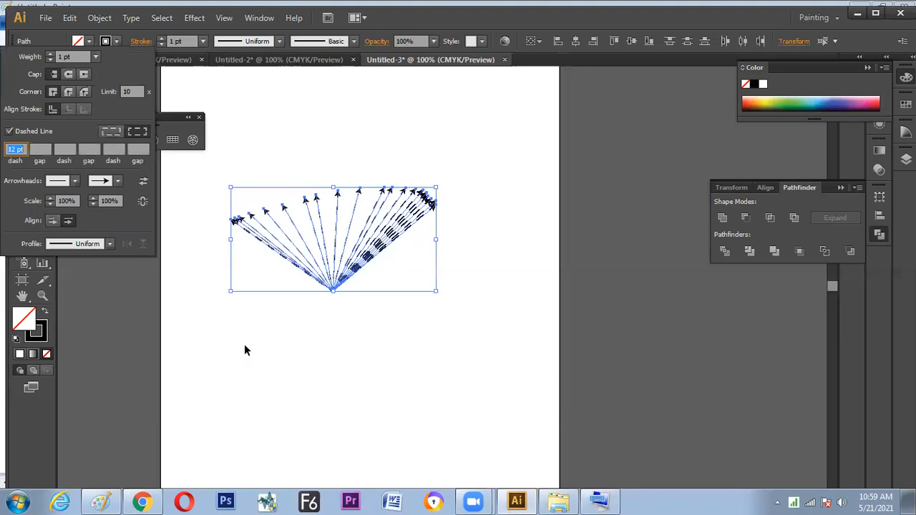
click(254, 401)
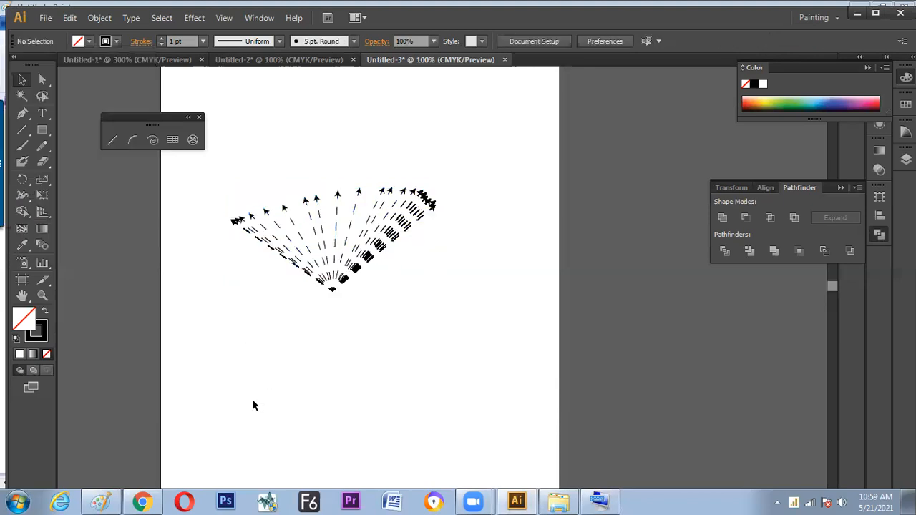
Select the shared base anchor points of the dashed fan with Direct Selection and deselect them again
key(a)
drag(365, 331, 313, 301)
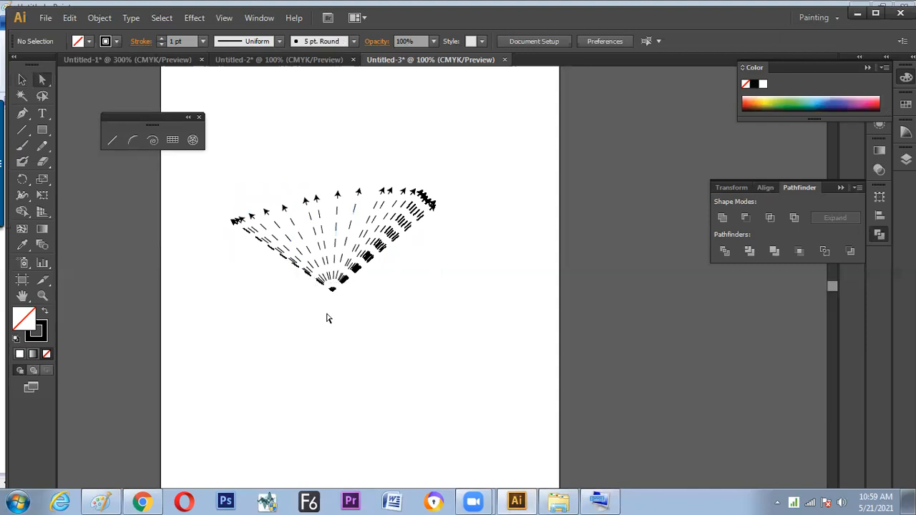
click(310, 276)
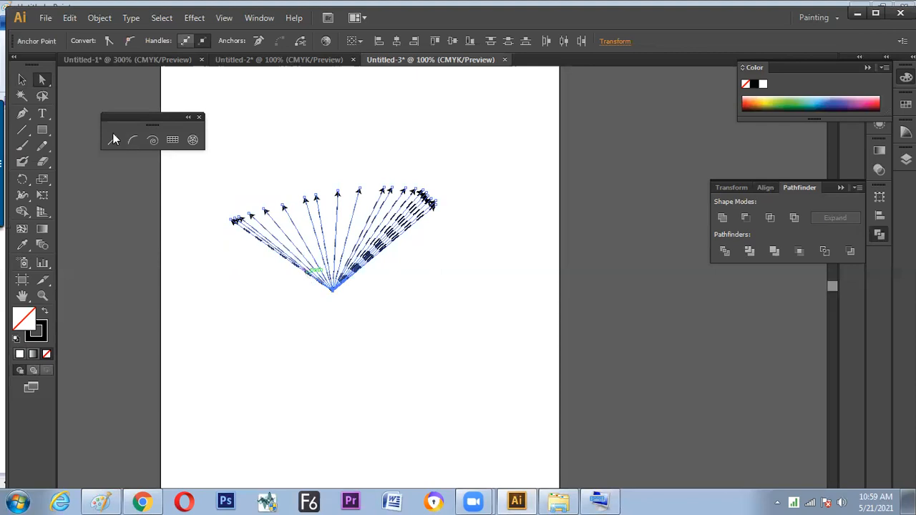
click(21, 80)
click(312, 71)
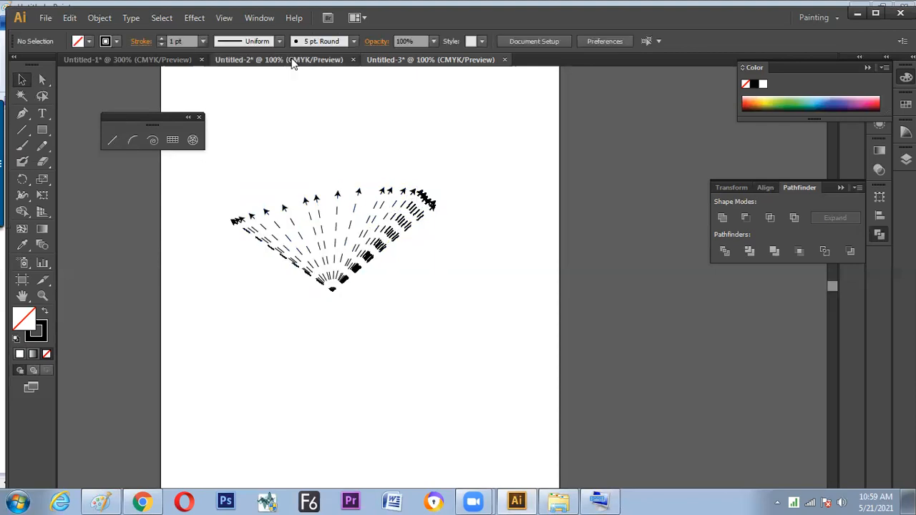
In the Untitled-1 document, select the lowest plain horizontal line and review the path commands, including Add Anchor Points
click(149, 60)
click(320, 207)
drag(328, 205, 334, 280)
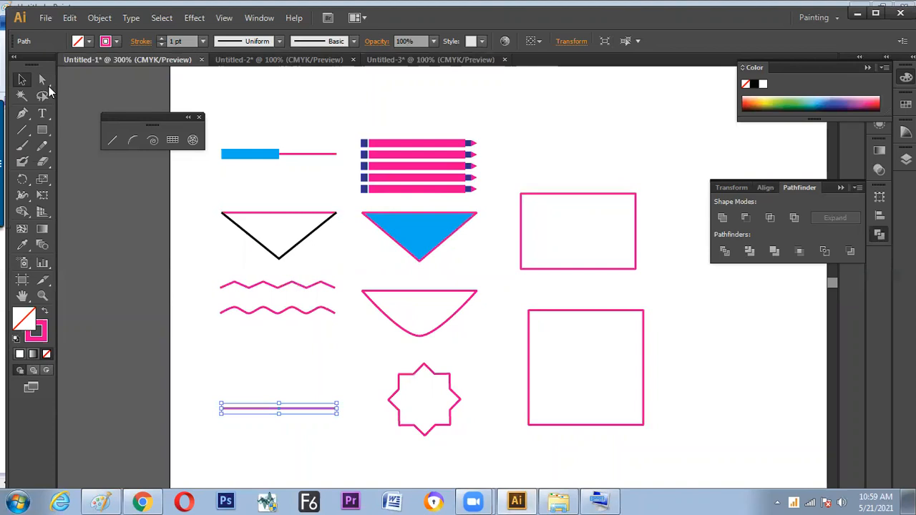
click(100, 18)
mouse_move(152, 293)
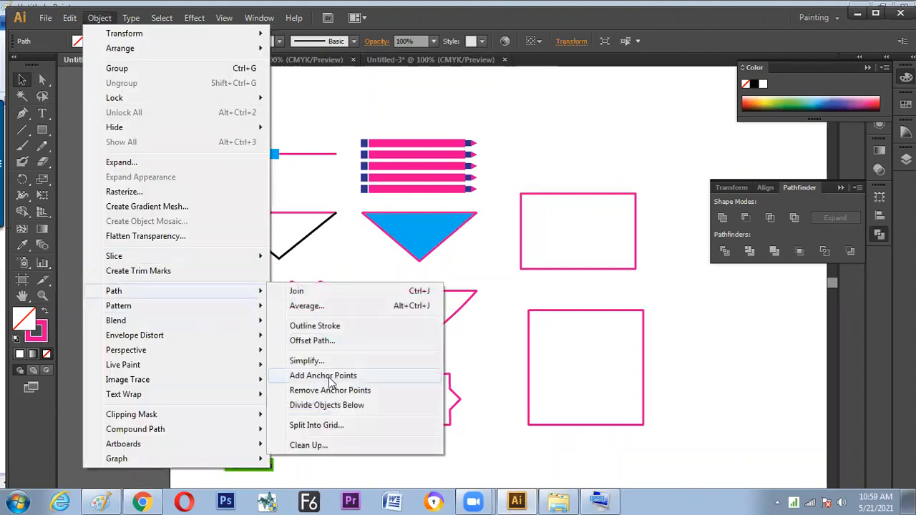
click(338, 122)
Select the middle anchor point of the pink line above the black V with Direct Selection and examine the path-cutting option
click(43, 84)
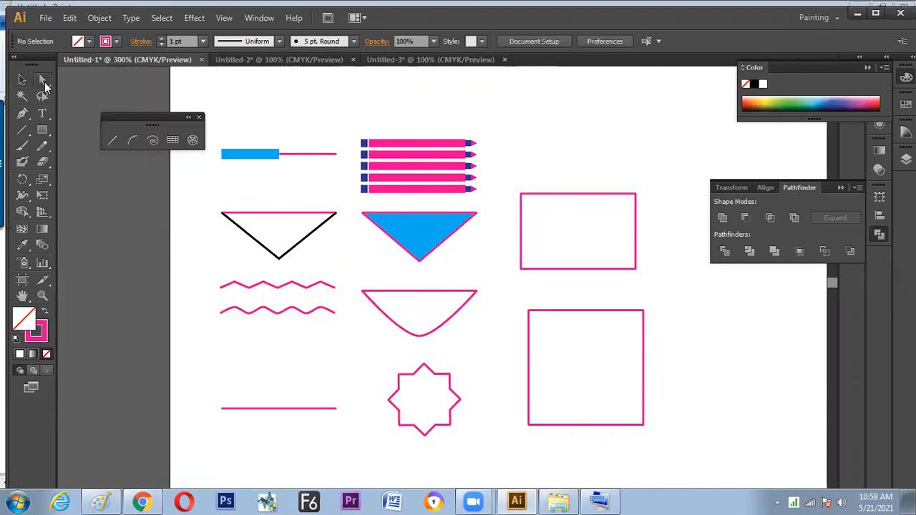
drag(262, 189, 281, 225)
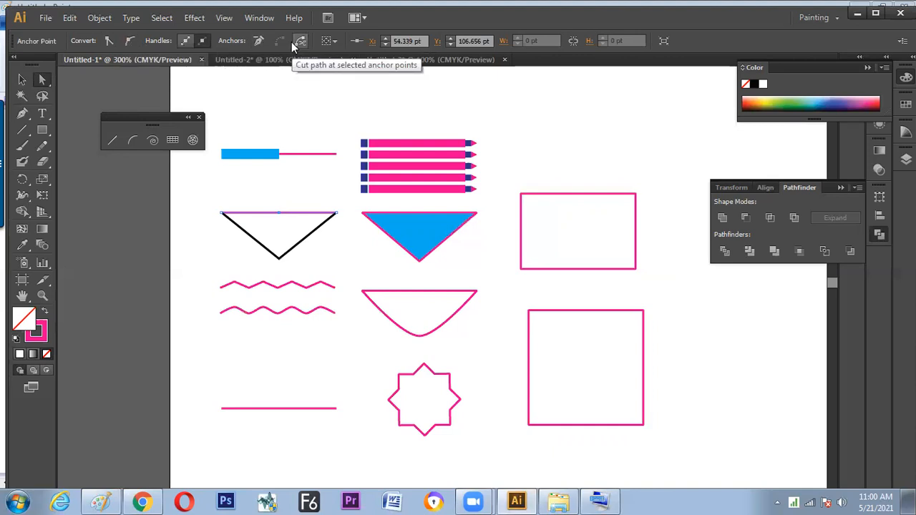
Hide and reopen Pathfinder, and detach it from the Transform and Align group as a floating panel
click(258, 19)
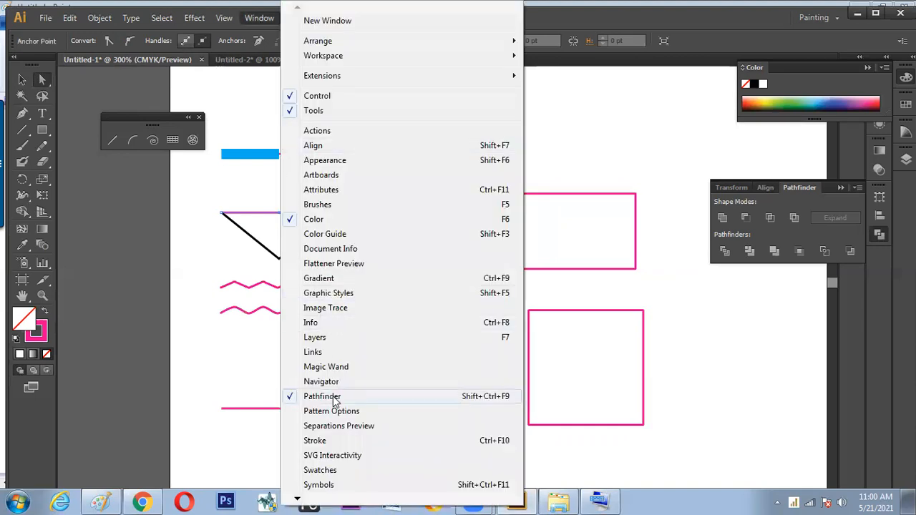
click(799, 187)
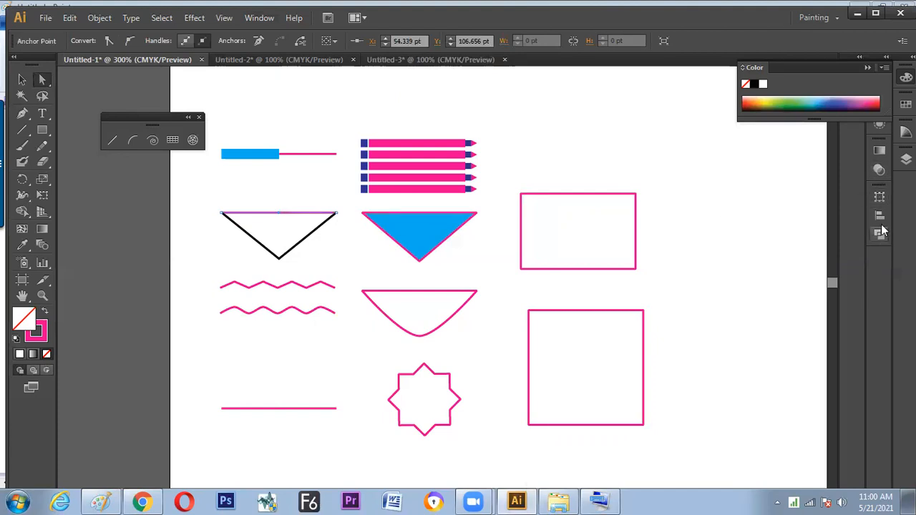
click(259, 17)
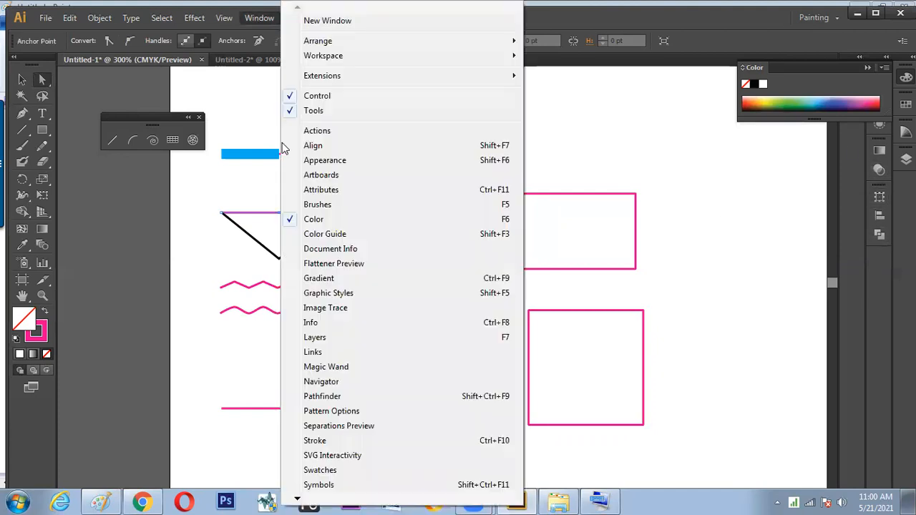
click(336, 401)
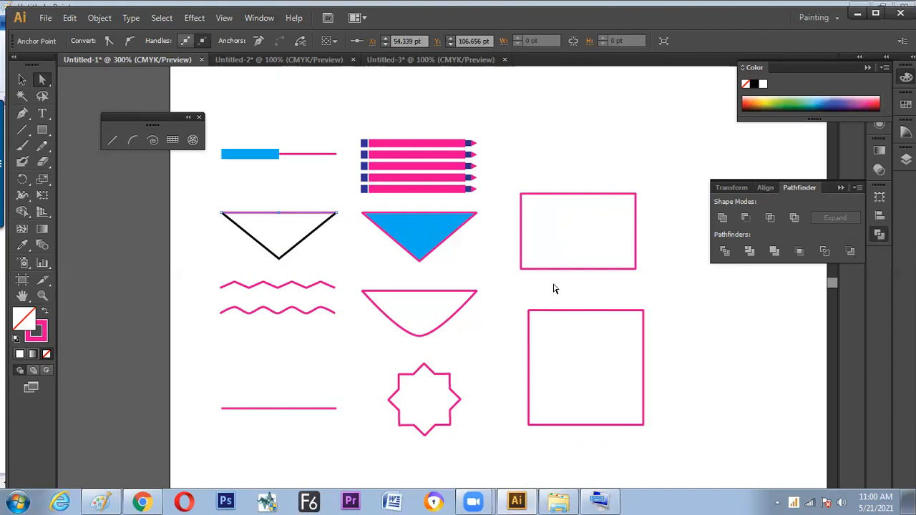
drag(797, 188, 648, 186)
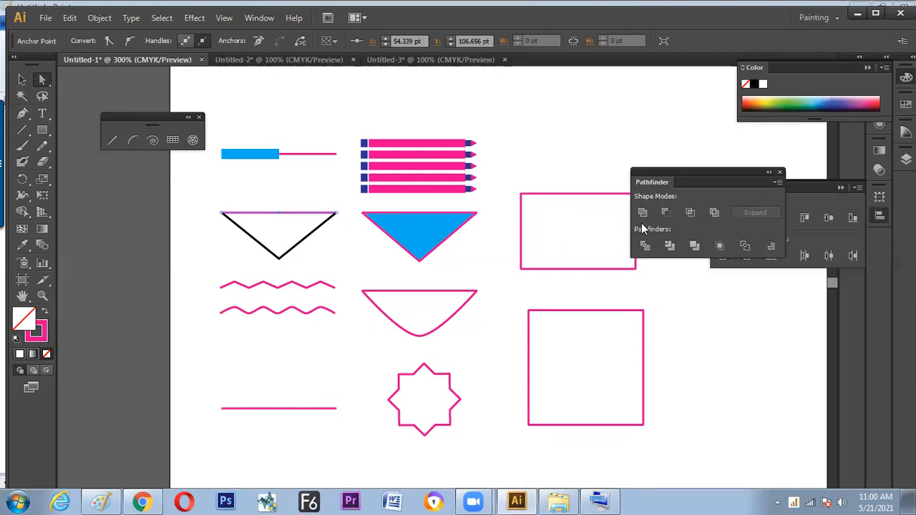